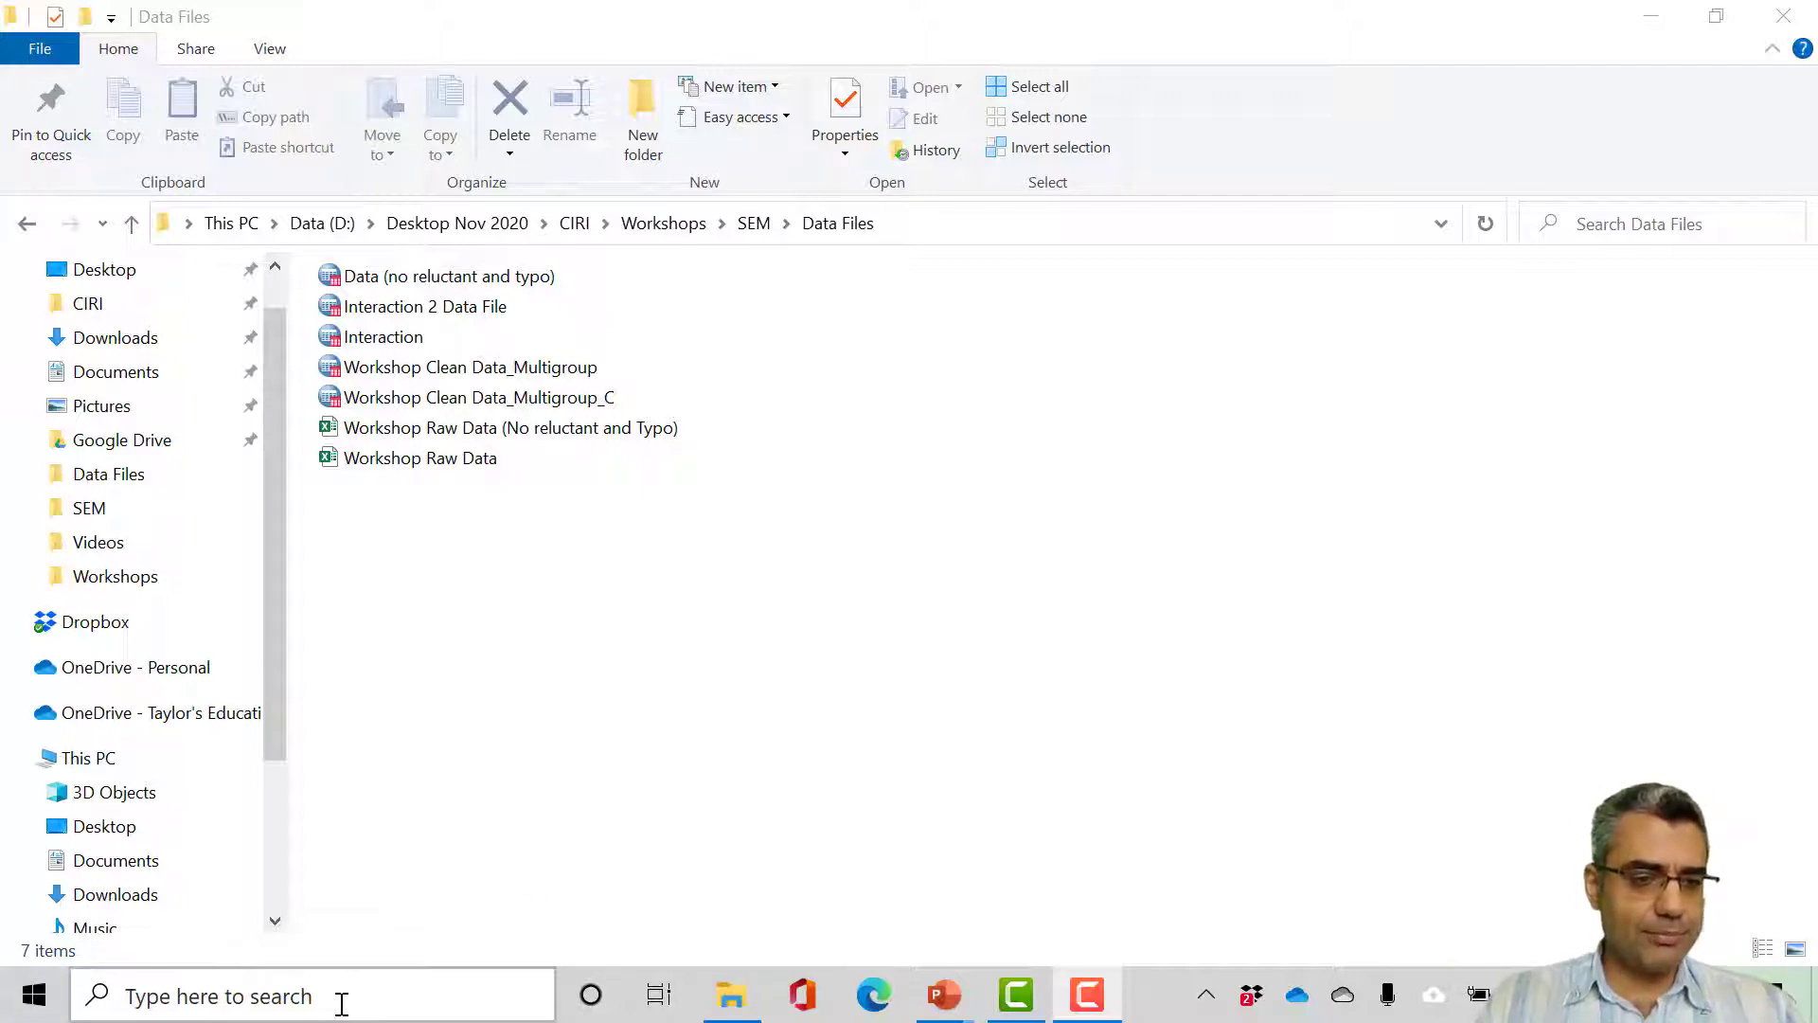
Step: Find and launch Amos Graphics from the installed IBM SPSS Statistics programs
{"action": "left_click", "coordinate": [240, 998]}
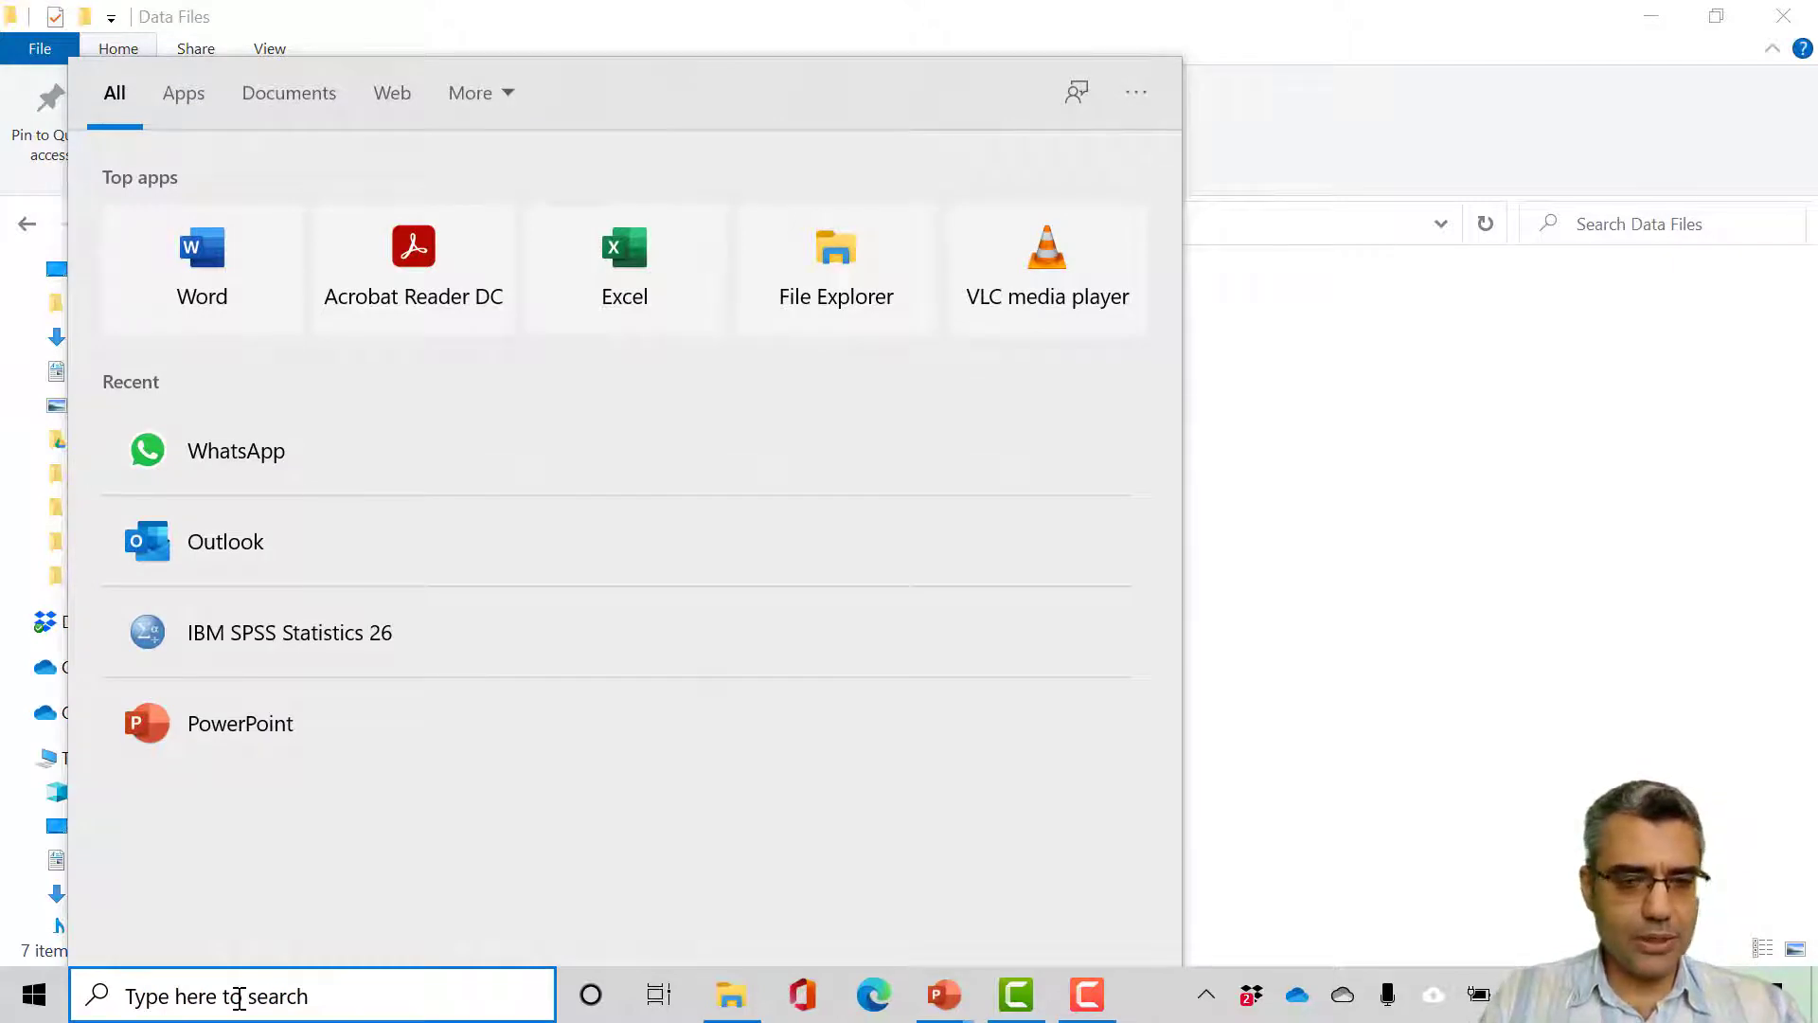
{"action": "type", "text": "amos"}
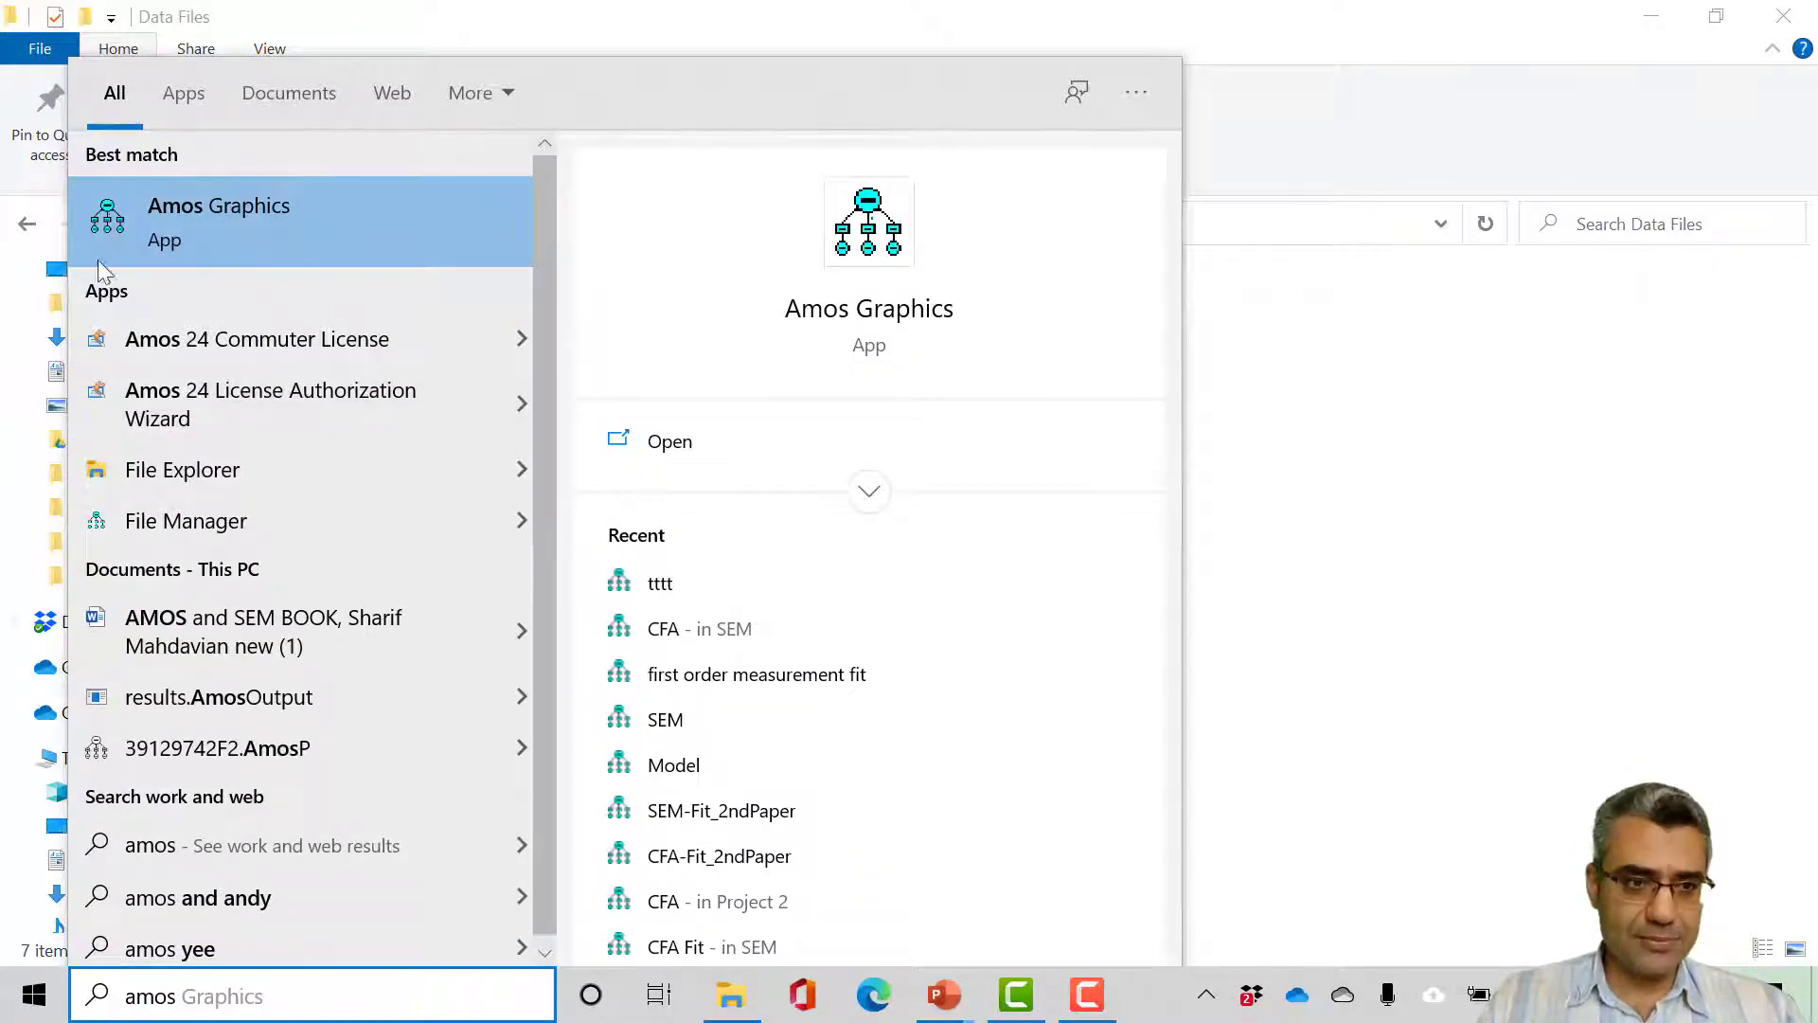
{"action": "left_click", "coordinate": [19, 1002]}
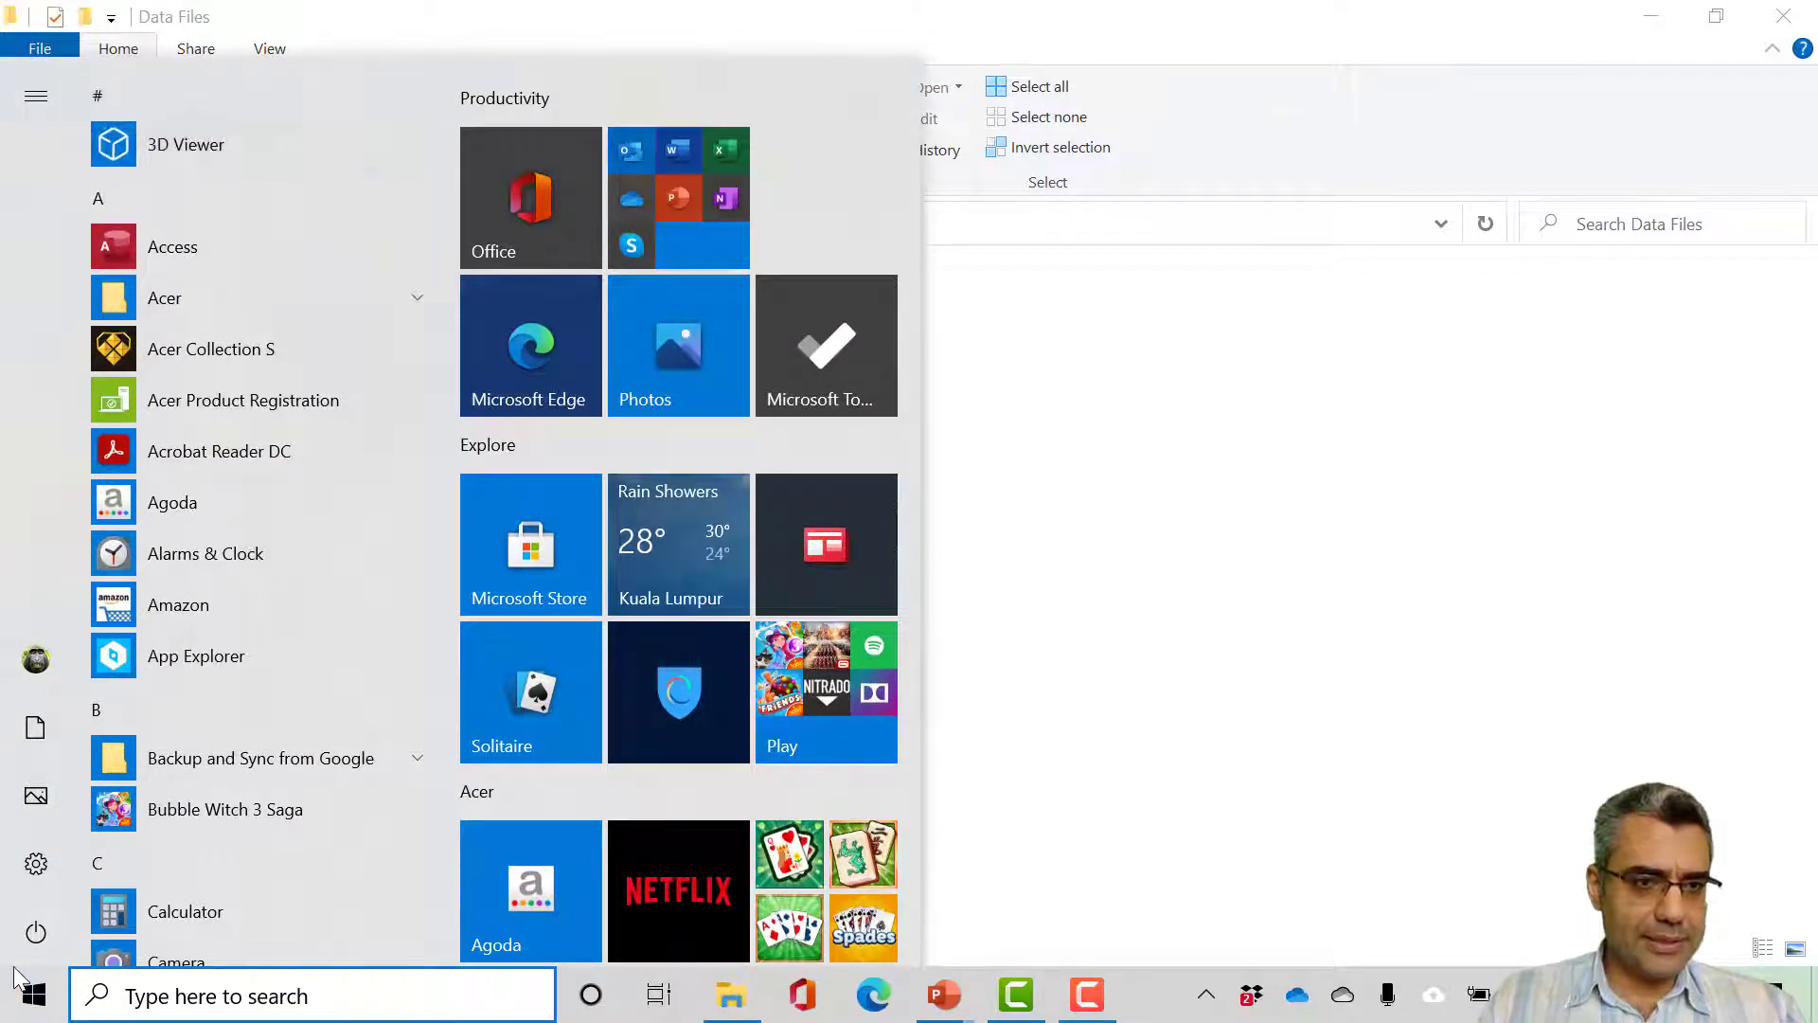
{"action": "scroll", "coordinate": [199, 689], "scroll_direction": "down", "scroll_amount": 12}
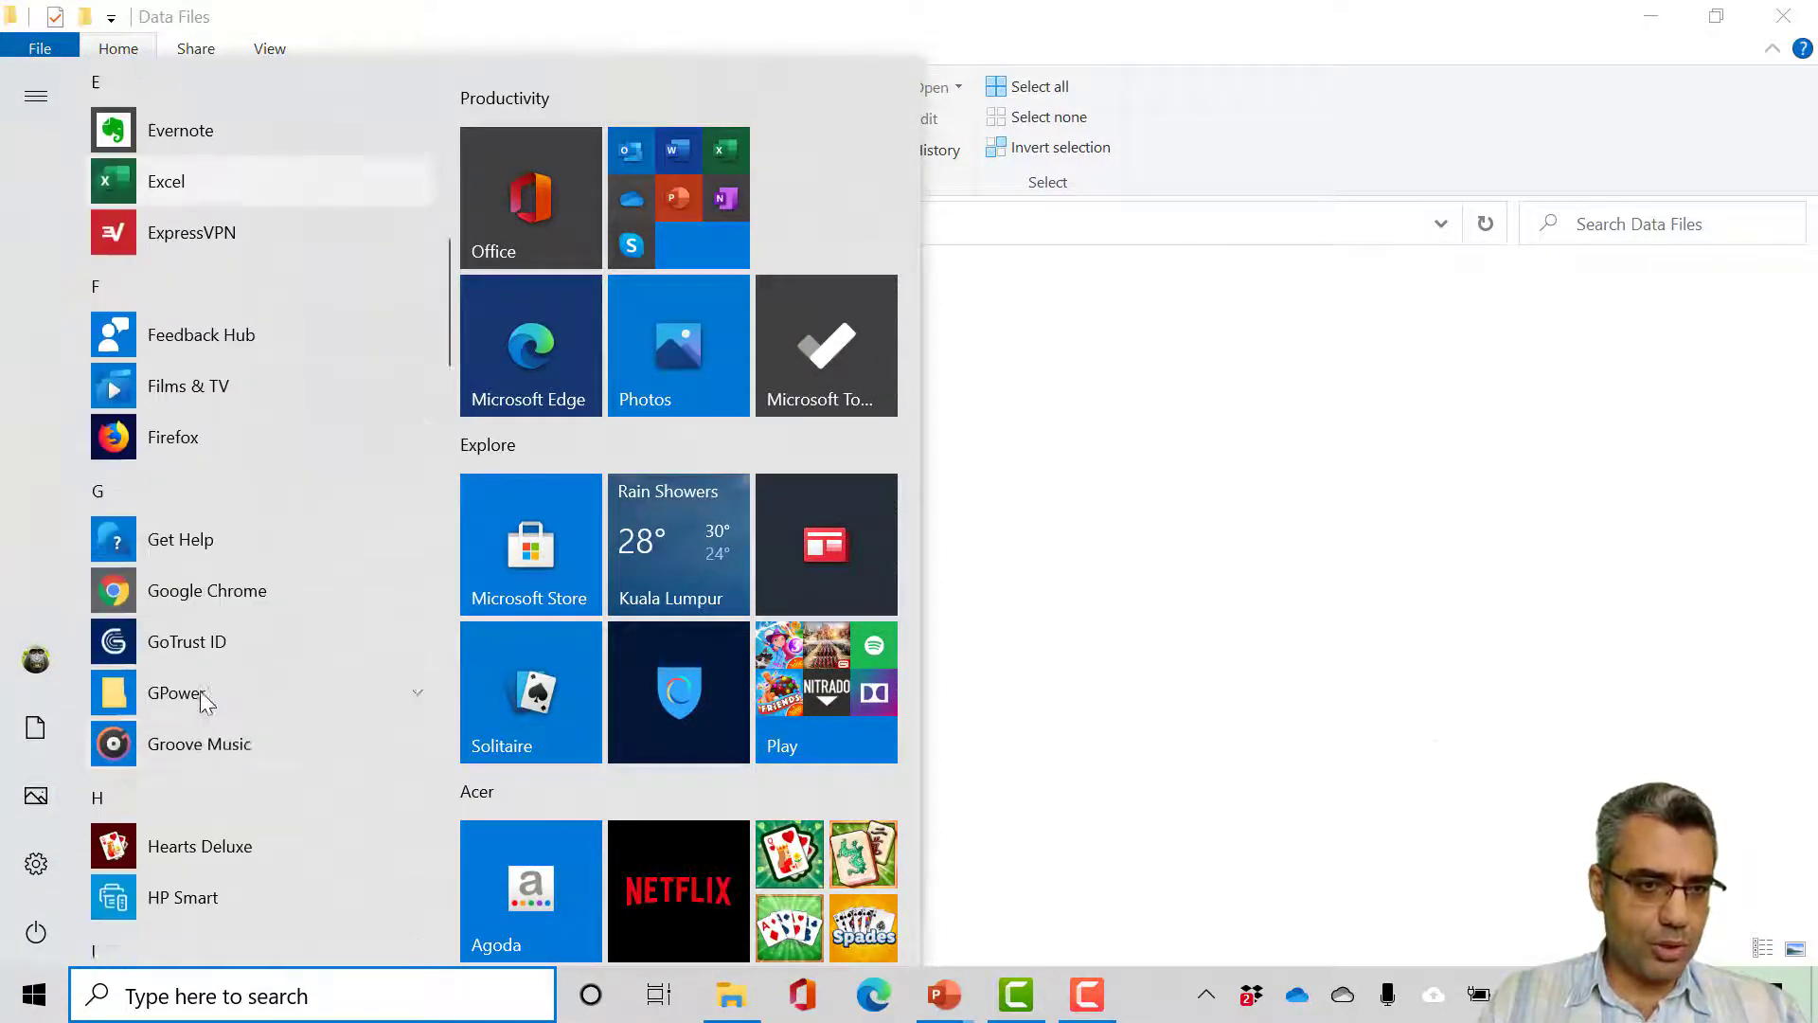
{"action": "scroll", "coordinate": [201, 697], "scroll_direction": "down", "scroll_amount": 6}
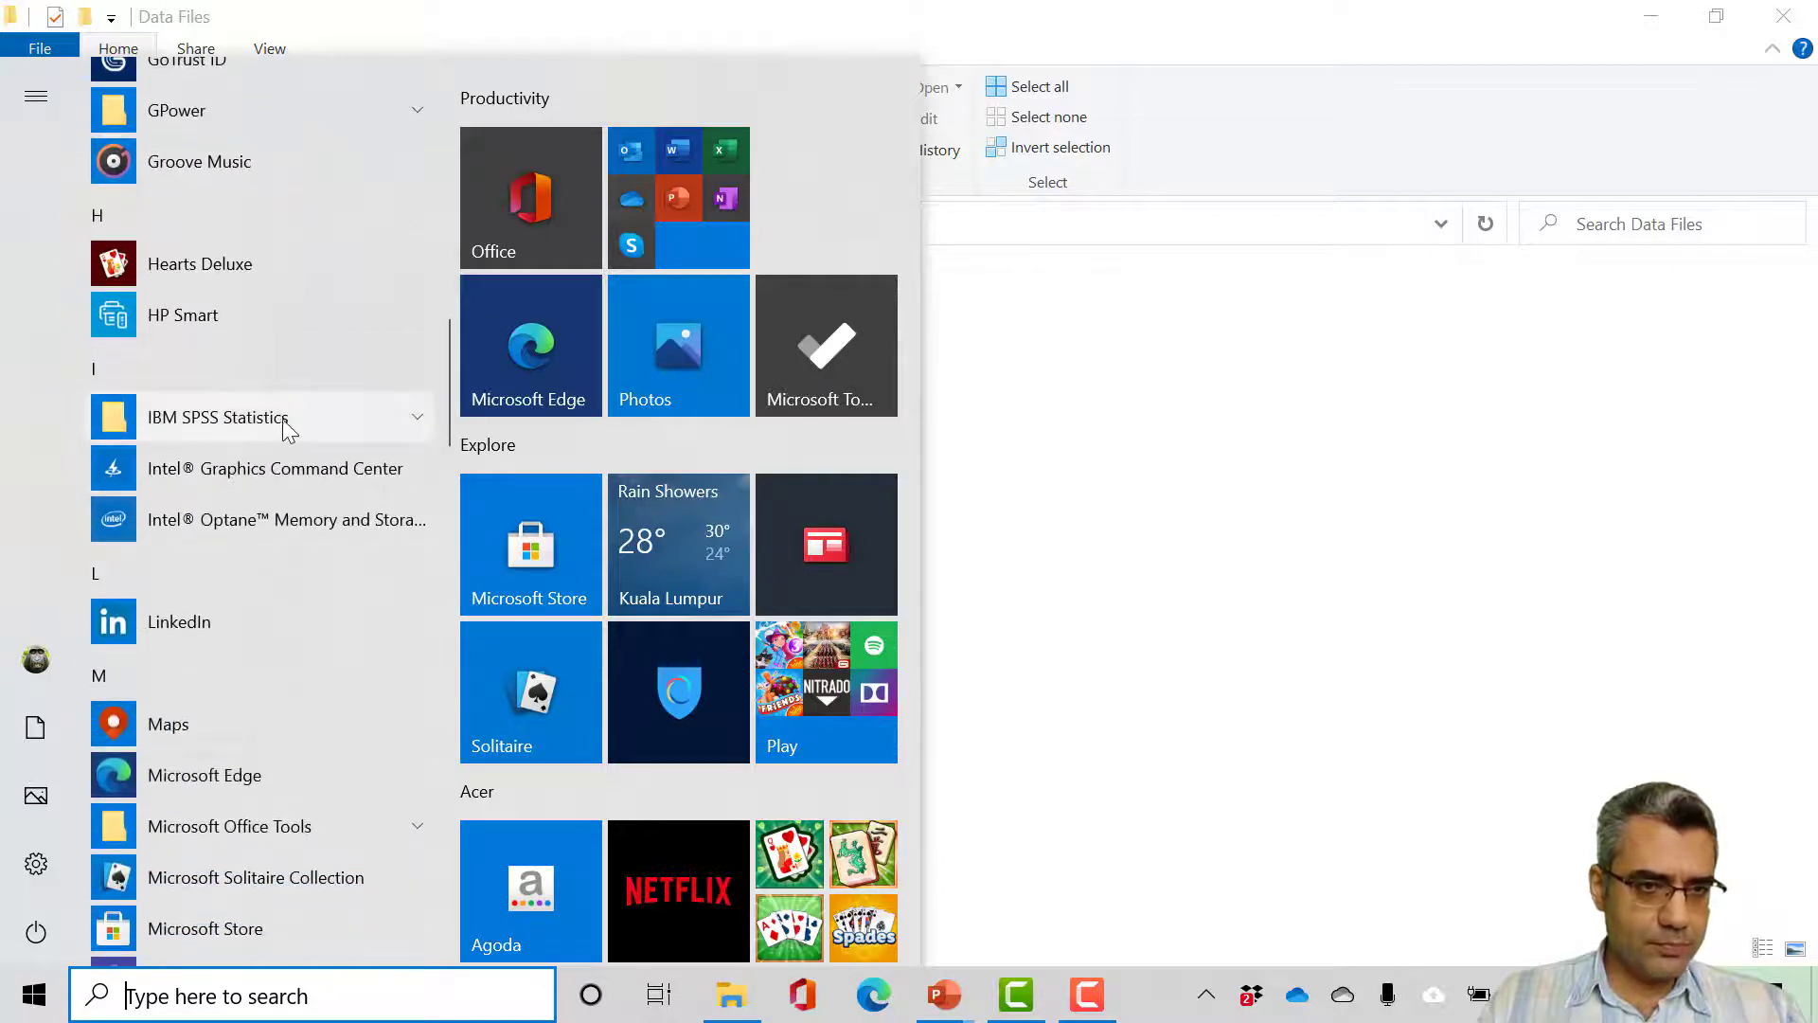
{"action": "left_click", "coordinate": [310, 417]}
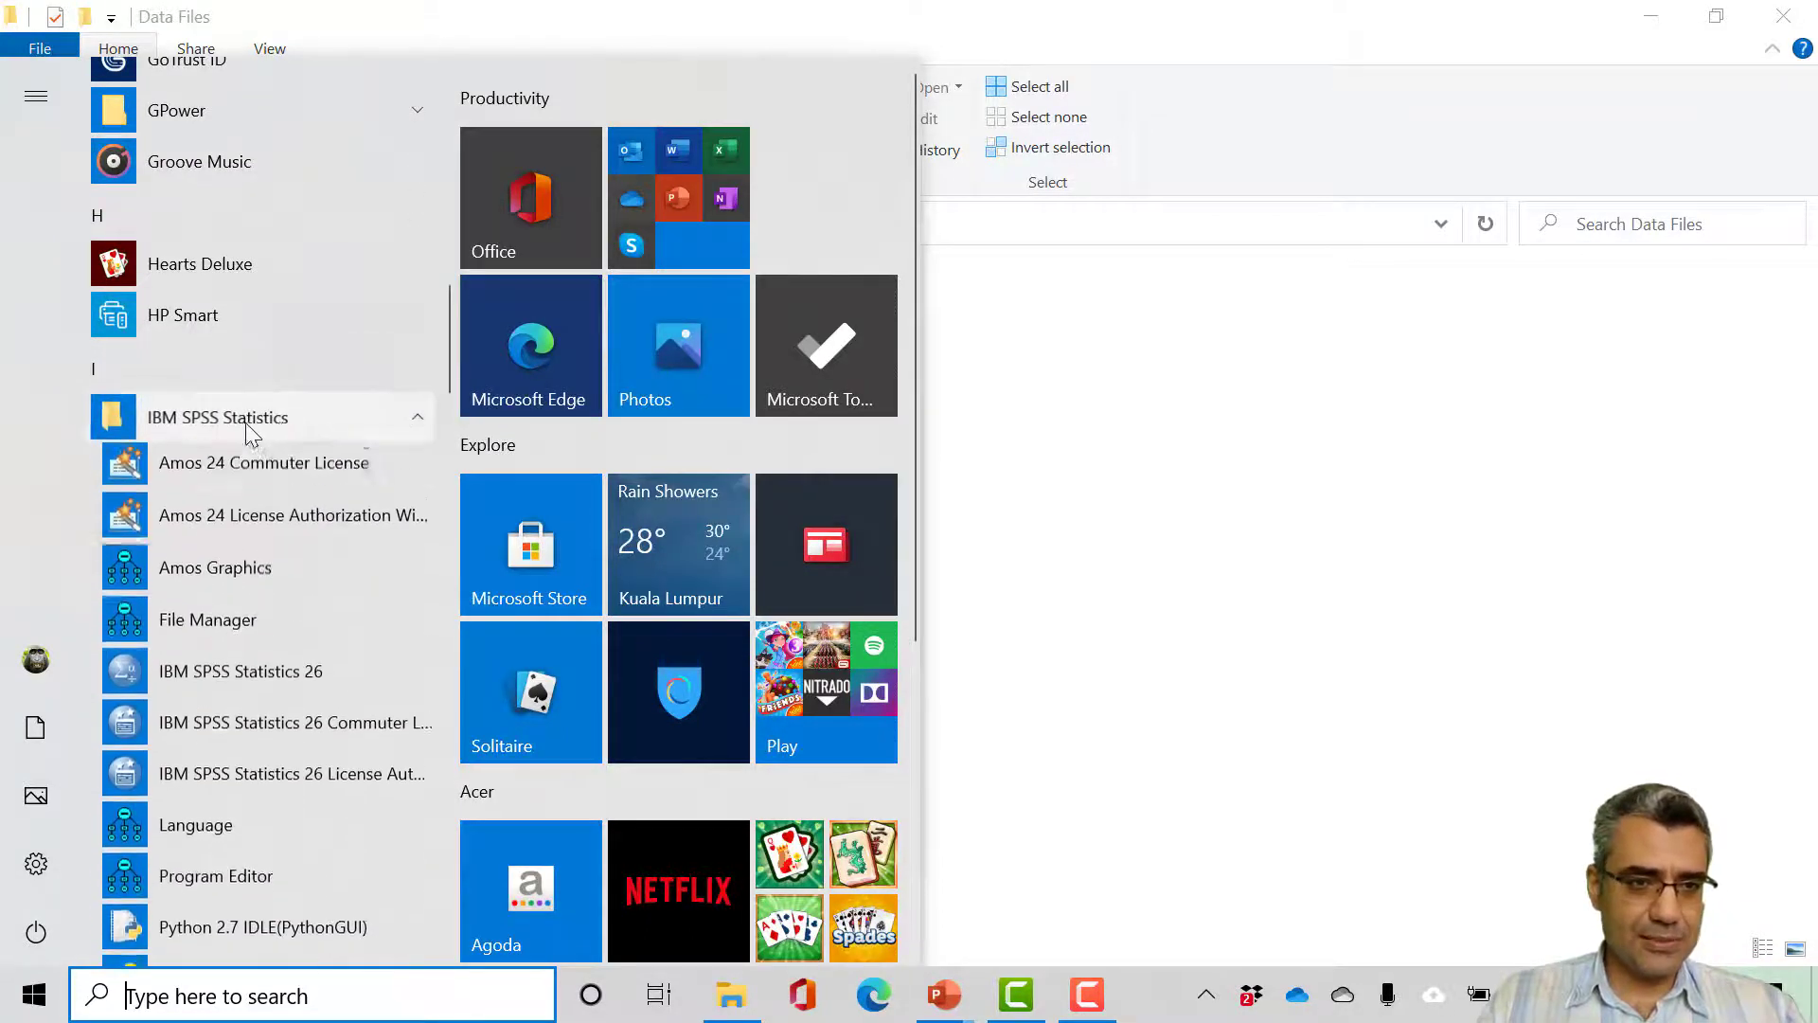
{"action": "left_click", "coordinate": [234, 573]}
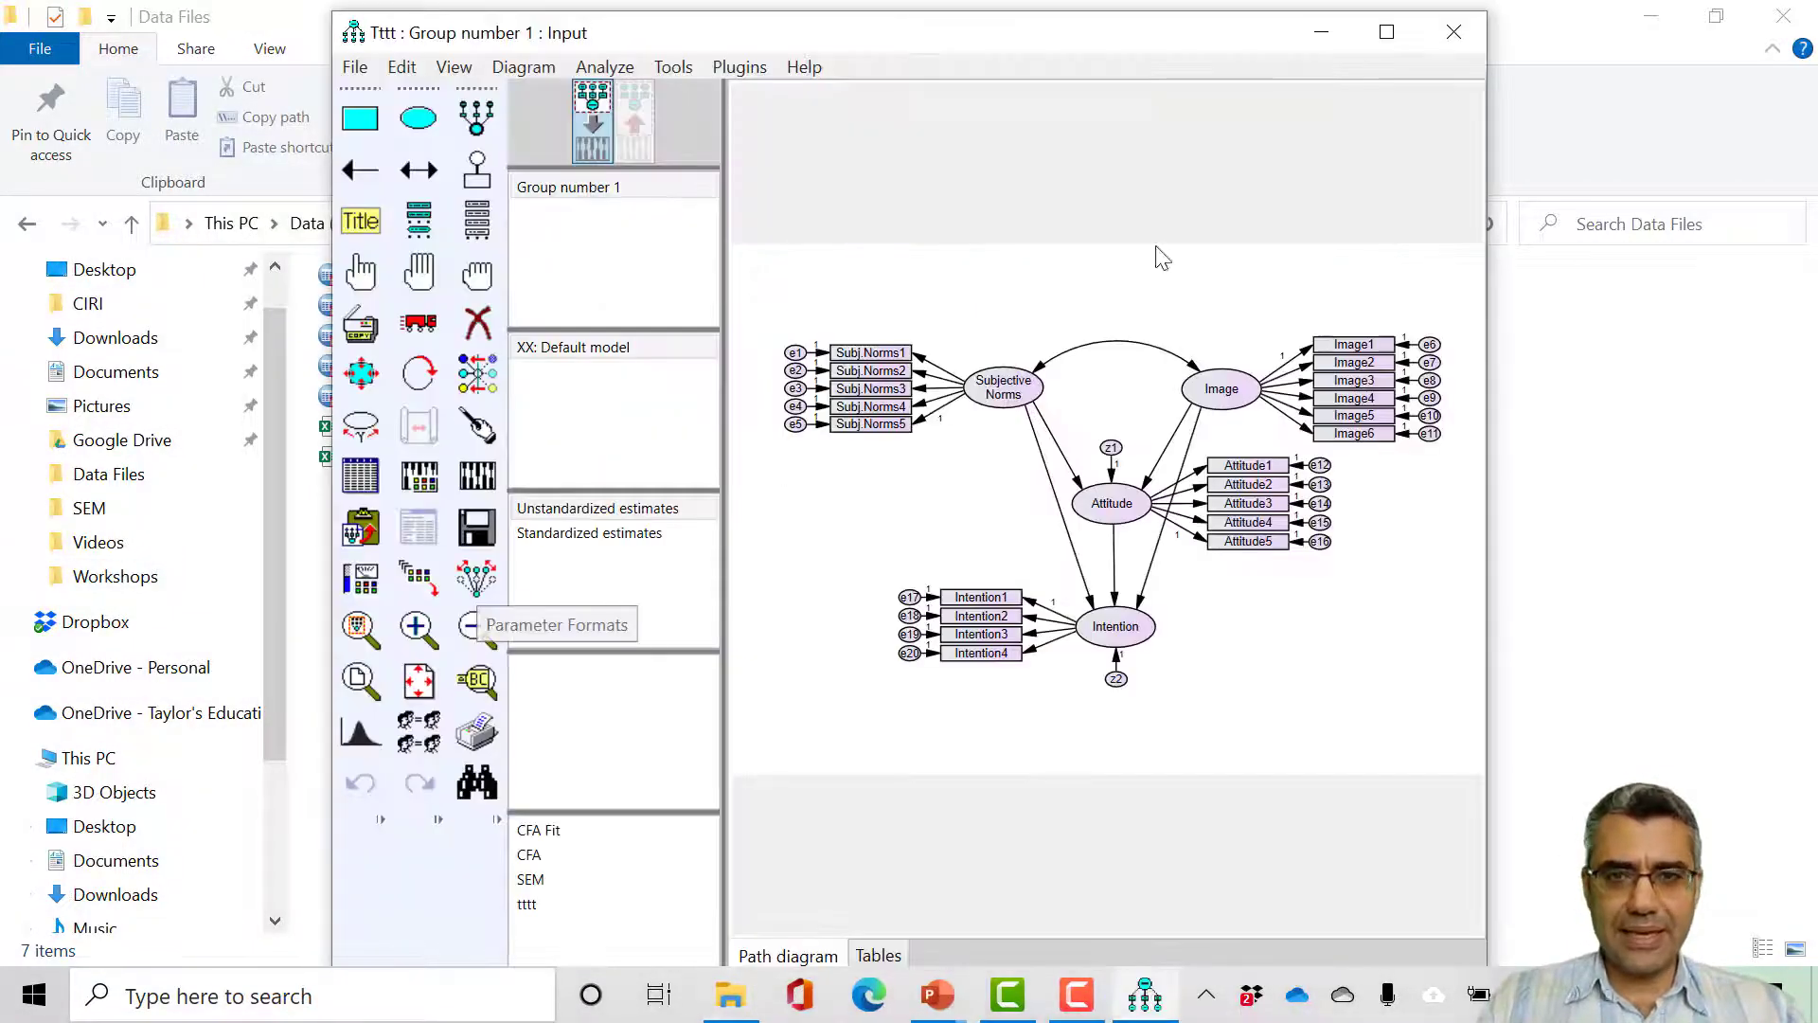
Step: Start a new path diagram from the default template and maximize the window
{"action": "left_click", "coordinate": [356, 68]}
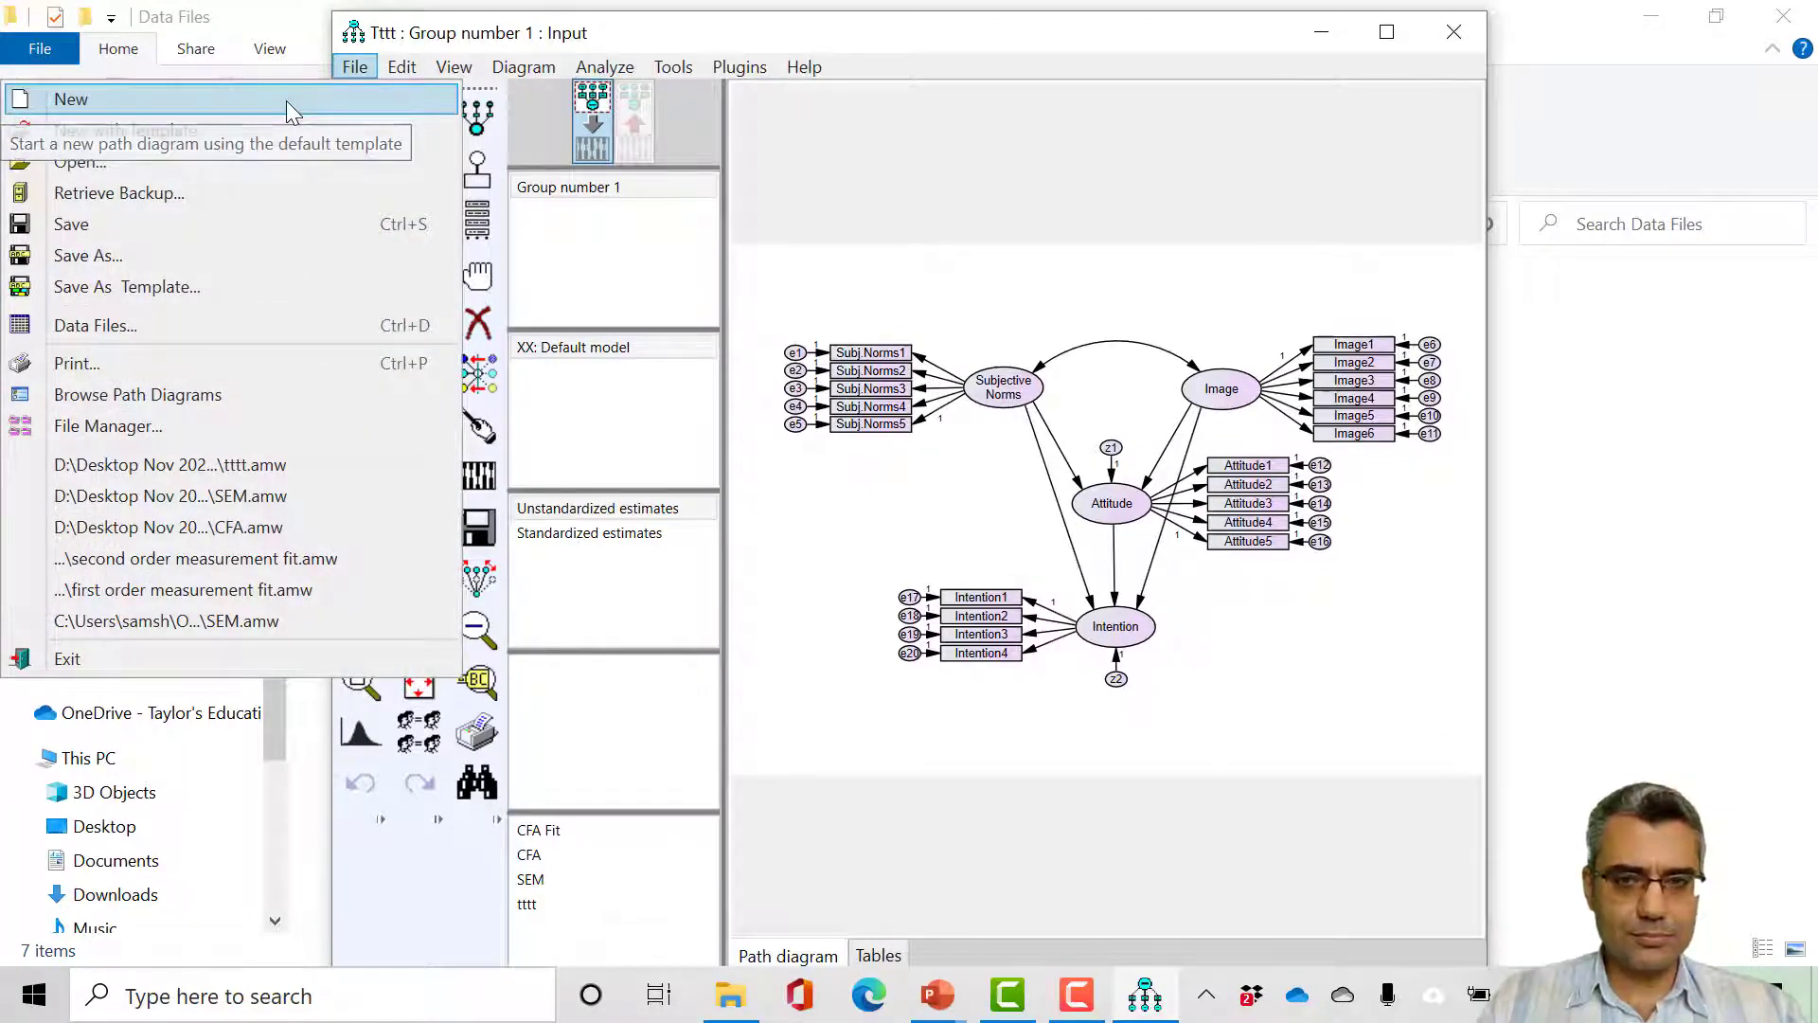
{"action": "left_click", "coordinate": [286, 101]}
{"action": "left_click", "coordinate": [1386, 33]}
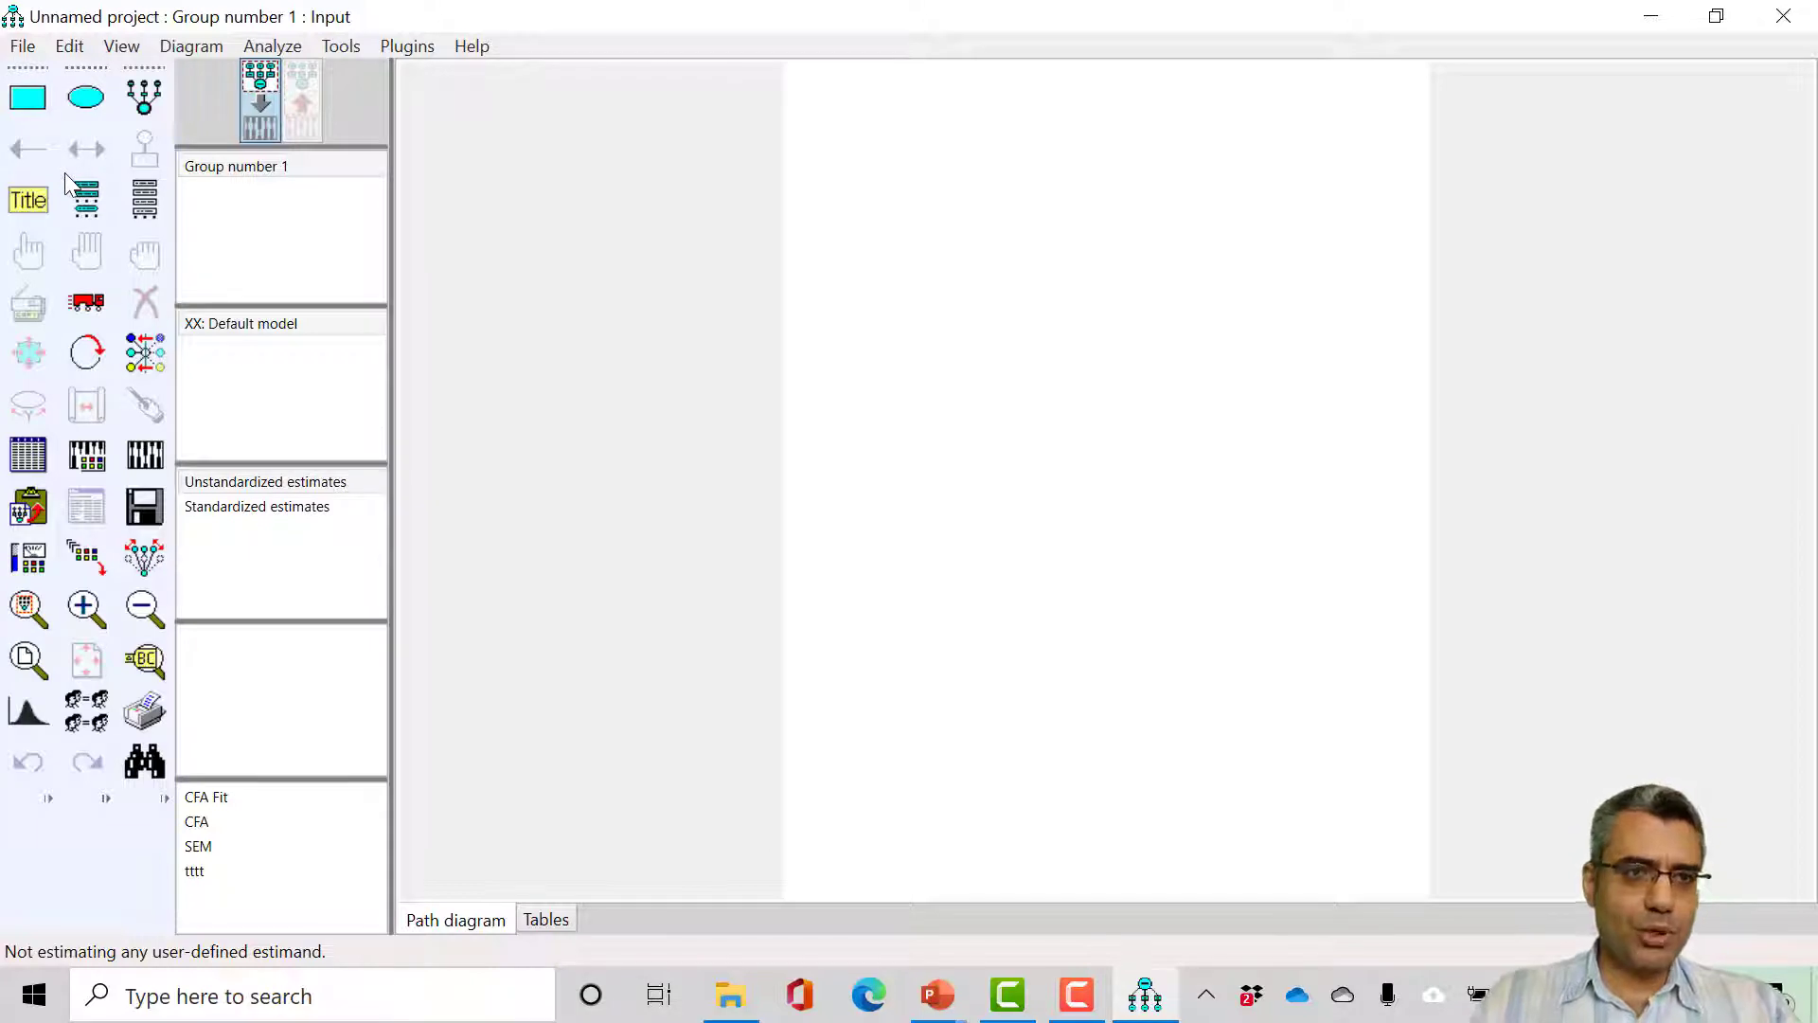
Step: Draw one observed-variable rectangle near the top of the blank path diagram
{"action": "scroll", "coordinate": [1032, 426], "scroll_direction": "up", "scroll_amount": 1}
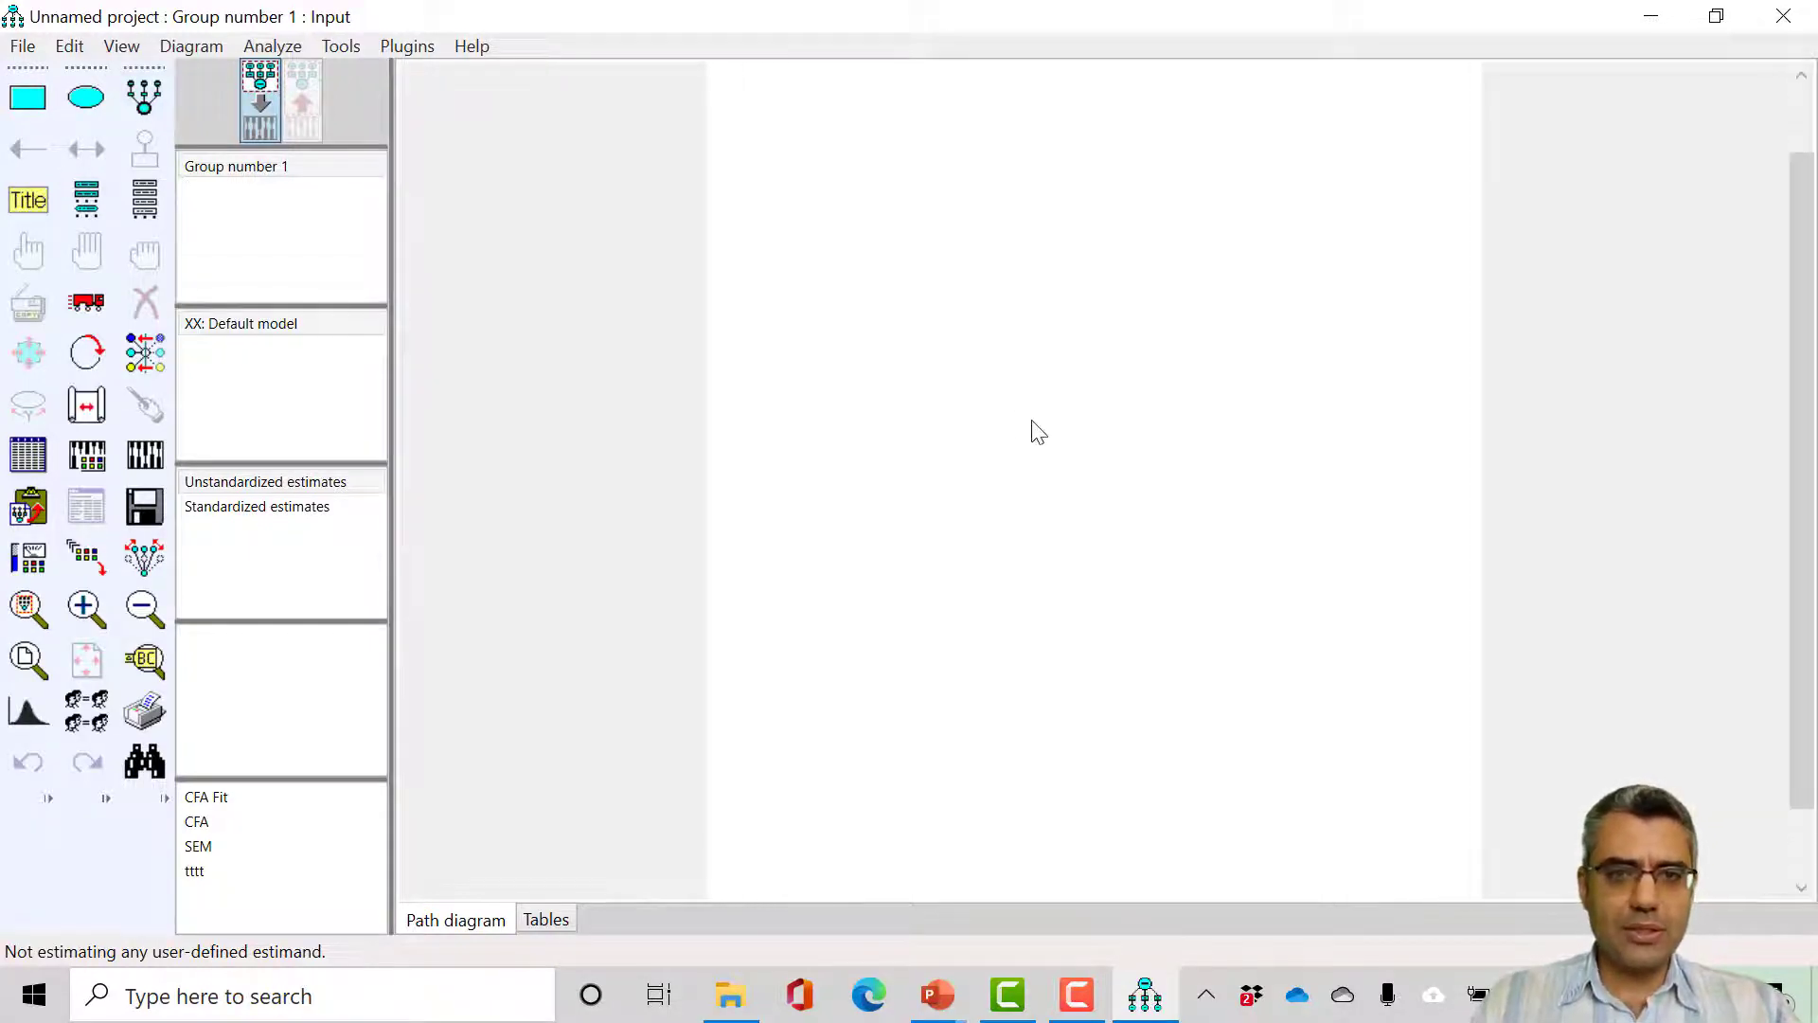
{"action": "scroll", "coordinate": [947, 398], "scroll_direction": "up", "scroll_amount": 1}
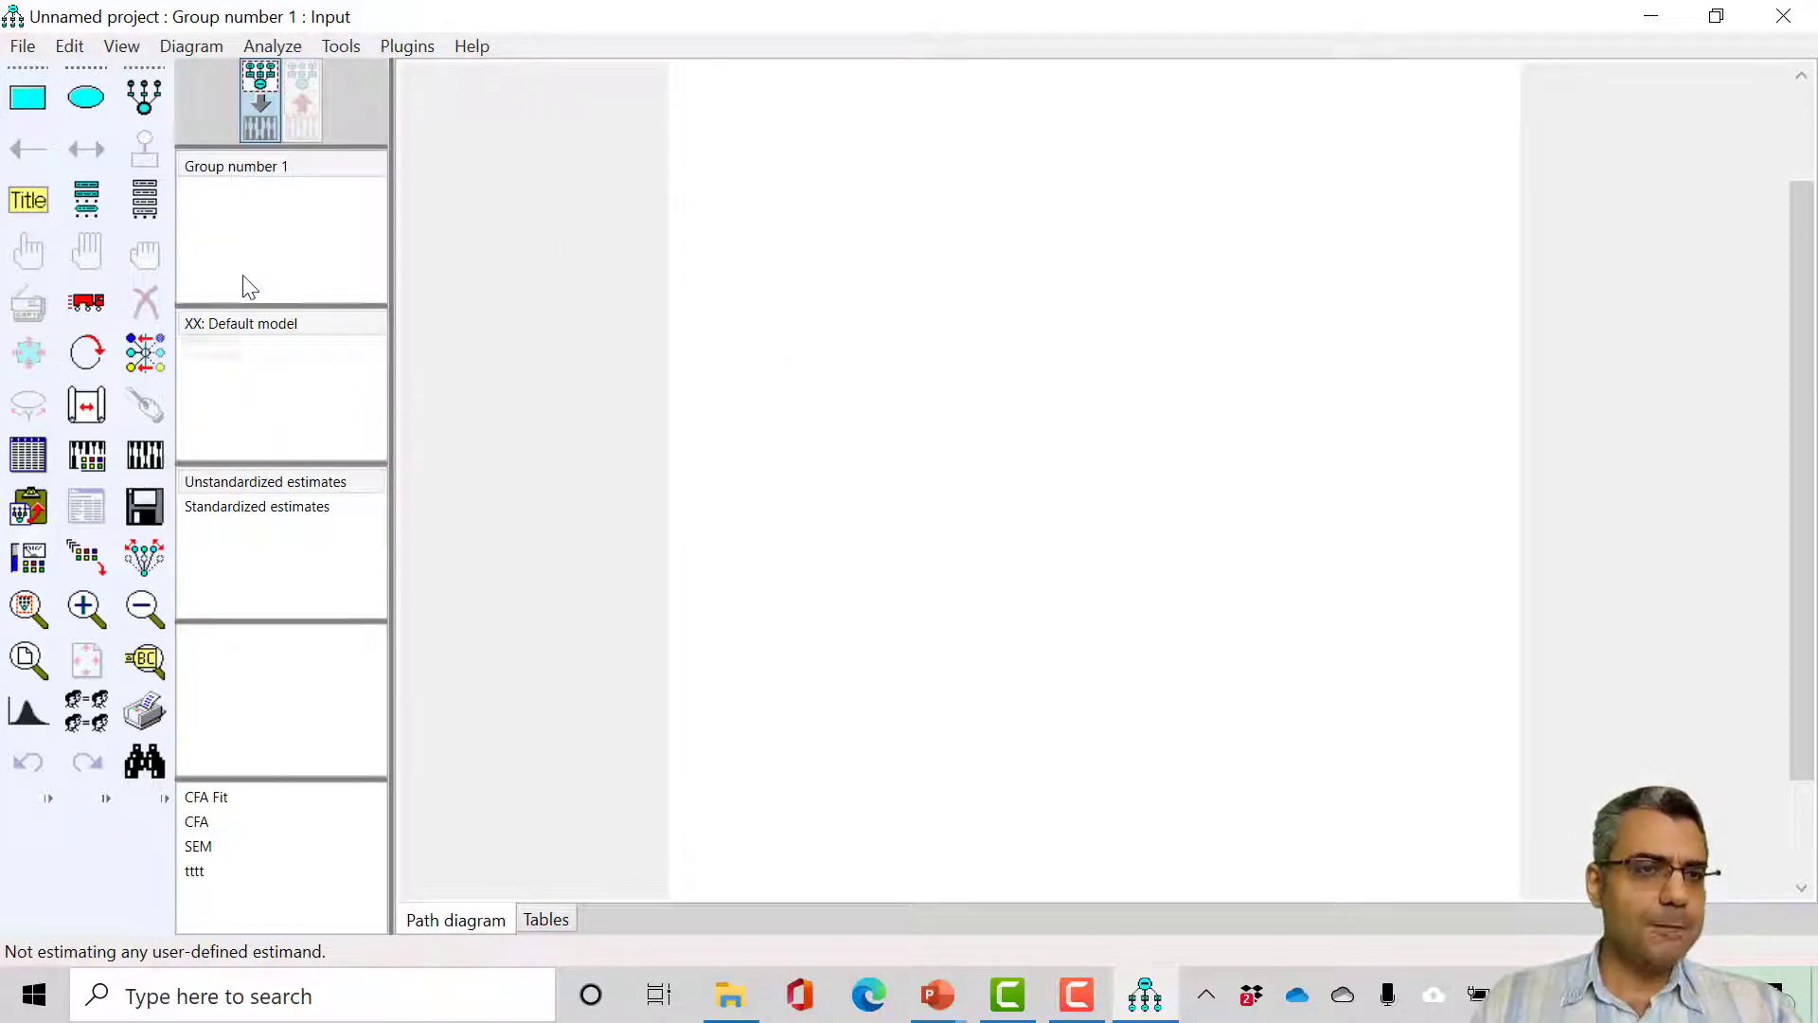
{"action": "left_click", "coordinate": [31, 107]}
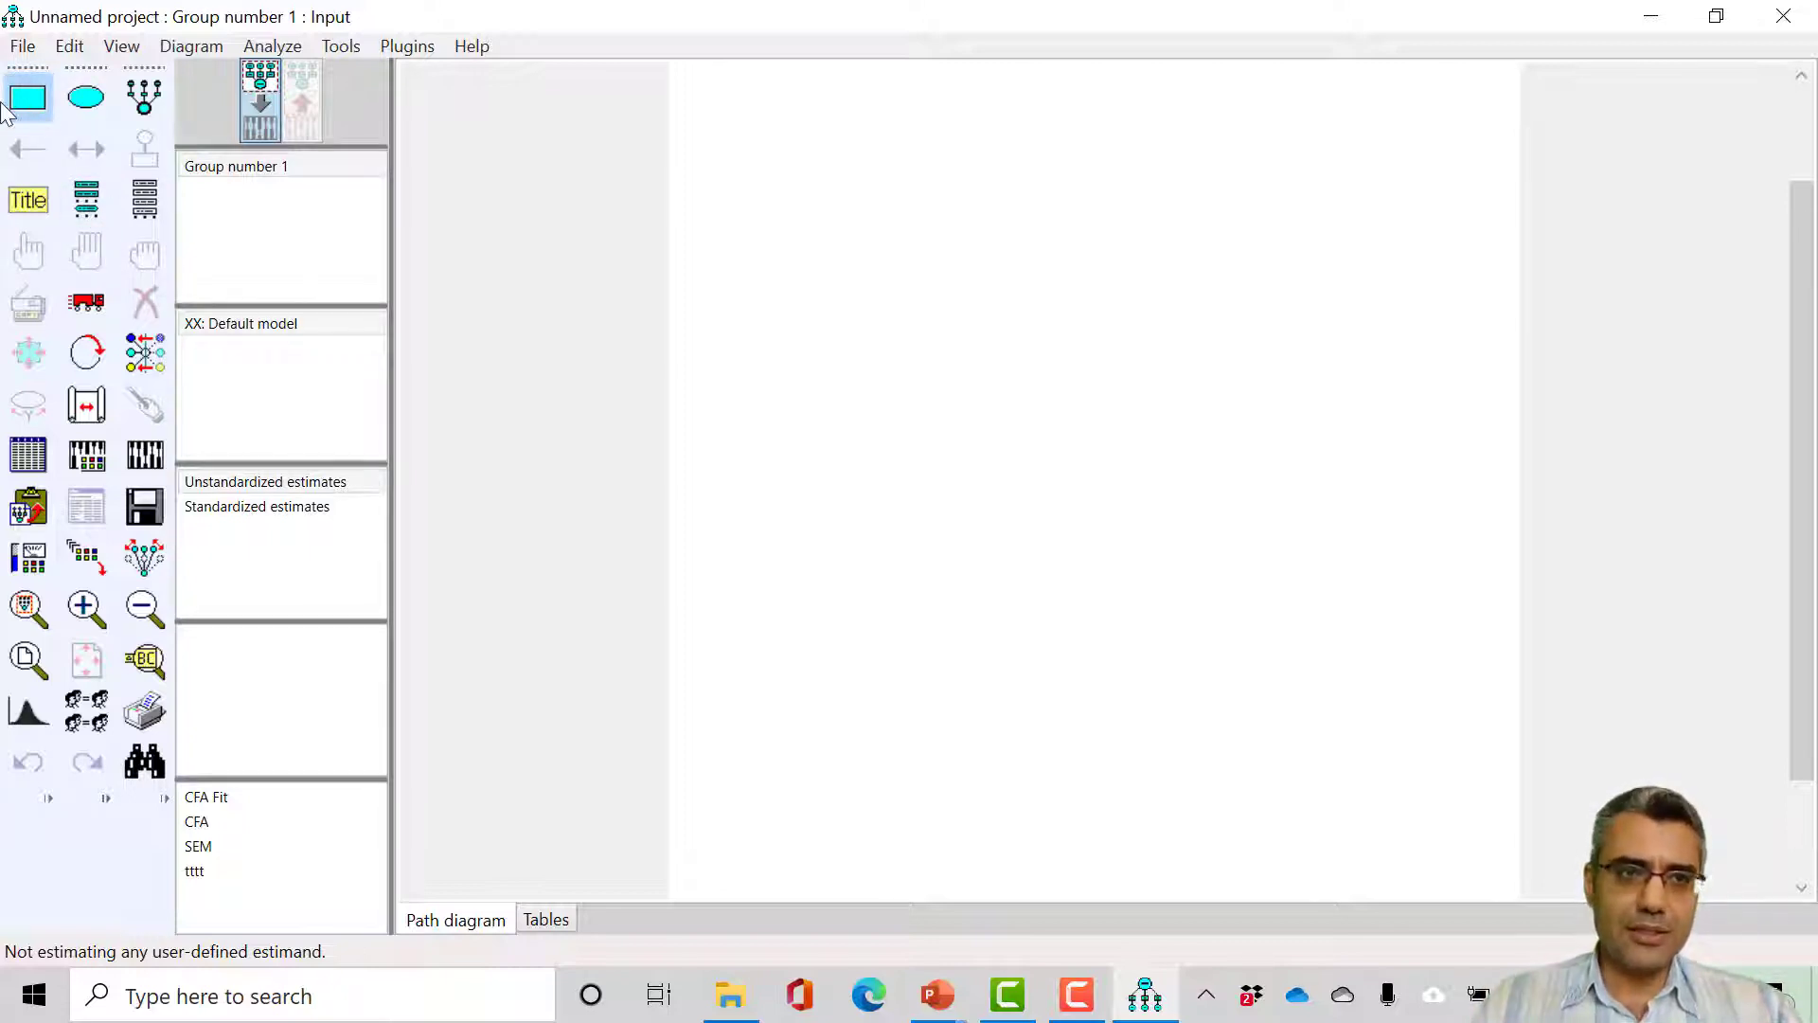
{"action": "left_click", "coordinate": [22, 105]}
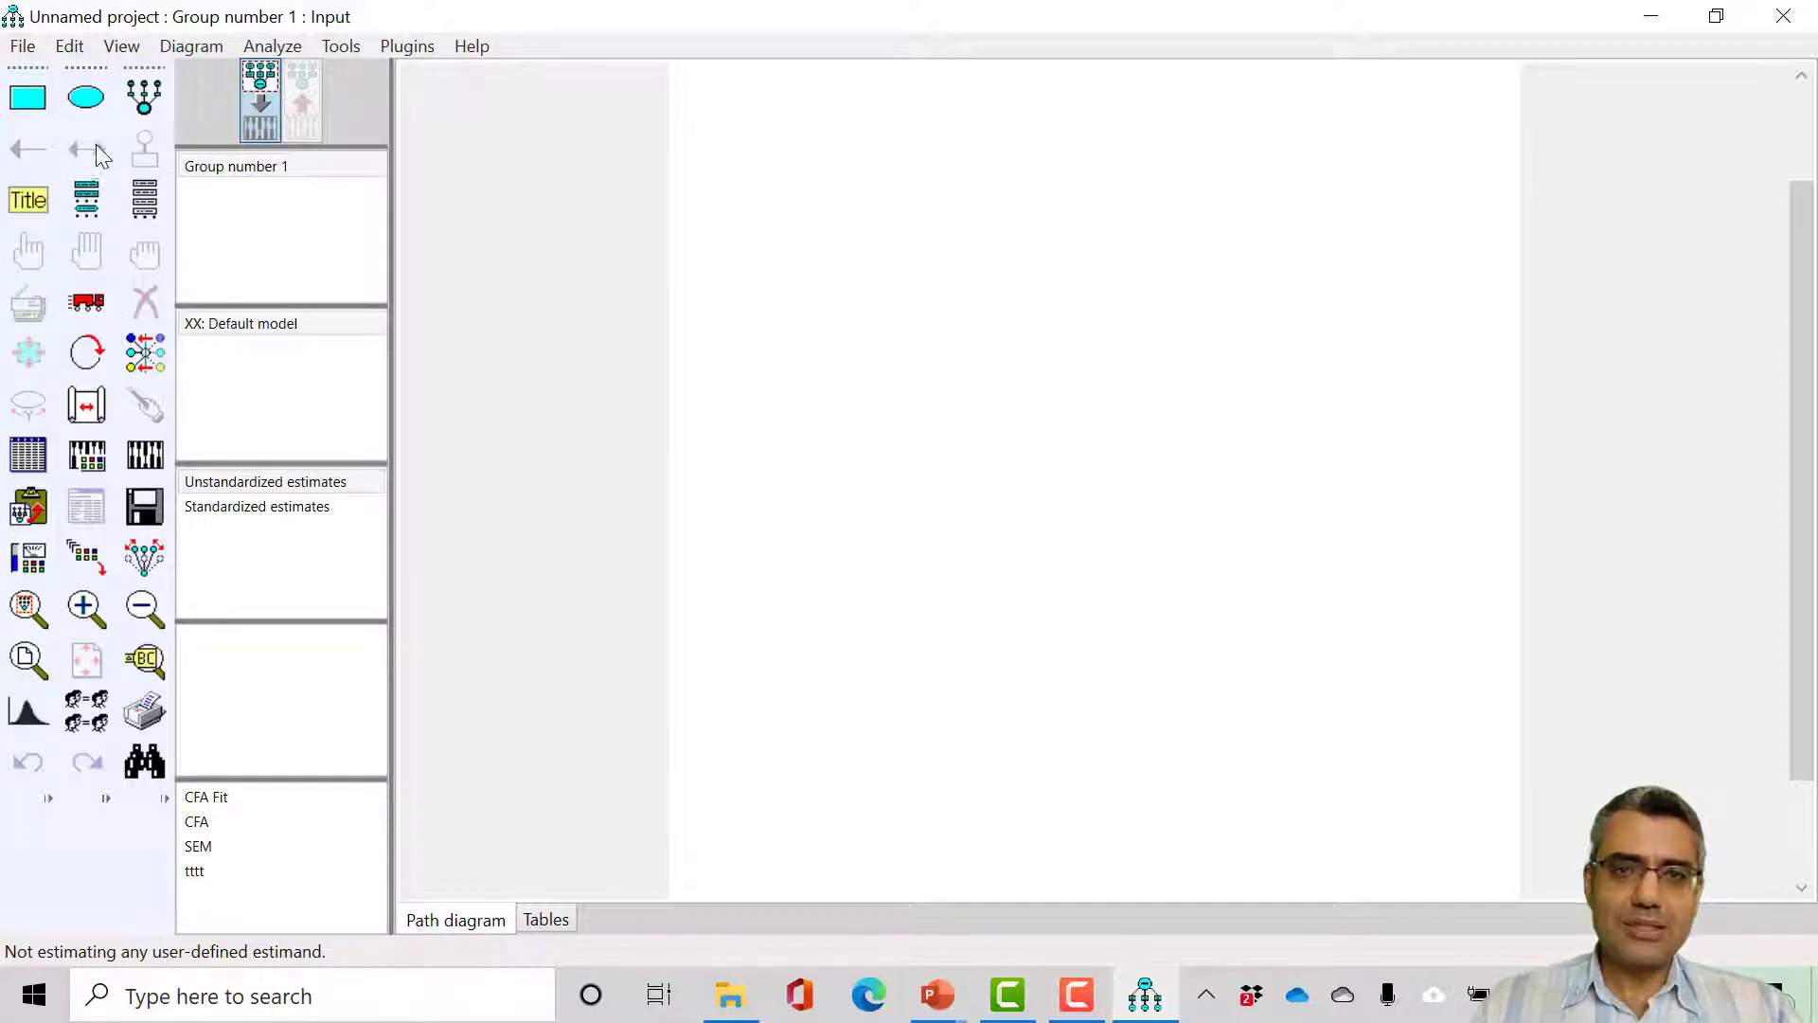
{"action": "left_click", "coordinate": [27, 97]}
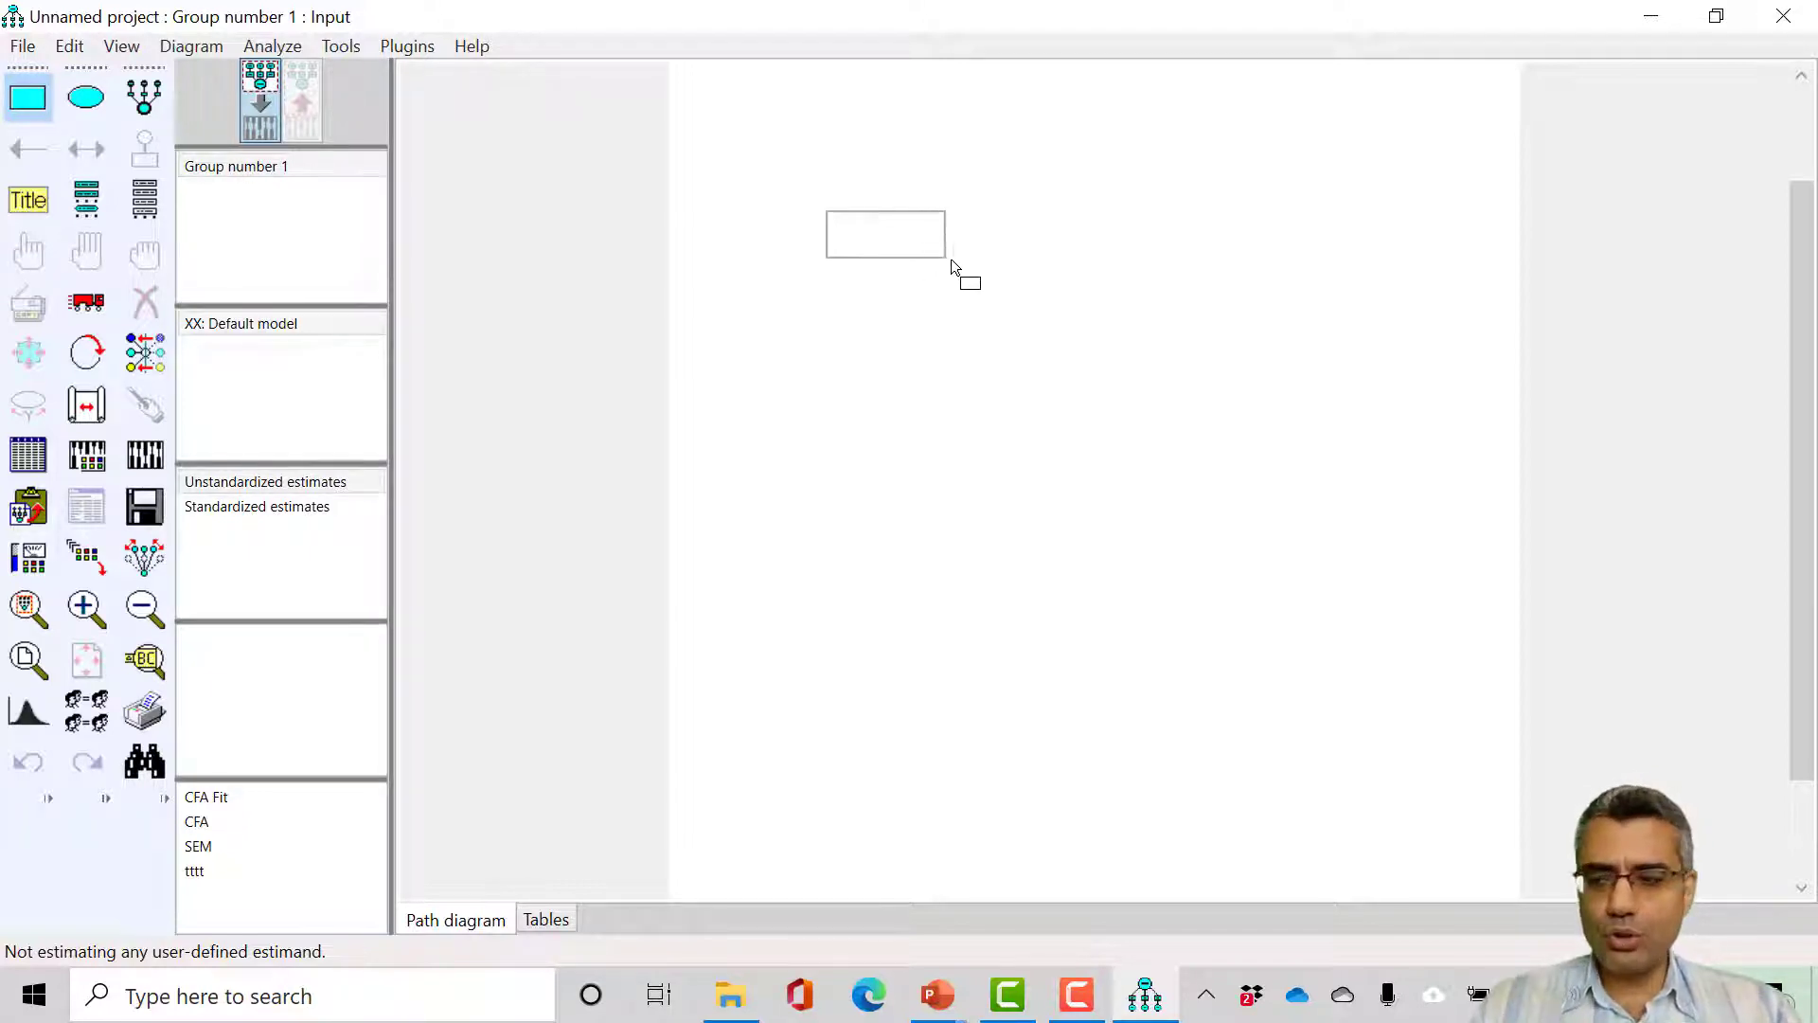
{"action": "left_click_drag", "start_coordinate": [951, 259], "coordinate": [849, 212]}
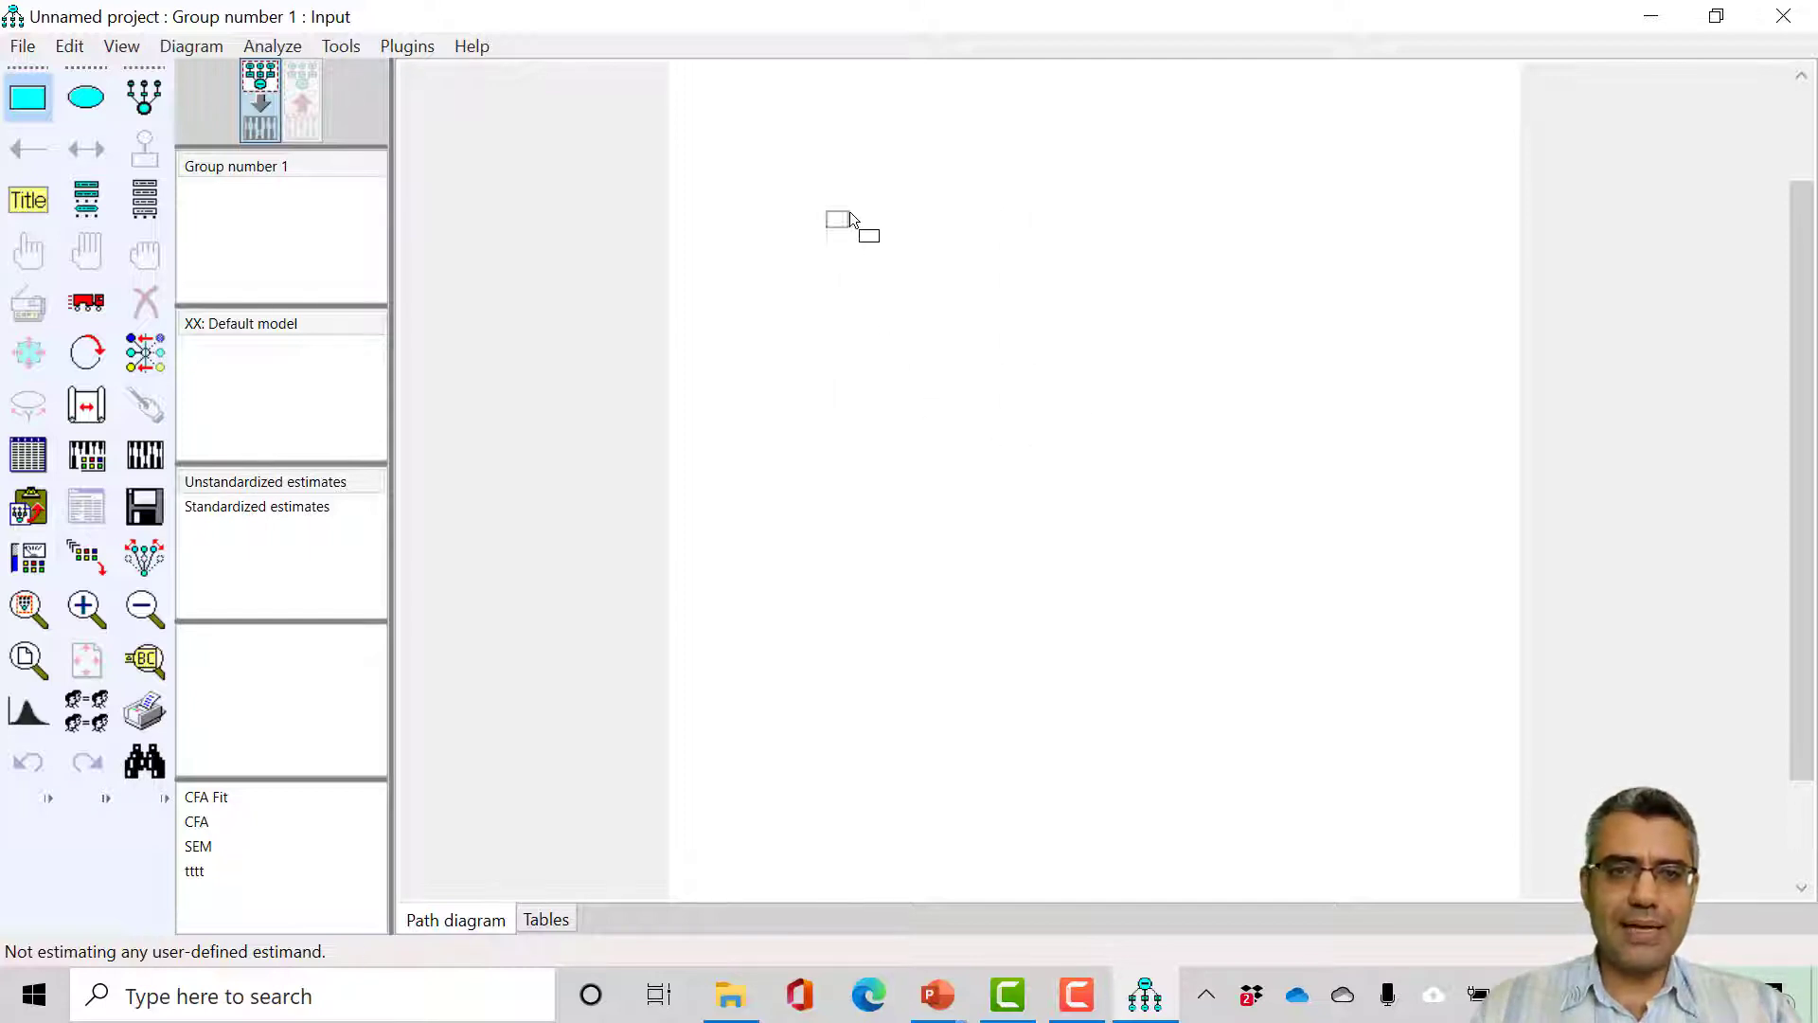
{"action": "mouse_move", "coordinate": [1034, 254]}
{"action": "left_mouse_down"}
{"action": "mouse_move", "coordinate": [952, 248]}
{"action": "mouse_move", "coordinate": [976, 242]}
{"action": "left_mouse_up"}
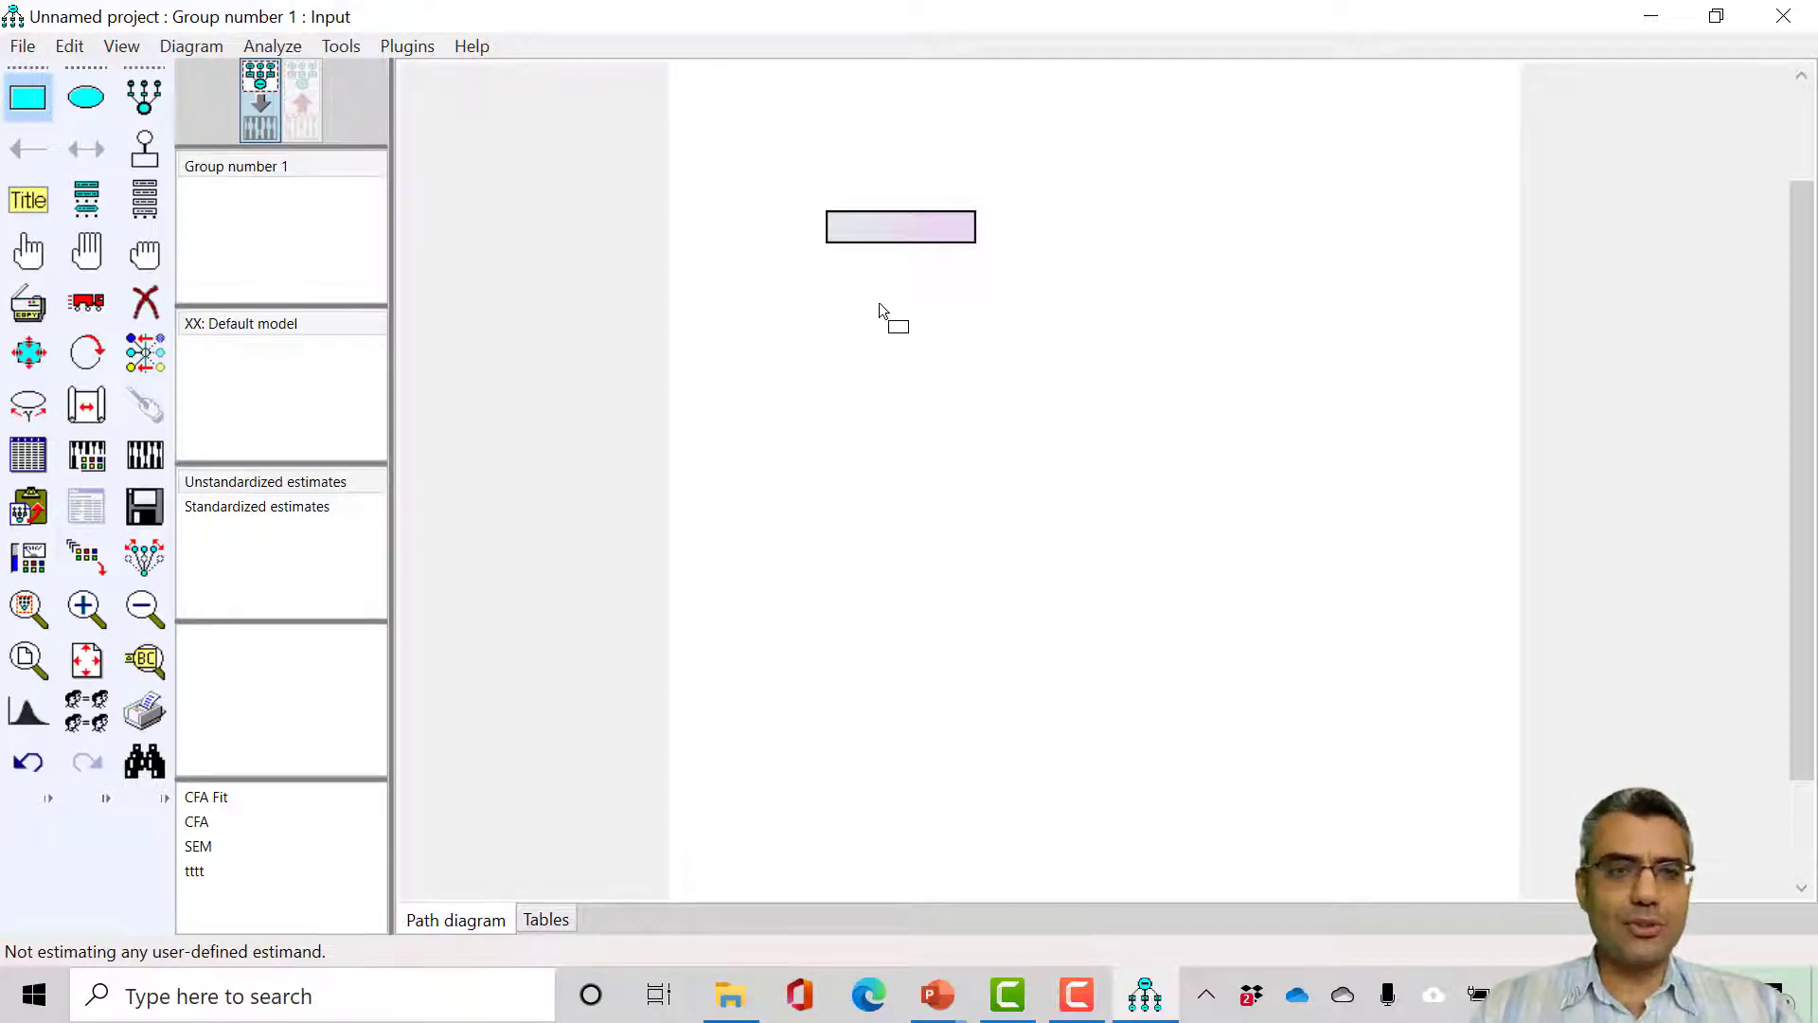
Step: Draw two wide observed-variable rectangles below the first and three smaller ones beside them
{"action": "left_click", "coordinate": [31, 110]}
{"action": "mouse_move", "coordinate": [895, 306]}
{"action": "left_mouse_down"}
{"action": "mouse_move", "coordinate": [1140, 411]}
{"action": "mouse_move", "coordinate": [1138, 373]}
{"action": "left_mouse_up"}
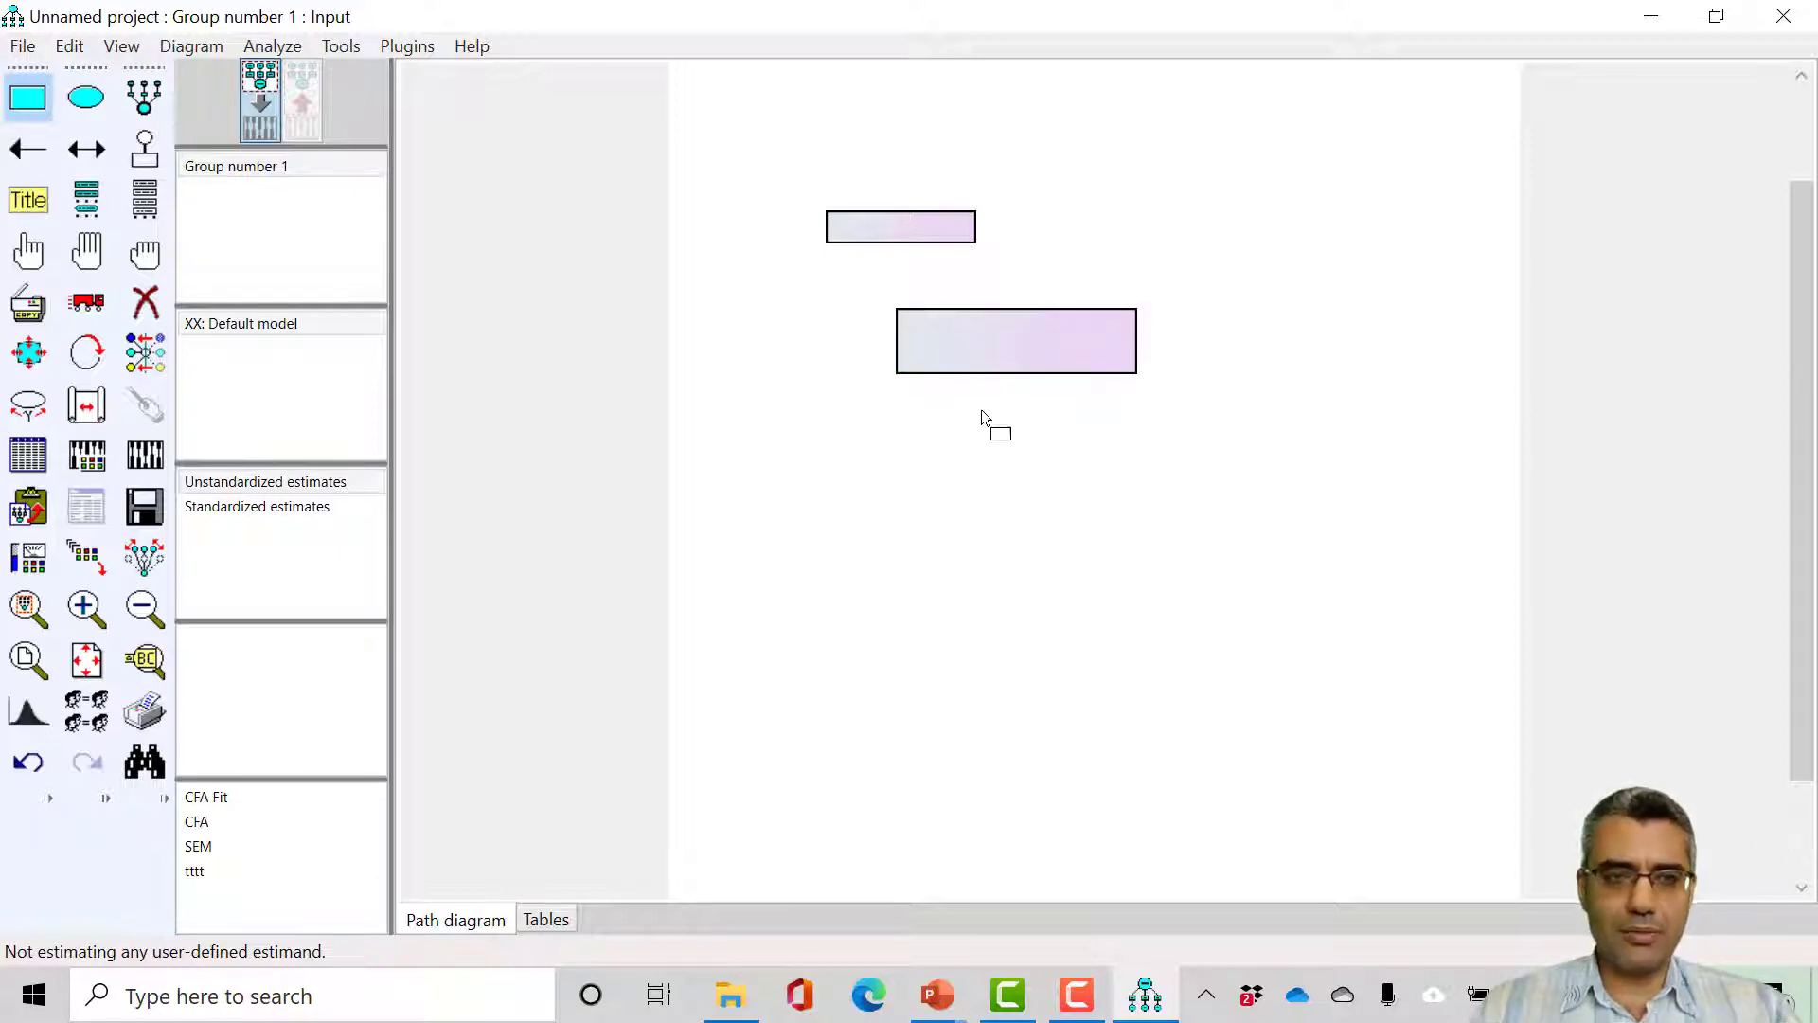
{"action": "left_click_drag", "start_coordinate": [841, 451], "coordinate": [1093, 501]}
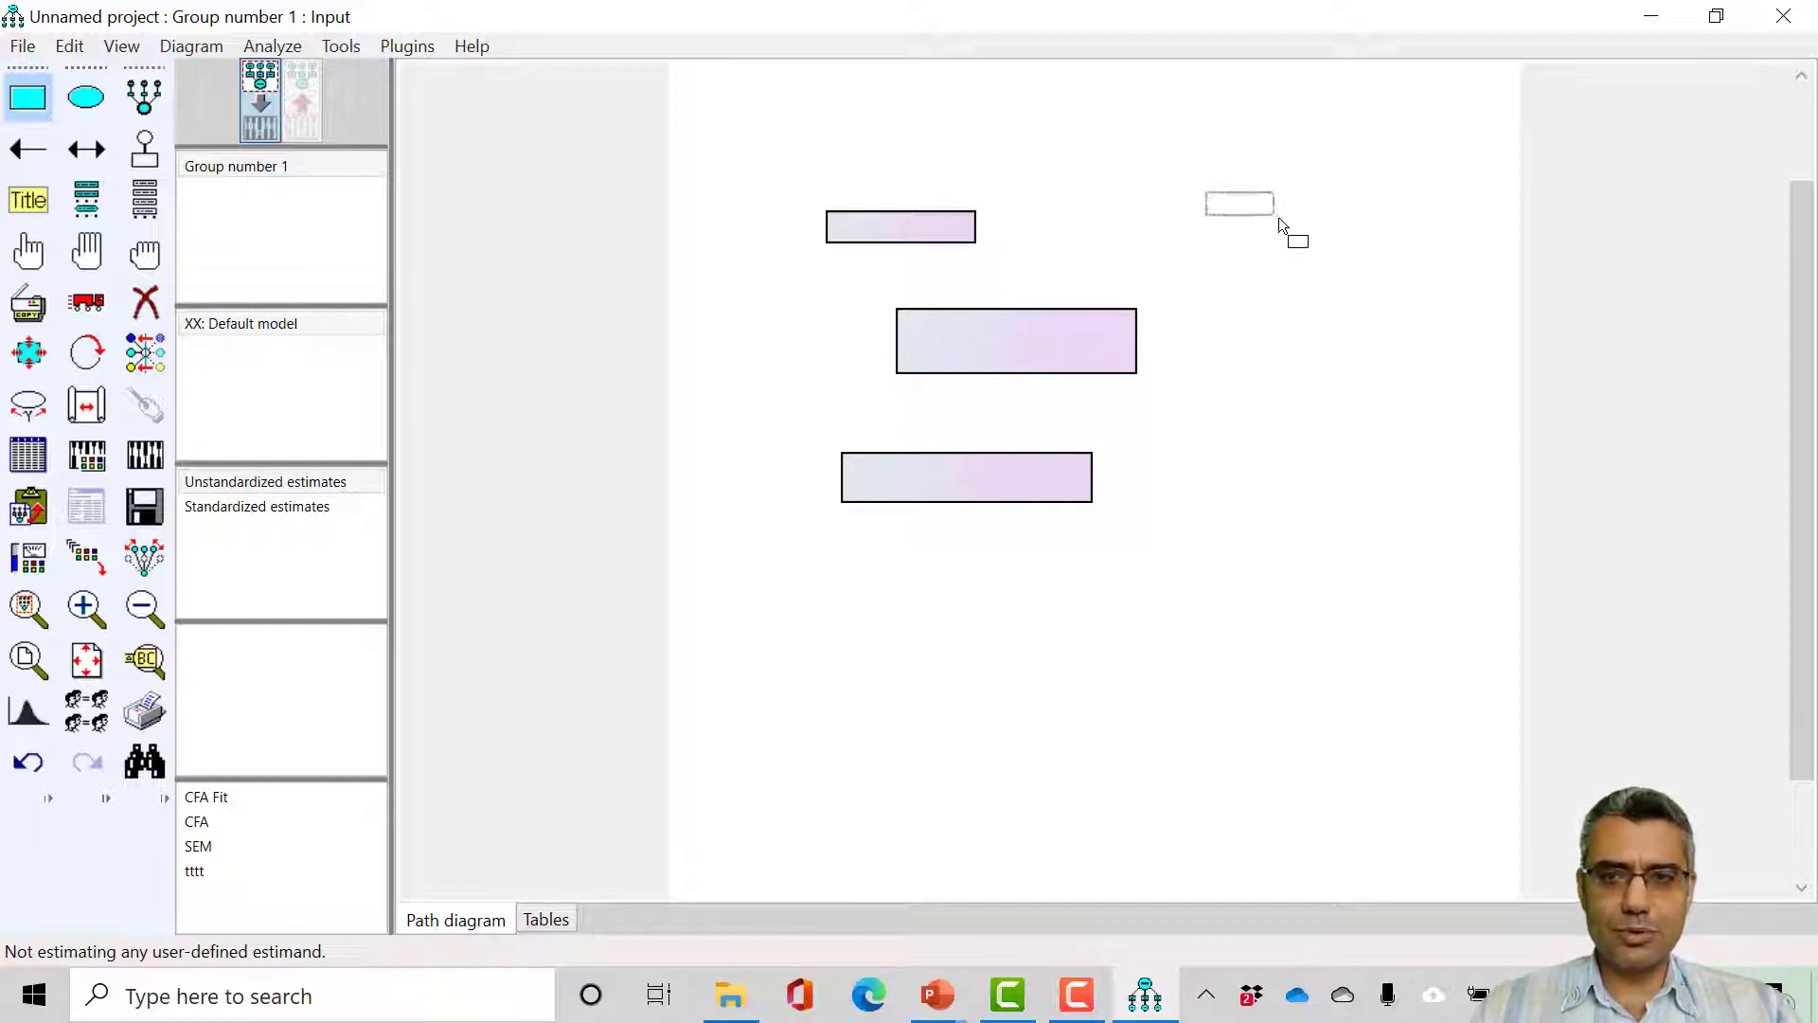
{"action": "left_click_drag", "start_coordinate": [1254, 281], "coordinate": [1398, 314]}
{"action": "left_click_drag", "start_coordinate": [1343, 439], "coordinate": [1343, 439]}
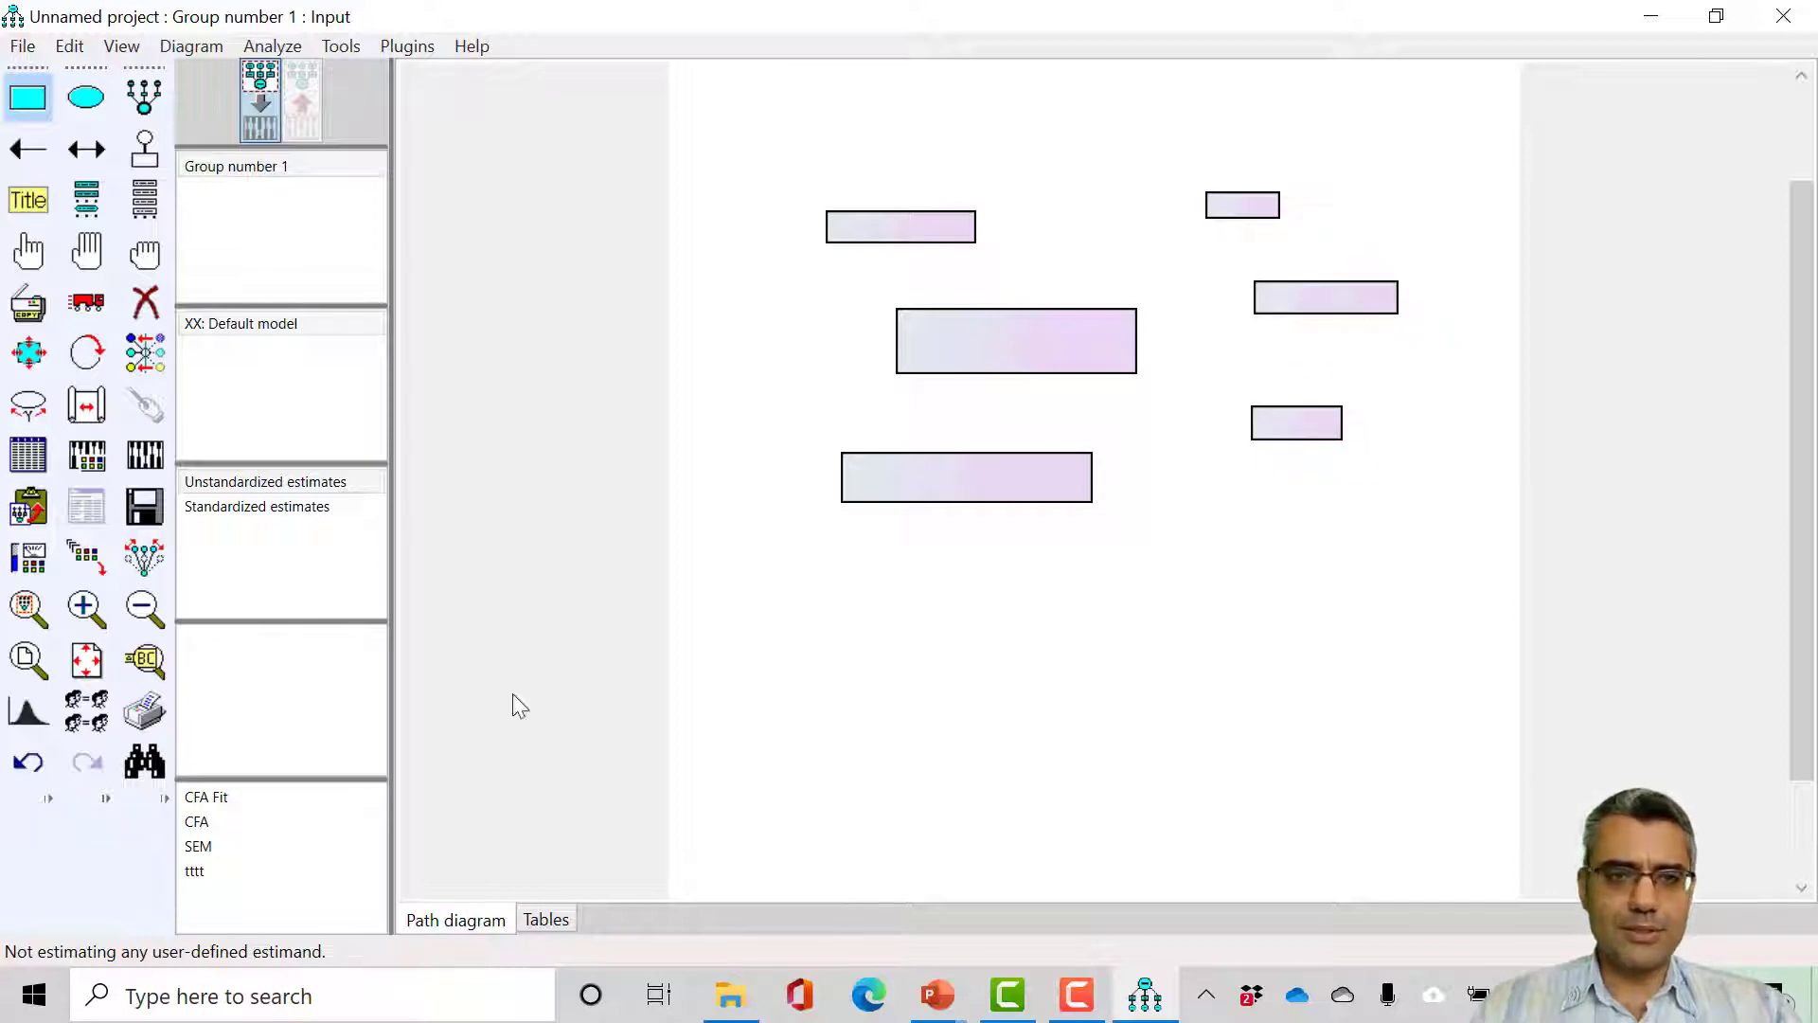
Step: Start another new path diagram, discarding the unsaved practice rectangles
{"action": "left_click", "coordinate": [26, 47]}
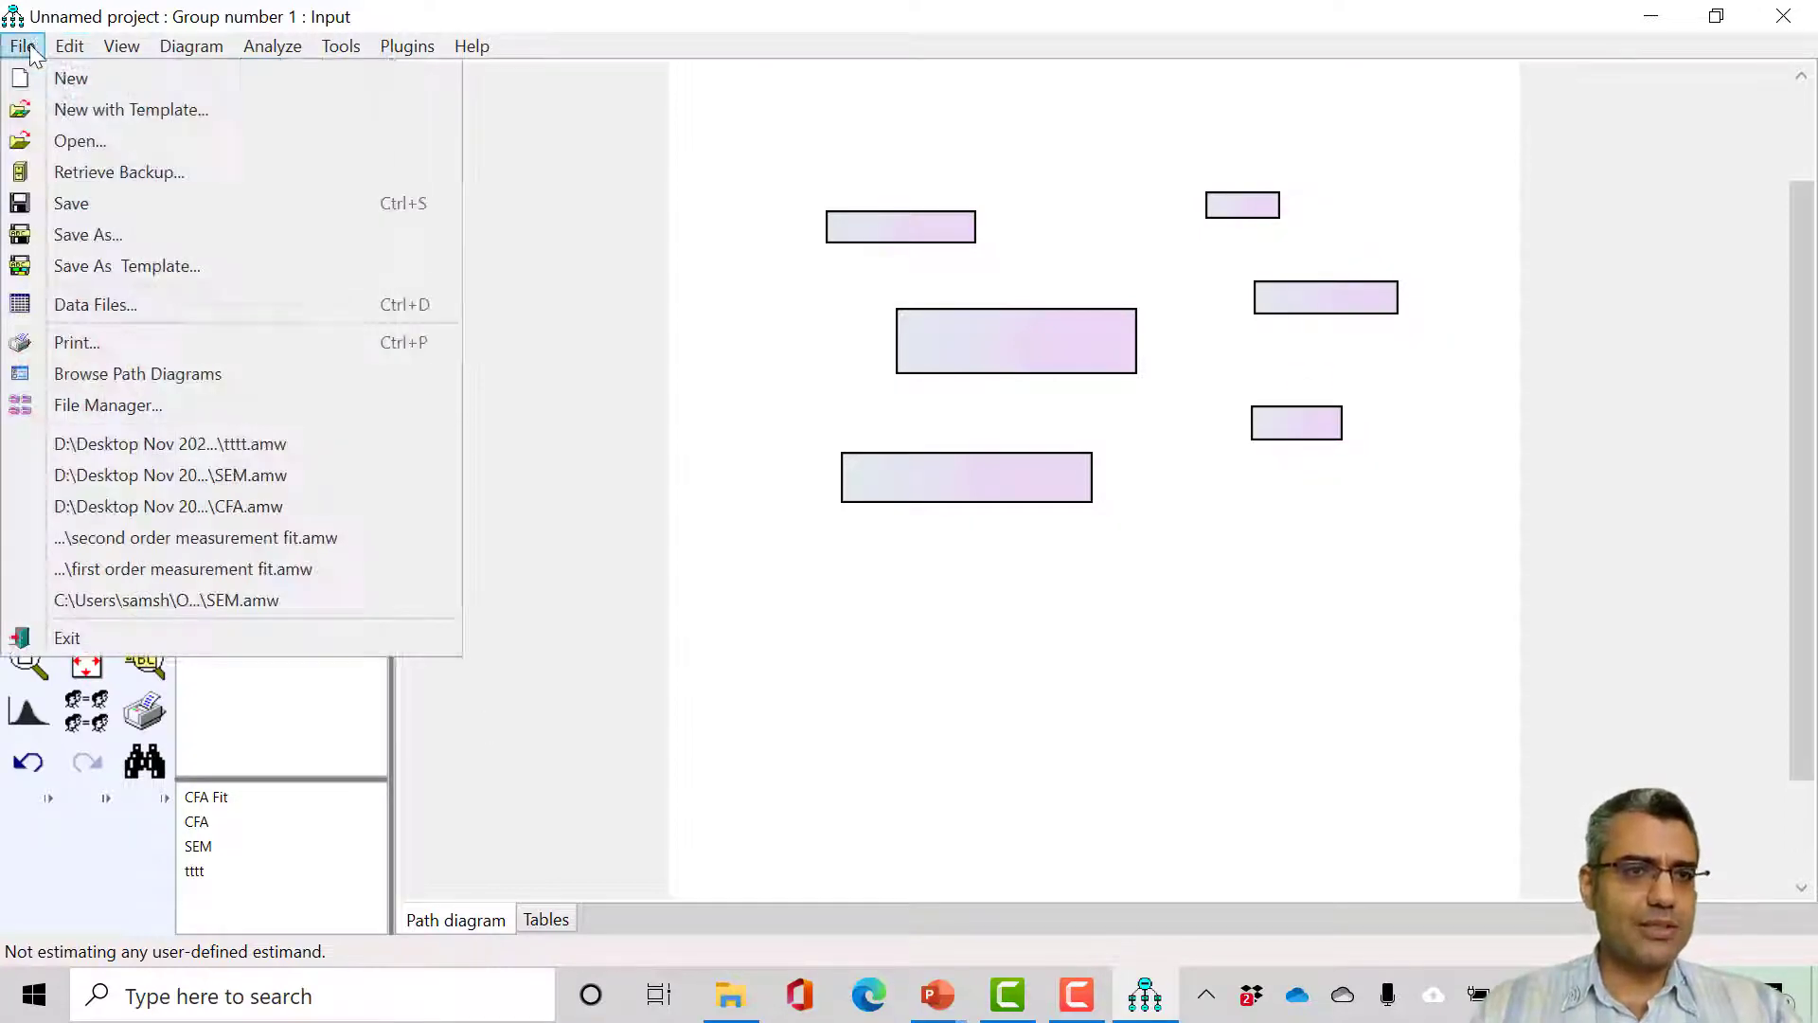
{"action": "left_click", "coordinate": [55, 102]}
{"action": "left_click", "coordinate": [1035, 588]}
{"action": "left_click", "coordinate": [23, 46]}
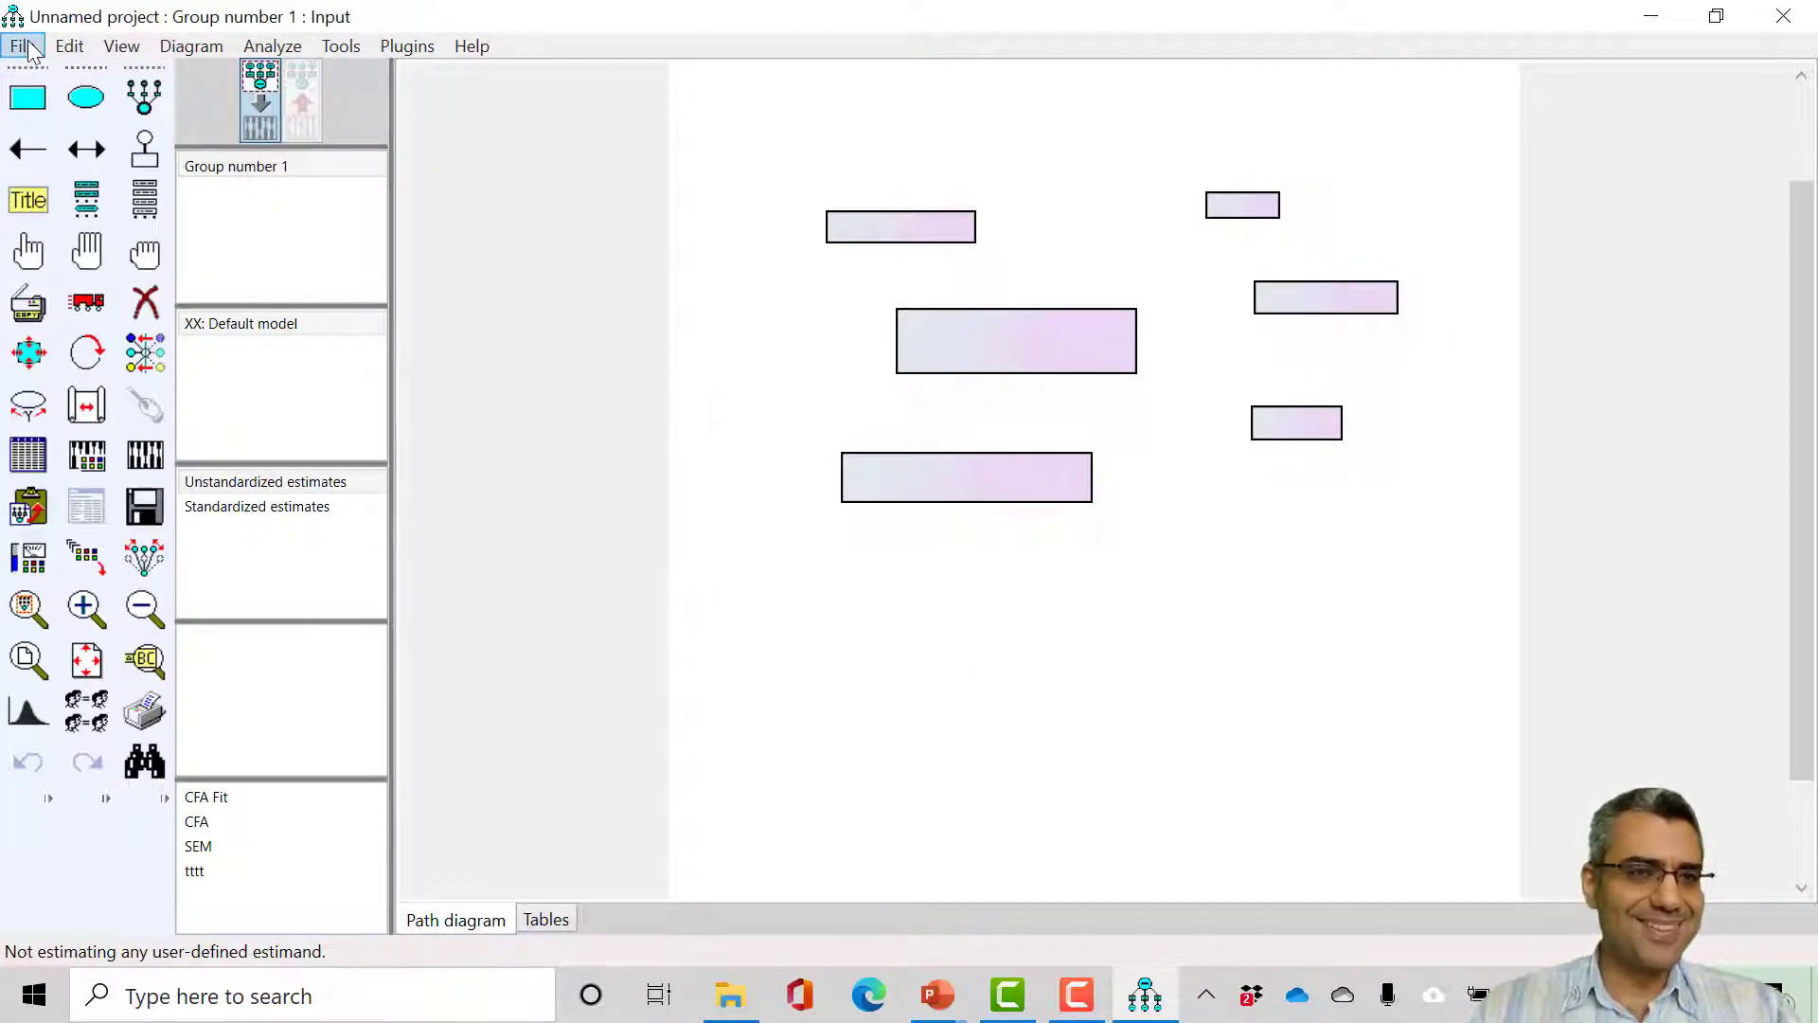
{"action": "left_click", "coordinate": [49, 75]}
{"action": "left_click", "coordinate": [916, 591]}
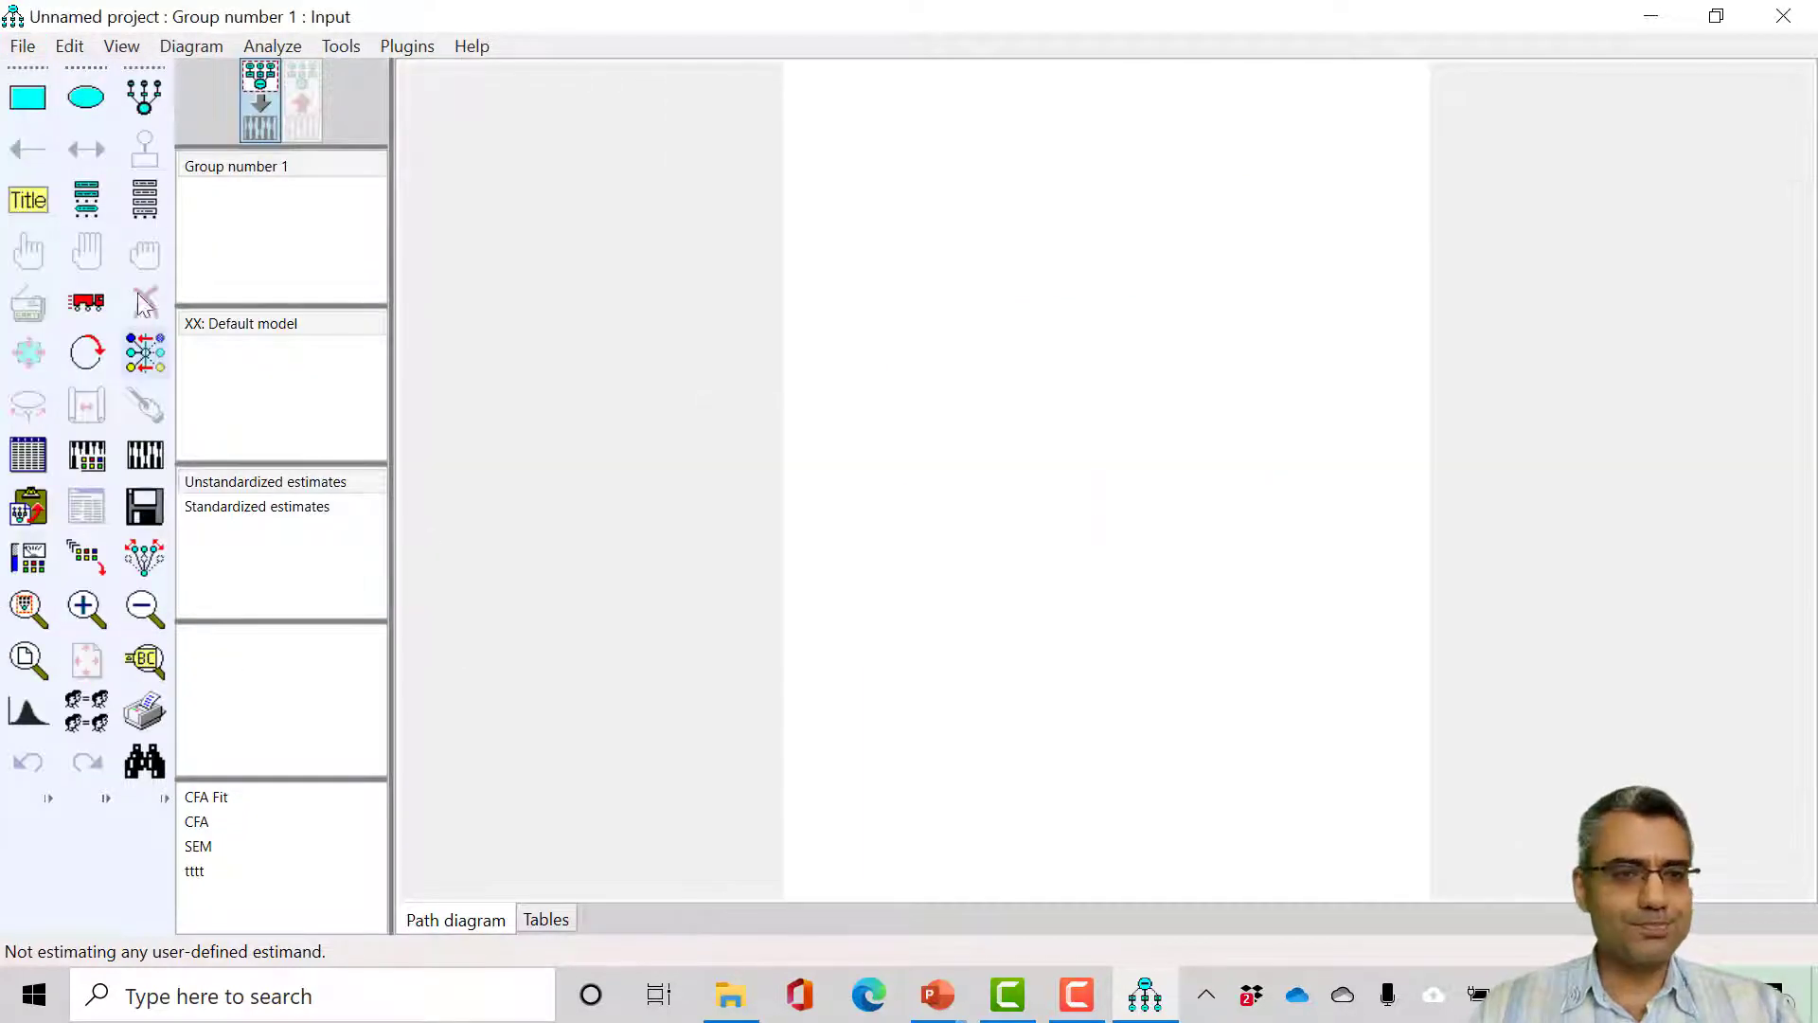
Step: Draw a long, thin observed-variable rectangle on the upper page and place seven more of the same size around it
{"action": "left_click", "coordinate": [32, 104]}
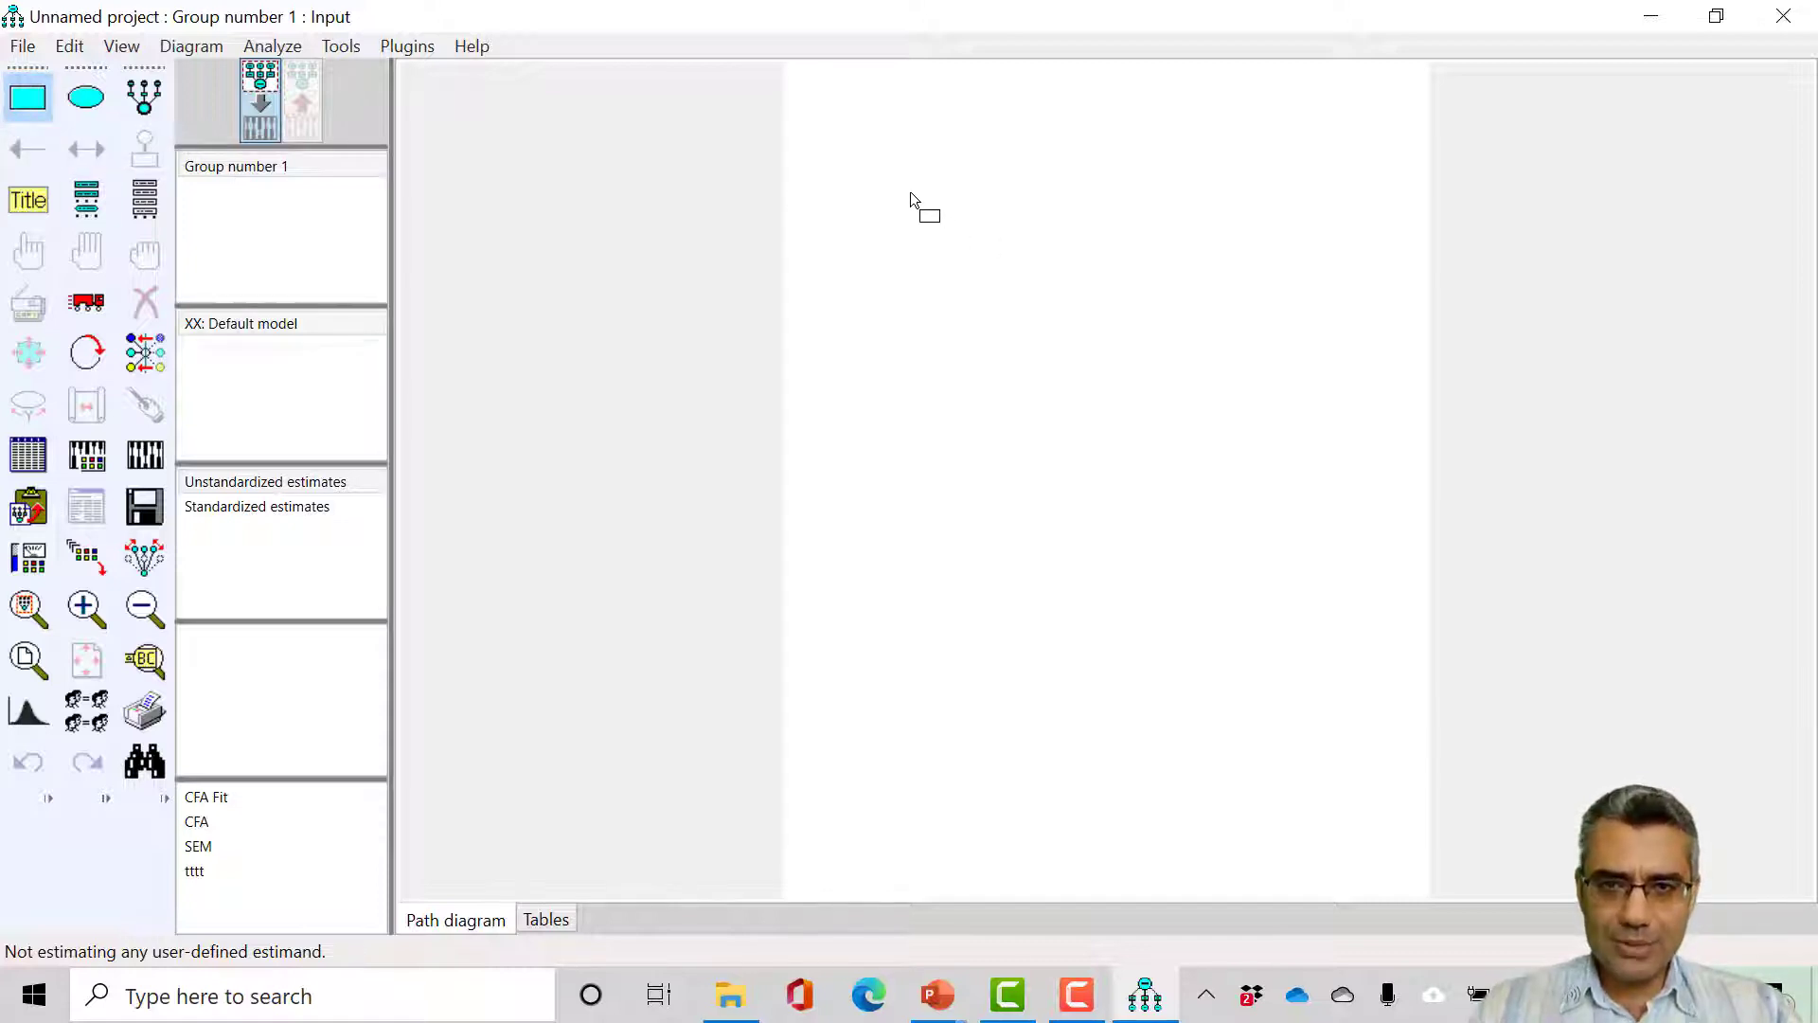
{"action": "mouse_move", "coordinate": [911, 193]}
{"action": "left_mouse_down"}
{"action": "mouse_move", "coordinate": [1087, 227]}
{"action": "mouse_move", "coordinate": [1059, 213]}
{"action": "left_mouse_up"}
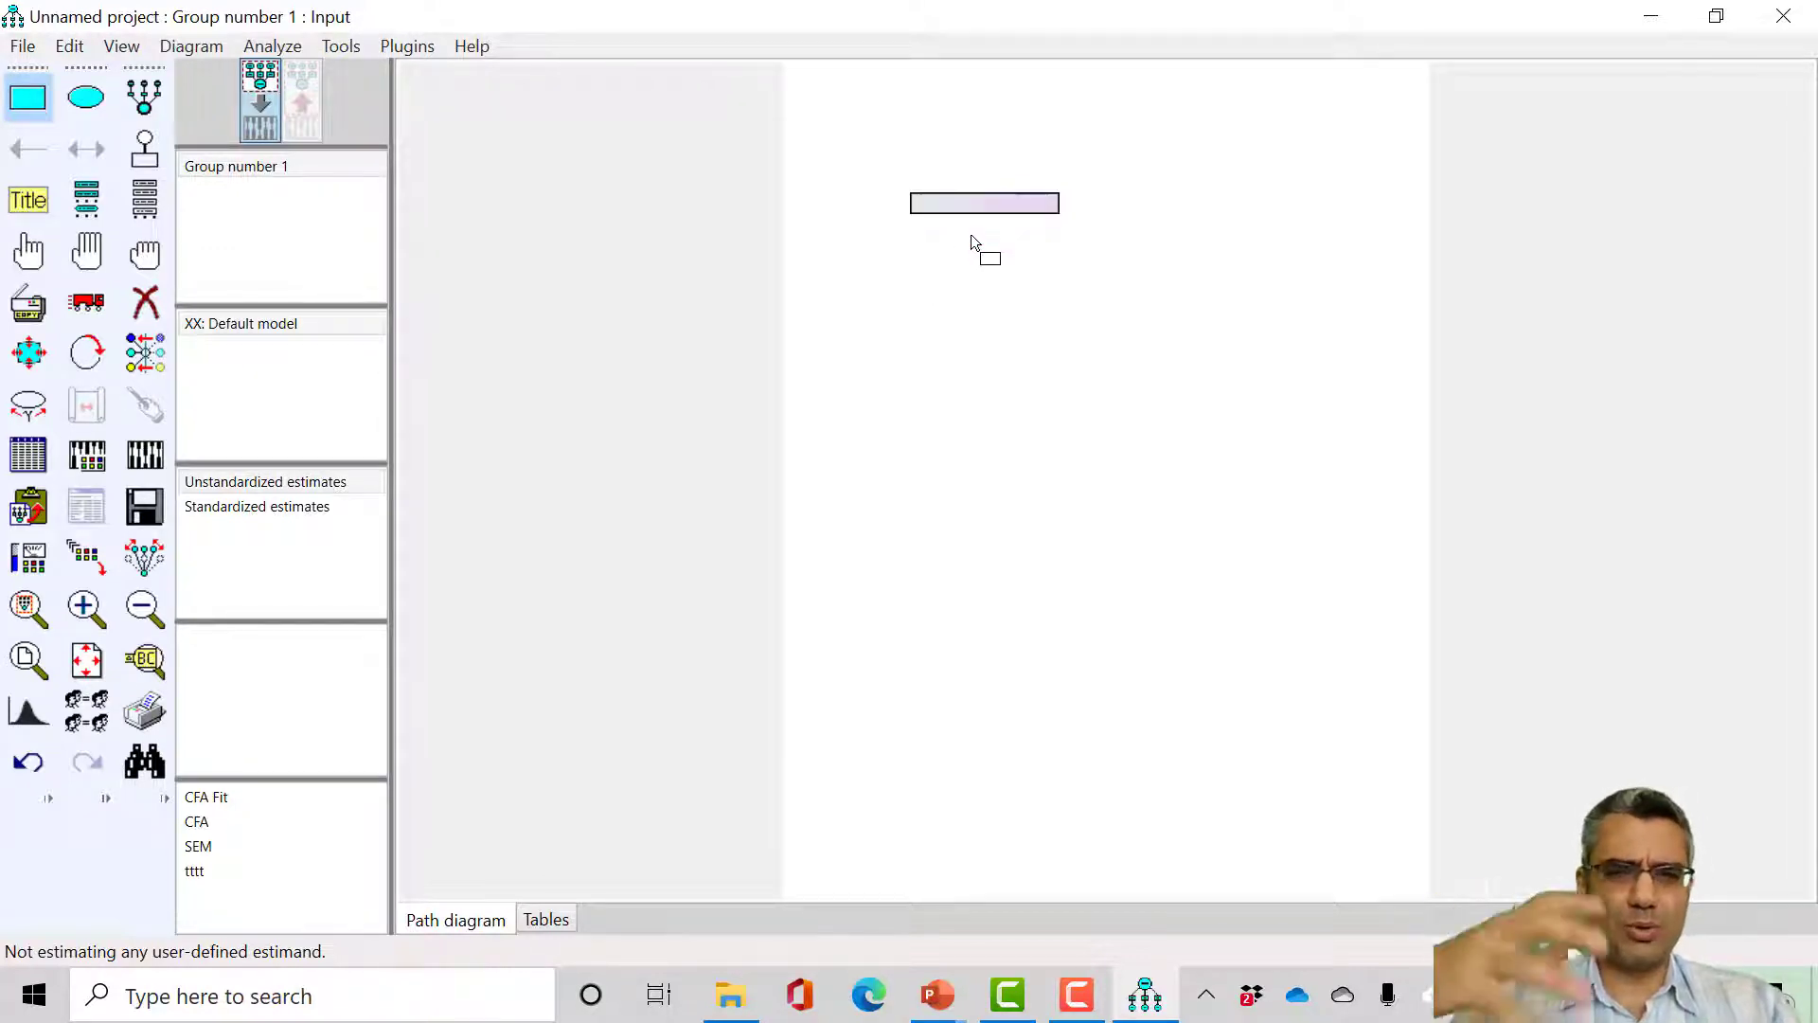
{"action": "left_click", "coordinate": [919, 237]}
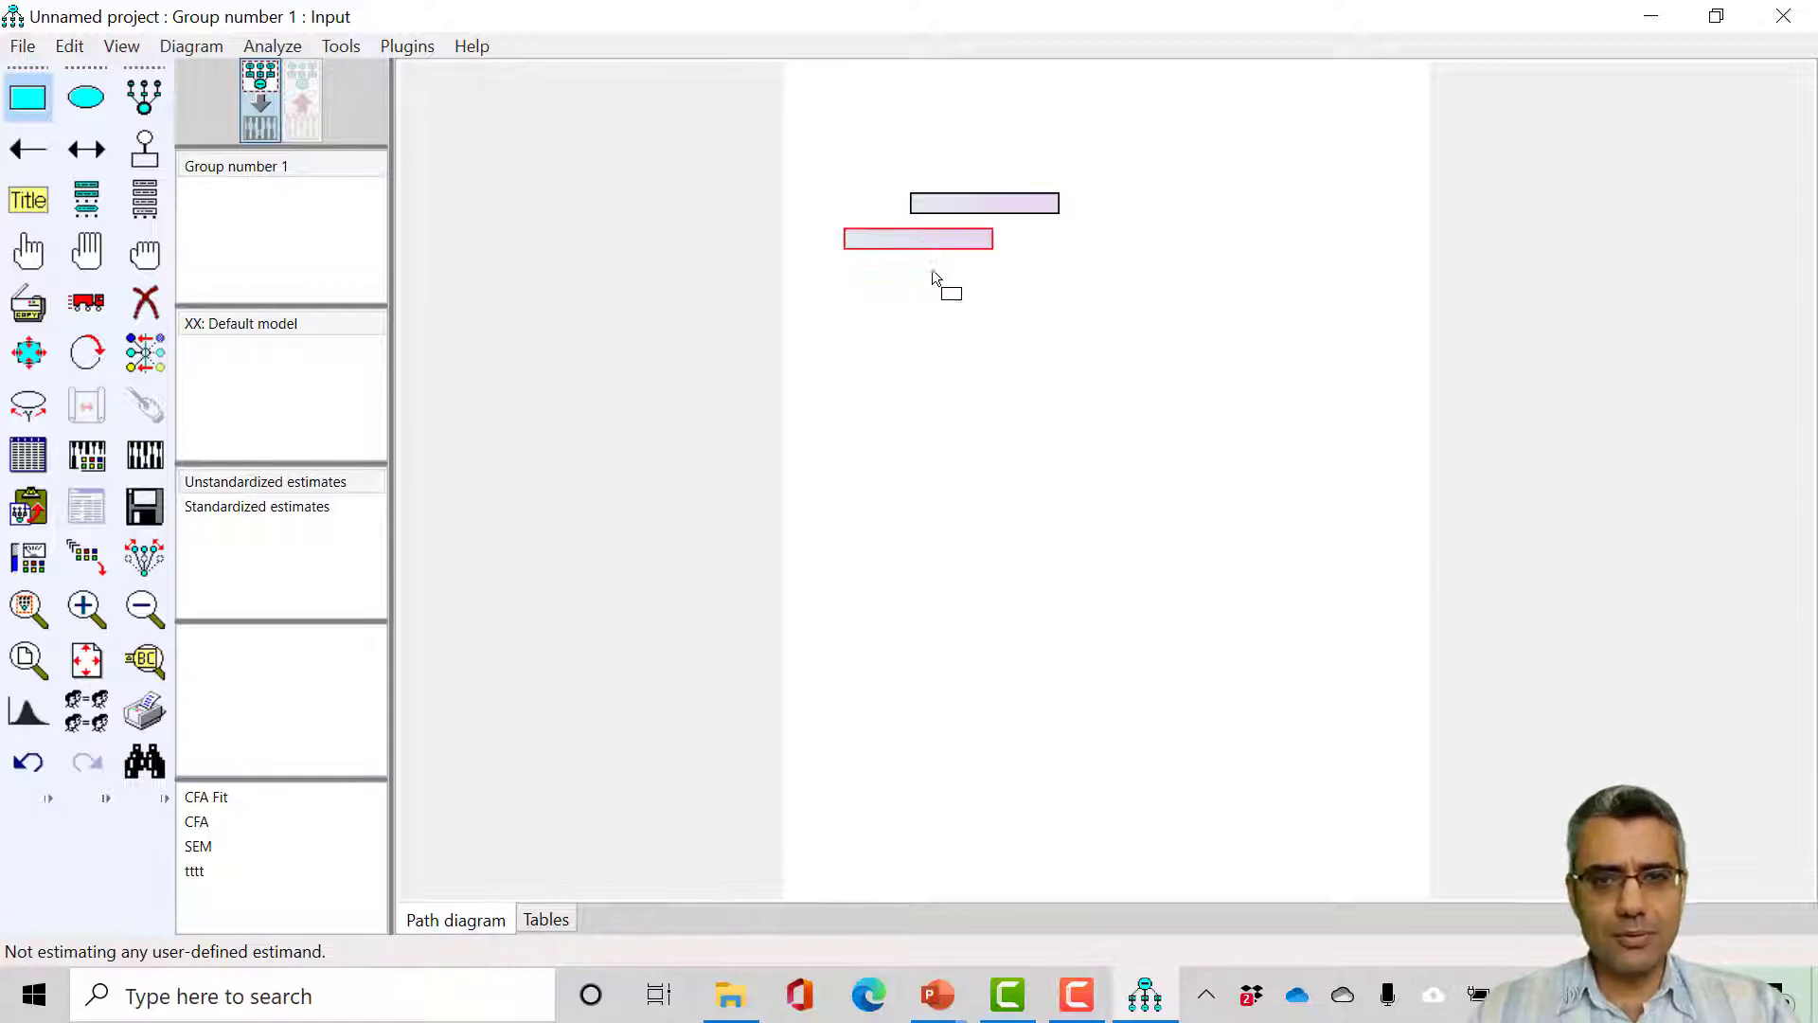
{"action": "left_click", "coordinate": [936, 315]}
{"action": "left_click", "coordinate": [971, 362]}
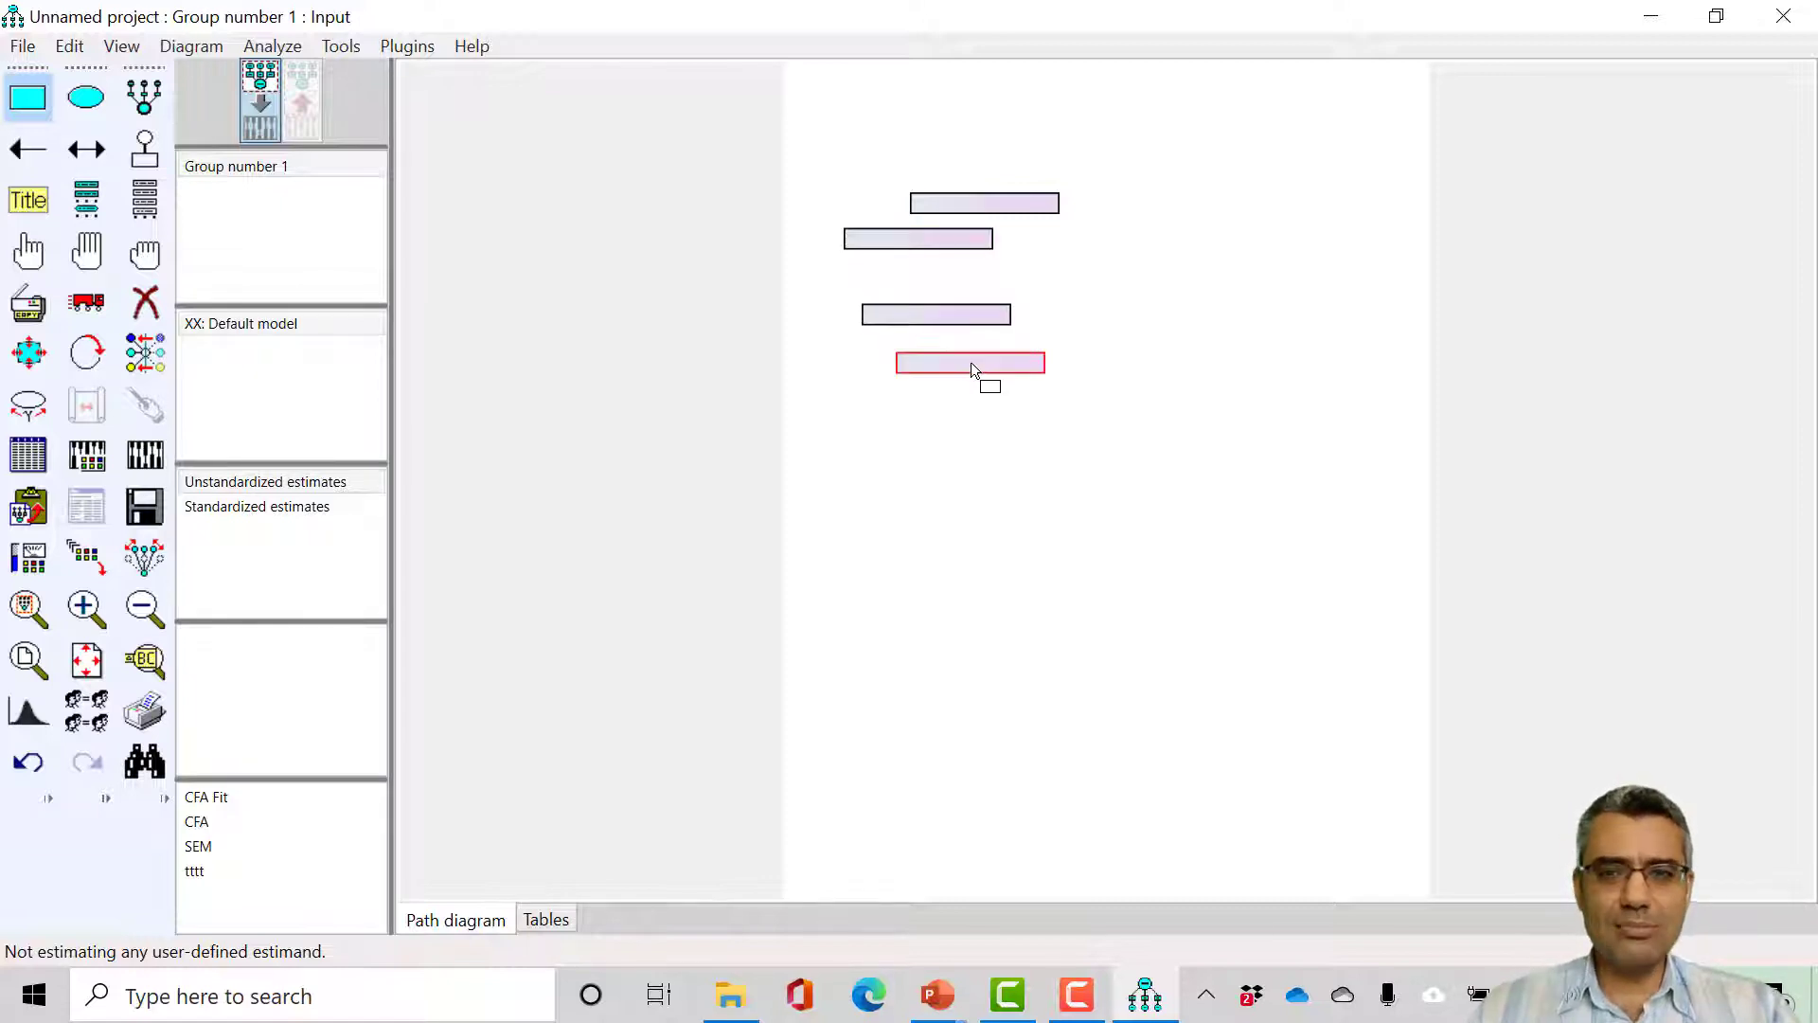
{"action": "left_click", "coordinate": [985, 427]}
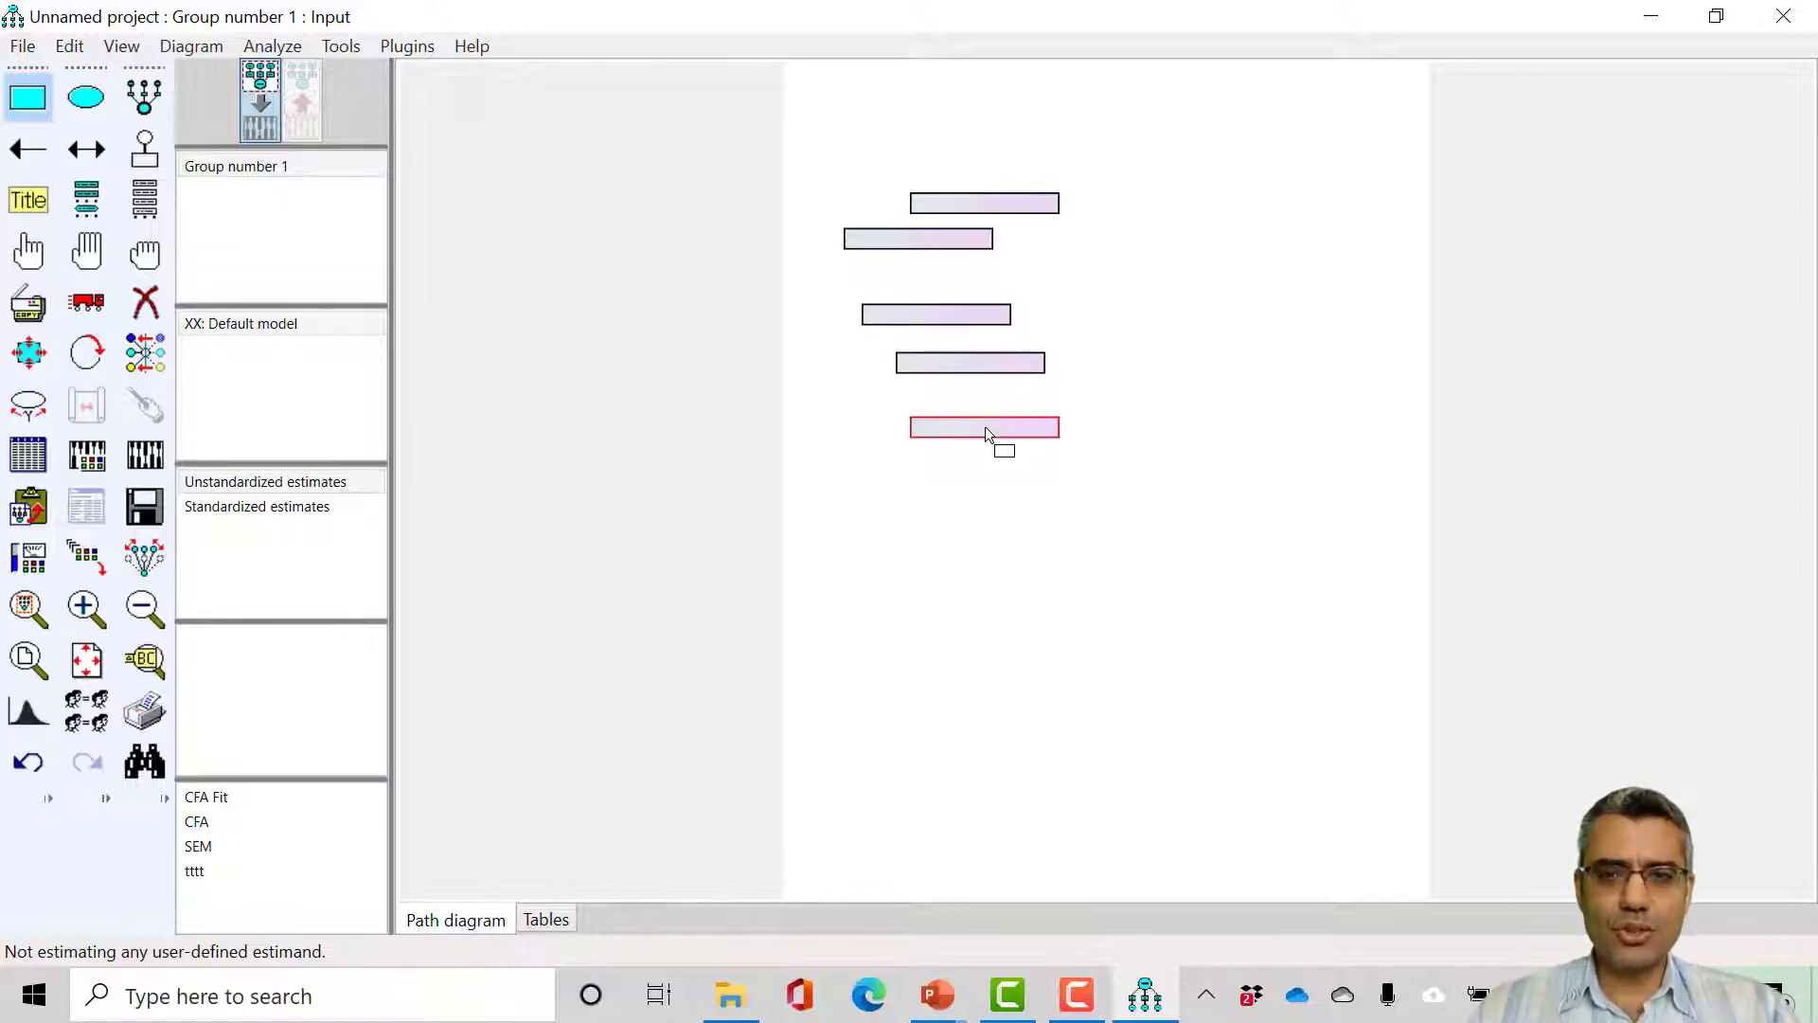
{"action": "left_click", "coordinate": [1089, 322]}
{"action": "left_click", "coordinate": [1102, 250]}
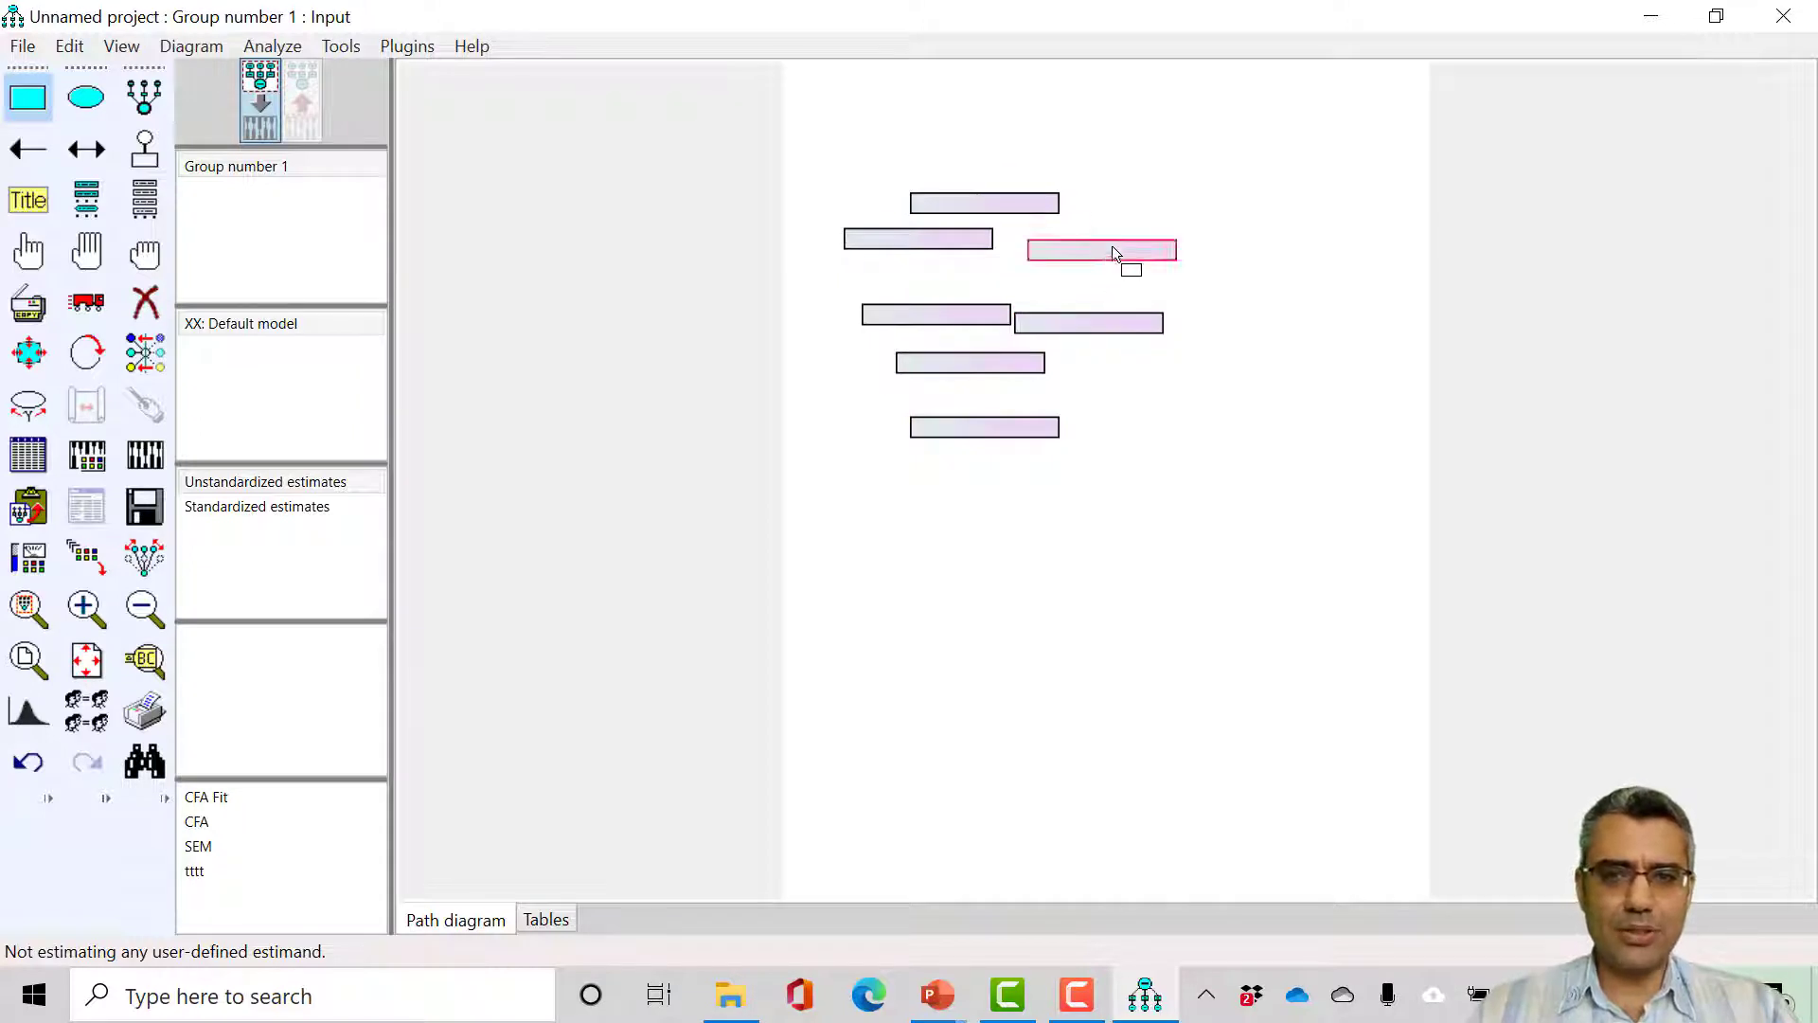
{"action": "left_click", "coordinate": [1118, 339]}
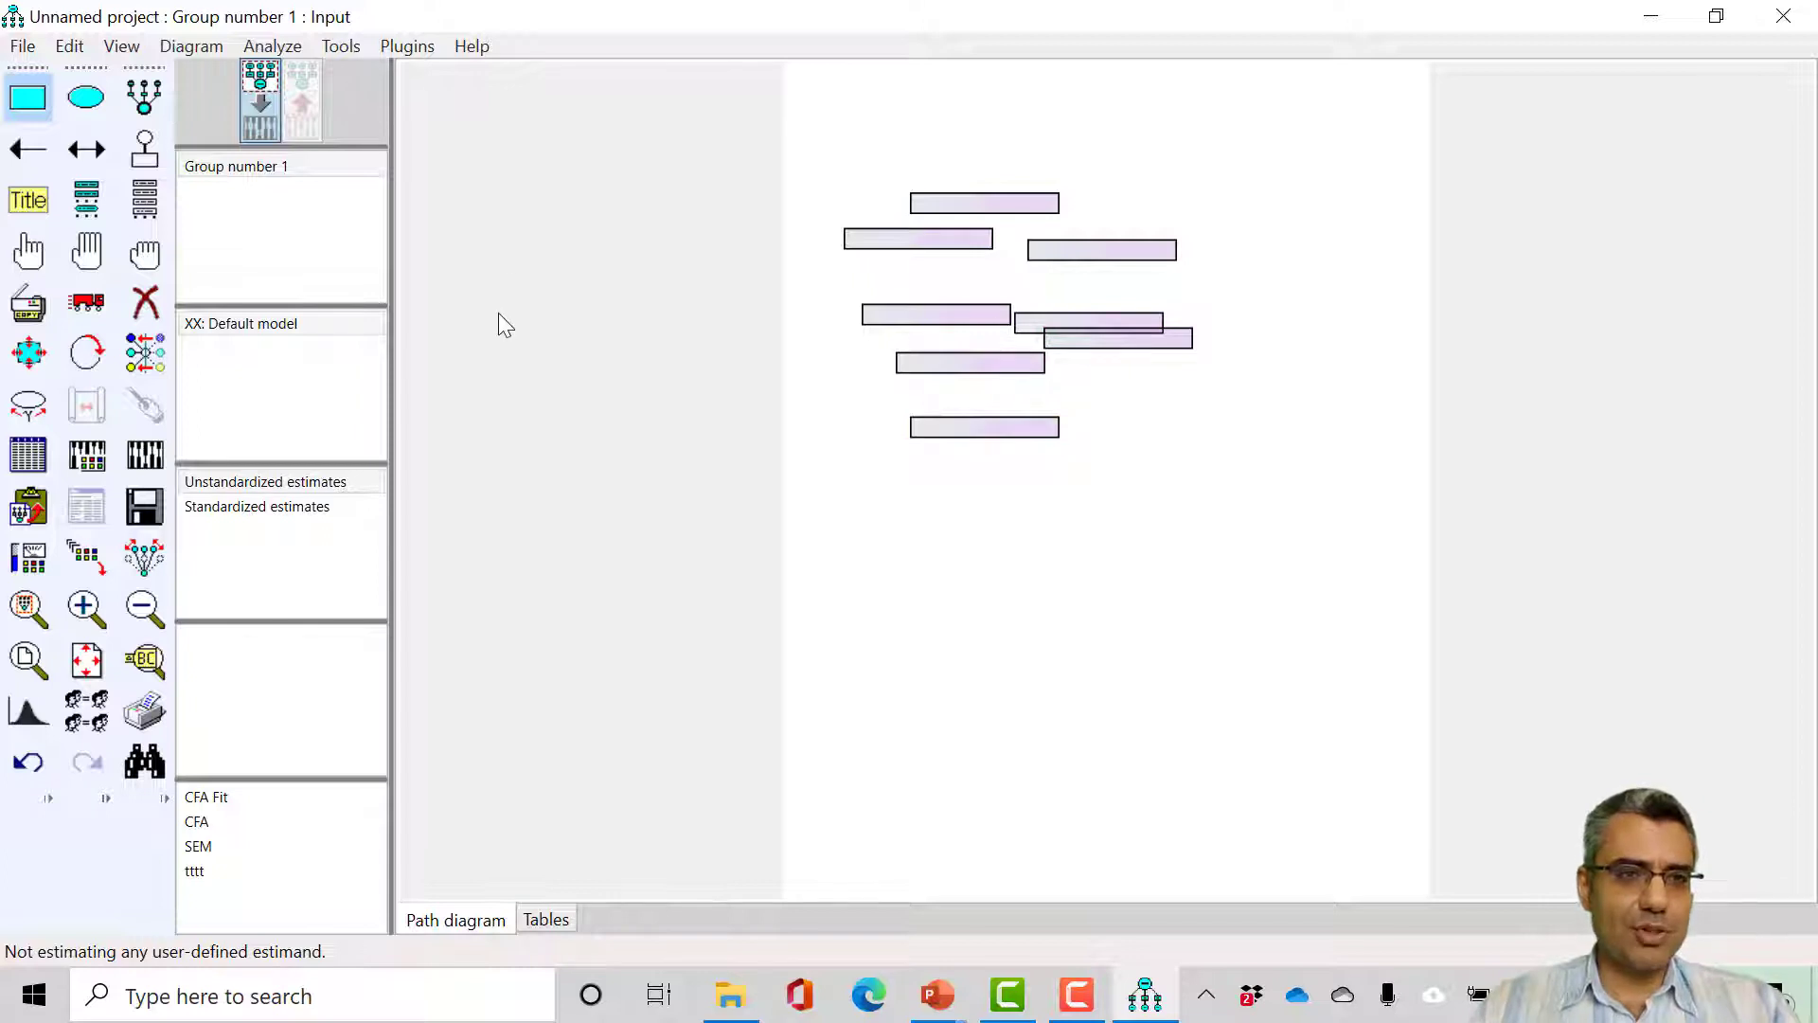
Step: Draw a latent-variable ellipse below the rectangles, place three more of the same size, and add a smaller, flatter ellipse above them
{"action": "left_click", "coordinate": [87, 98]}
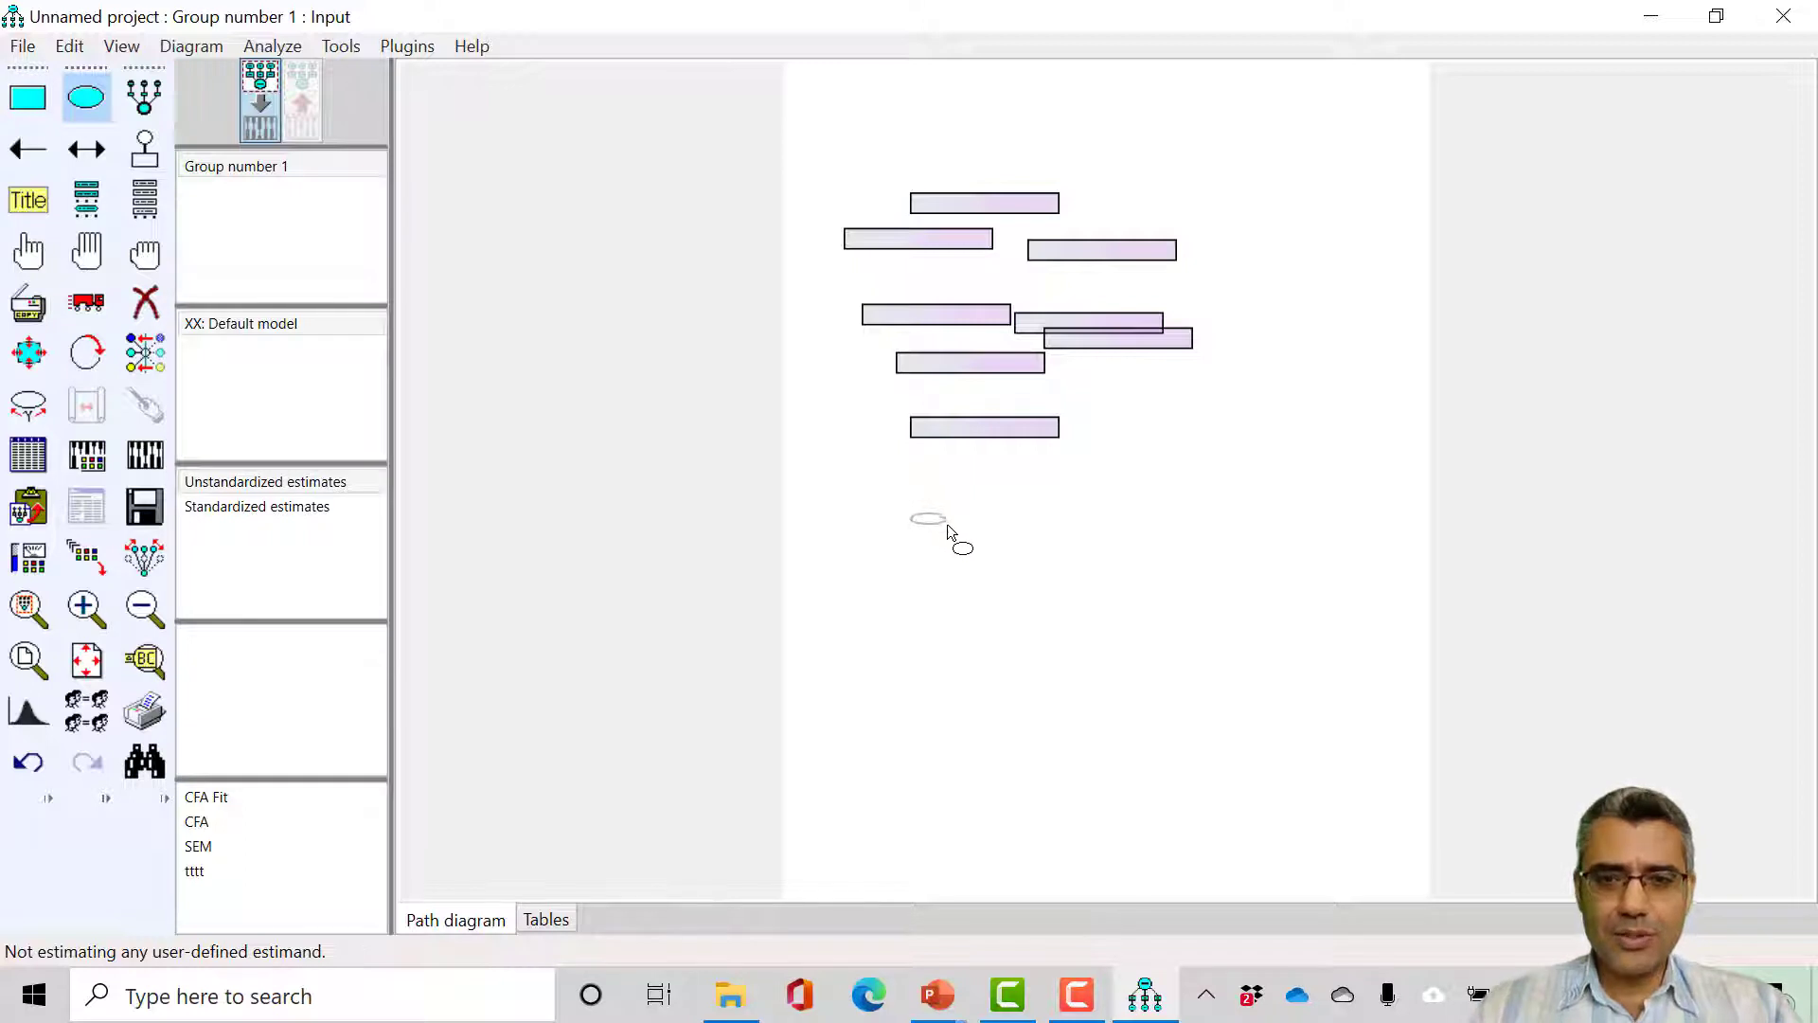
{"action": "mouse_move", "coordinate": [973, 536]}
{"action": "left_mouse_down"}
{"action": "mouse_move", "coordinate": [1087, 600]}
{"action": "mouse_move", "coordinate": [1049, 571]}
{"action": "mouse_move", "coordinate": [1030, 583]}
{"action": "left_mouse_up"}
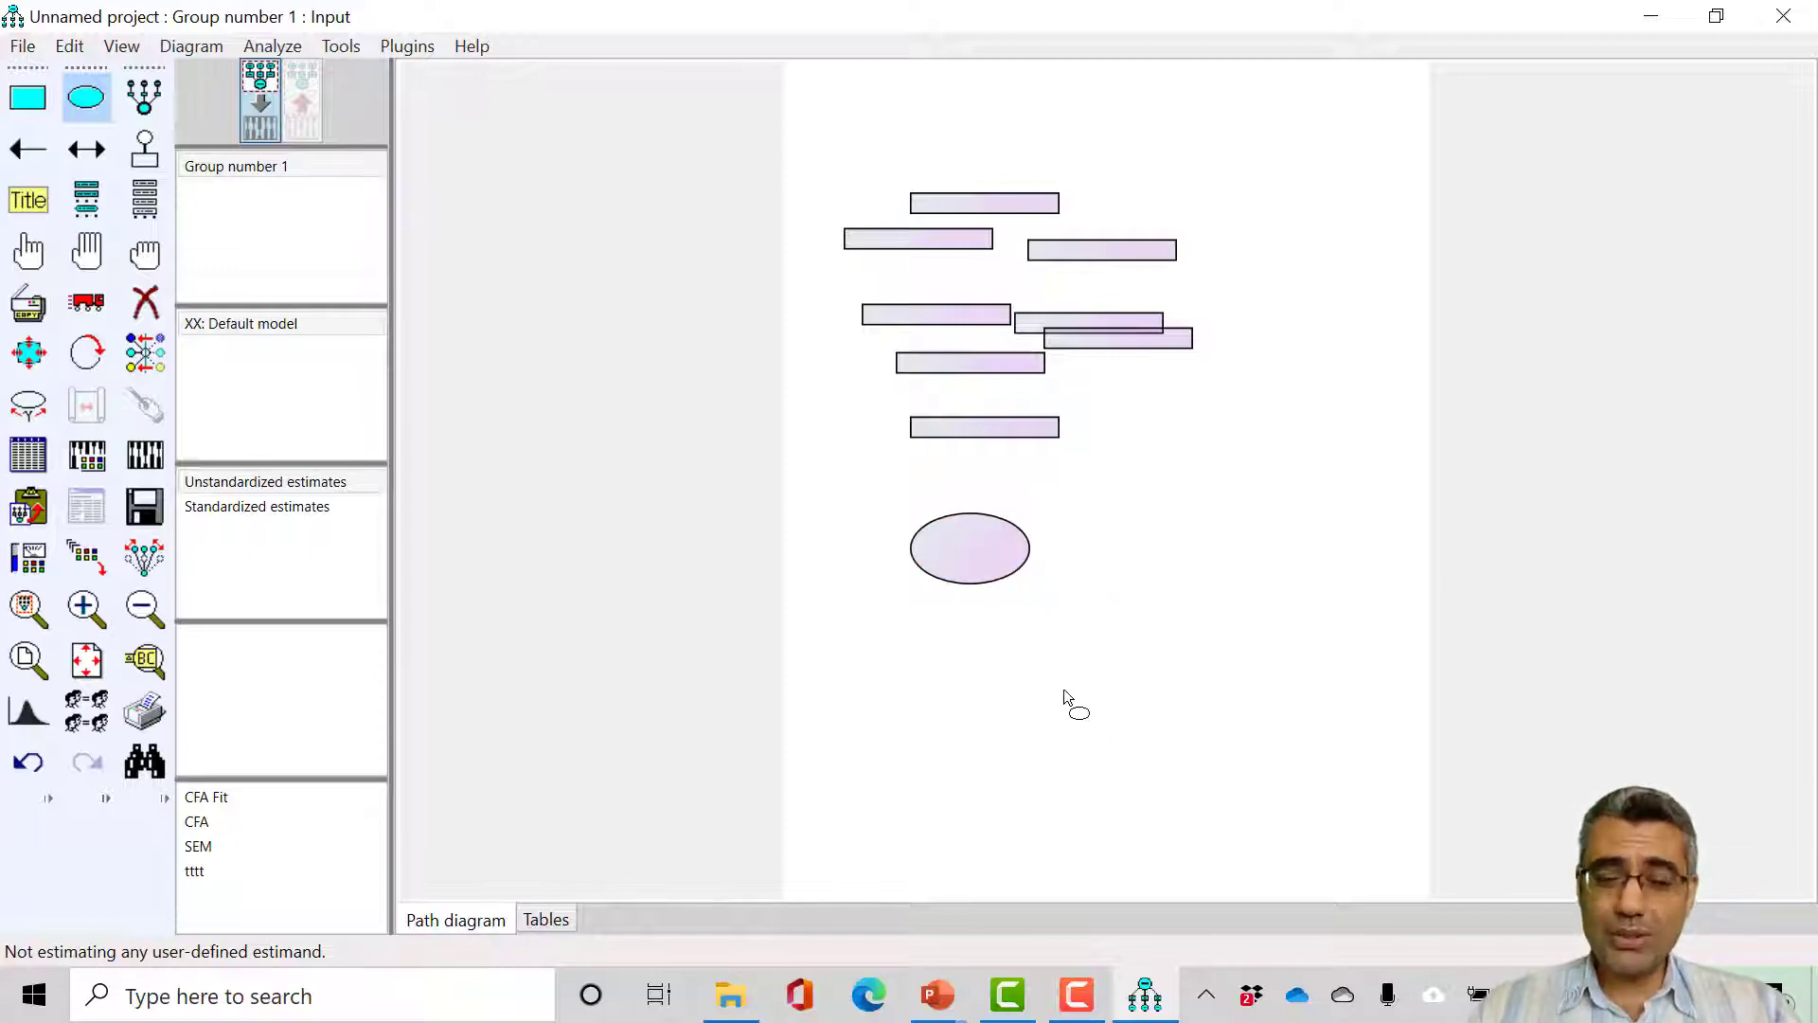
{"action": "left_click", "coordinate": [1105, 578]}
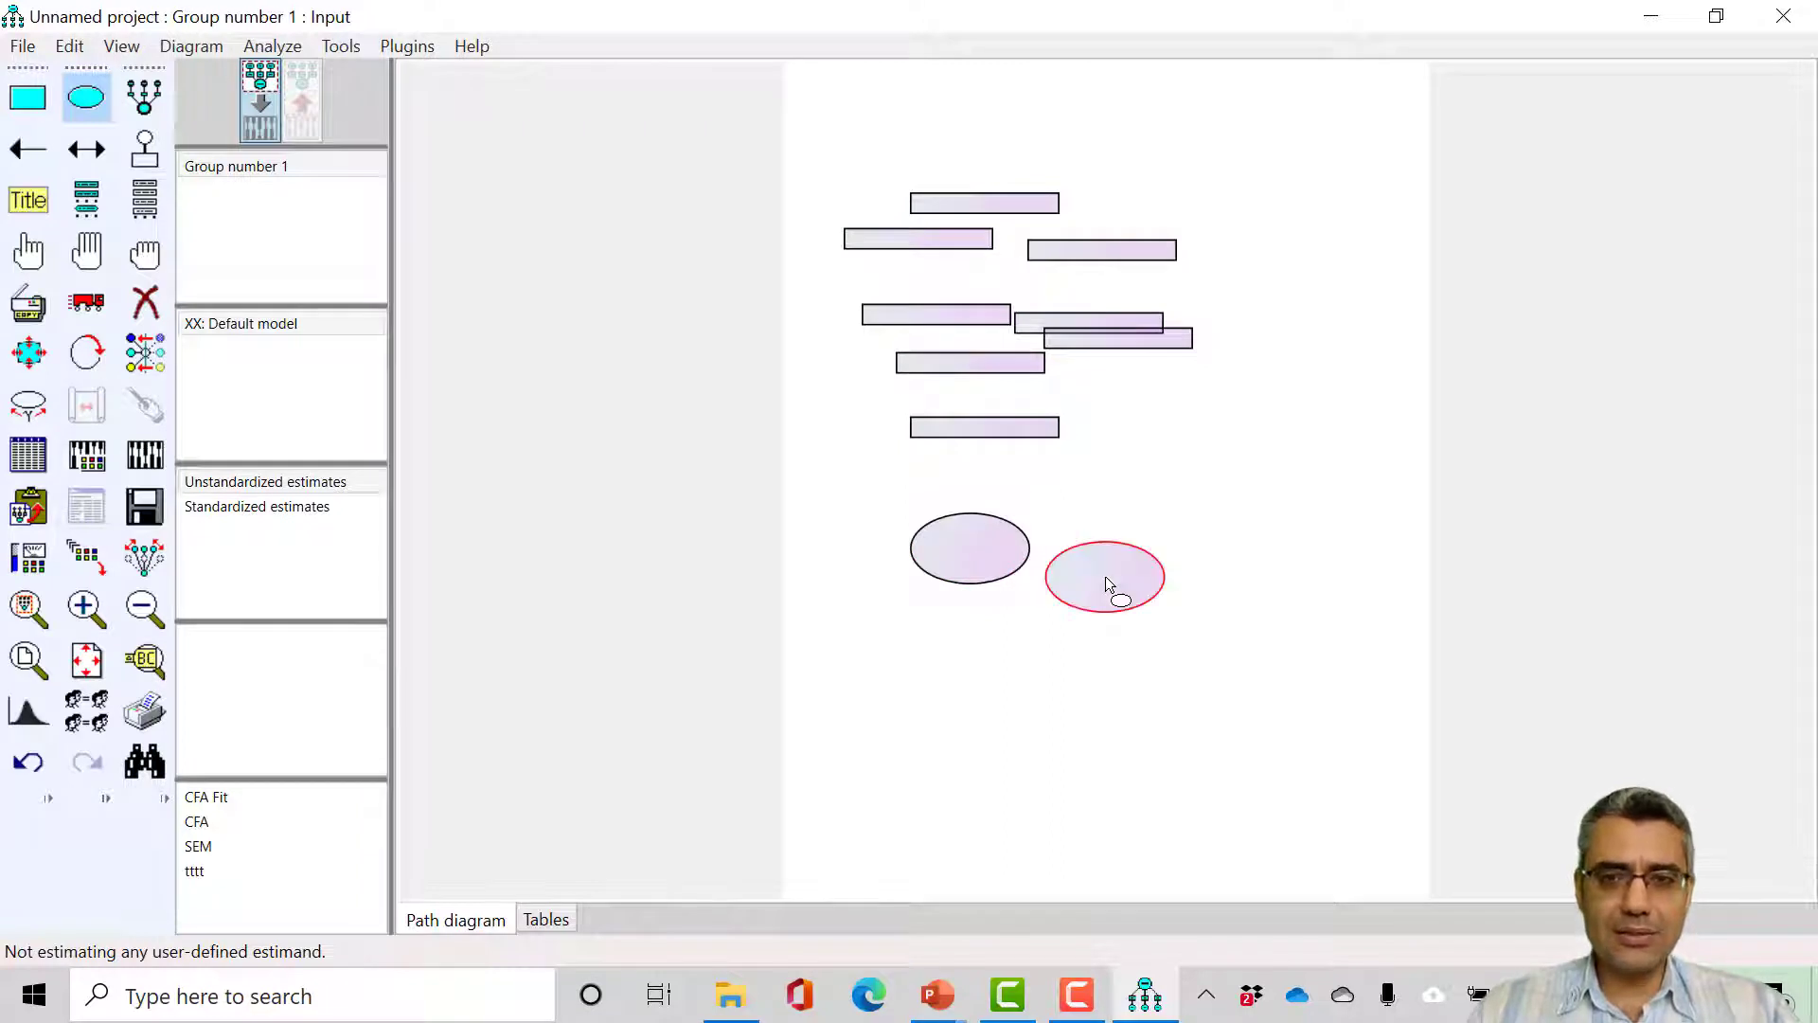
{"action": "left_click", "coordinate": [1049, 646]}
{"action": "left_click", "coordinate": [932, 691]}
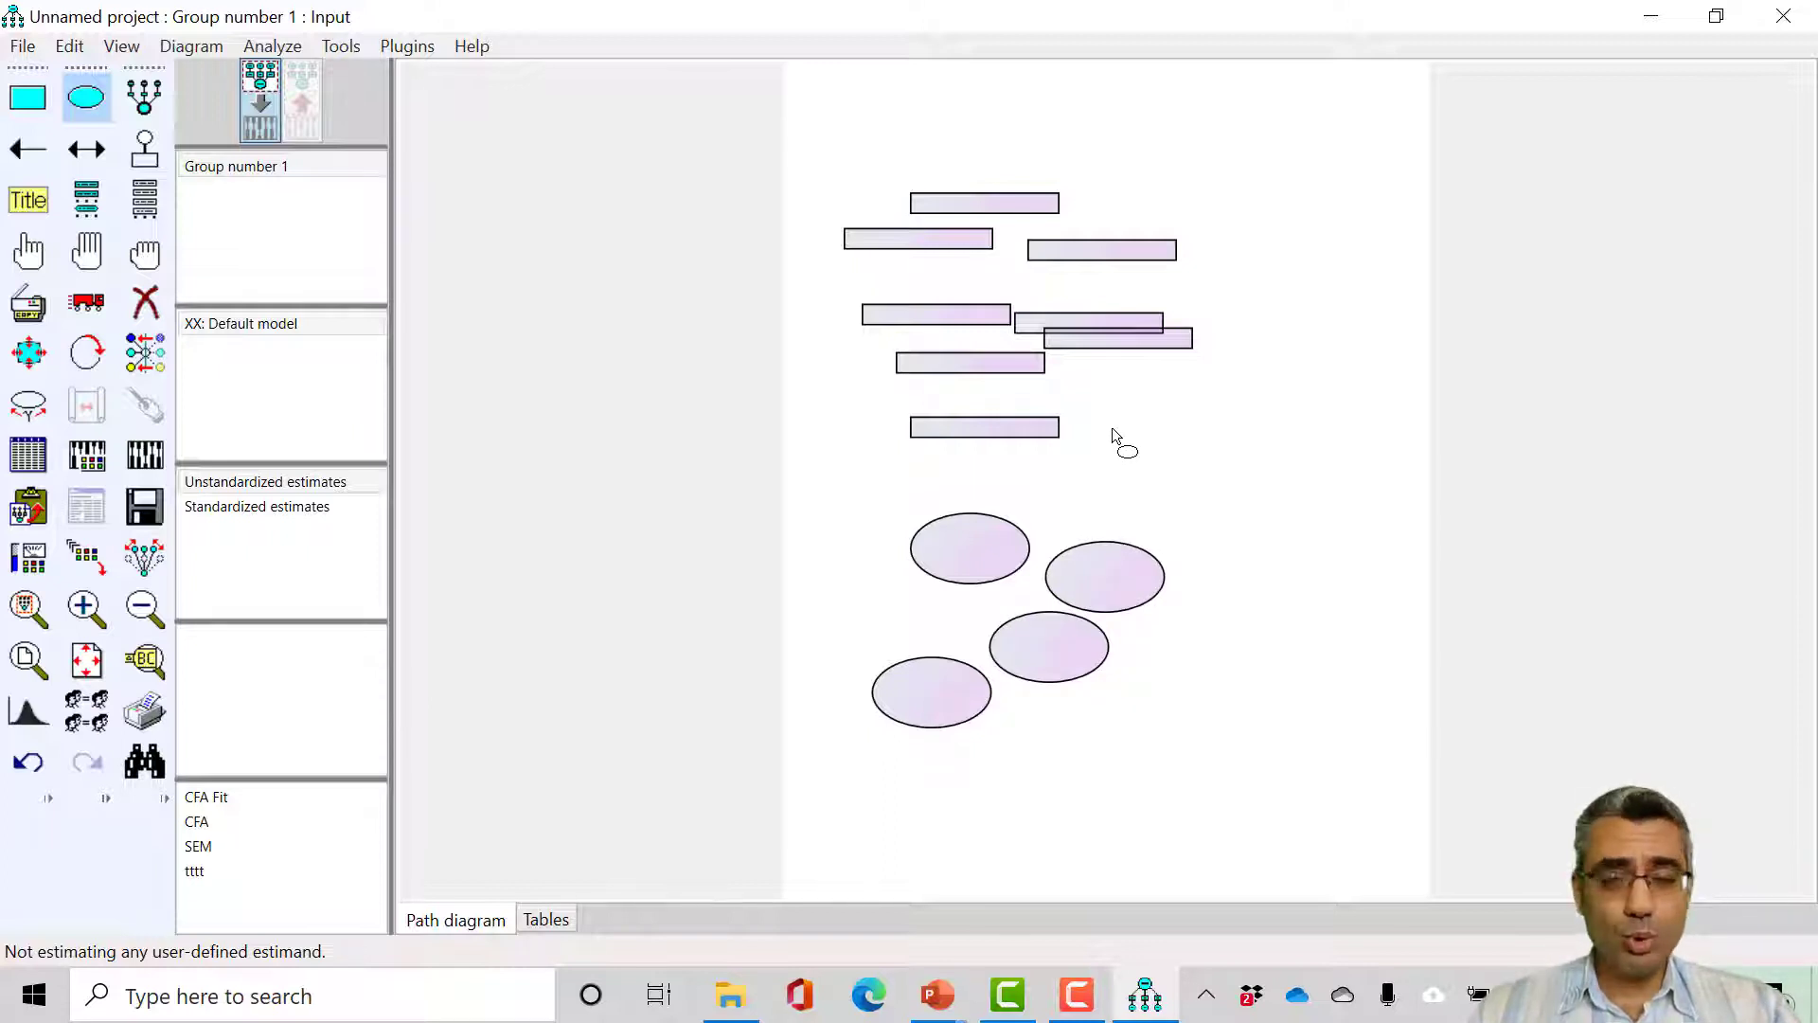
{"action": "mouse_move", "coordinate": [1164, 448]}
{"action": "left_mouse_down"}
{"action": "mouse_move", "coordinate": [1253, 483]}
{"action": "mouse_move", "coordinate": [1207, 494]}
{"action": "mouse_move", "coordinate": [1212, 462]}
{"action": "left_mouse_up"}
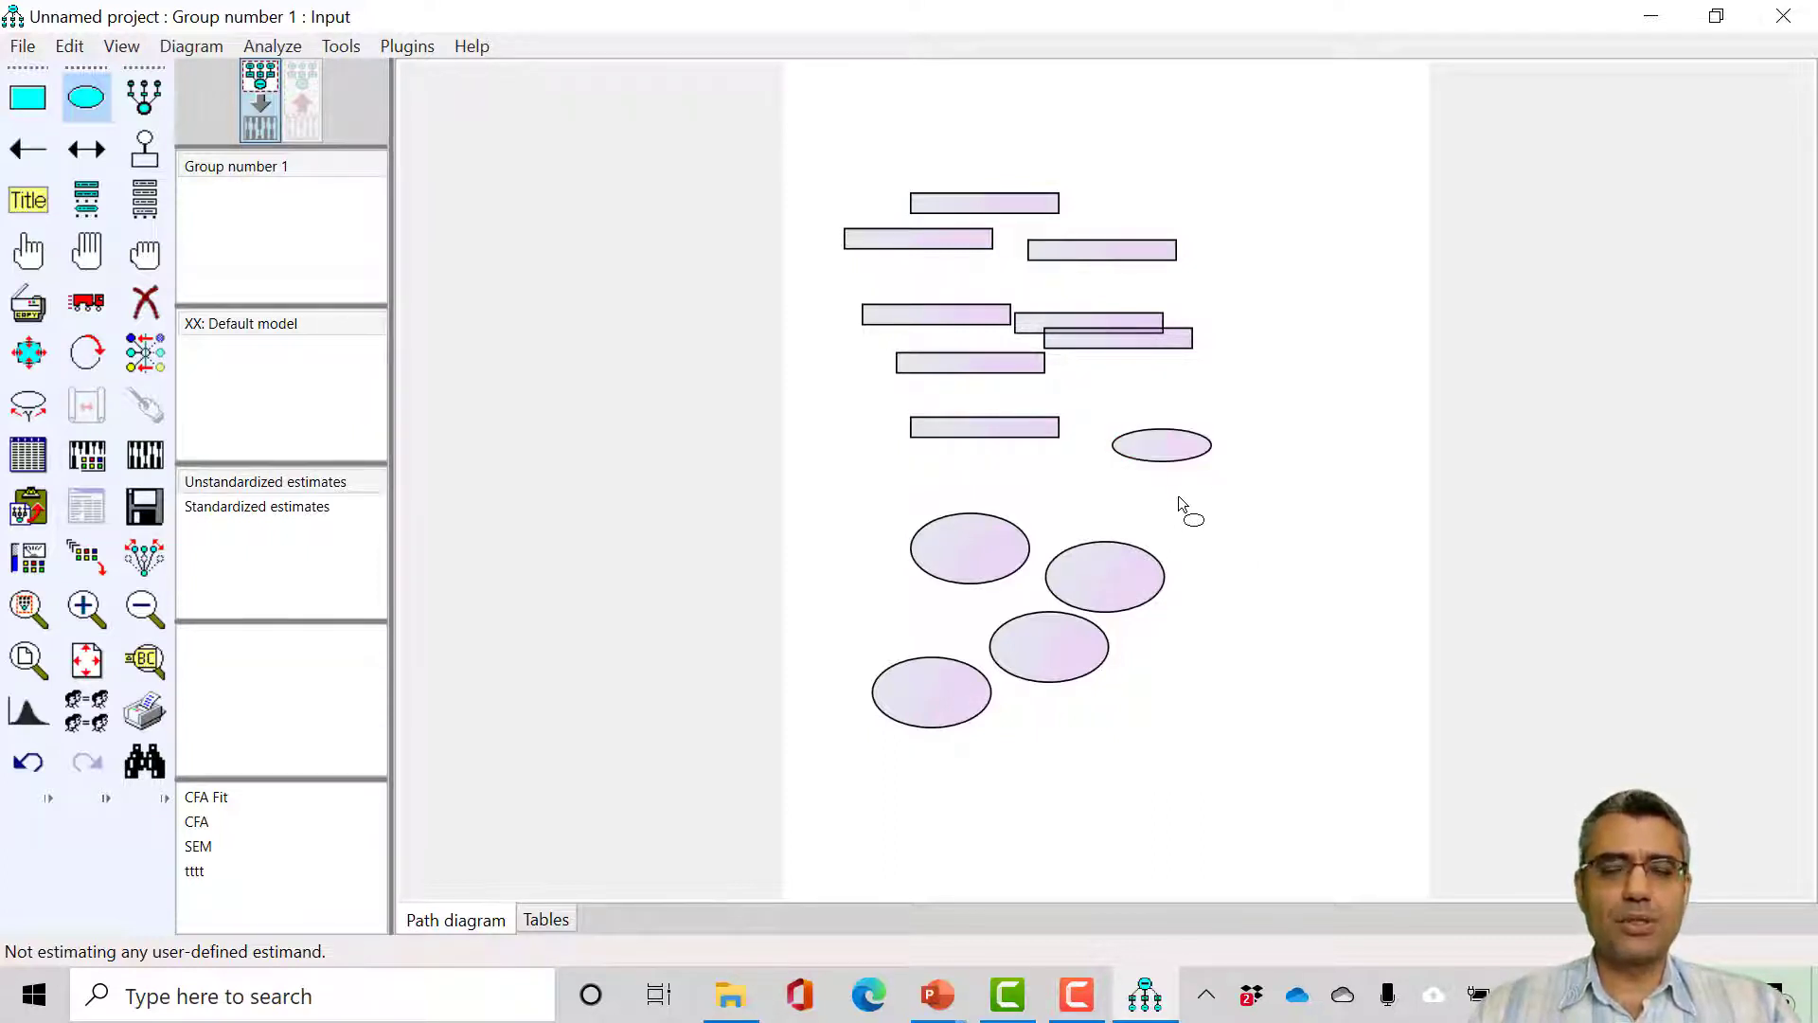
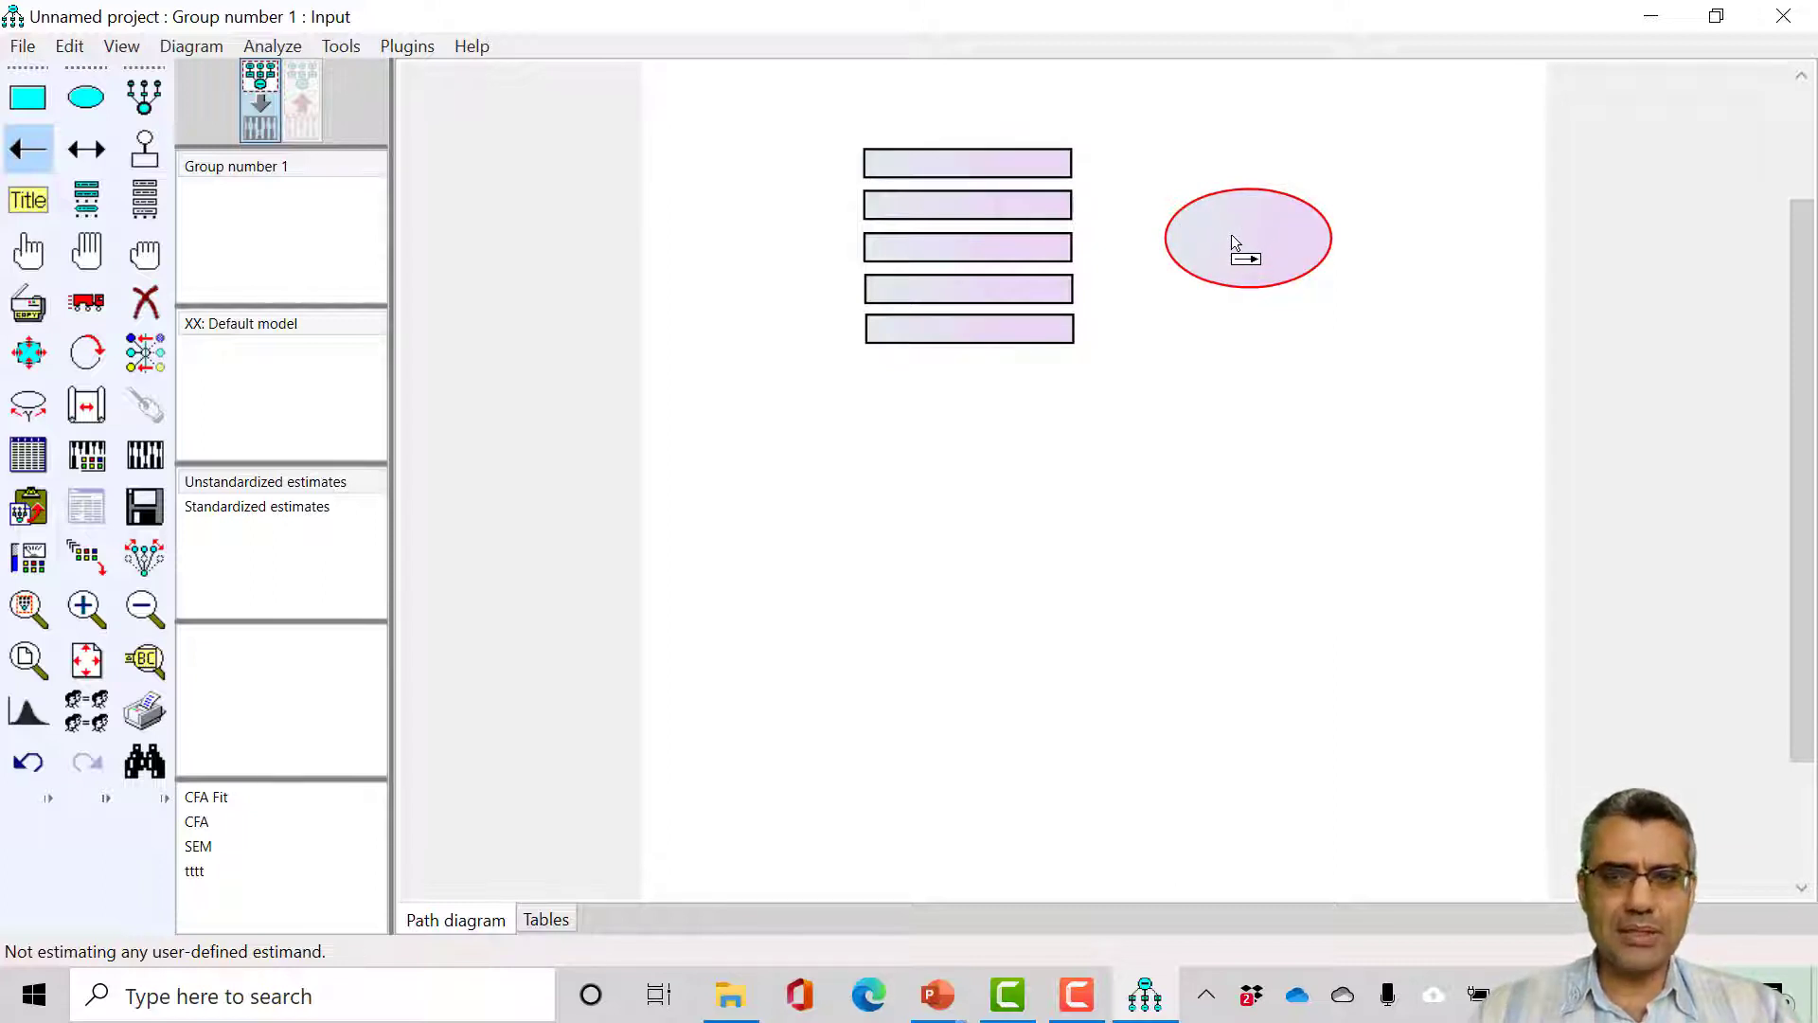
Step: Draw single-headed paths from the large latent ellipse to each of the five observed-variable rectangles
{"action": "left_click_drag", "start_coordinate": [1231, 235], "coordinate": [1000, 157]}
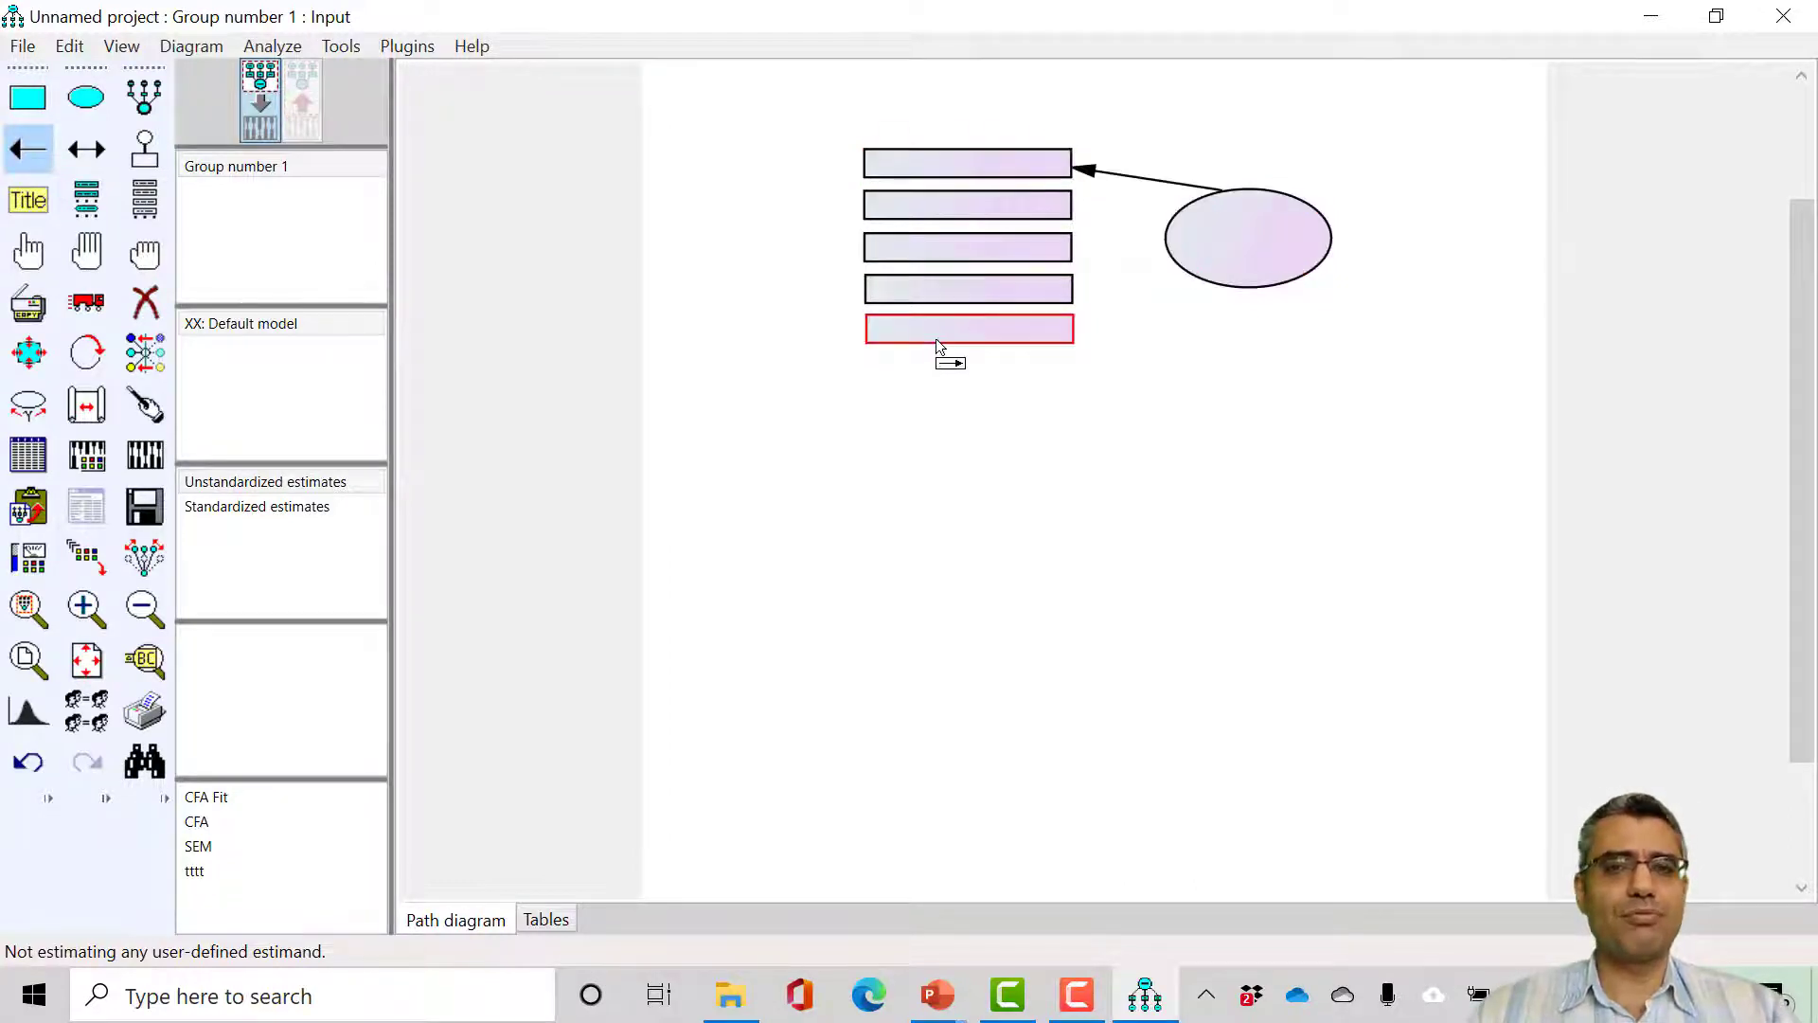
{"action": "left_click_drag", "start_coordinate": [1226, 237], "coordinate": [1057, 213]}
{"action": "mouse_move", "coordinate": [1206, 237]}
{"action": "left_mouse_down"}
{"action": "mouse_move", "coordinate": [1032, 245]}
{"action": "mouse_move", "coordinate": [1068, 287]}
{"action": "left_mouse_up"}
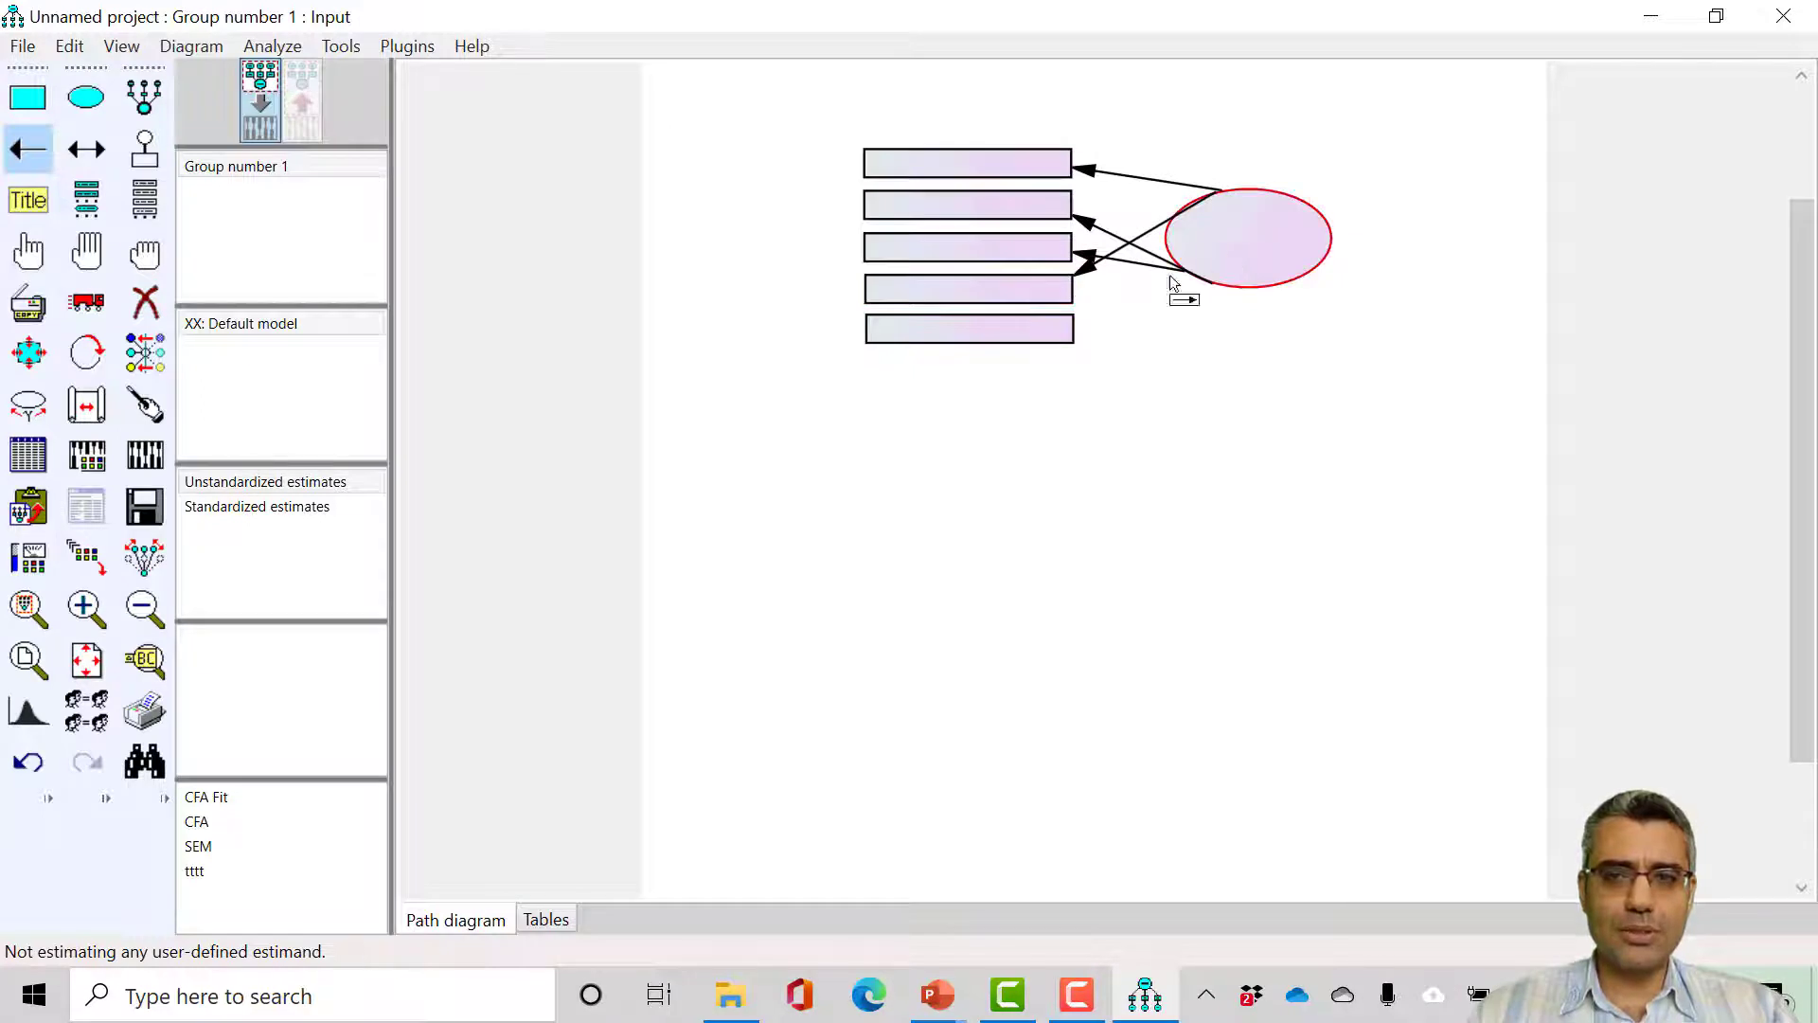
{"action": "left_click_drag", "start_coordinate": [1184, 273], "coordinate": [1048, 326]}
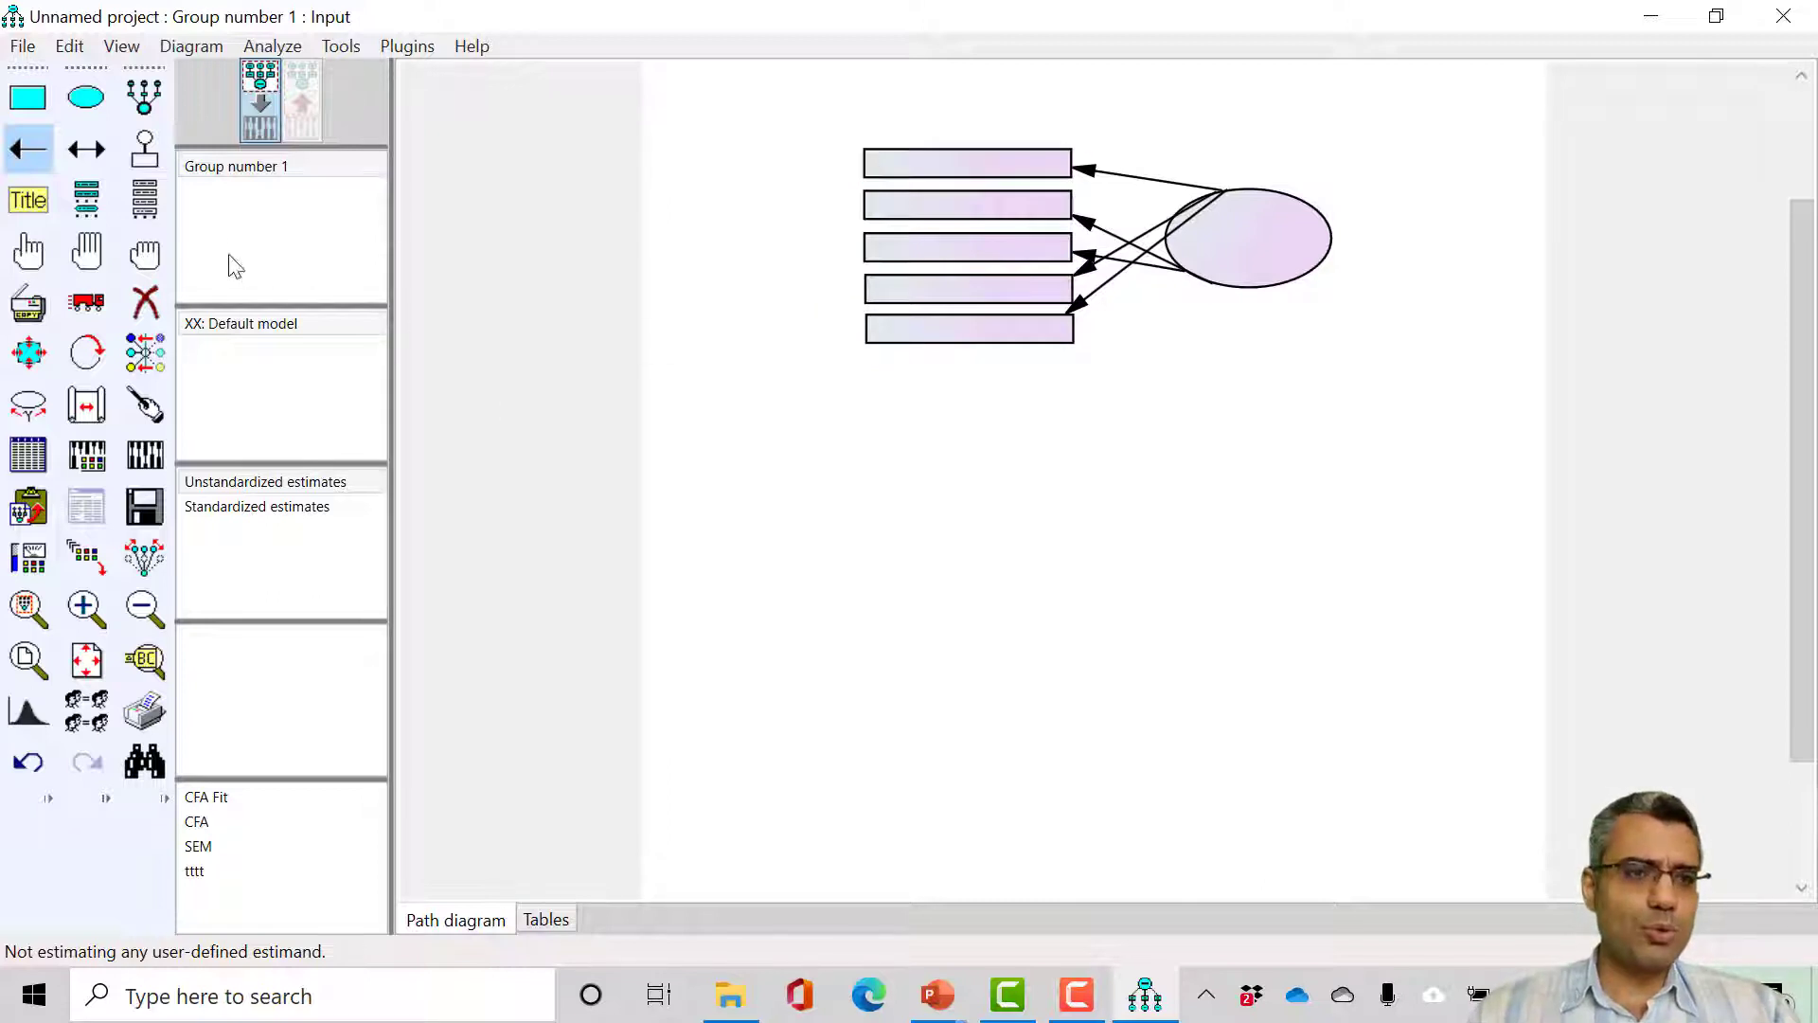
Step: Draw a small unobserved-variable ellipse beside the top rectangle and connect it to that rectangle with a single-headed path
{"action": "left_click", "coordinate": [87, 97]}
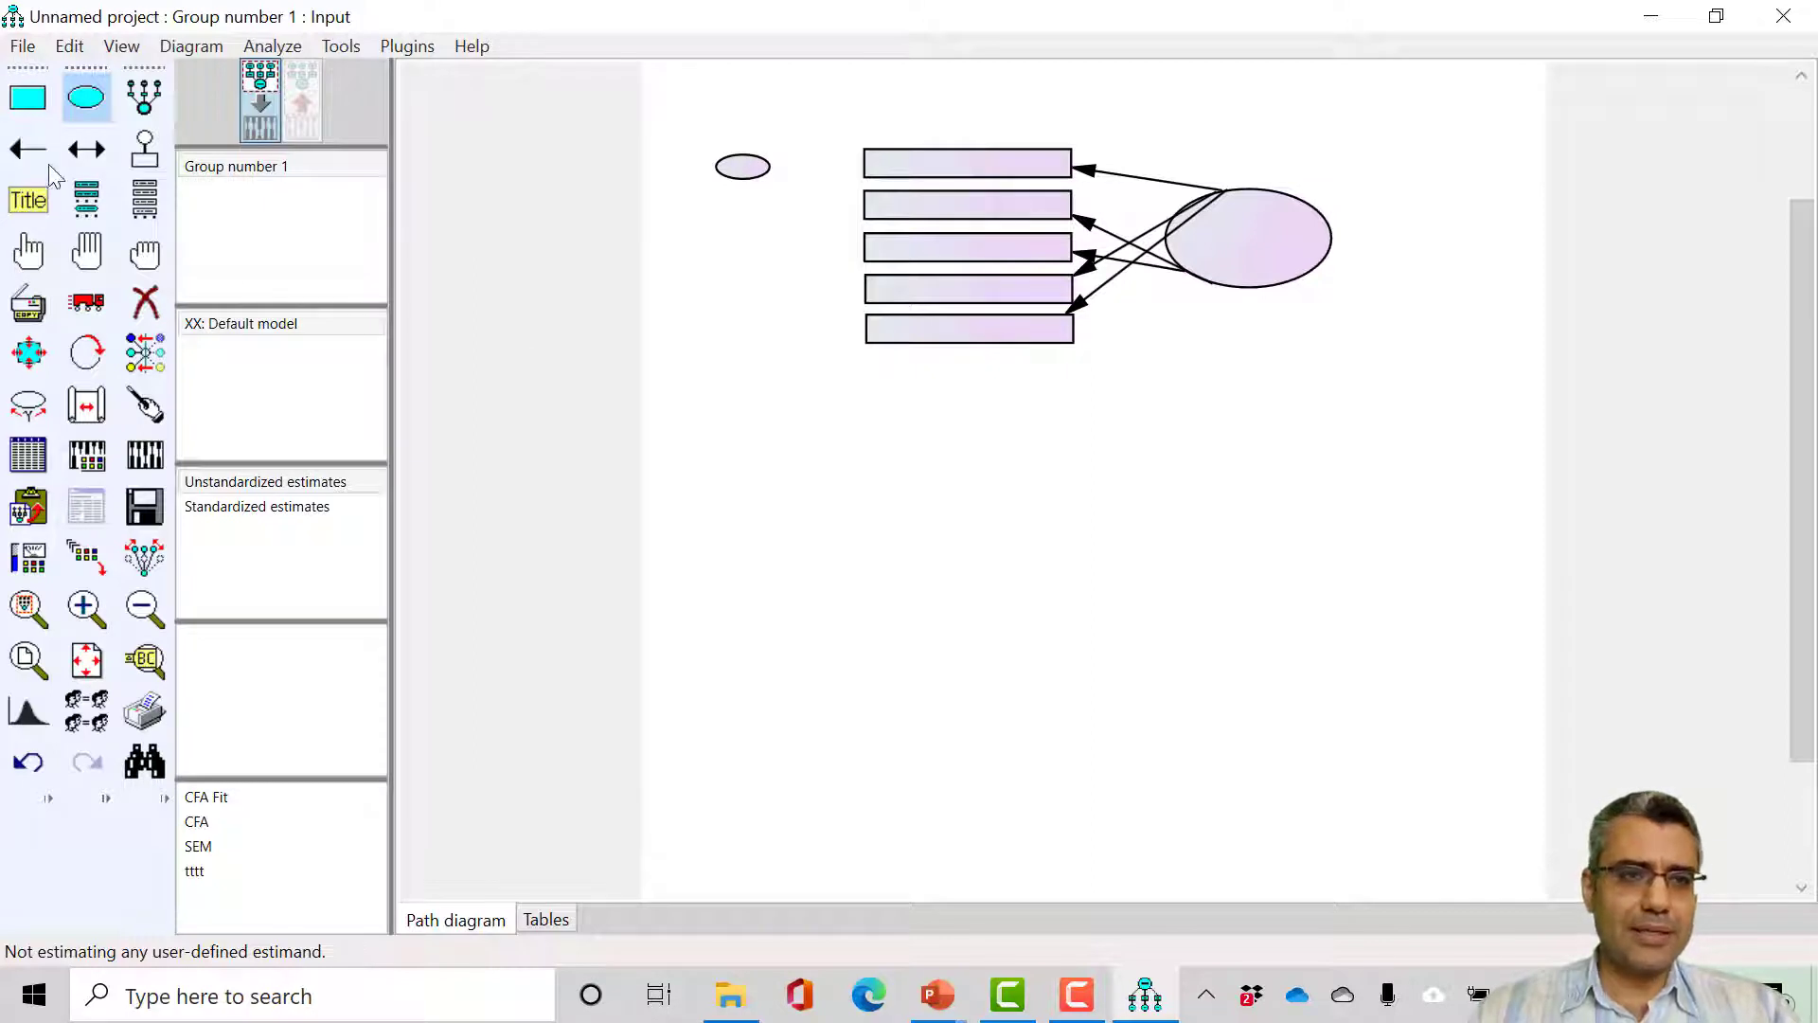
{"action": "left_click", "coordinate": [28, 149]}
{"action": "left_click_drag", "start_coordinate": [748, 172], "coordinate": [892, 163]}
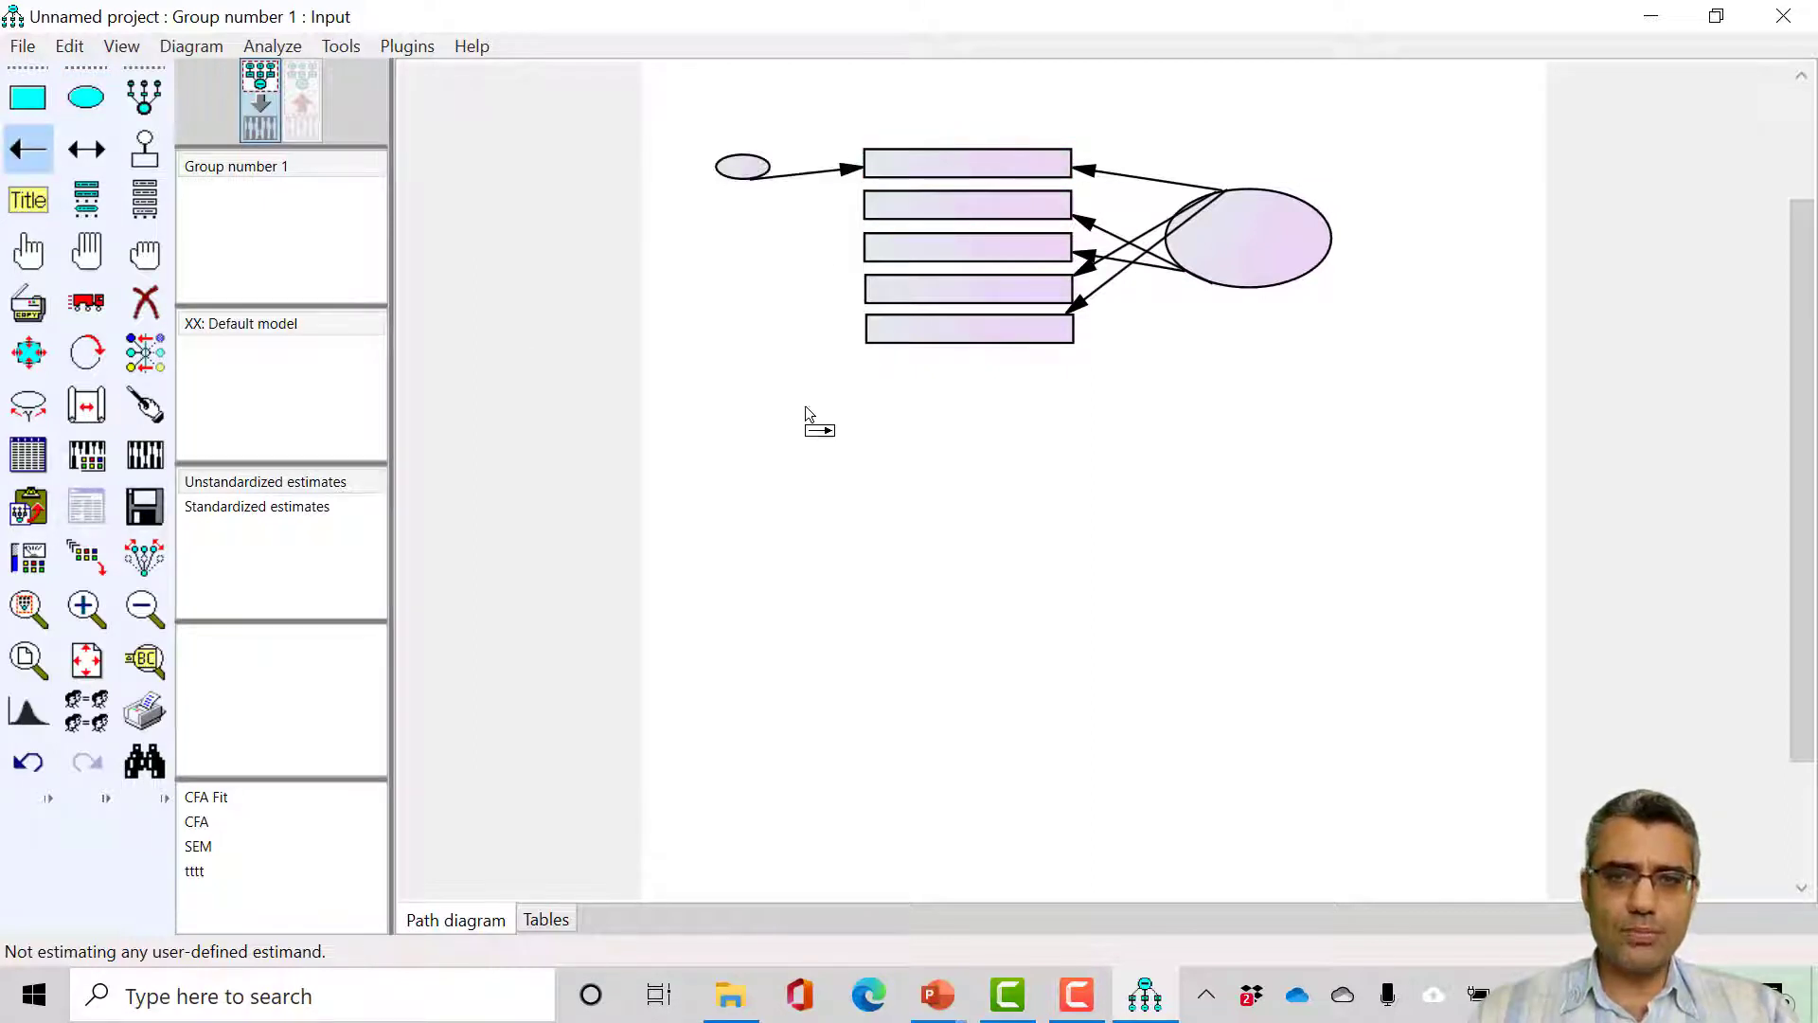
Step: Add a unique (error) variable to each of the four lower observed-variable rectangles
{"action": "left_click", "coordinate": [139, 157]}
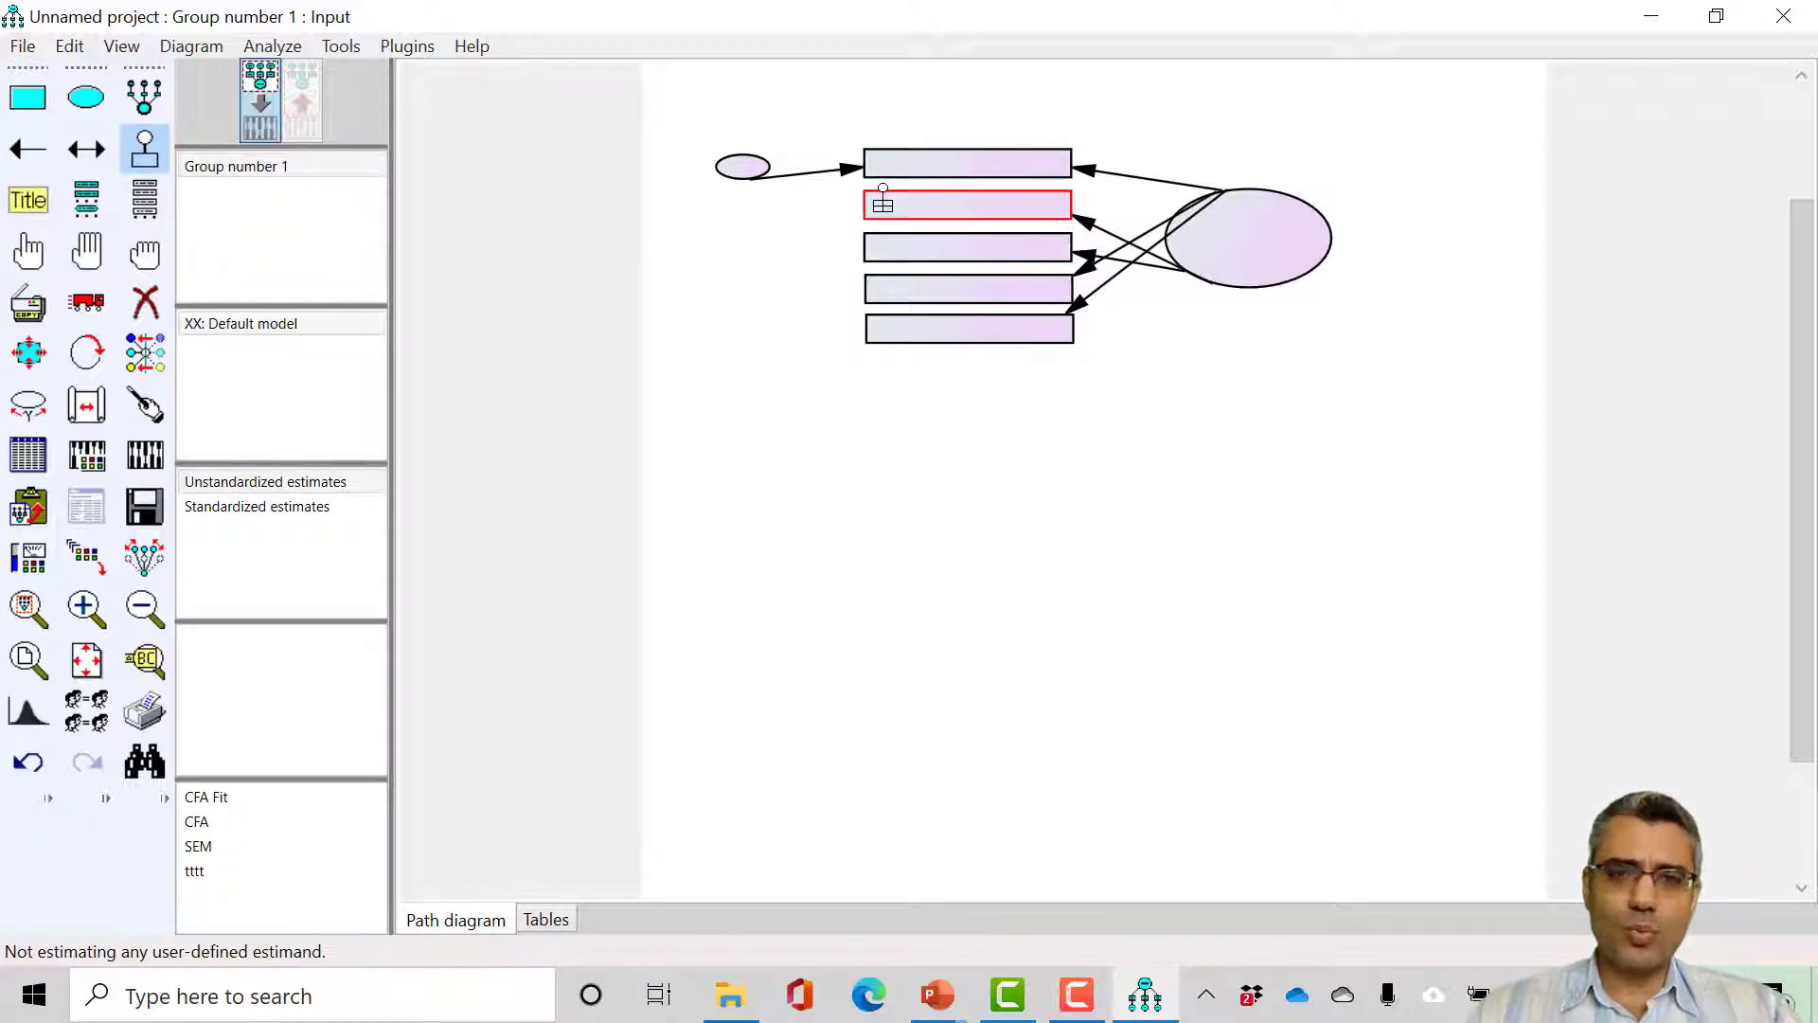
{"action": "left_click", "coordinate": [934, 246]}
{"action": "left_click", "coordinate": [942, 288]}
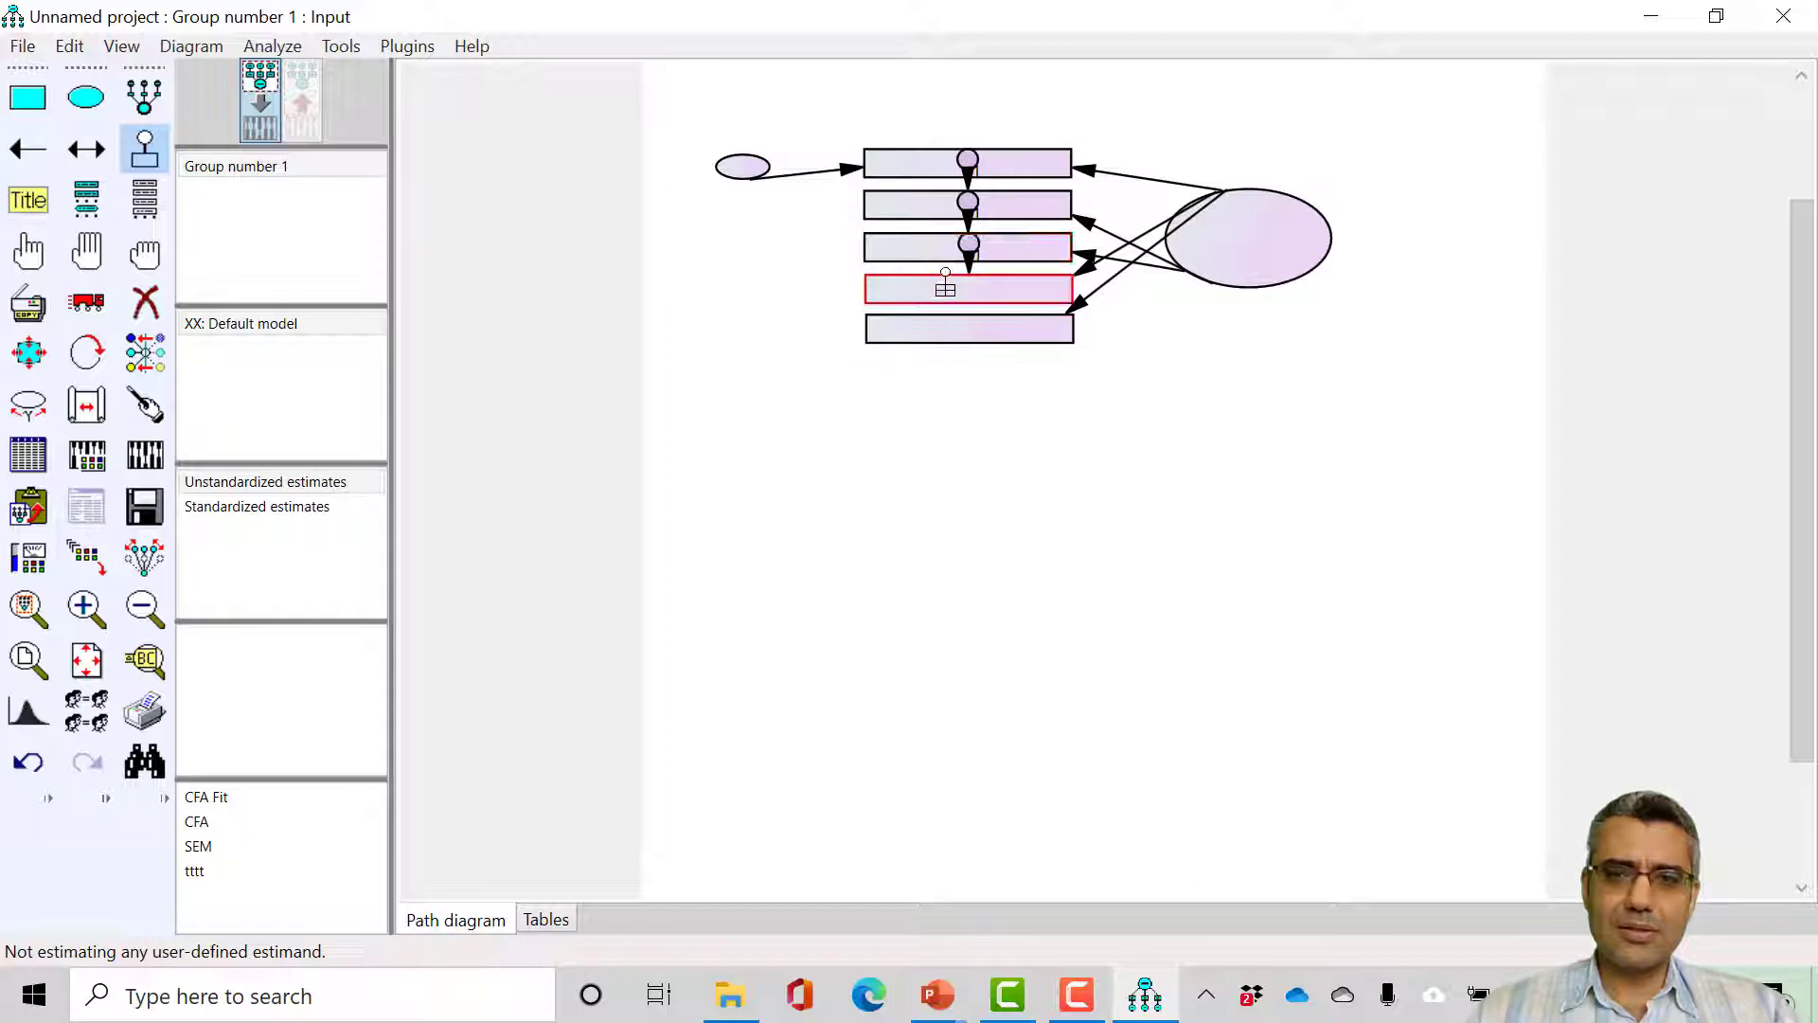
{"action": "left_click", "coordinate": [955, 326]}
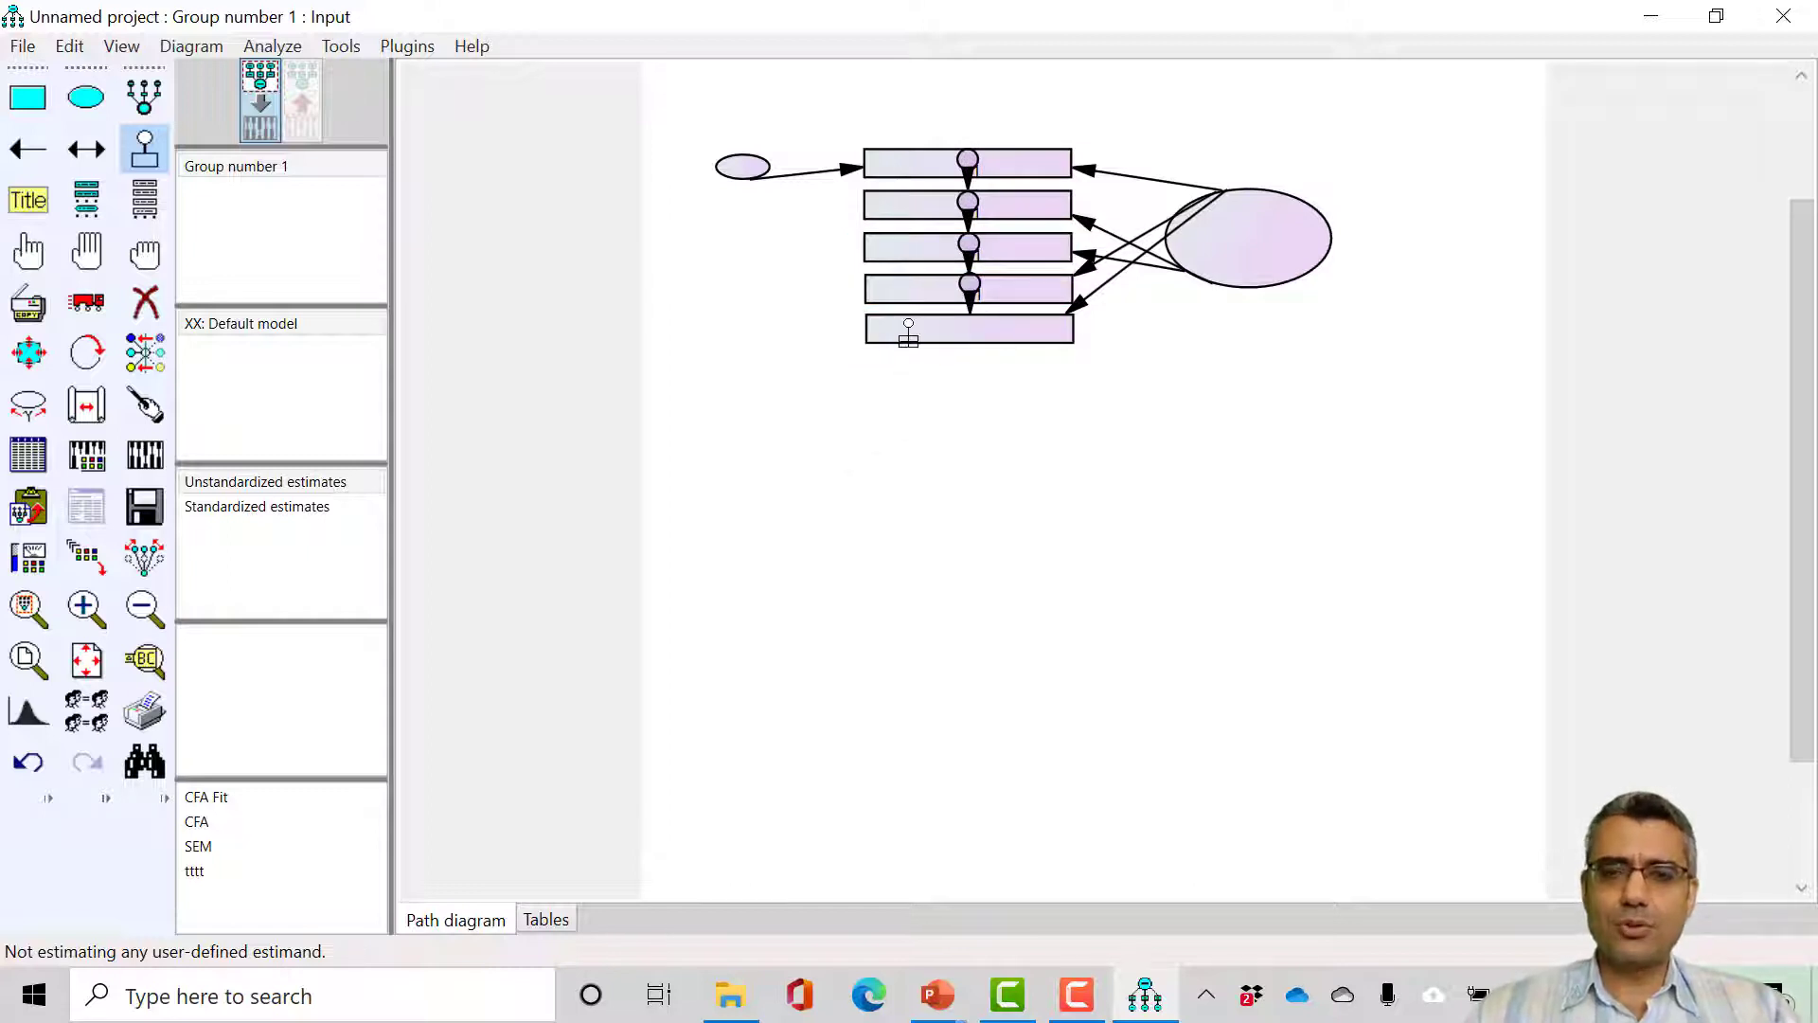
Step: Erase the error variable attached to the lowest rectangle and add it back
{"action": "left_click", "coordinate": [144, 301]}
{"action": "left_click", "coordinate": [970, 287]}
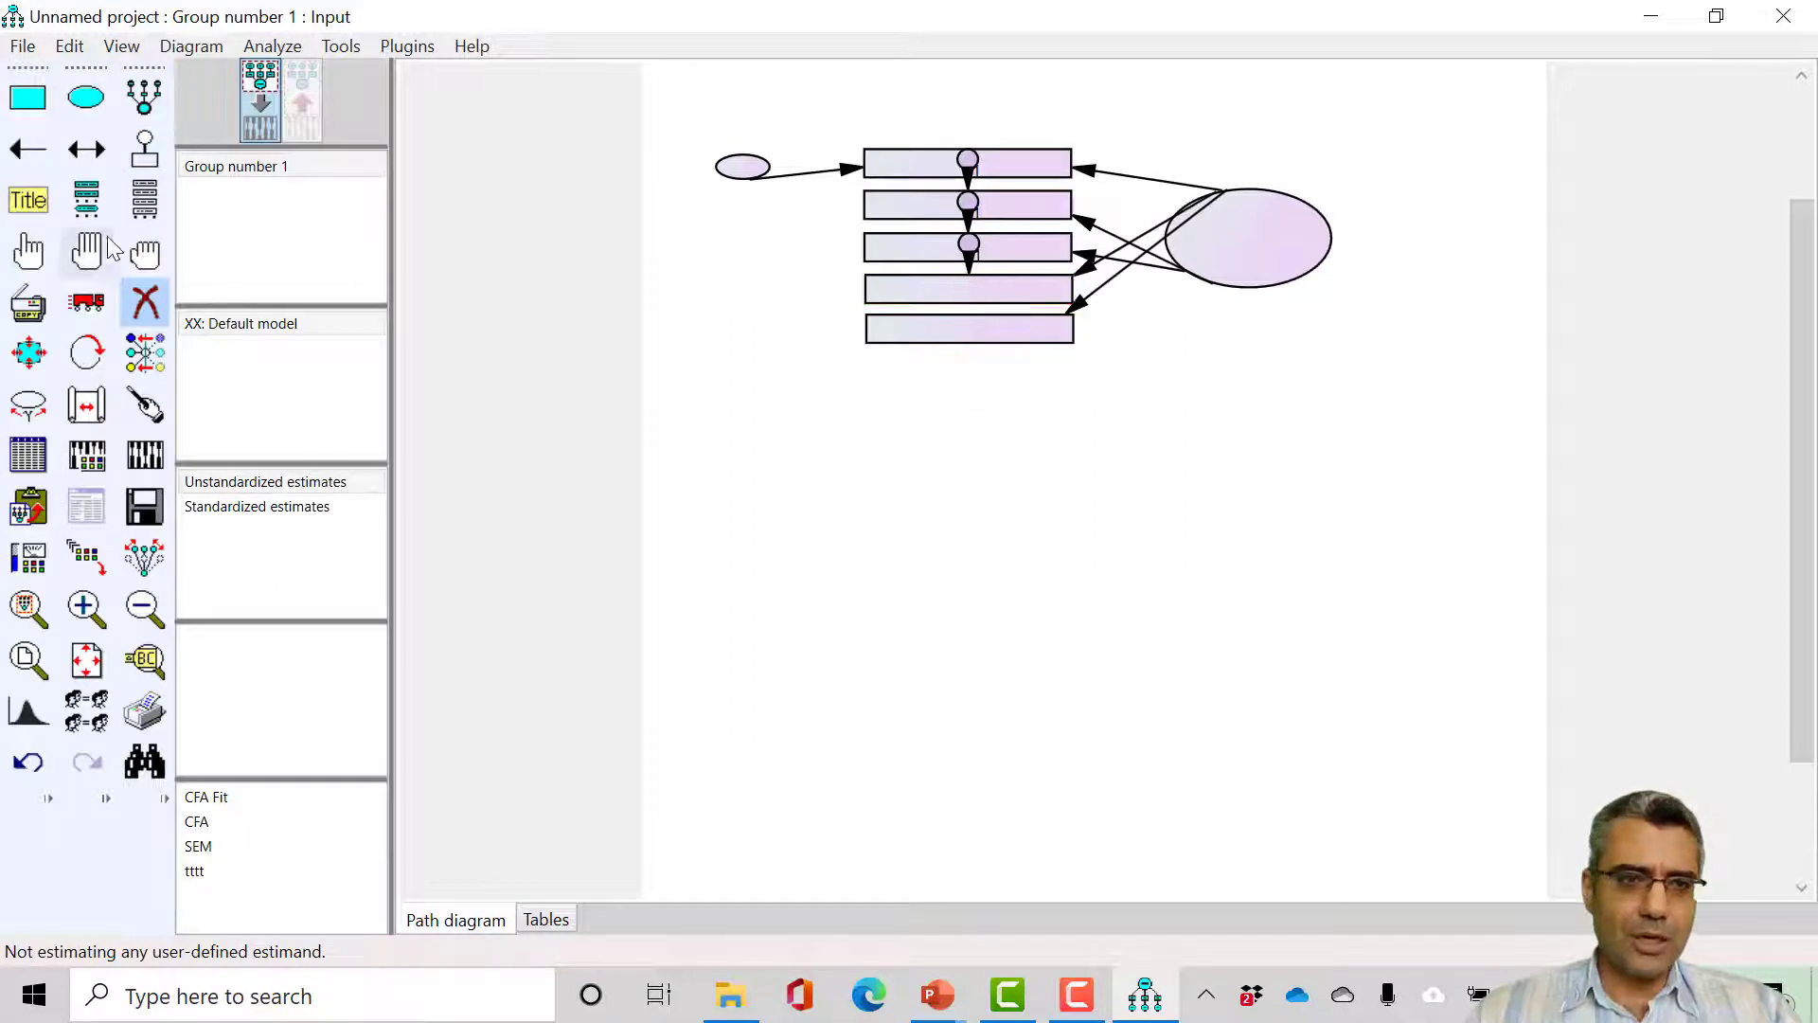
{"action": "left_click", "coordinate": [145, 148]}
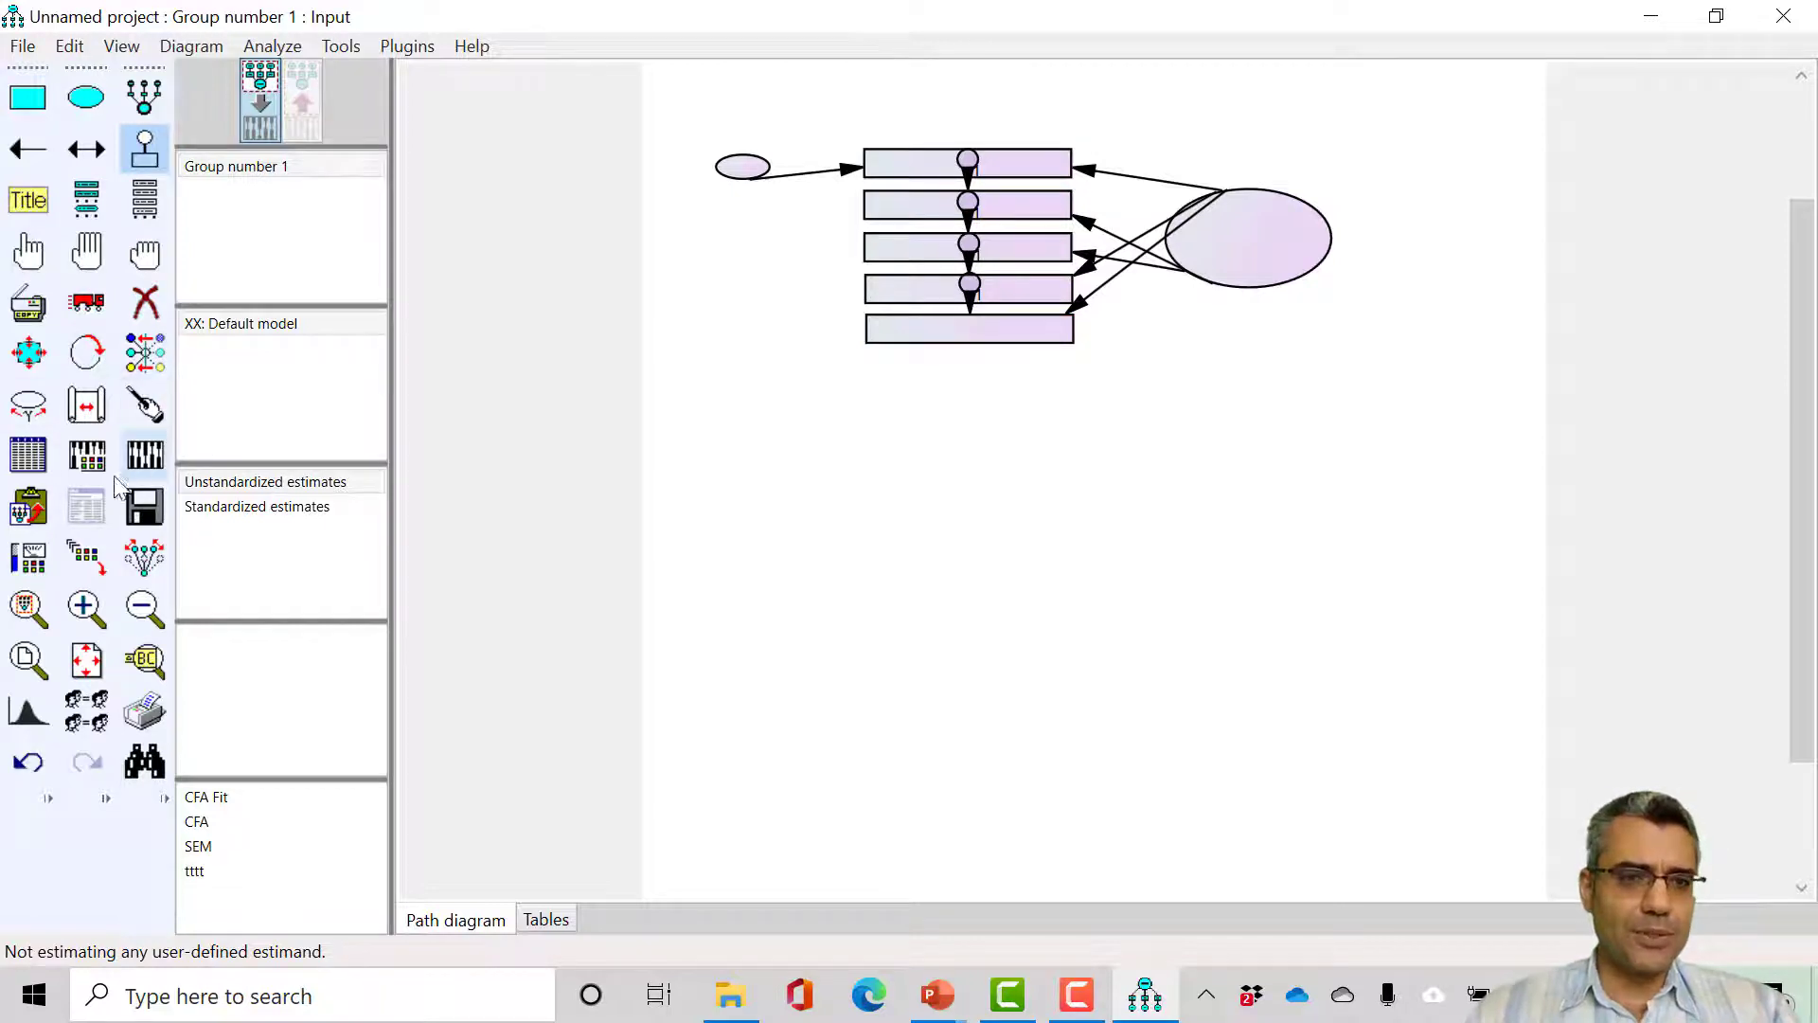
Step: Move the four error circles out to the free side of their rectangles and bring the small top ellipse closer to its rectangle
{"action": "left_click", "coordinate": [86, 301]}
{"action": "left_click_drag", "start_coordinate": [966, 167], "coordinate": [779, 213]}
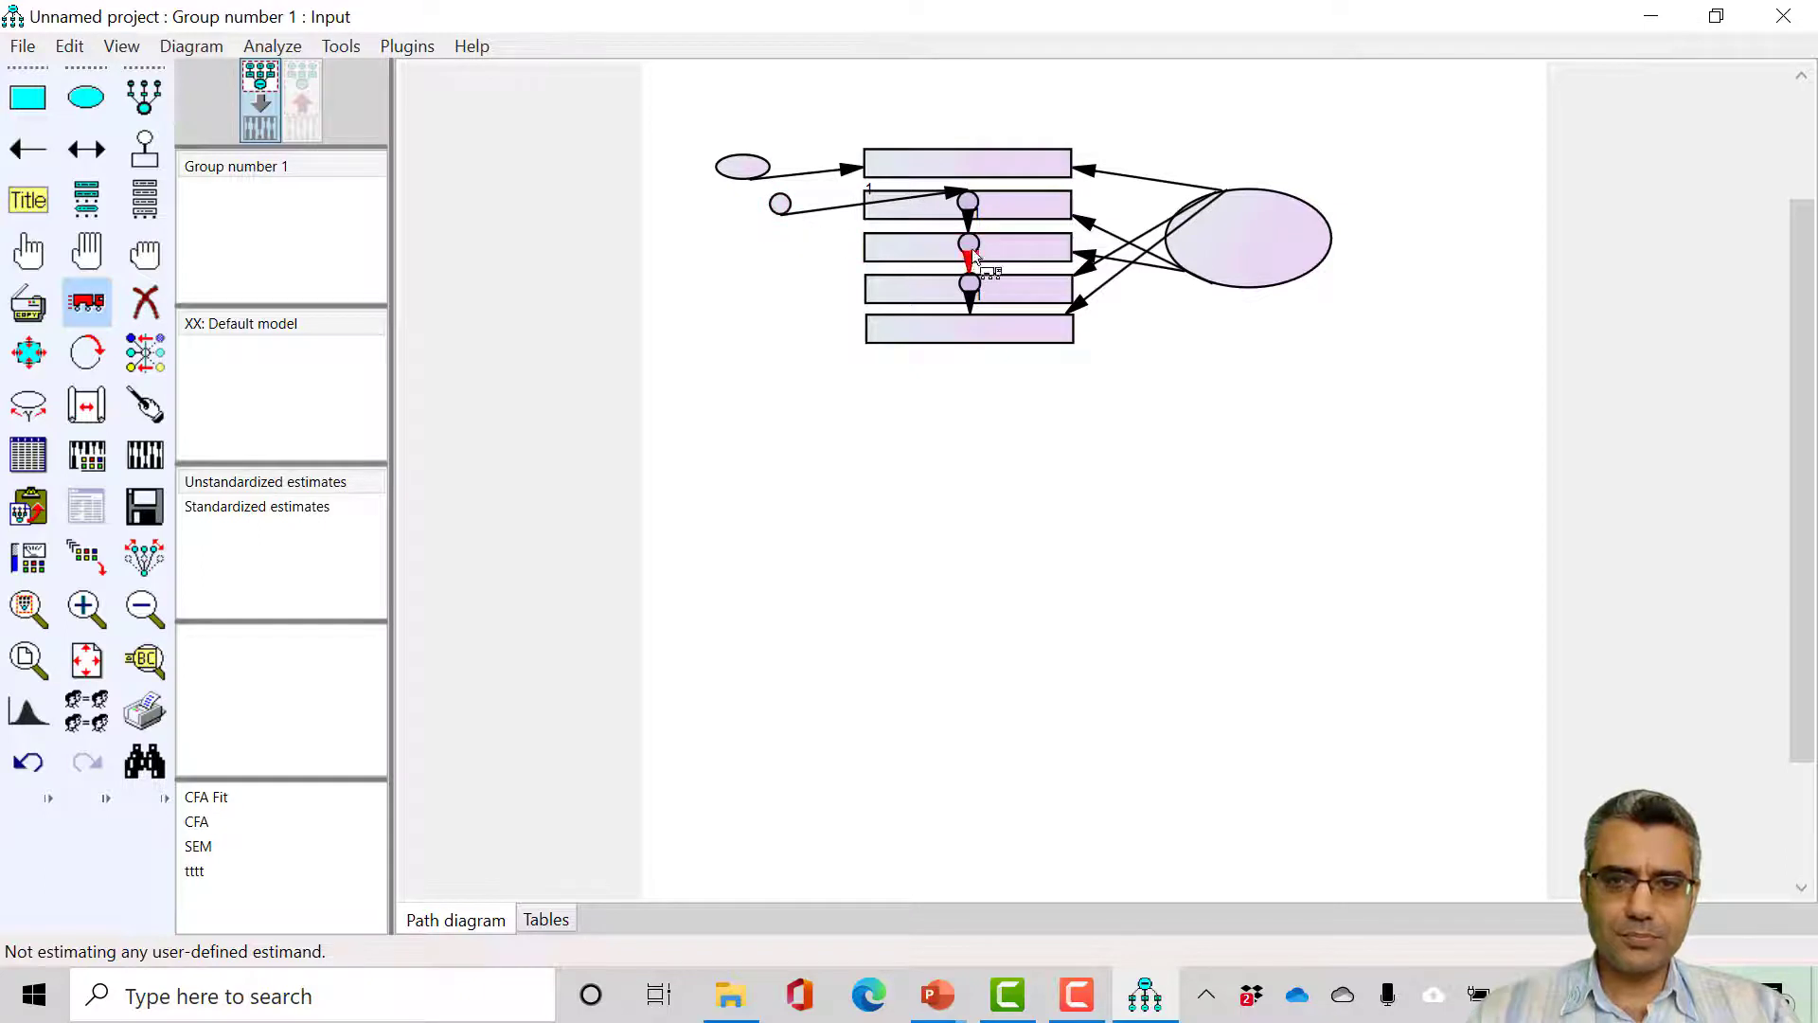
{"action": "left_click_drag", "start_coordinate": [968, 249], "coordinate": [806, 288]}
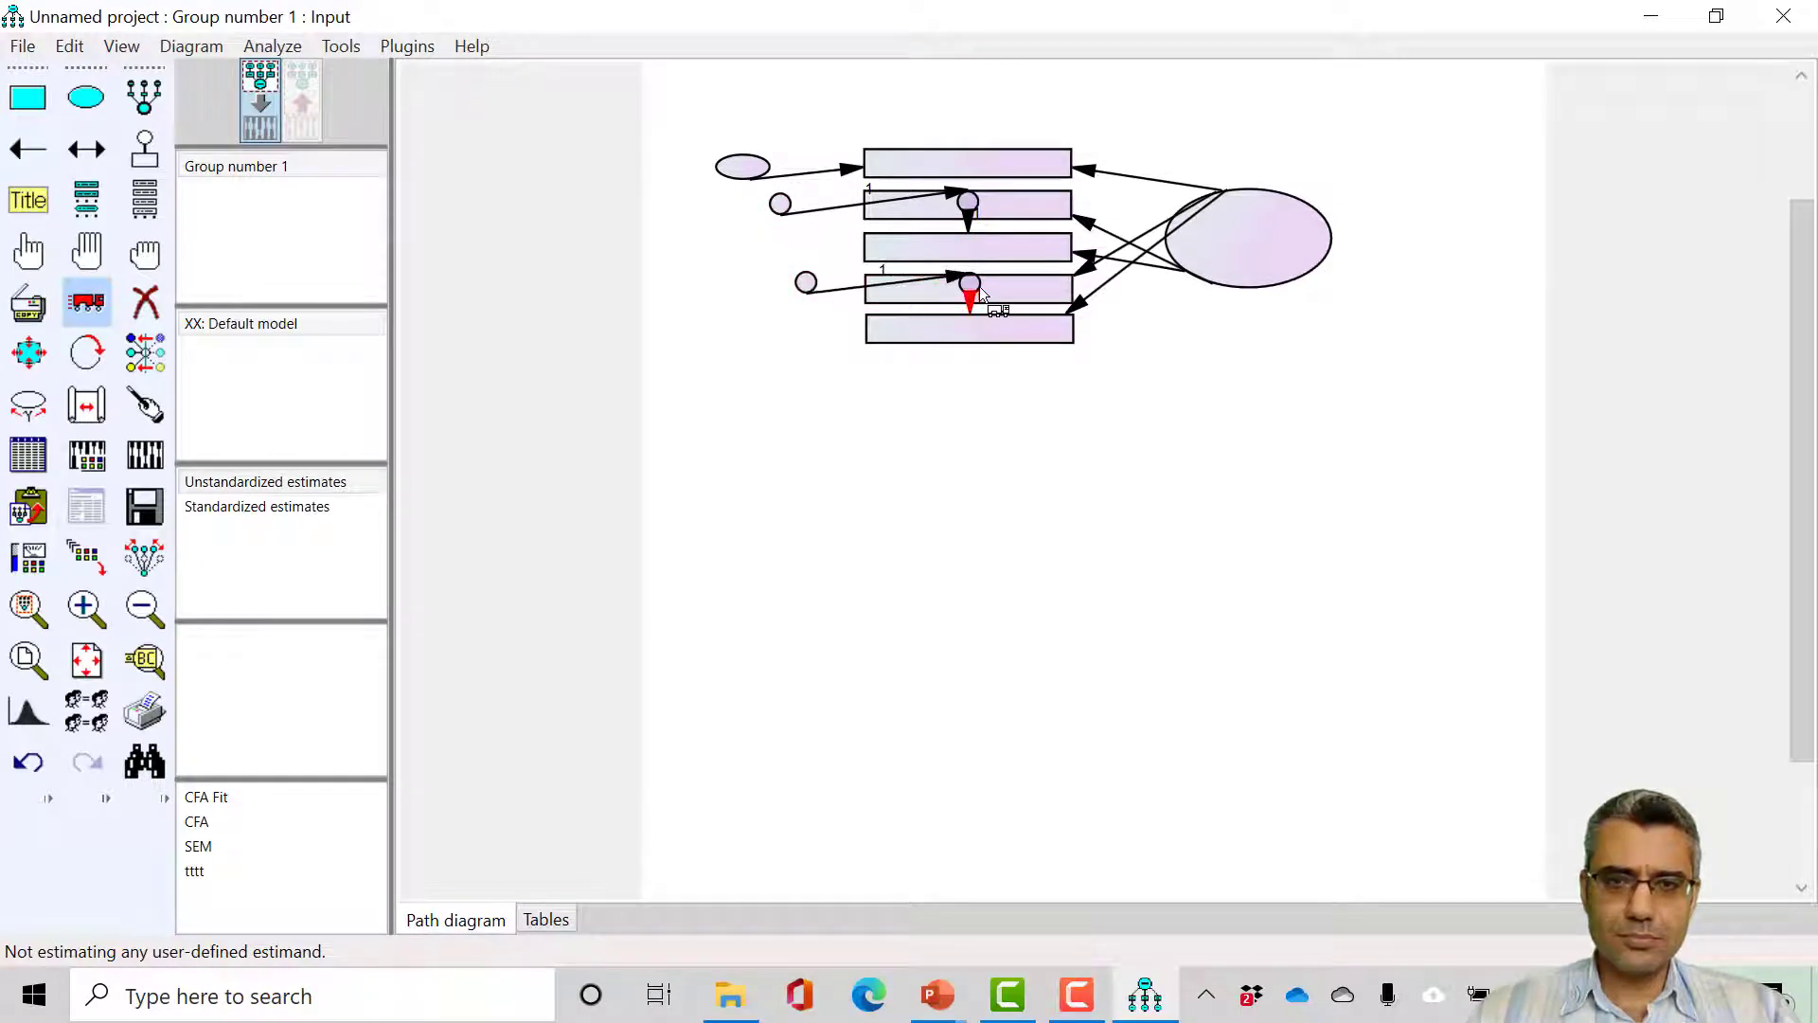
{"action": "left_click_drag", "start_coordinate": [967, 284], "coordinate": [819, 343]}
{"action": "left_click_drag", "start_coordinate": [967, 202], "coordinate": [817, 241]}
{"action": "left_click_drag", "start_coordinate": [752, 171], "coordinate": [809, 166]}
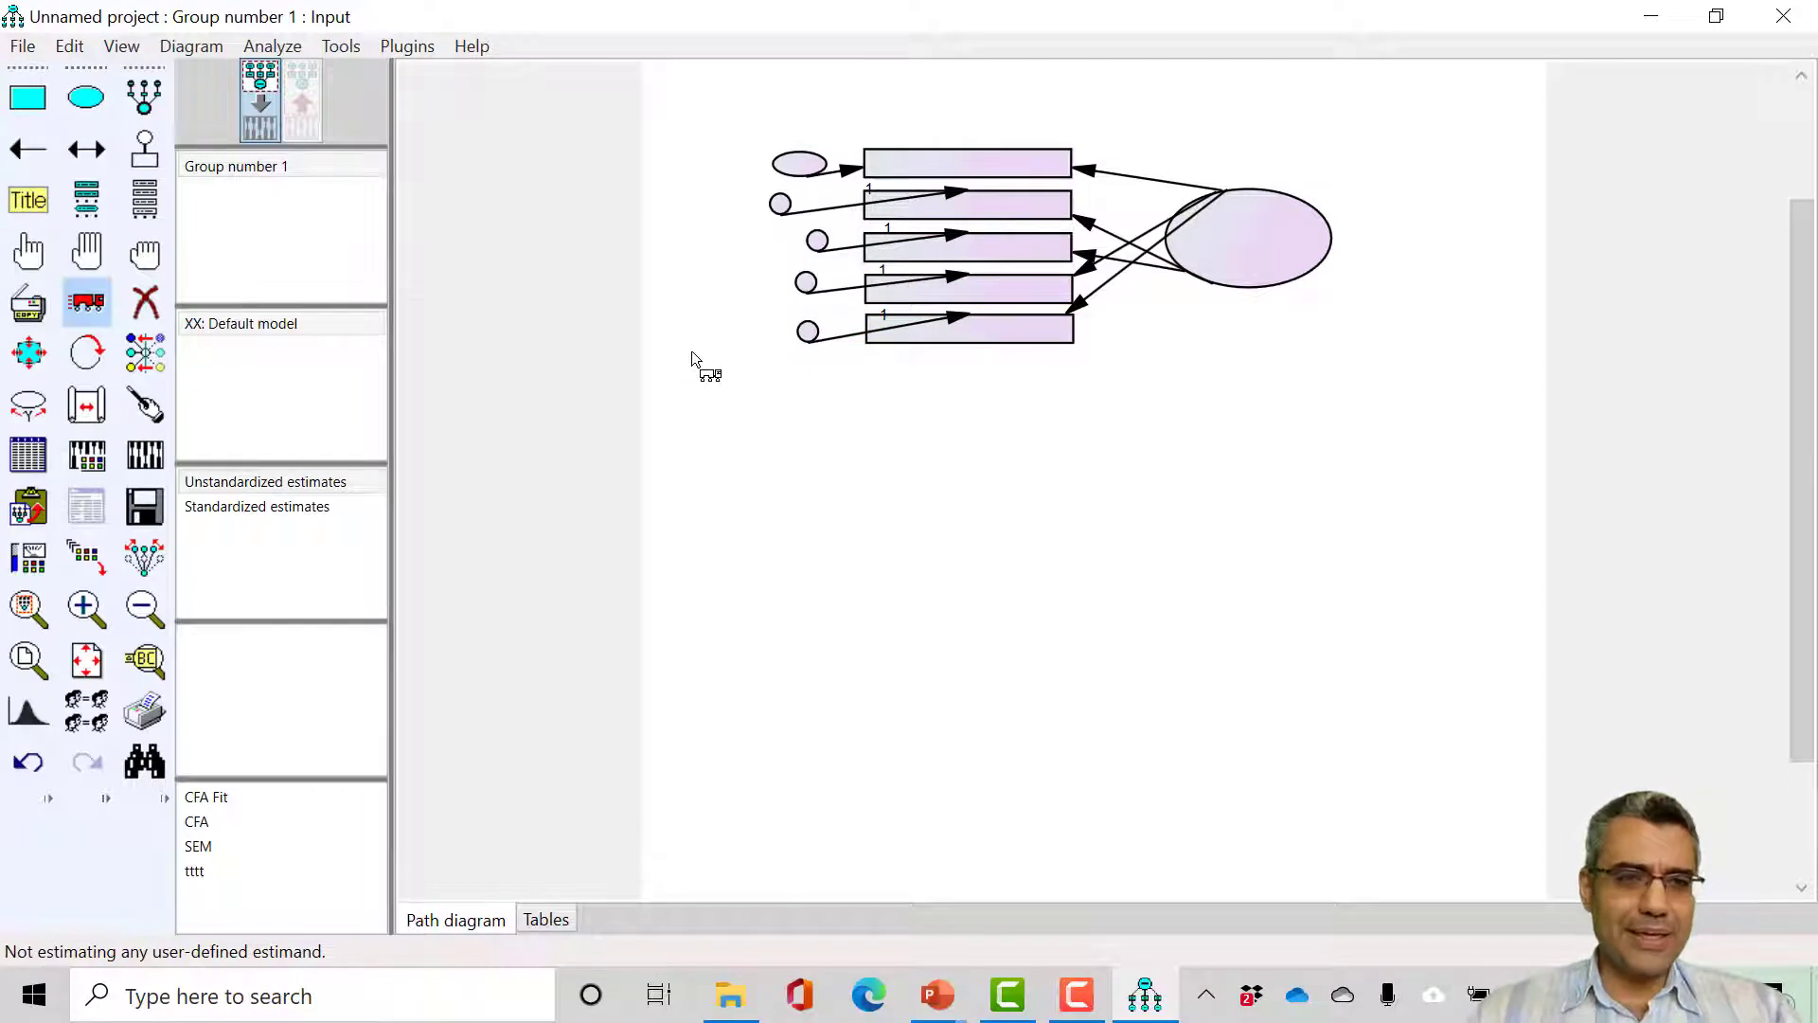
Step: Touch up the path connections at the large latent ellipse and the four lower rectangles
{"action": "left_click", "coordinate": [145, 405]}
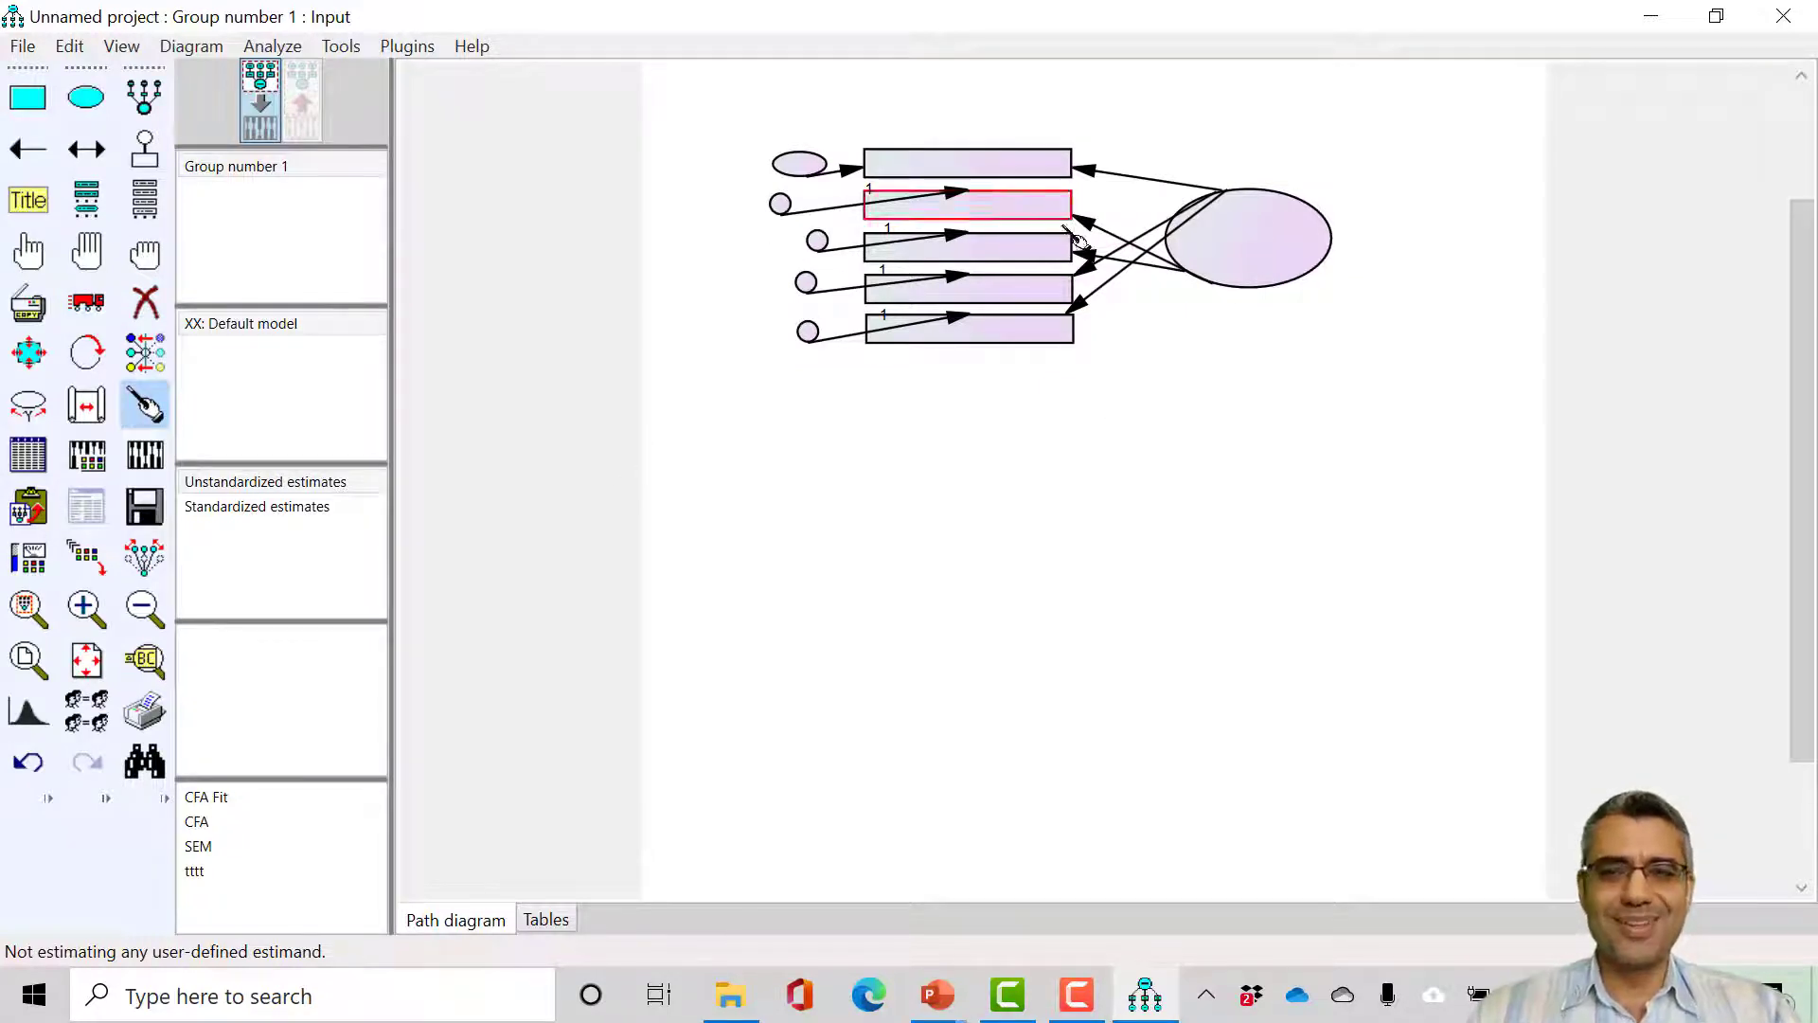
{"action": "left_click", "coordinate": [1244, 282]}
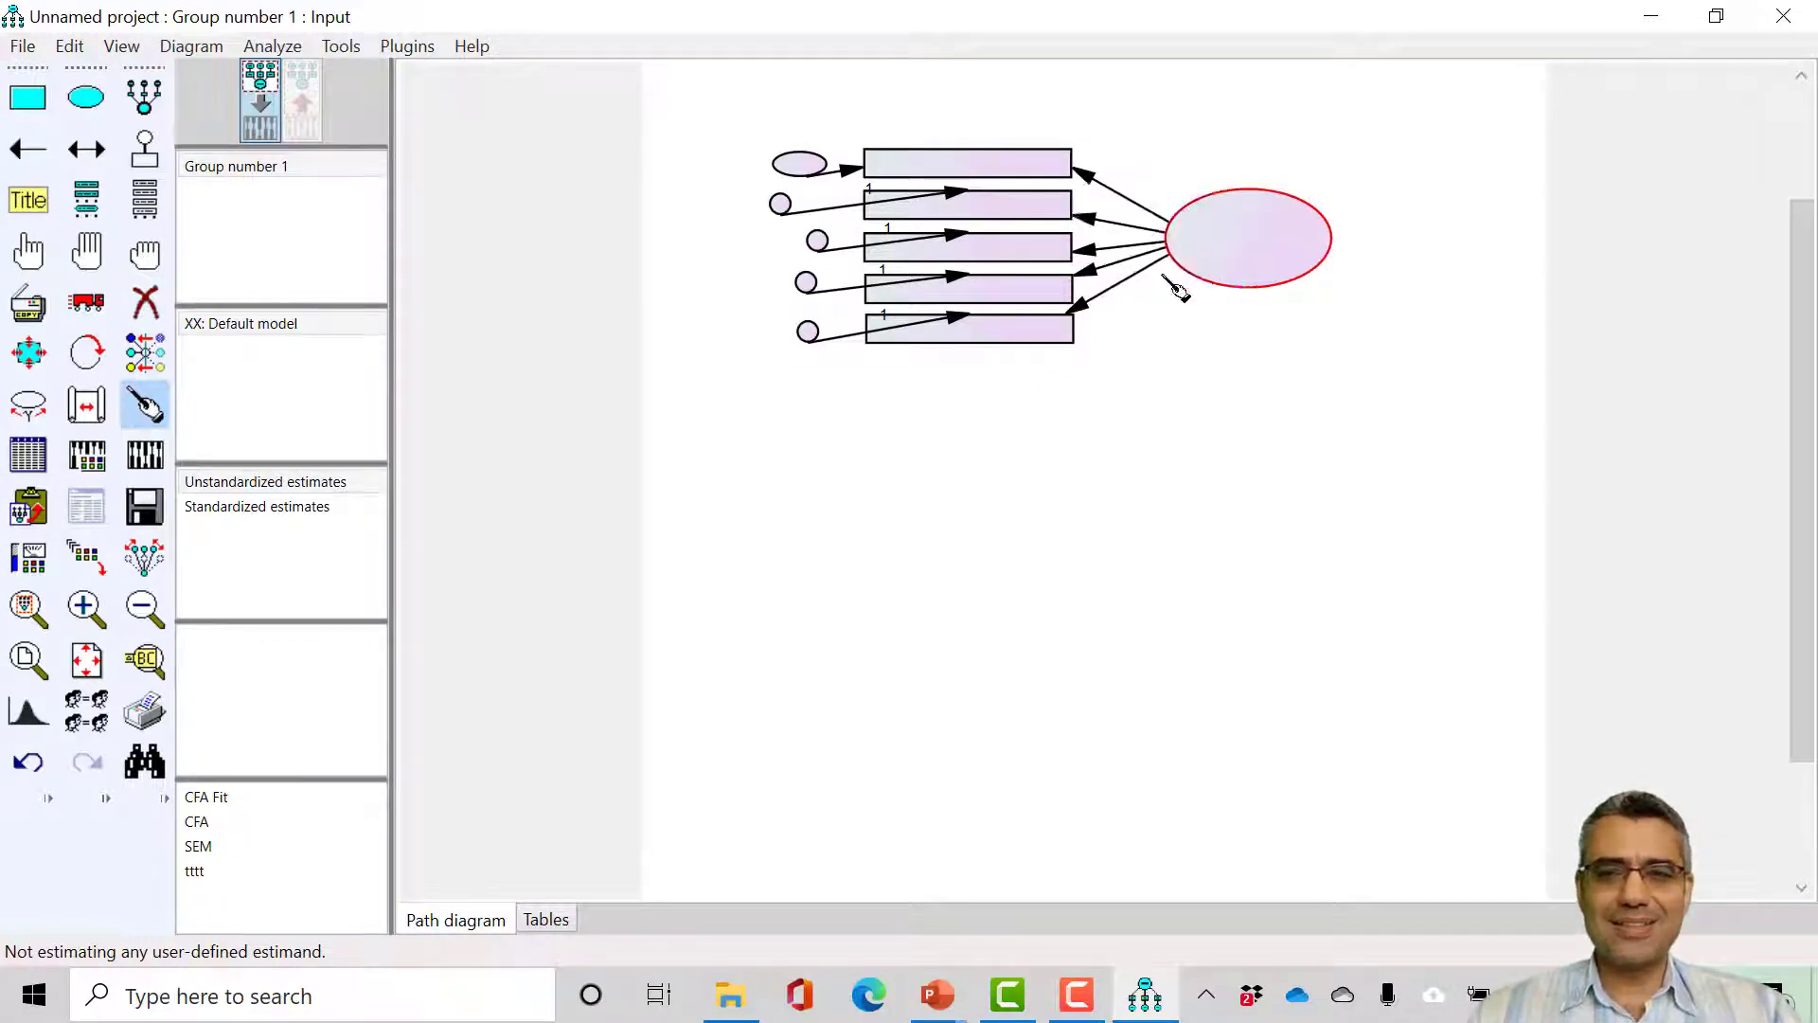
{"action": "left_click", "coordinate": [1004, 204]}
{"action": "left_click", "coordinate": [1006, 246]}
{"action": "left_click", "coordinate": [1006, 288]}
{"action": "left_click", "coordinate": [984, 329]}
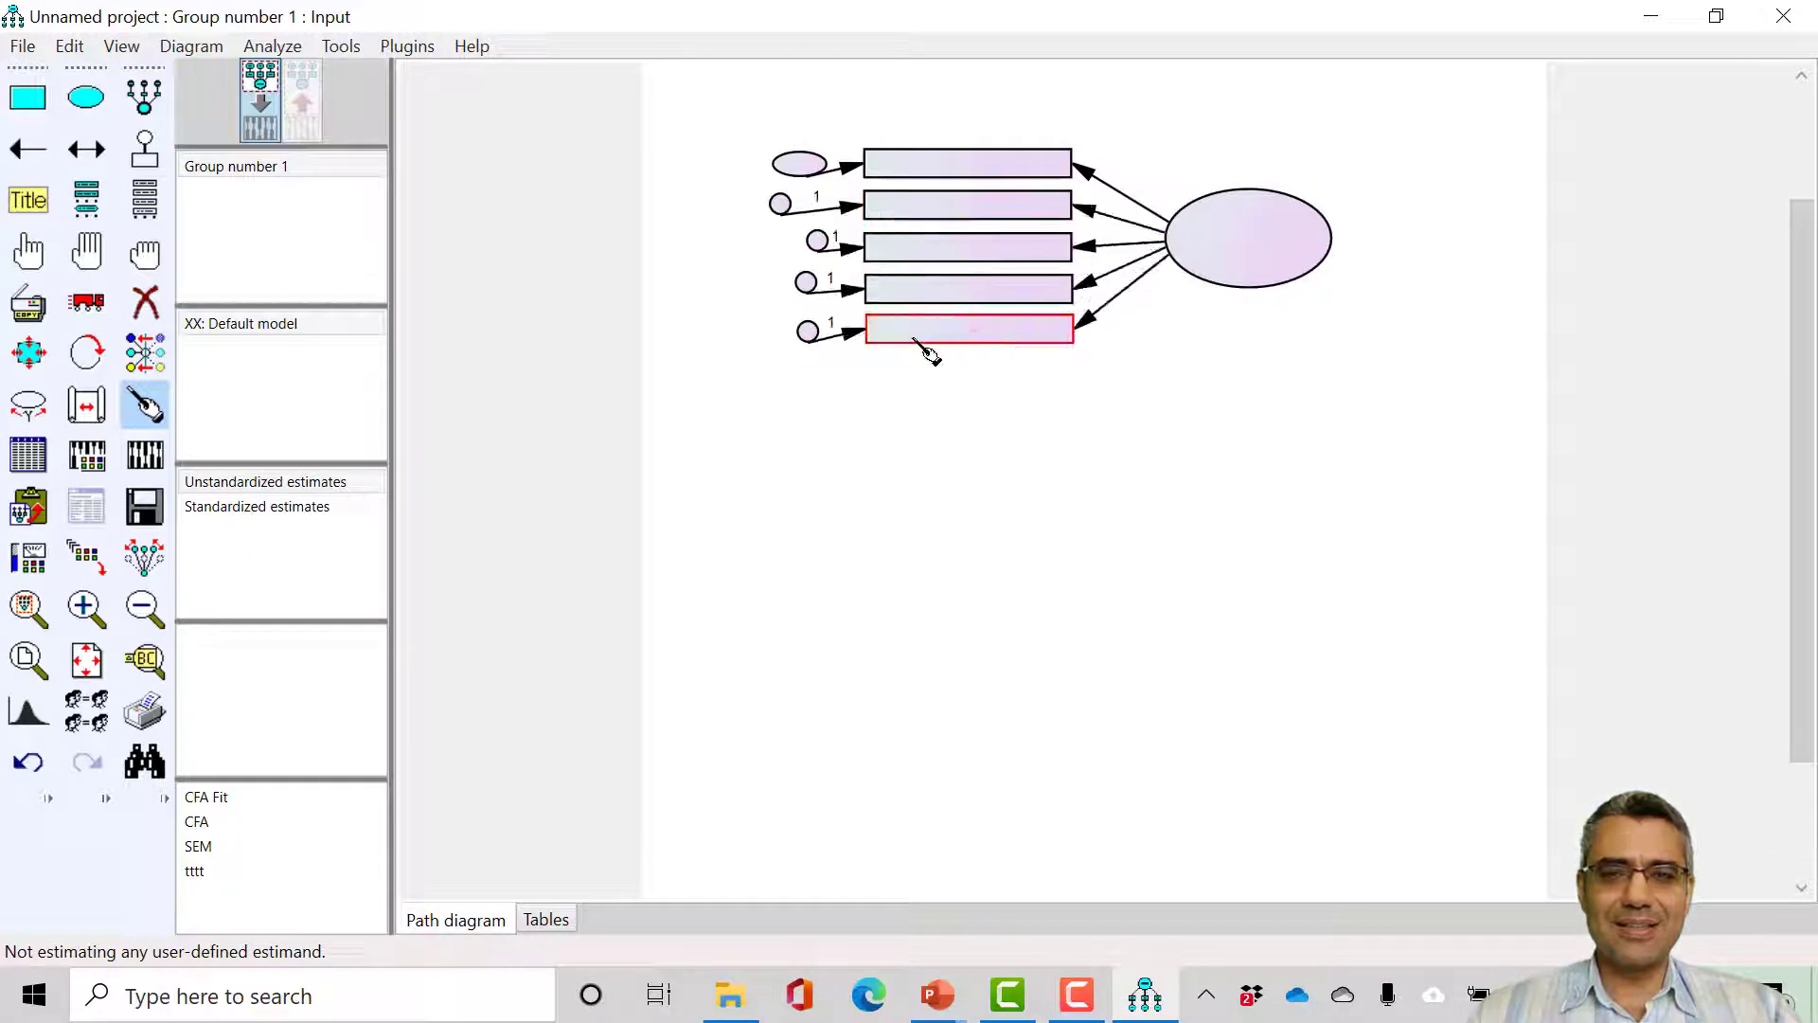
Step: Touch up the path connections at the small error variables so their arrows run directly to the rectangles
{"action": "left_click", "coordinate": [807, 331]}
{"action": "left_click", "coordinate": [806, 283]}
{"action": "left_click", "coordinate": [816, 240]}
{"action": "left_click", "coordinate": [781, 204]}
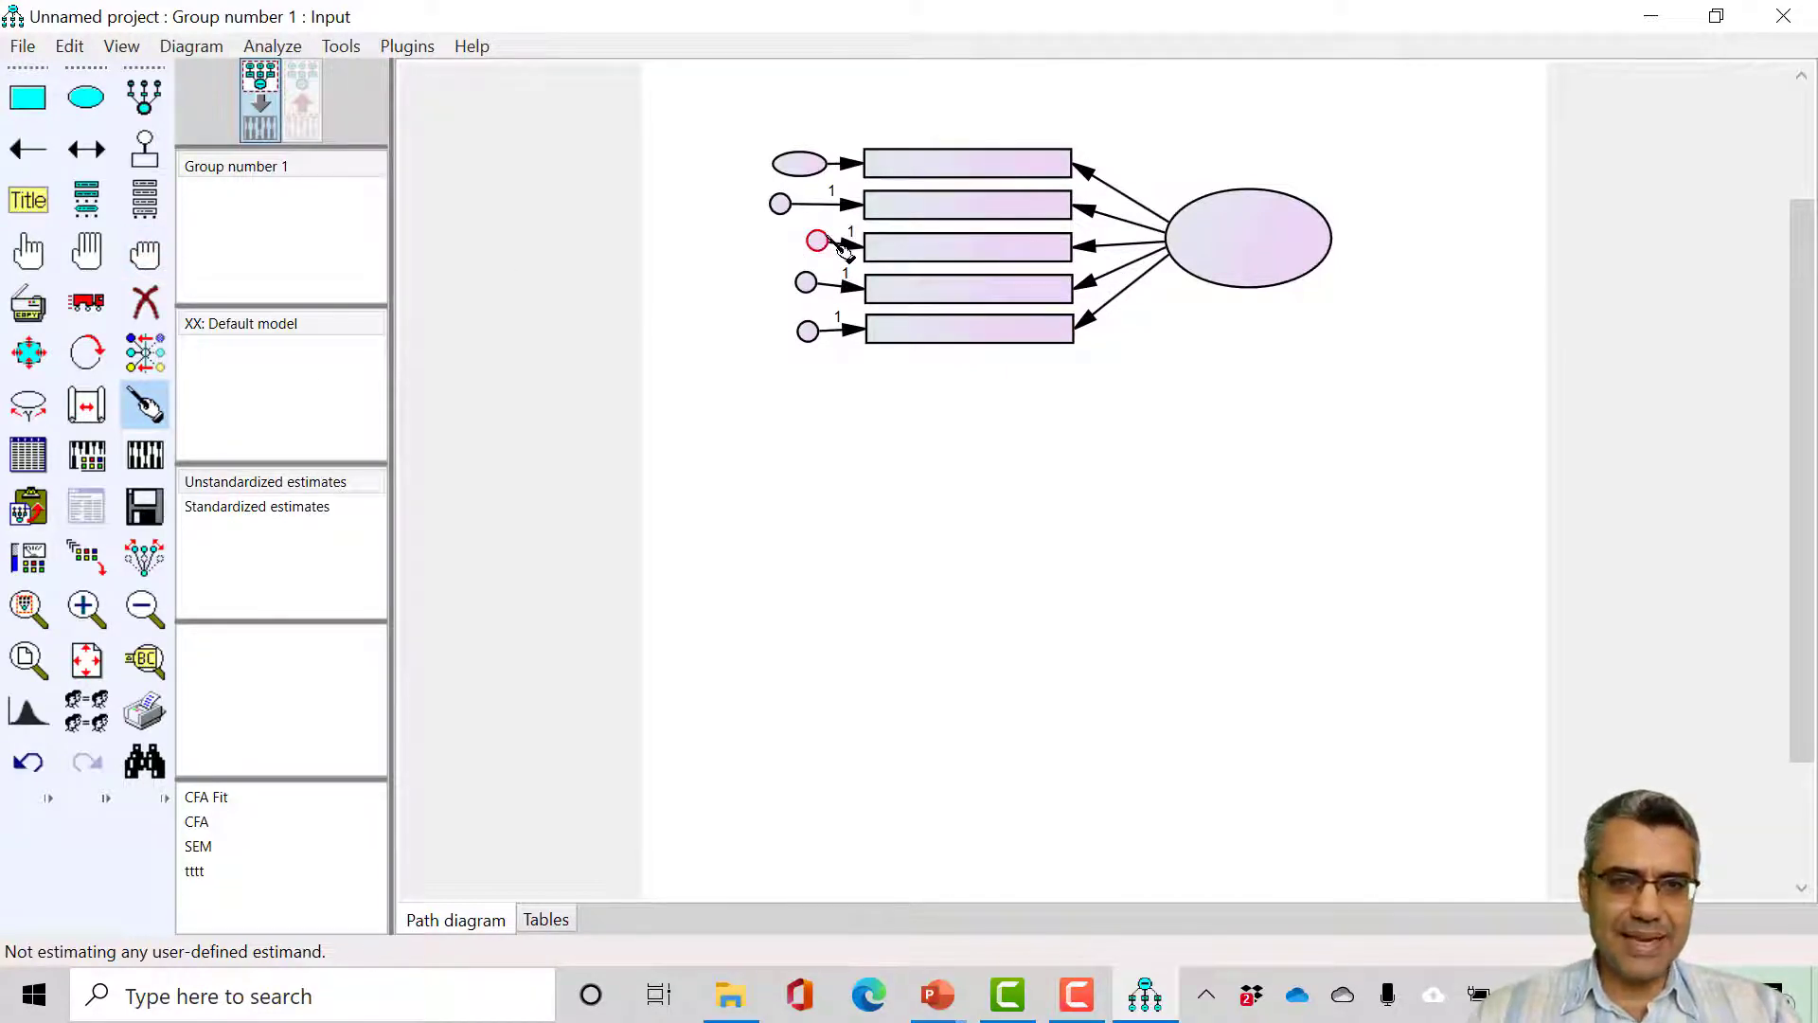
Step: Line up the error circles in a column and stretch the lower four into flat ellipses similar to the top one
{"action": "left_click", "coordinate": [86, 301]}
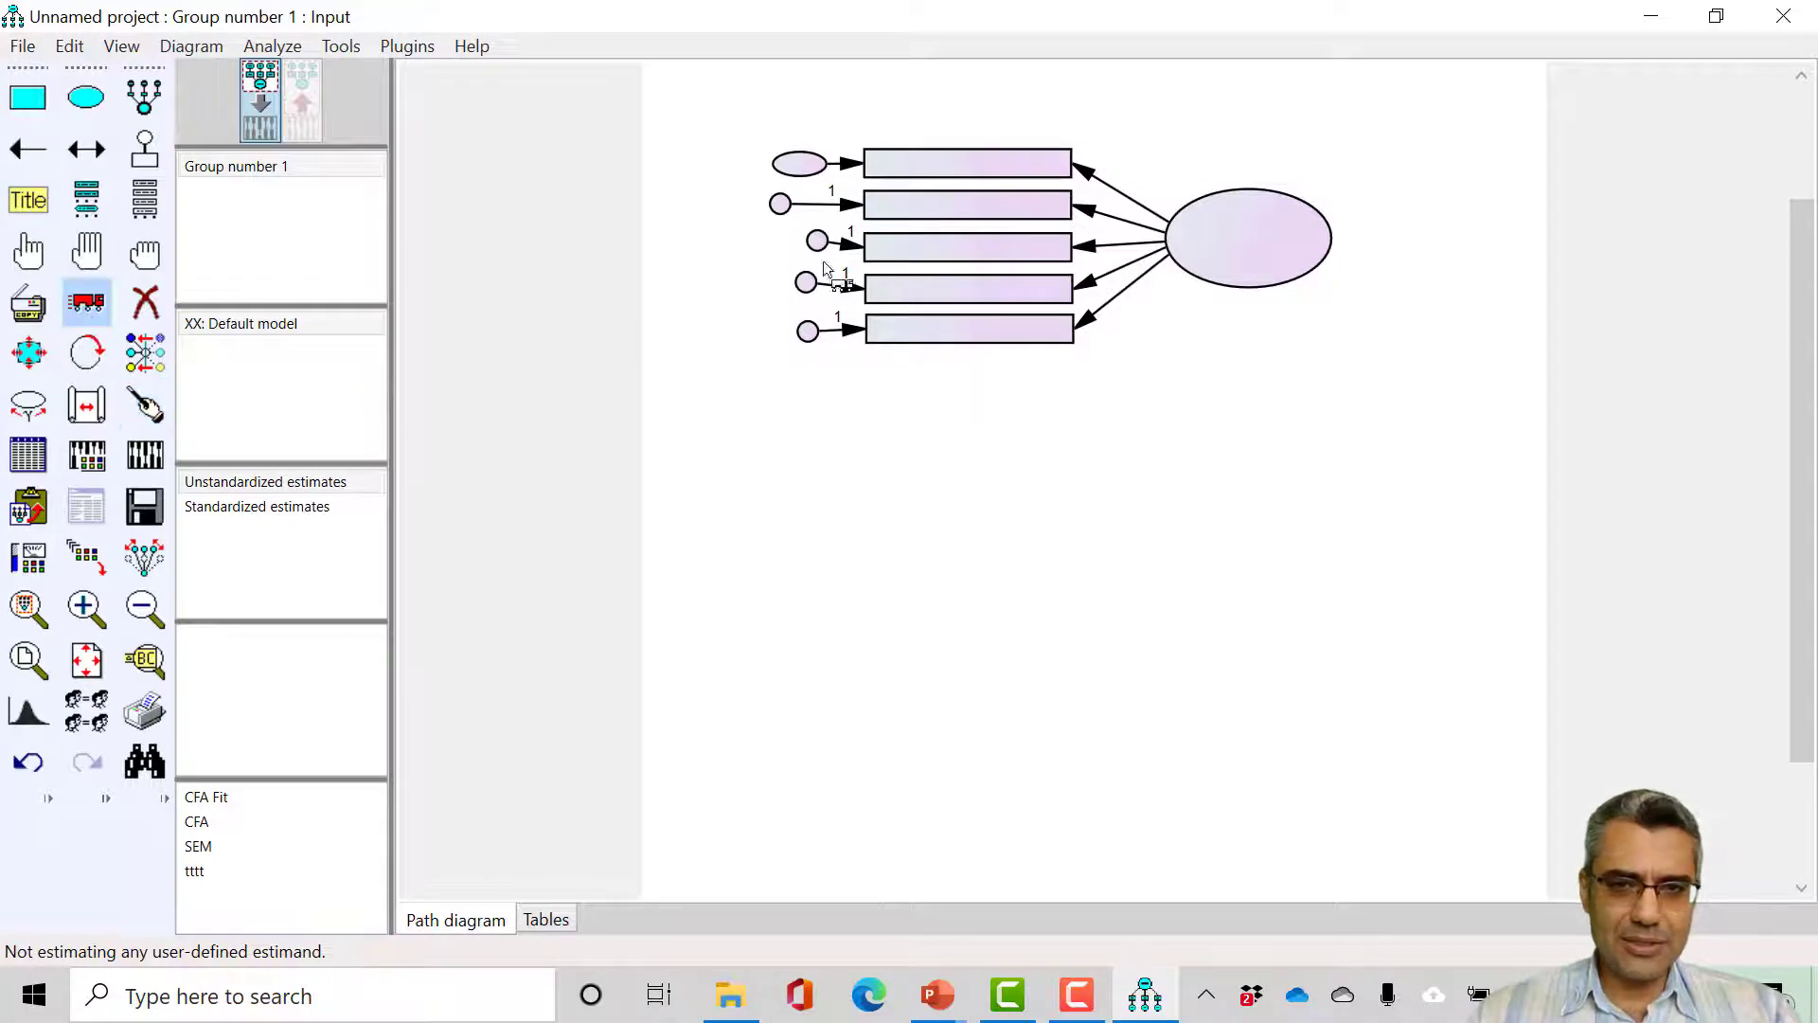
{"action": "mouse_move", "coordinate": [815, 242]}
{"action": "left_mouse_down"}
{"action": "mouse_move", "coordinate": [799, 248]}
{"action": "mouse_move", "coordinate": [805, 210]}
{"action": "left_mouse_up"}
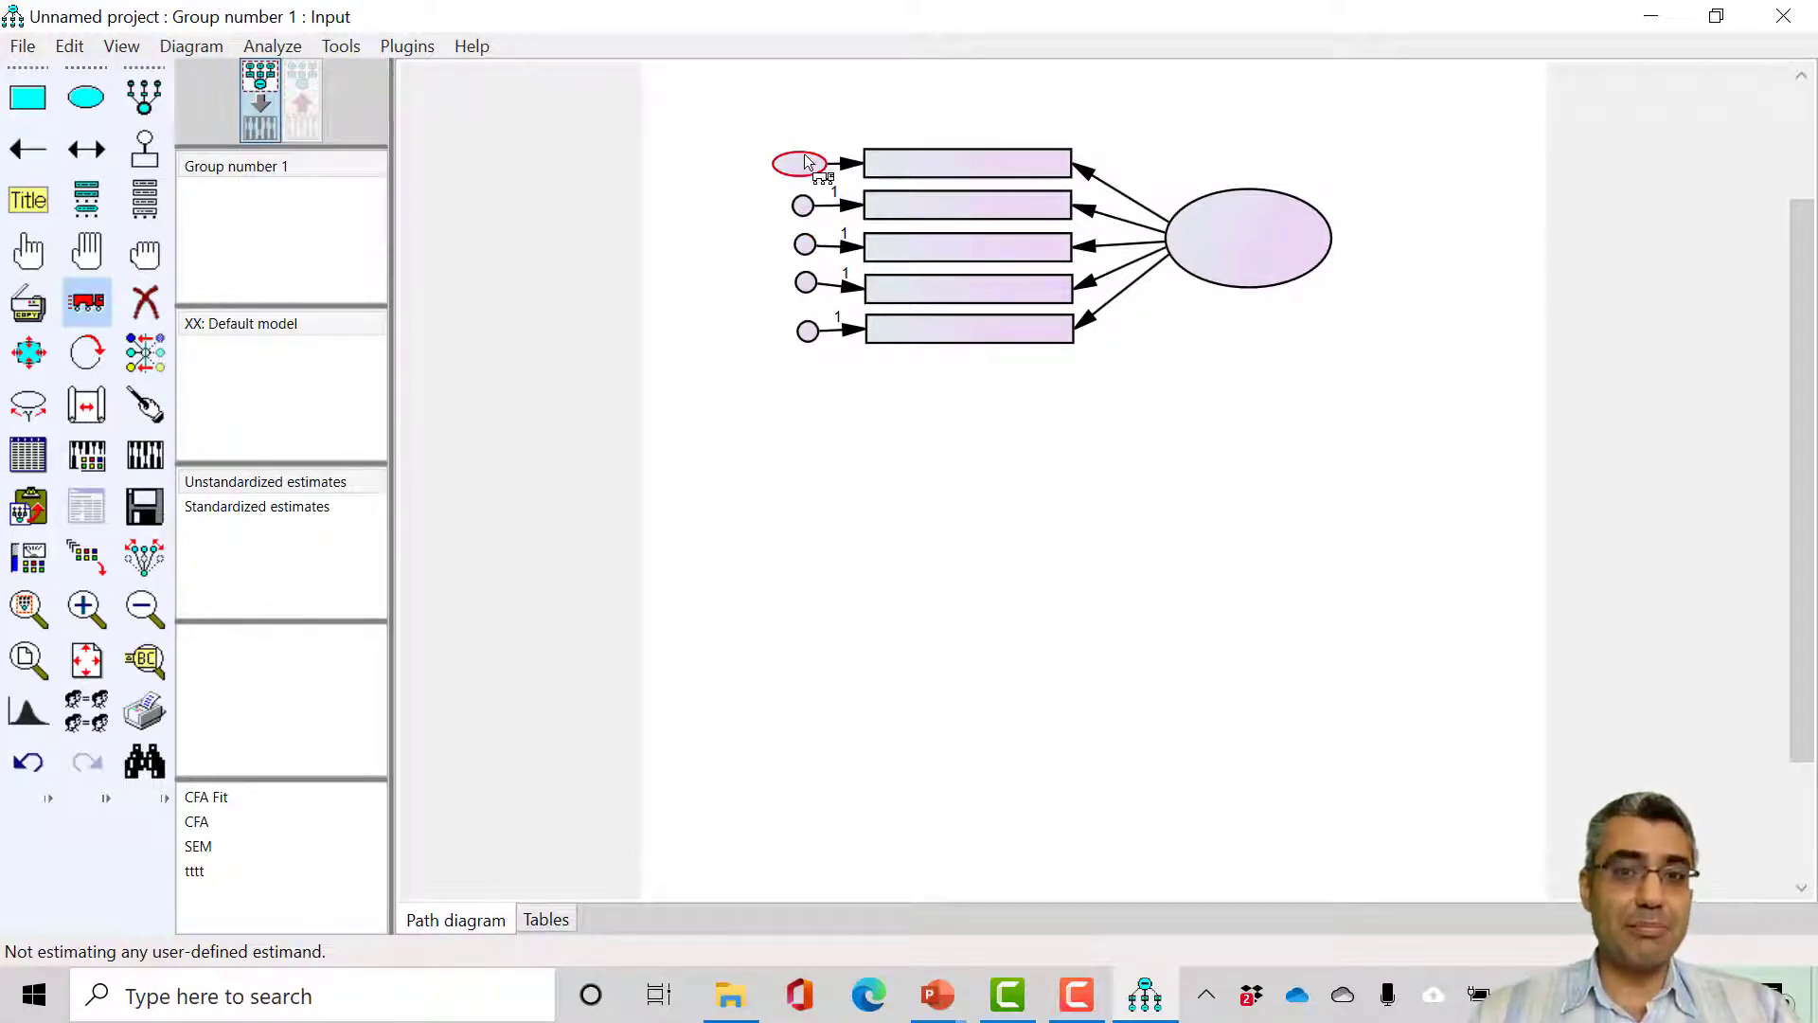
{"action": "left_click", "coordinate": [46, 346]}
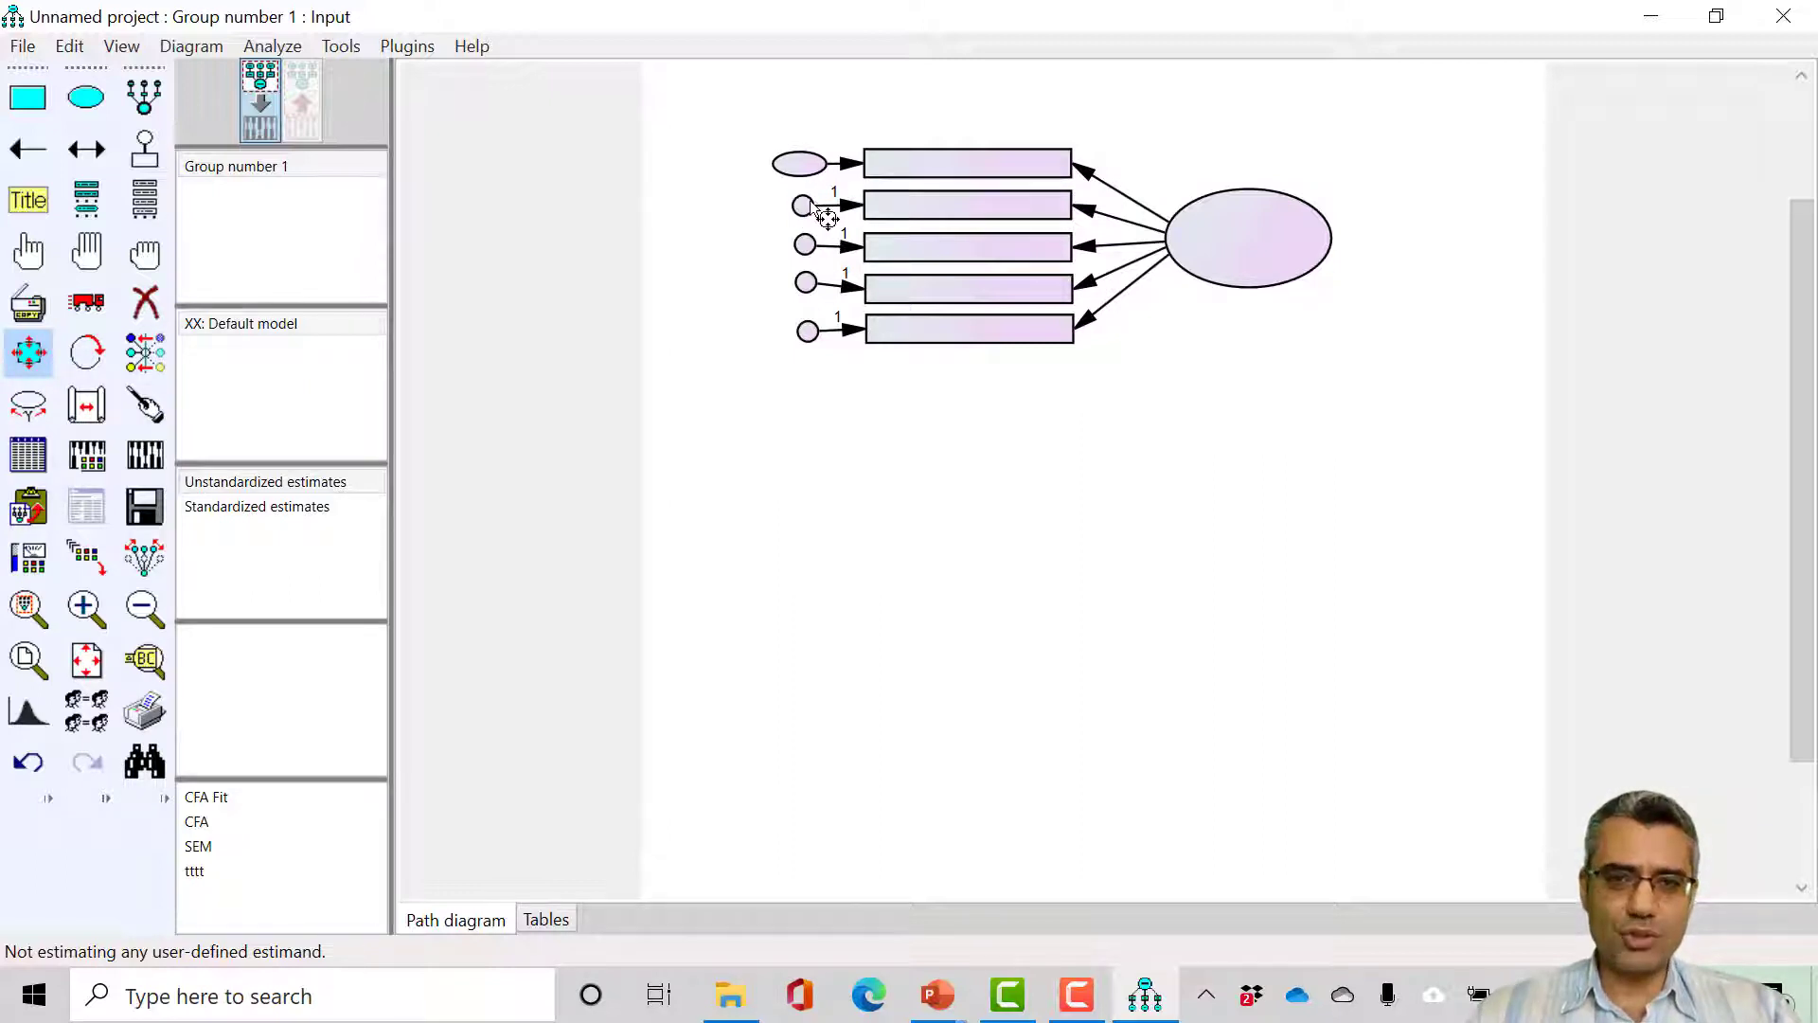
{"action": "left_click_drag", "start_coordinate": [806, 208], "coordinate": [777, 198]}
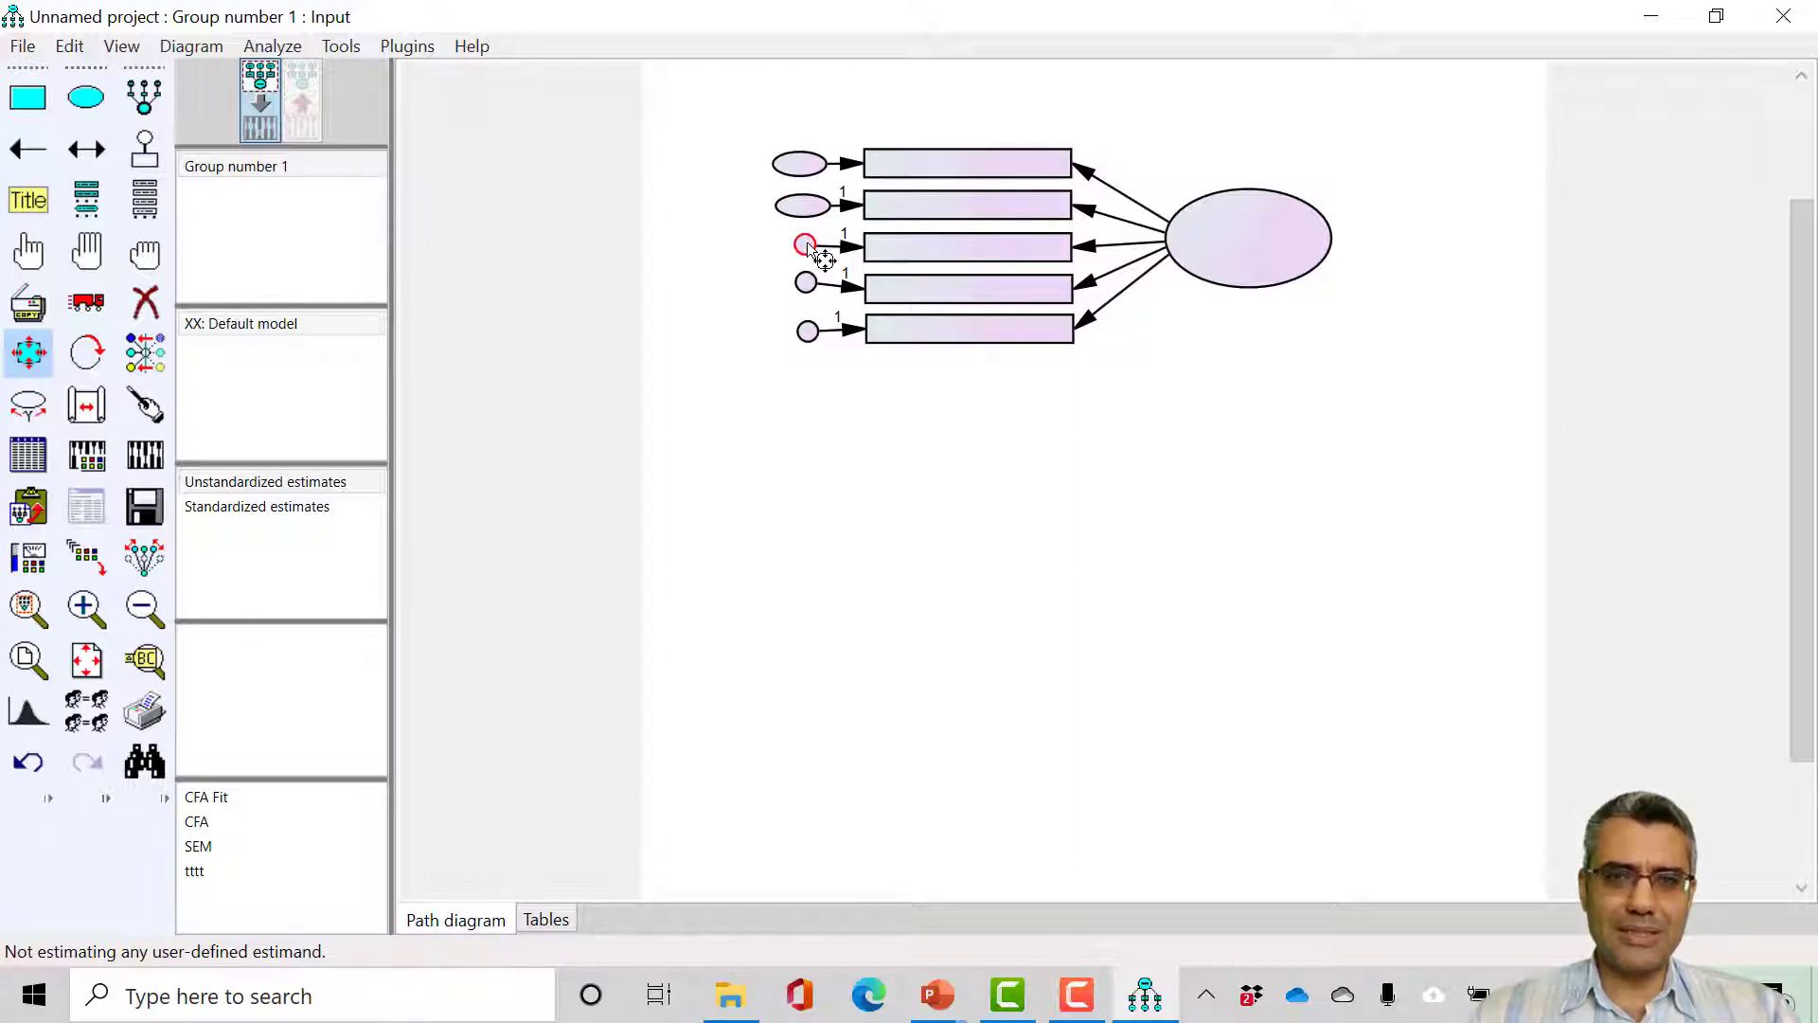
{"action": "left_click_drag", "start_coordinate": [807, 246], "coordinate": [783, 329]}
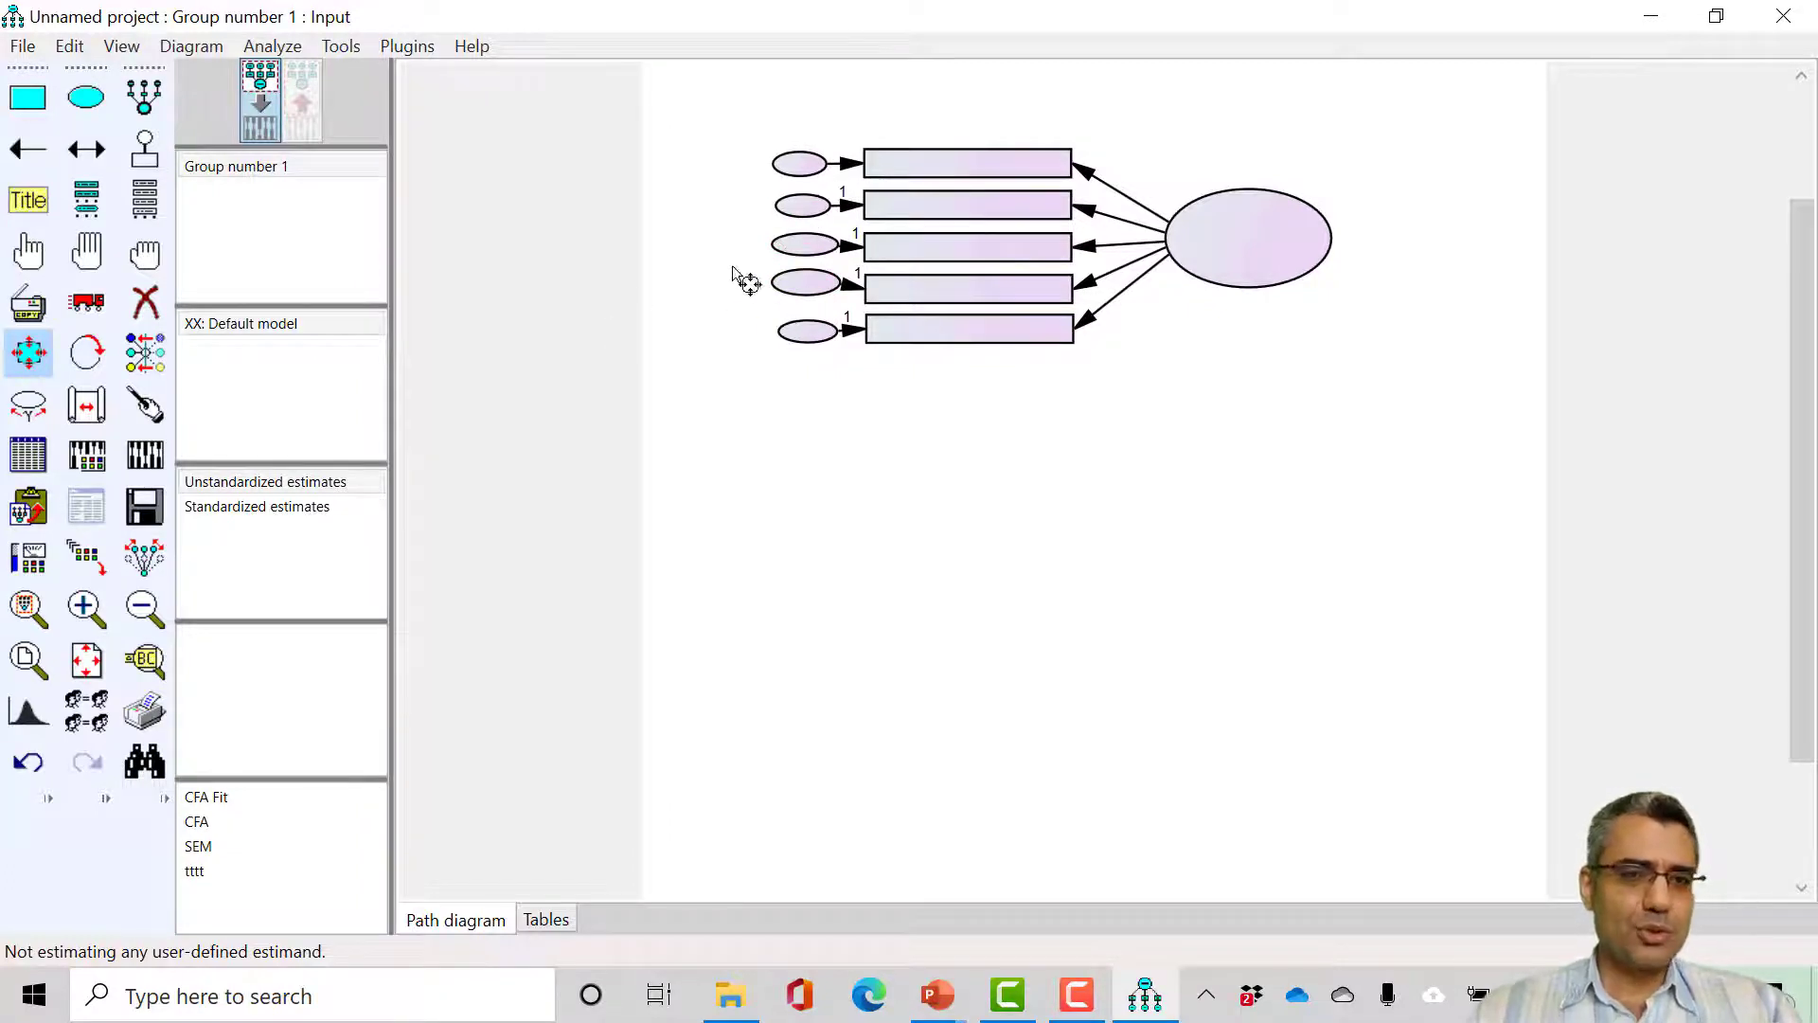
Step: Copy the top error ellipse's Height and Width to the error ellipses below it with Drag Properties
{"action": "left_click", "coordinate": [99, 554]}
{"action": "left_click_drag", "start_coordinate": [878, 321], "coordinate": [506, 174]}
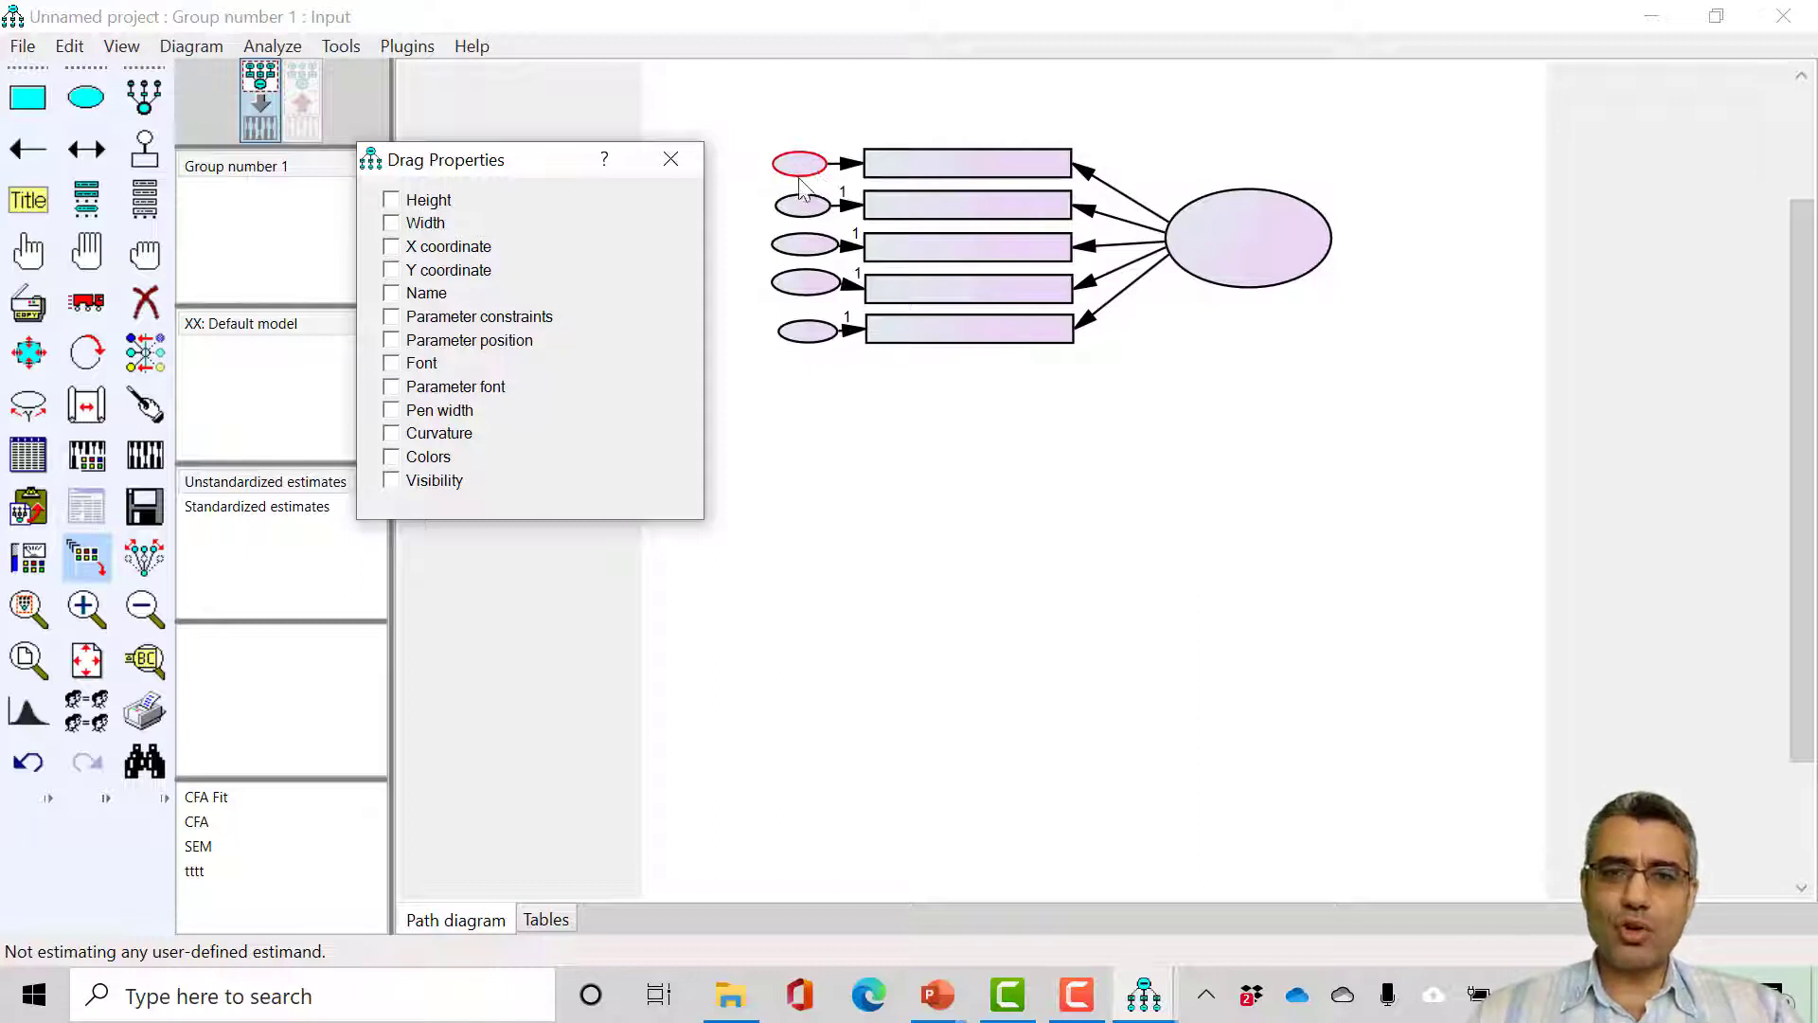
{"action": "left_click", "coordinate": [392, 200]}
{"action": "left_click", "coordinate": [395, 227]}
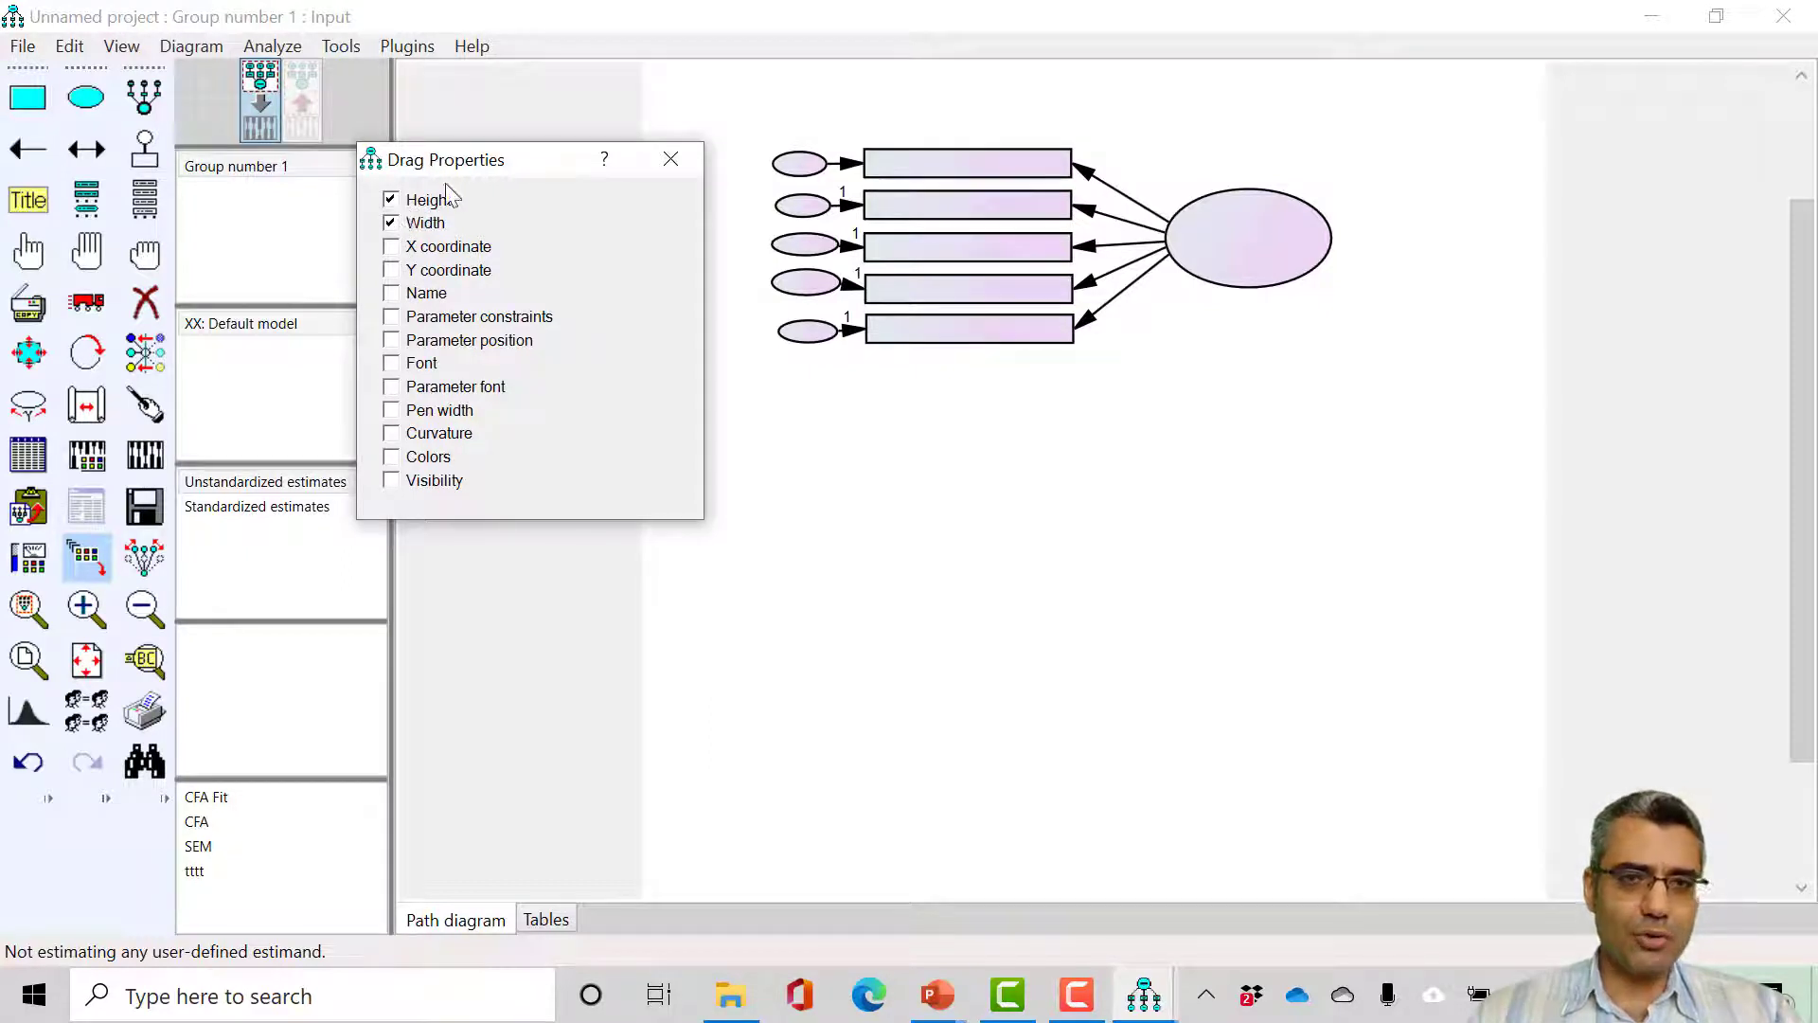
{"action": "left_click_drag", "start_coordinate": [496, 162], "coordinate": [445, 216]}
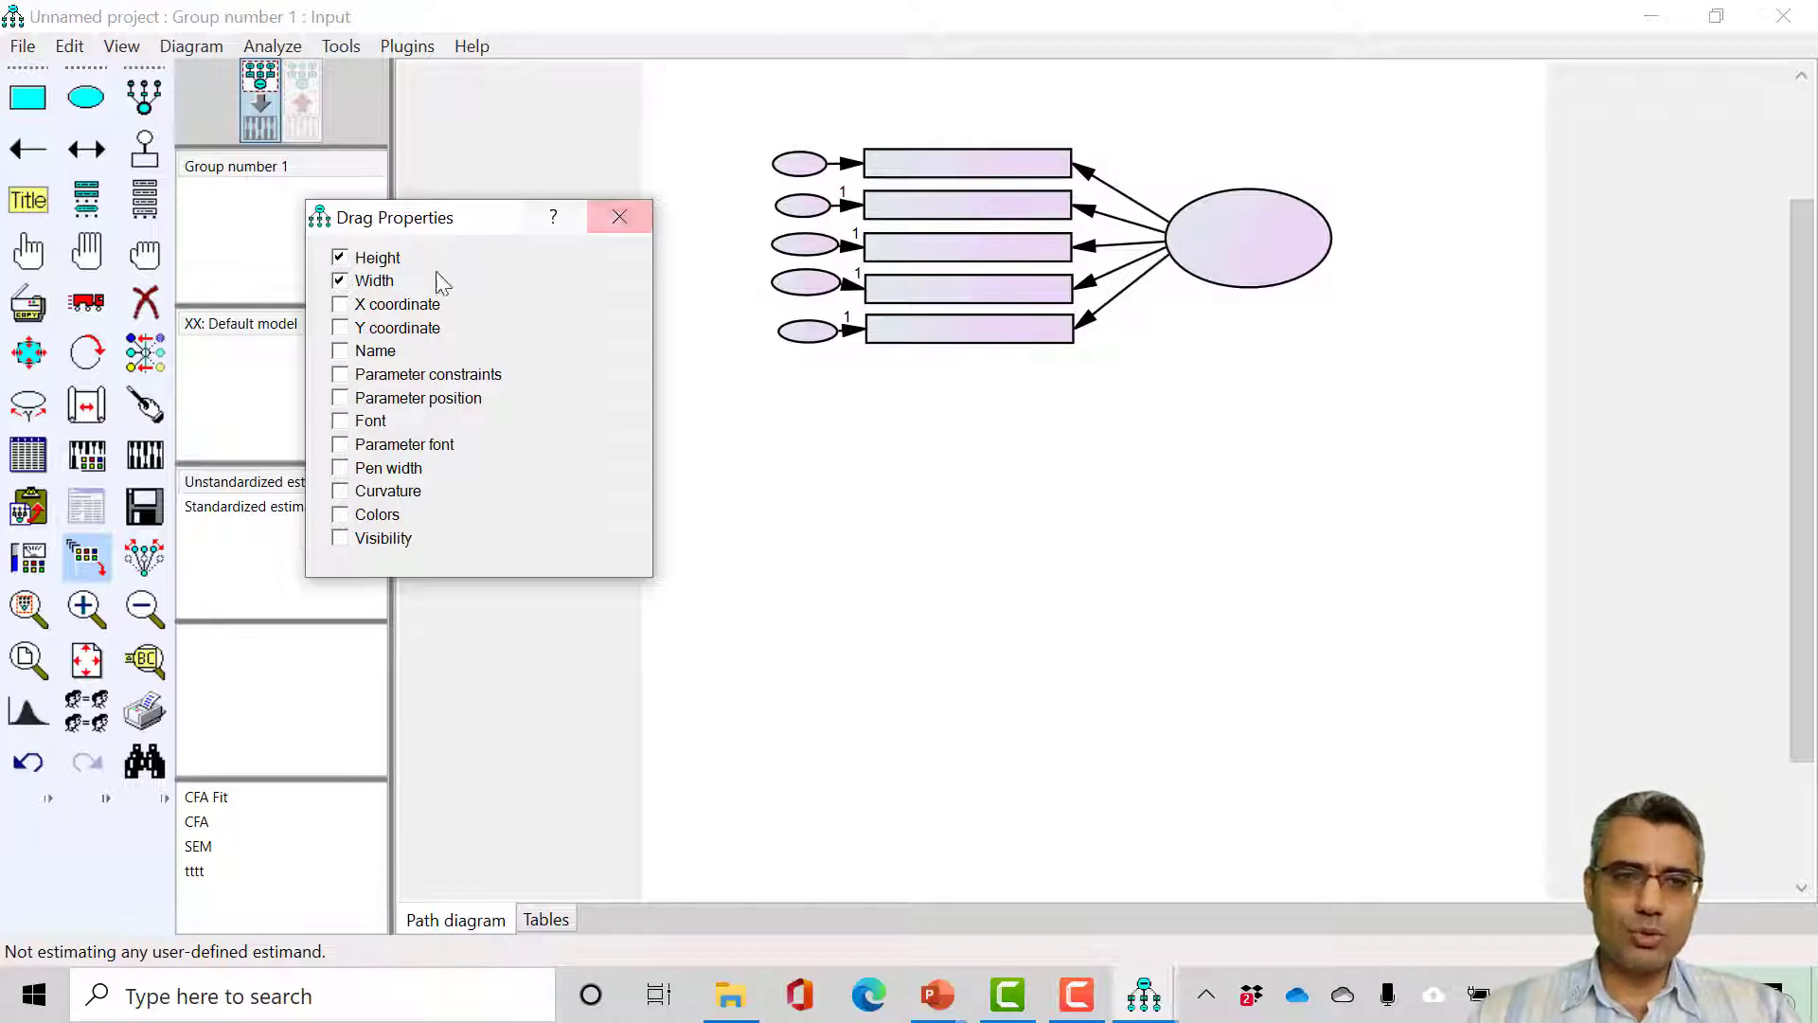
{"action": "left_click", "coordinate": [798, 171]}
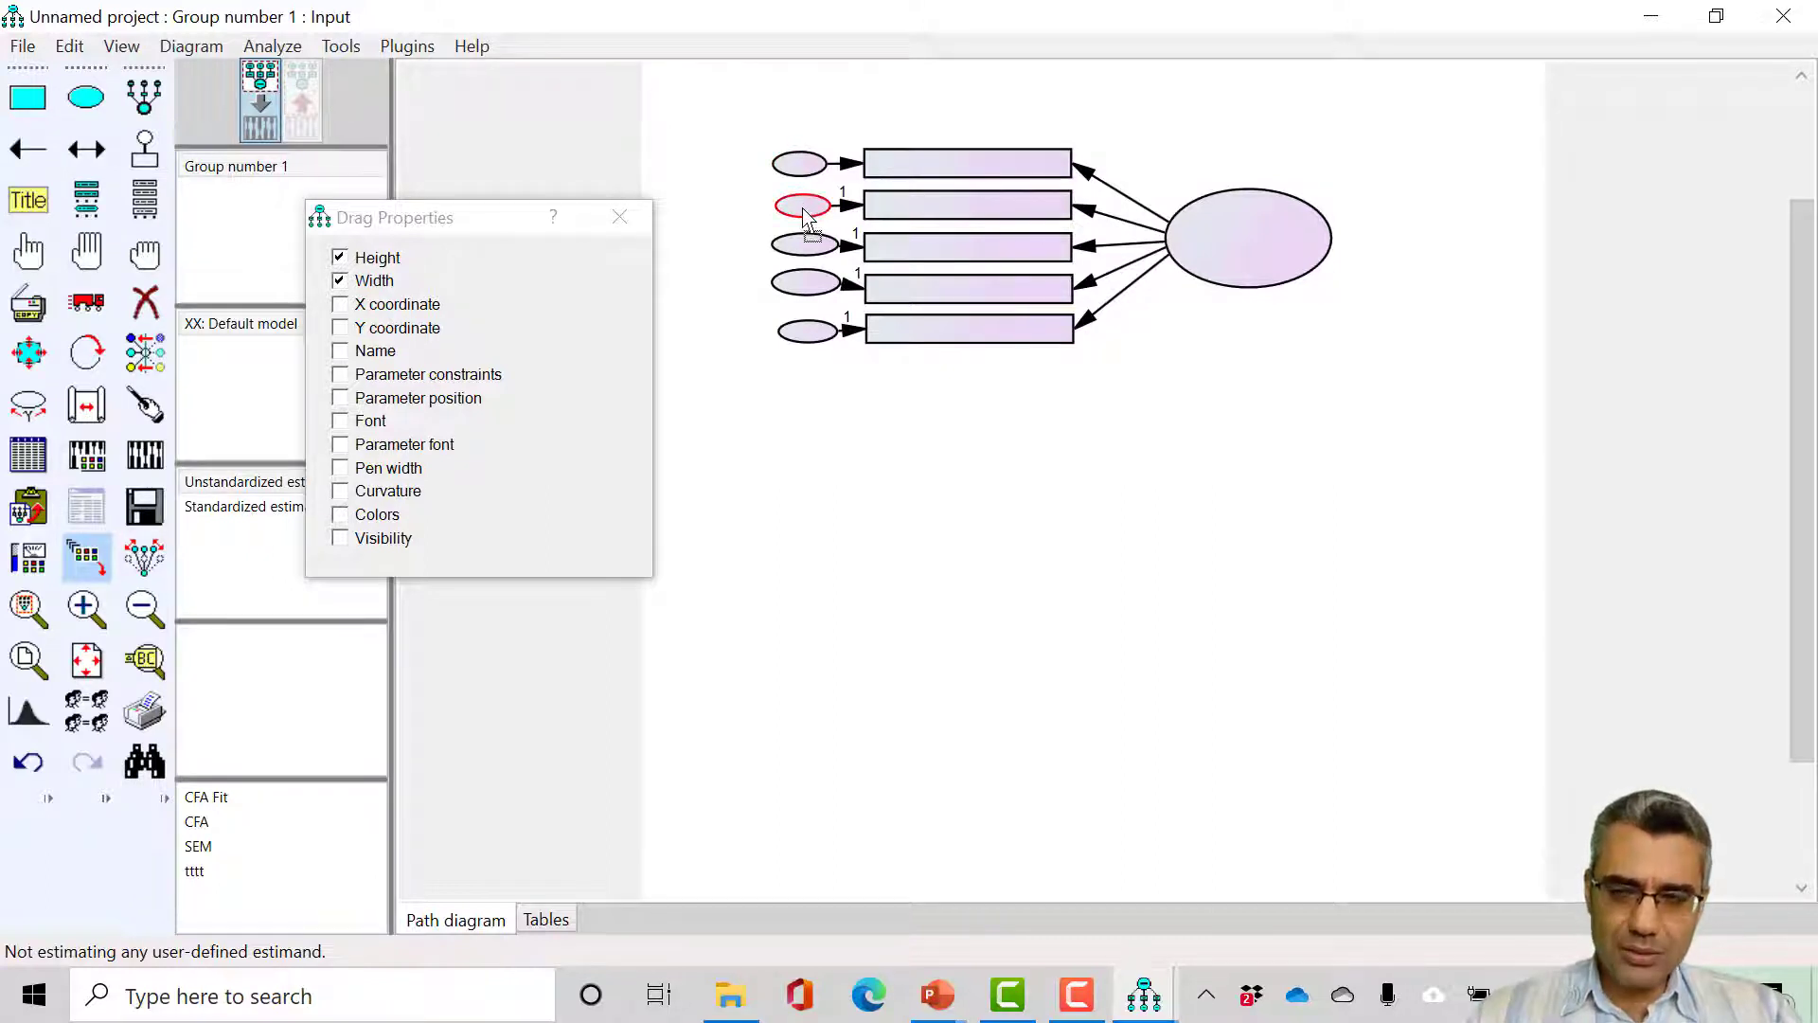
{"action": "left_click_drag", "start_coordinate": [805, 215], "coordinate": [806, 245]}
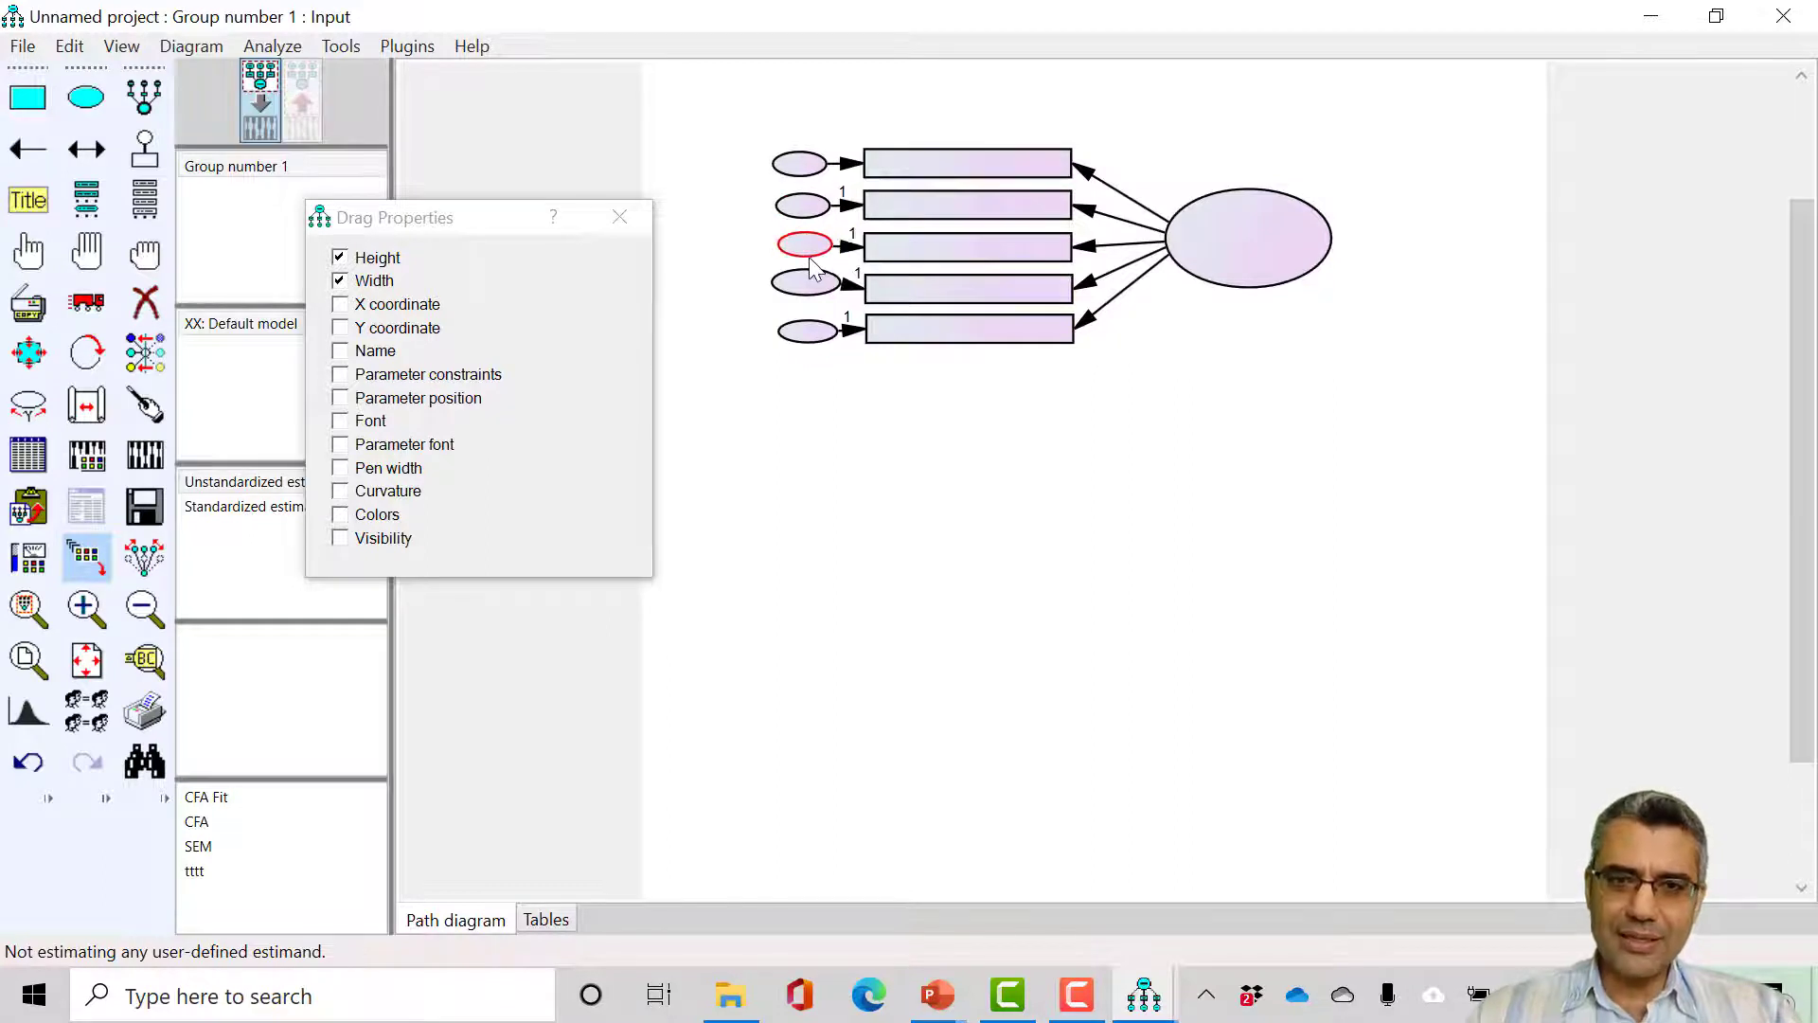
{"action": "left_click", "coordinate": [451, 219]}
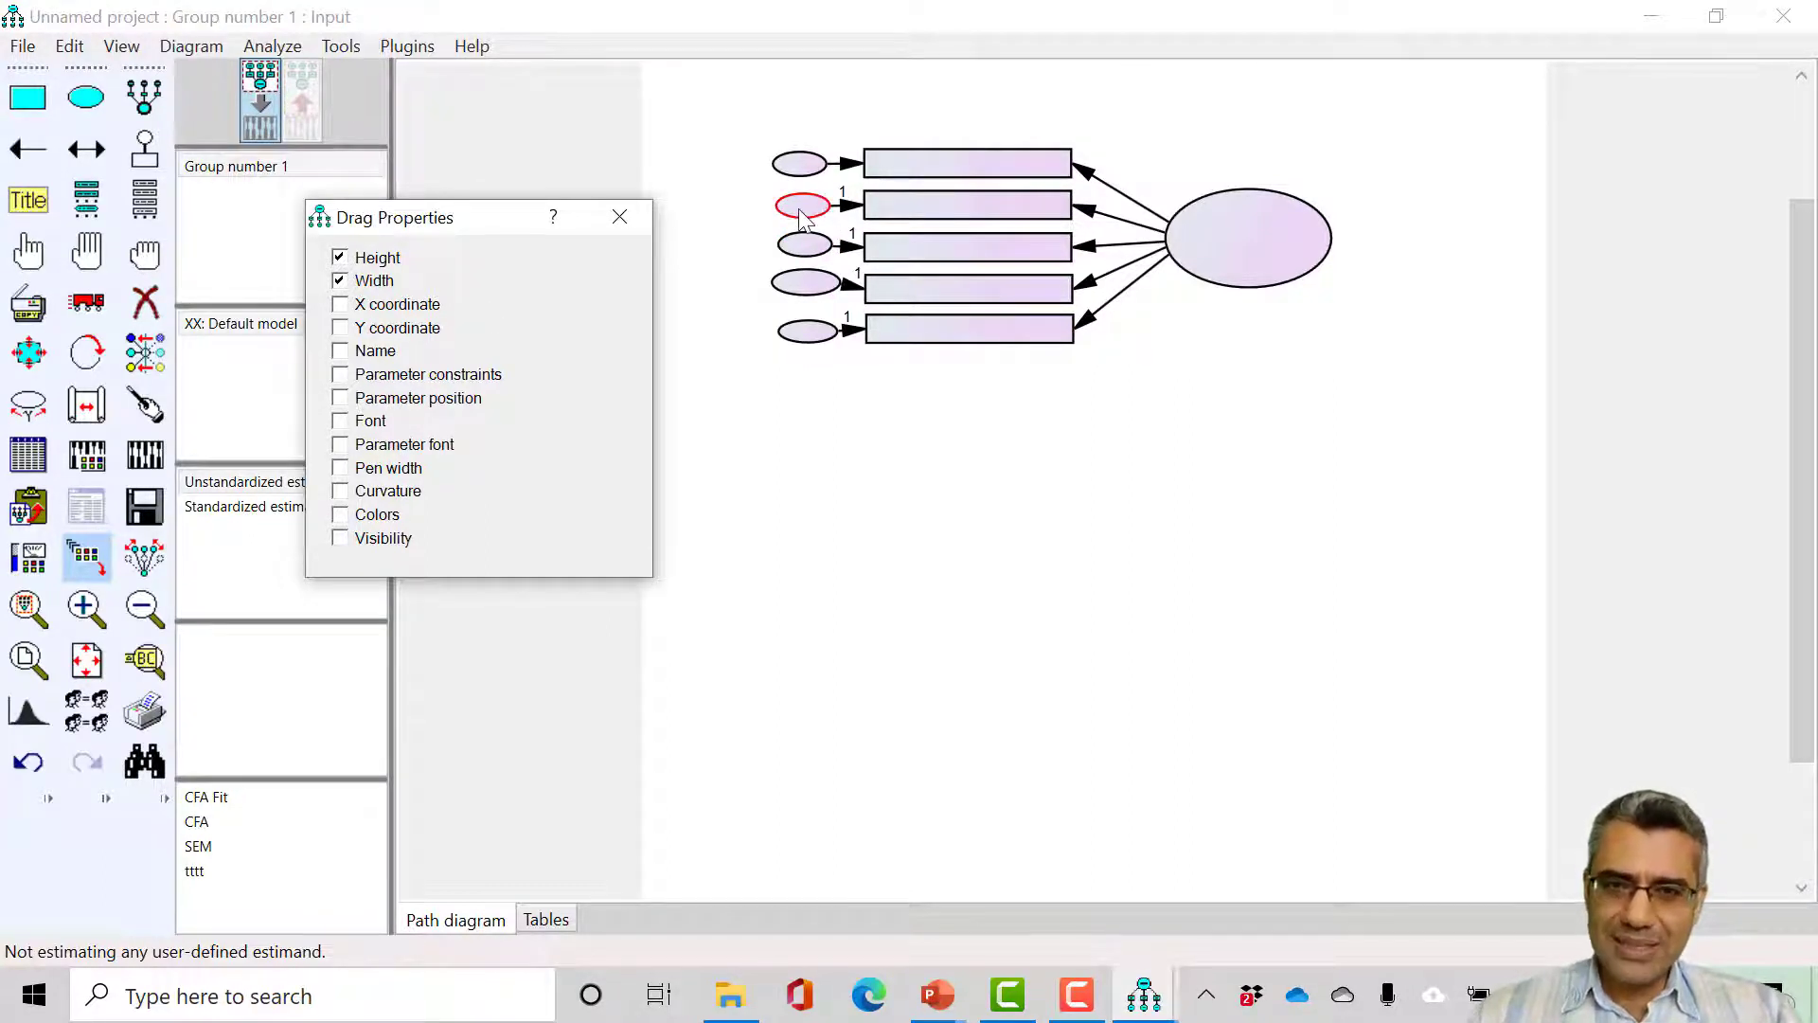
{"action": "left_click", "coordinate": [808, 254]}
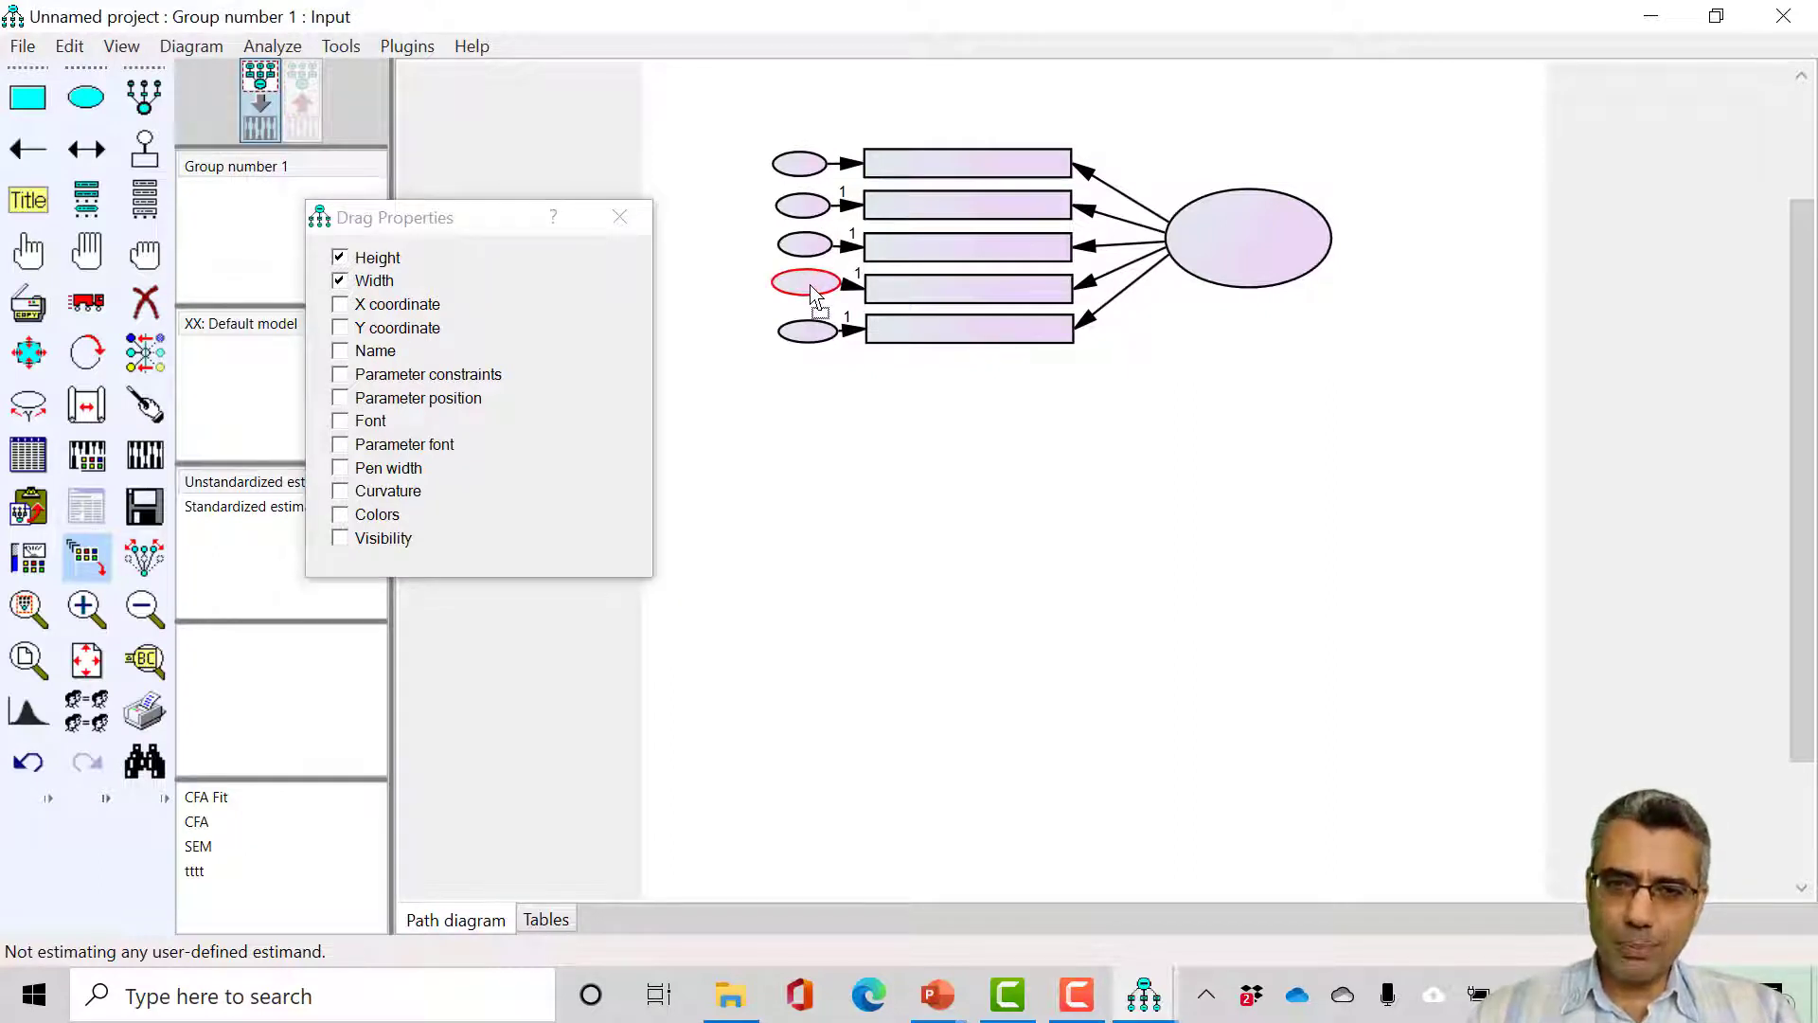
{"action": "left_click_drag", "start_coordinate": [813, 297], "coordinate": [811, 299]}
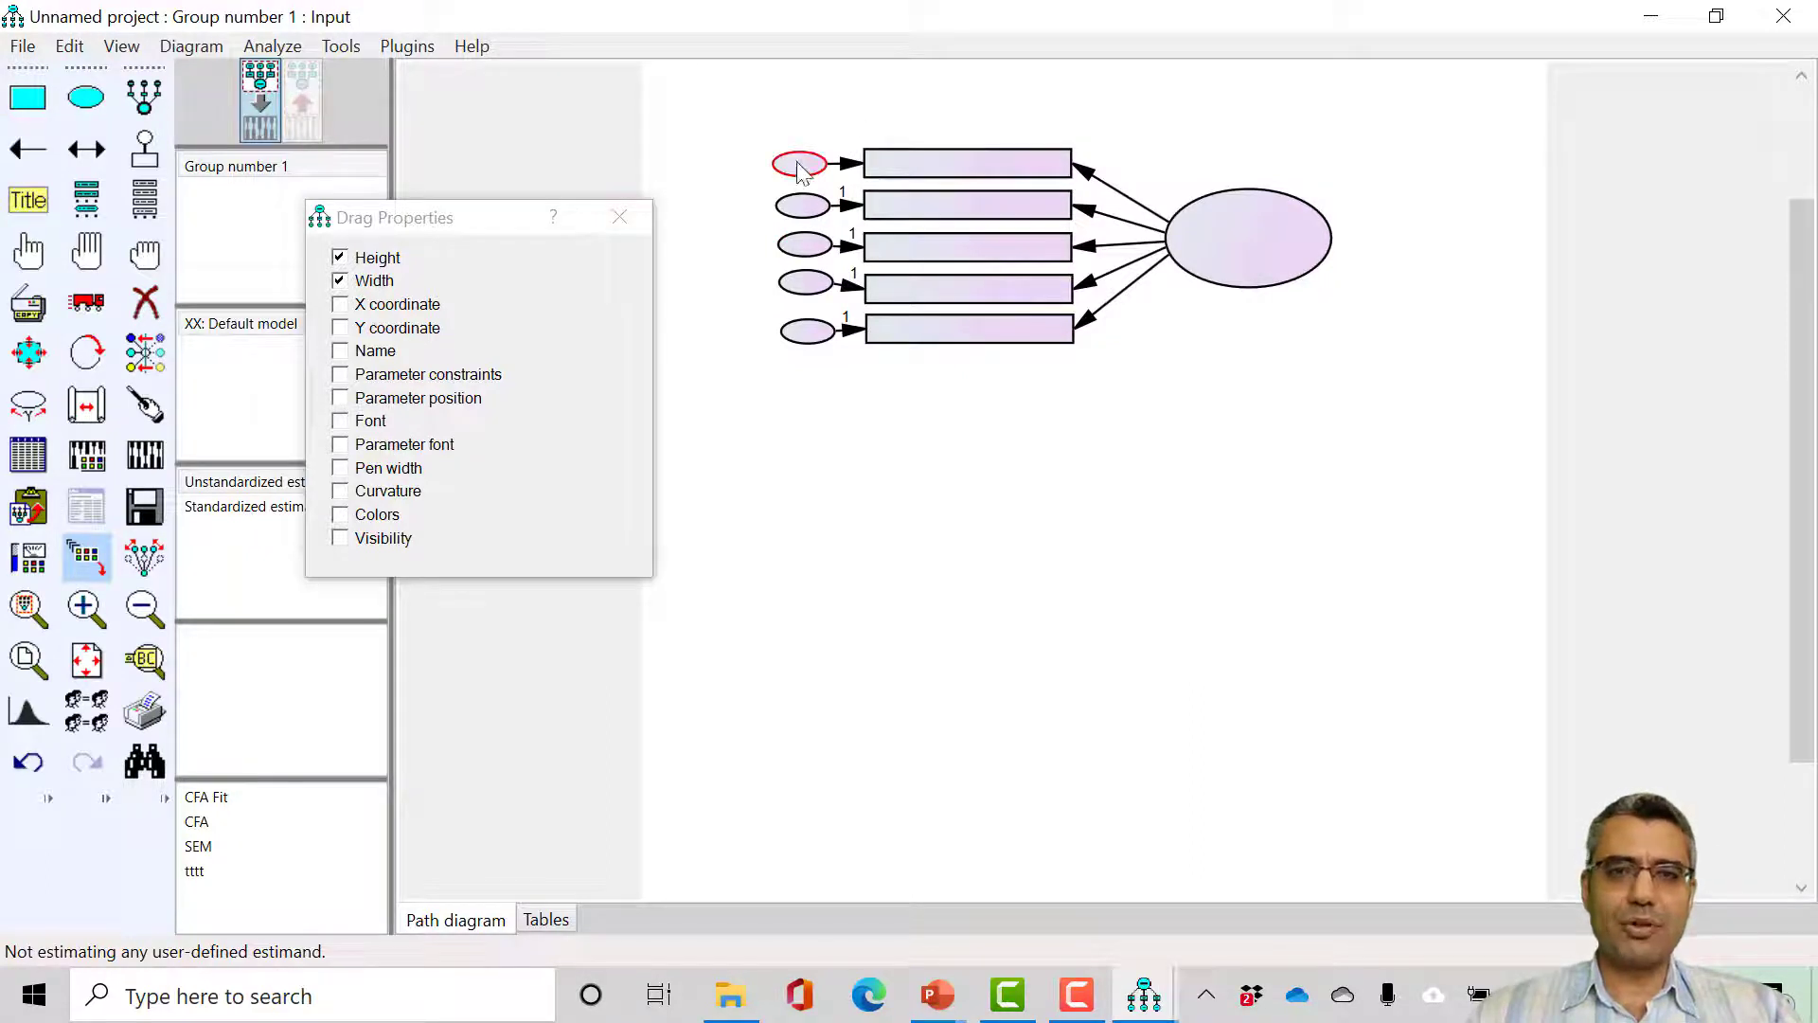
Step: Try copying the top error ellipse's height and width onto the large latent ellipse, and undo the change
{"action": "left_click_drag", "start_coordinate": [800, 168], "coordinate": [1248, 242]}
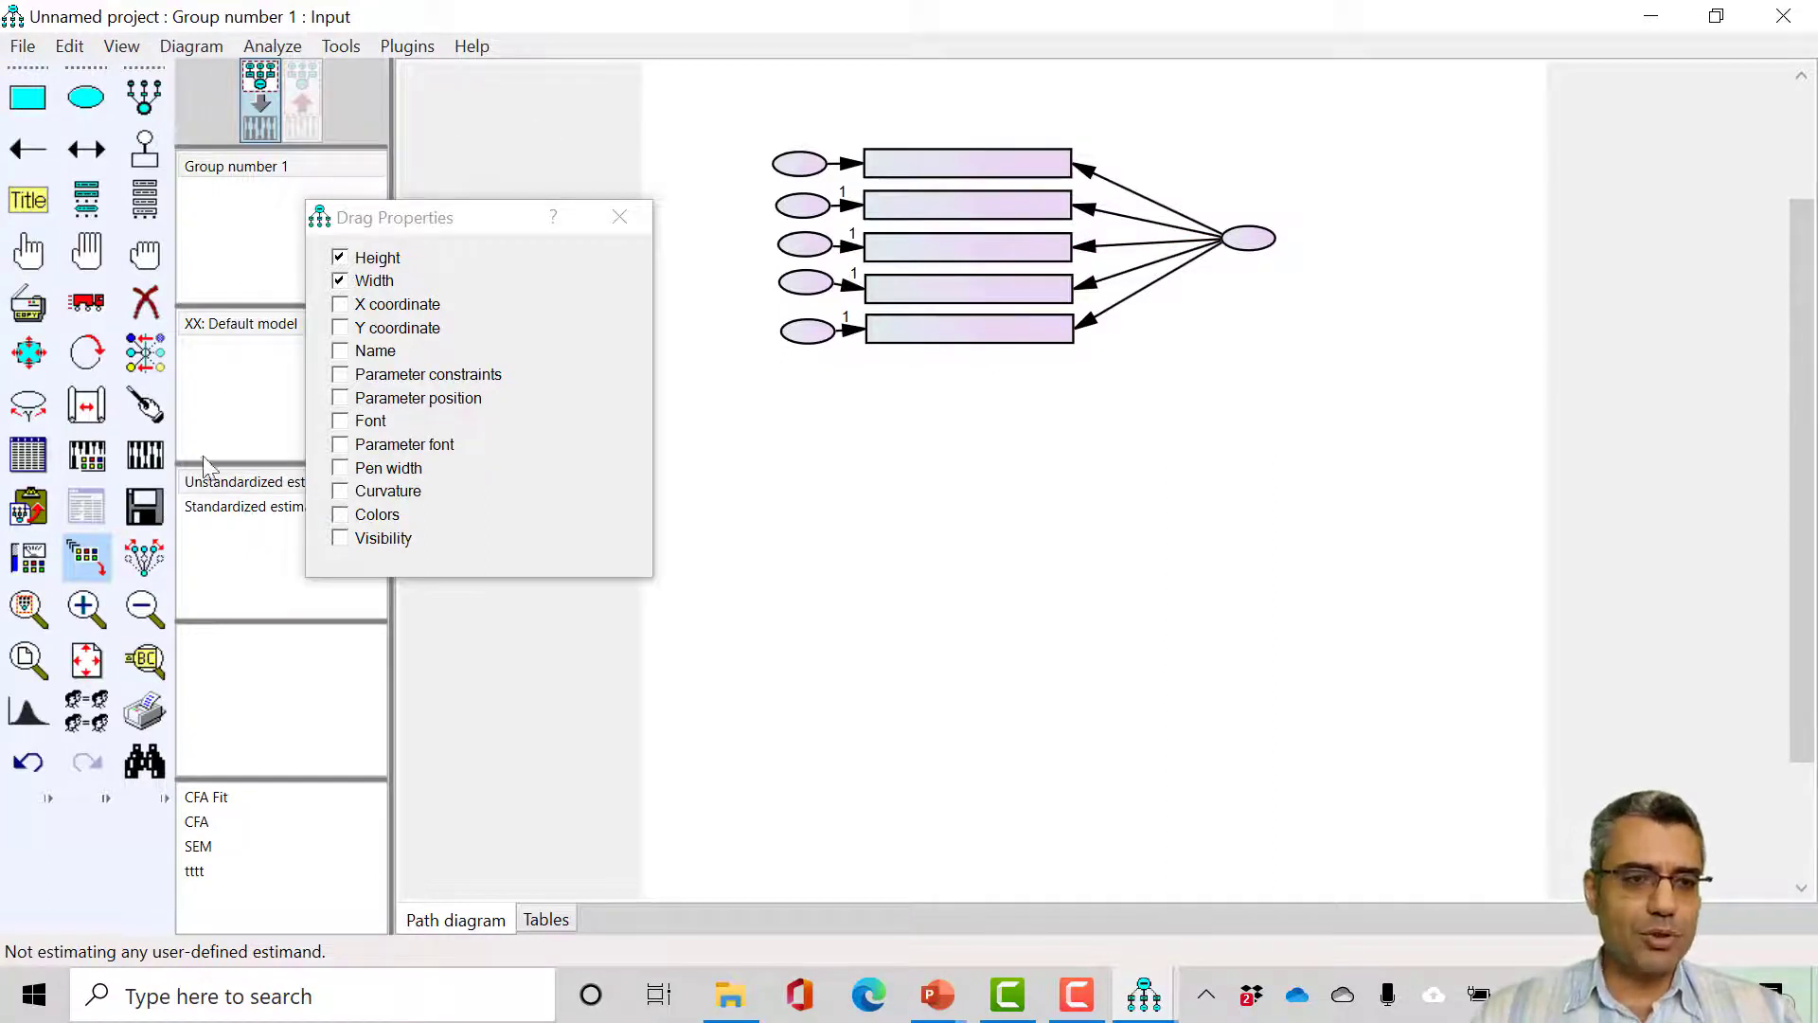
{"action": "left_click", "coordinate": [29, 763]}
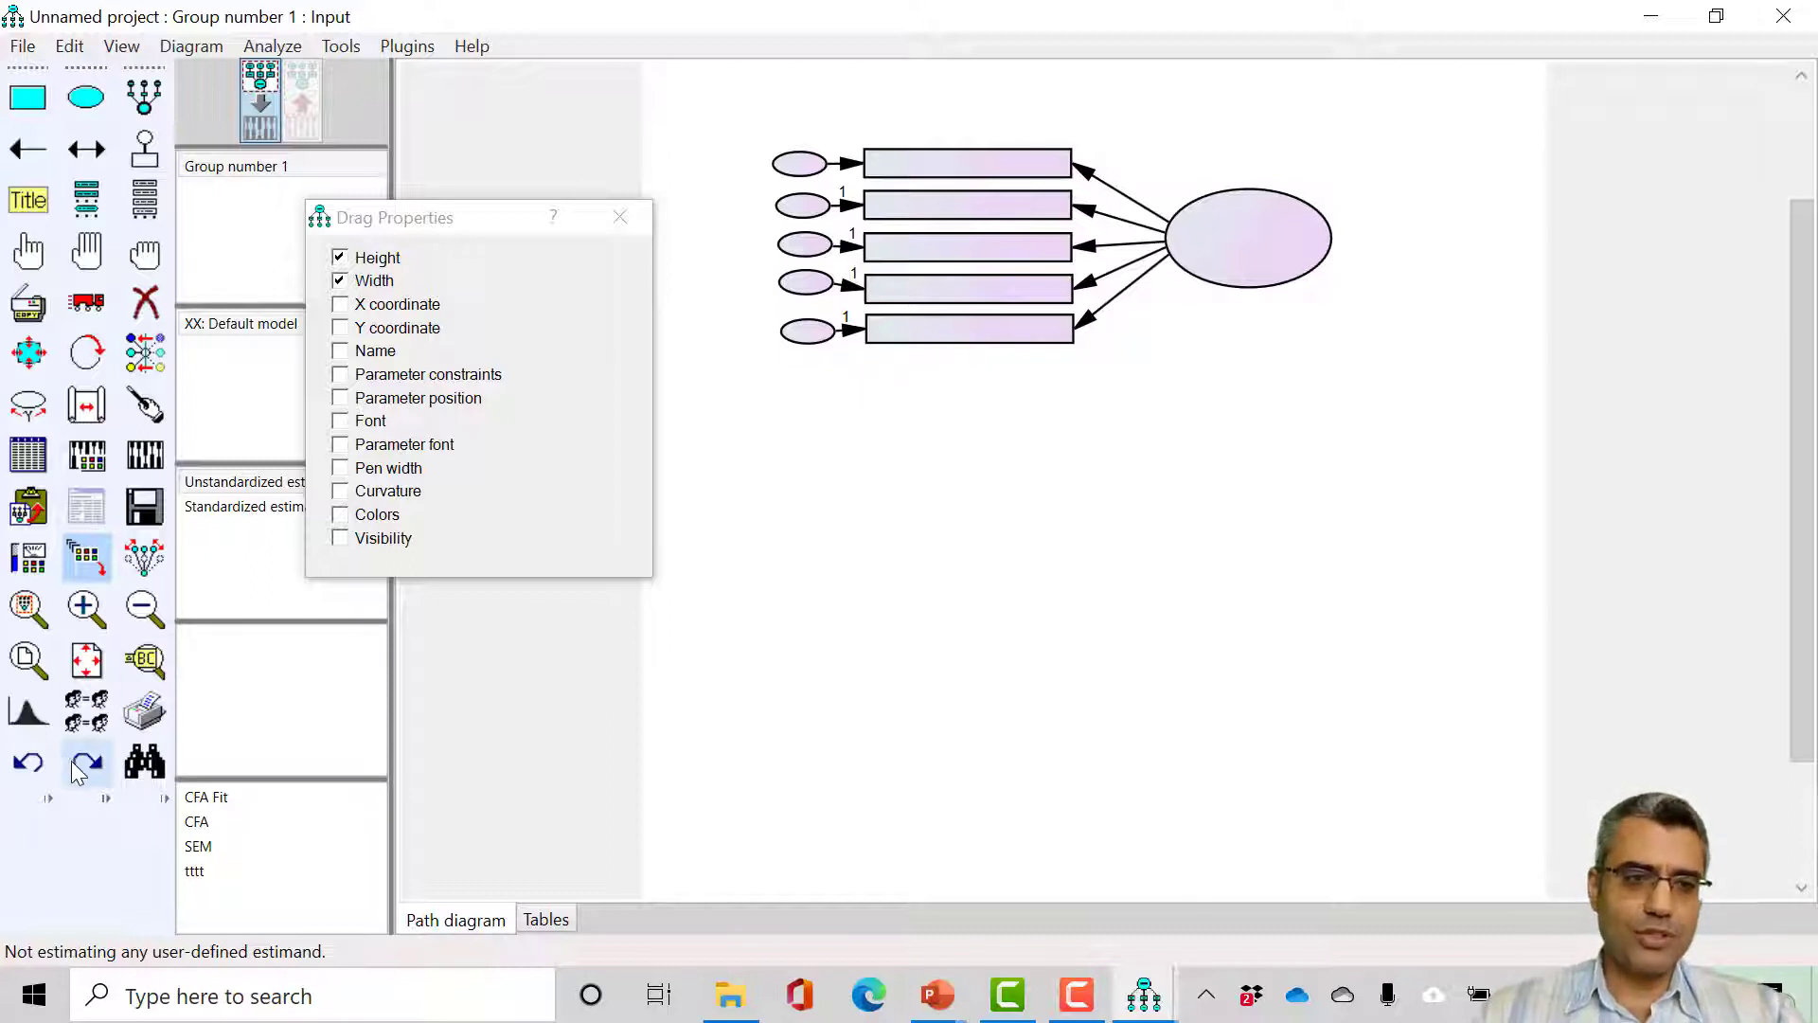
{"action": "left_click", "coordinate": [28, 765]}
{"action": "left_click", "coordinate": [28, 765]}
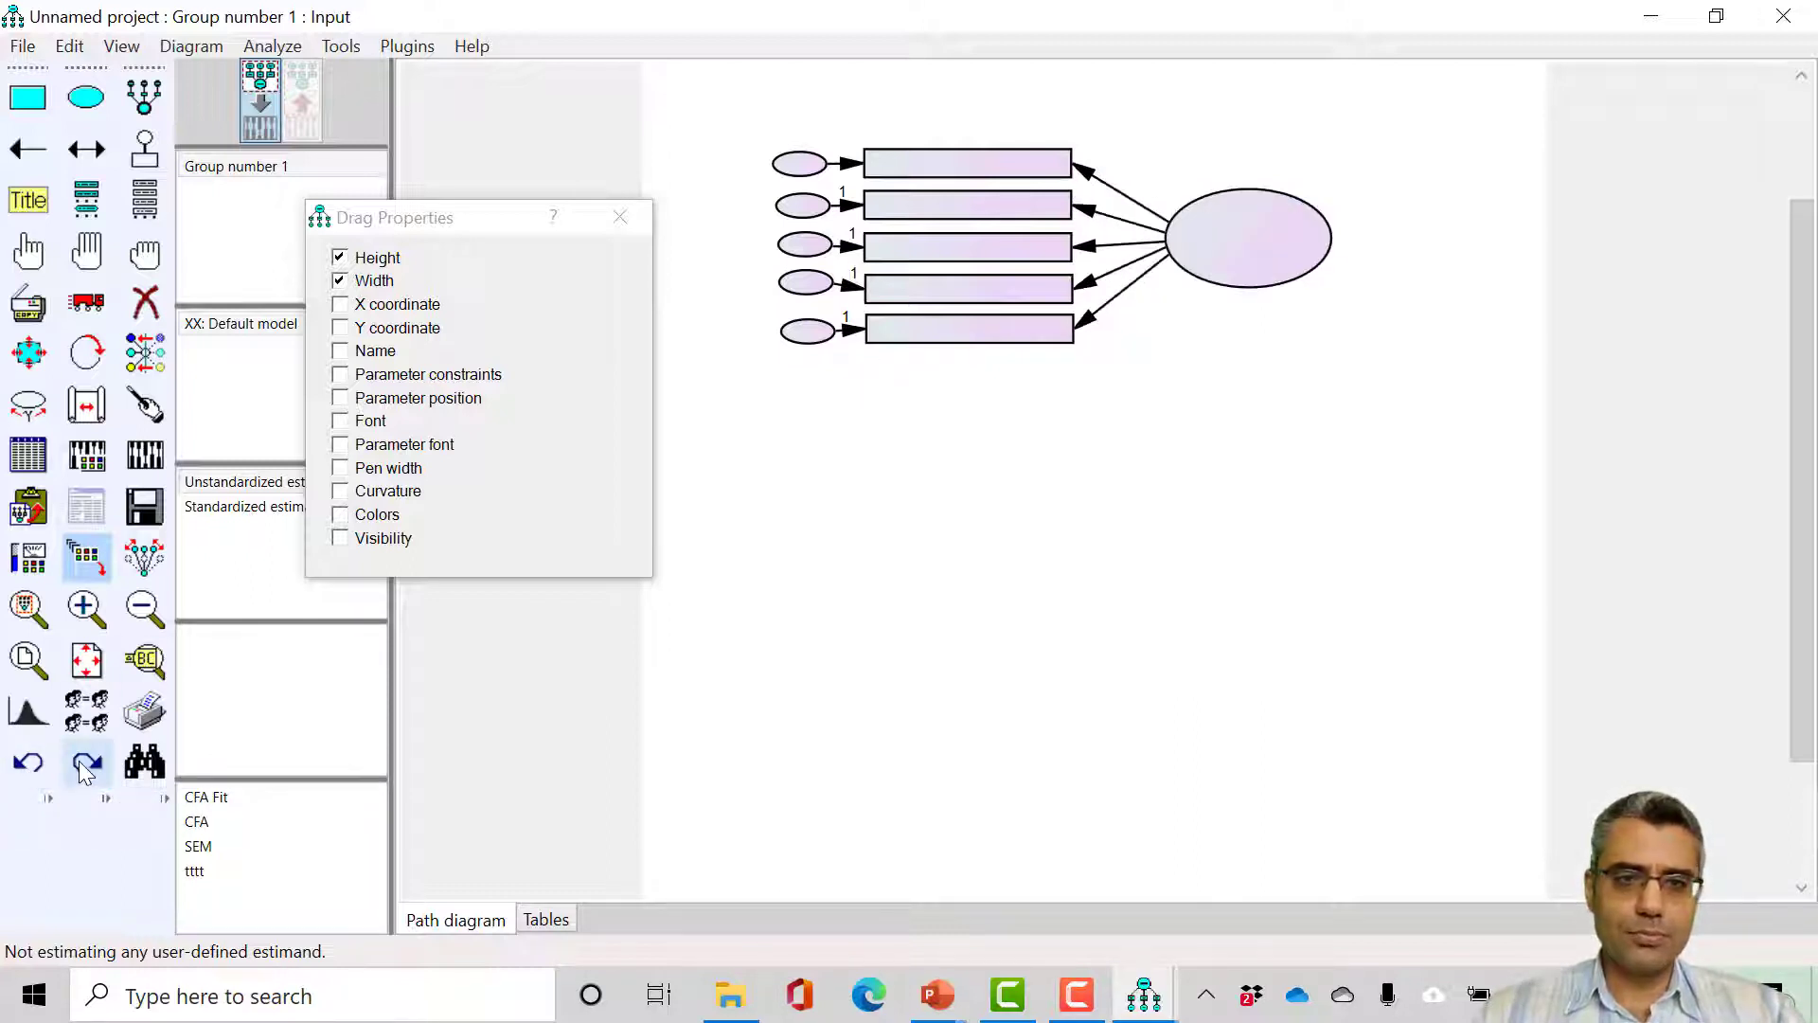
{"action": "left_click", "coordinate": [87, 762]}
{"action": "left_click", "coordinate": [29, 765]}
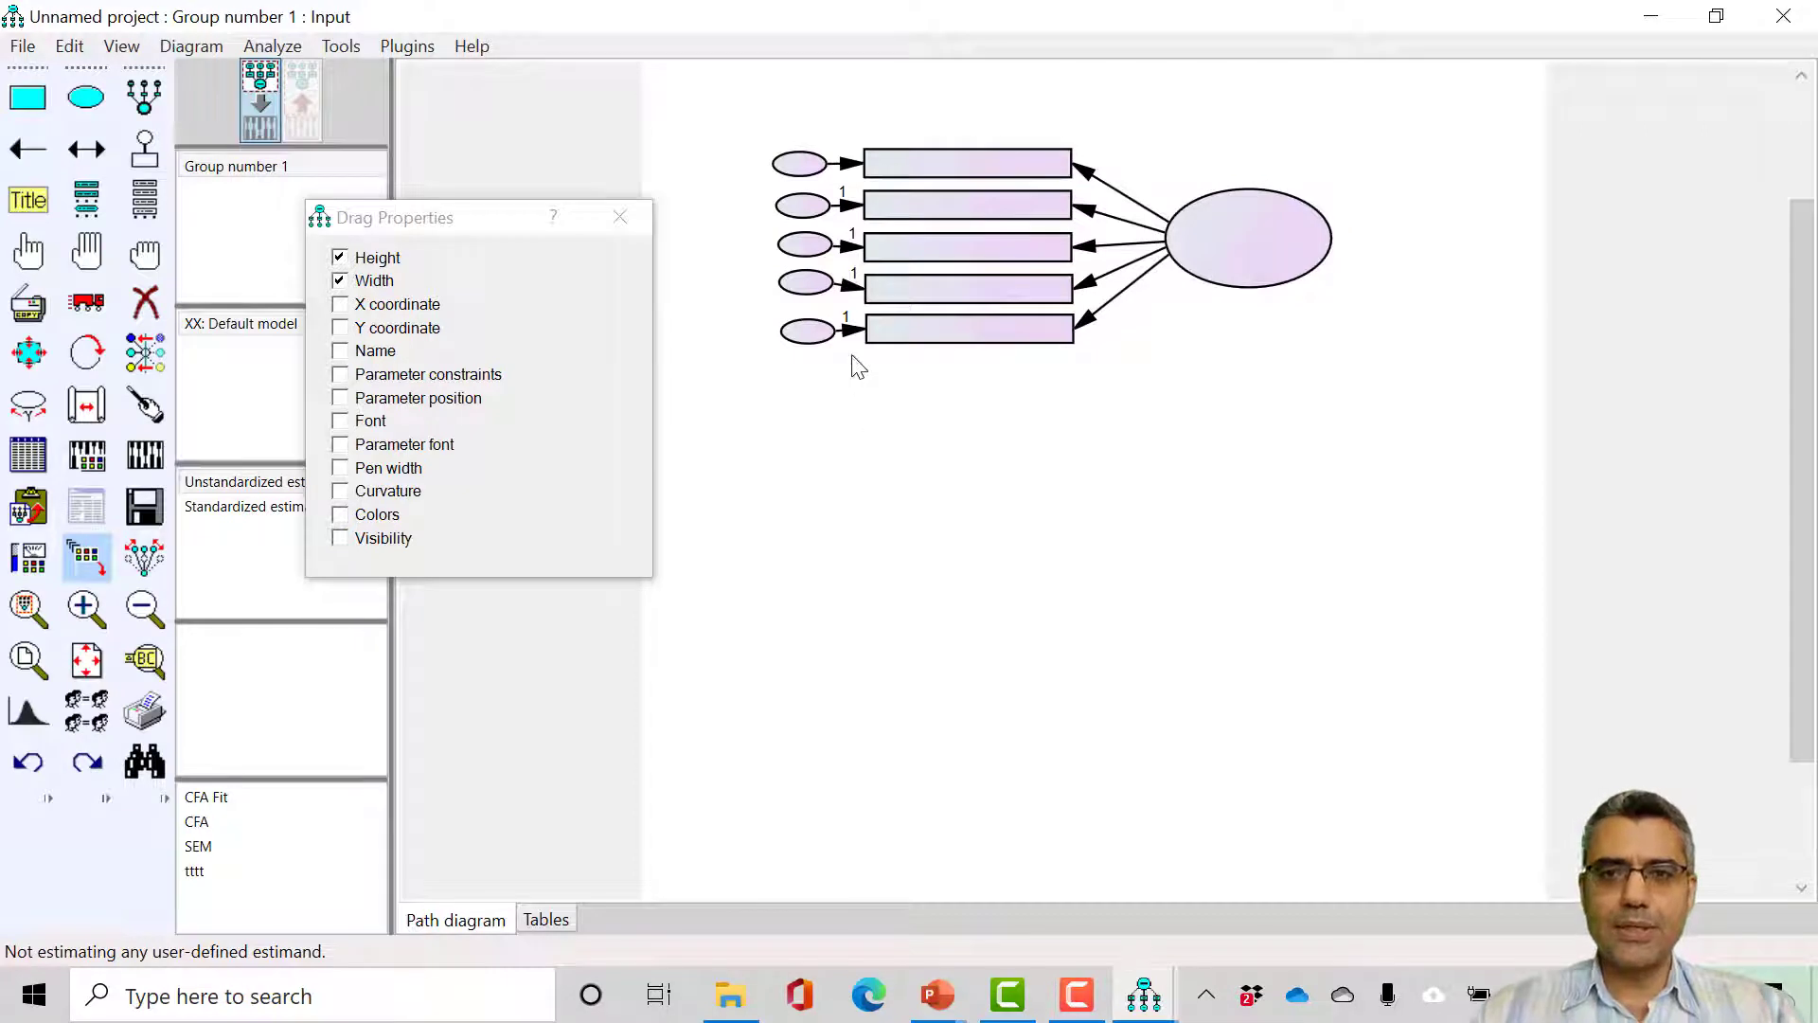
Step: Clear Height and Width in Drag Properties, and move the two lowest rectangles out of line with the ones above
{"action": "left_click", "coordinate": [339, 281]}
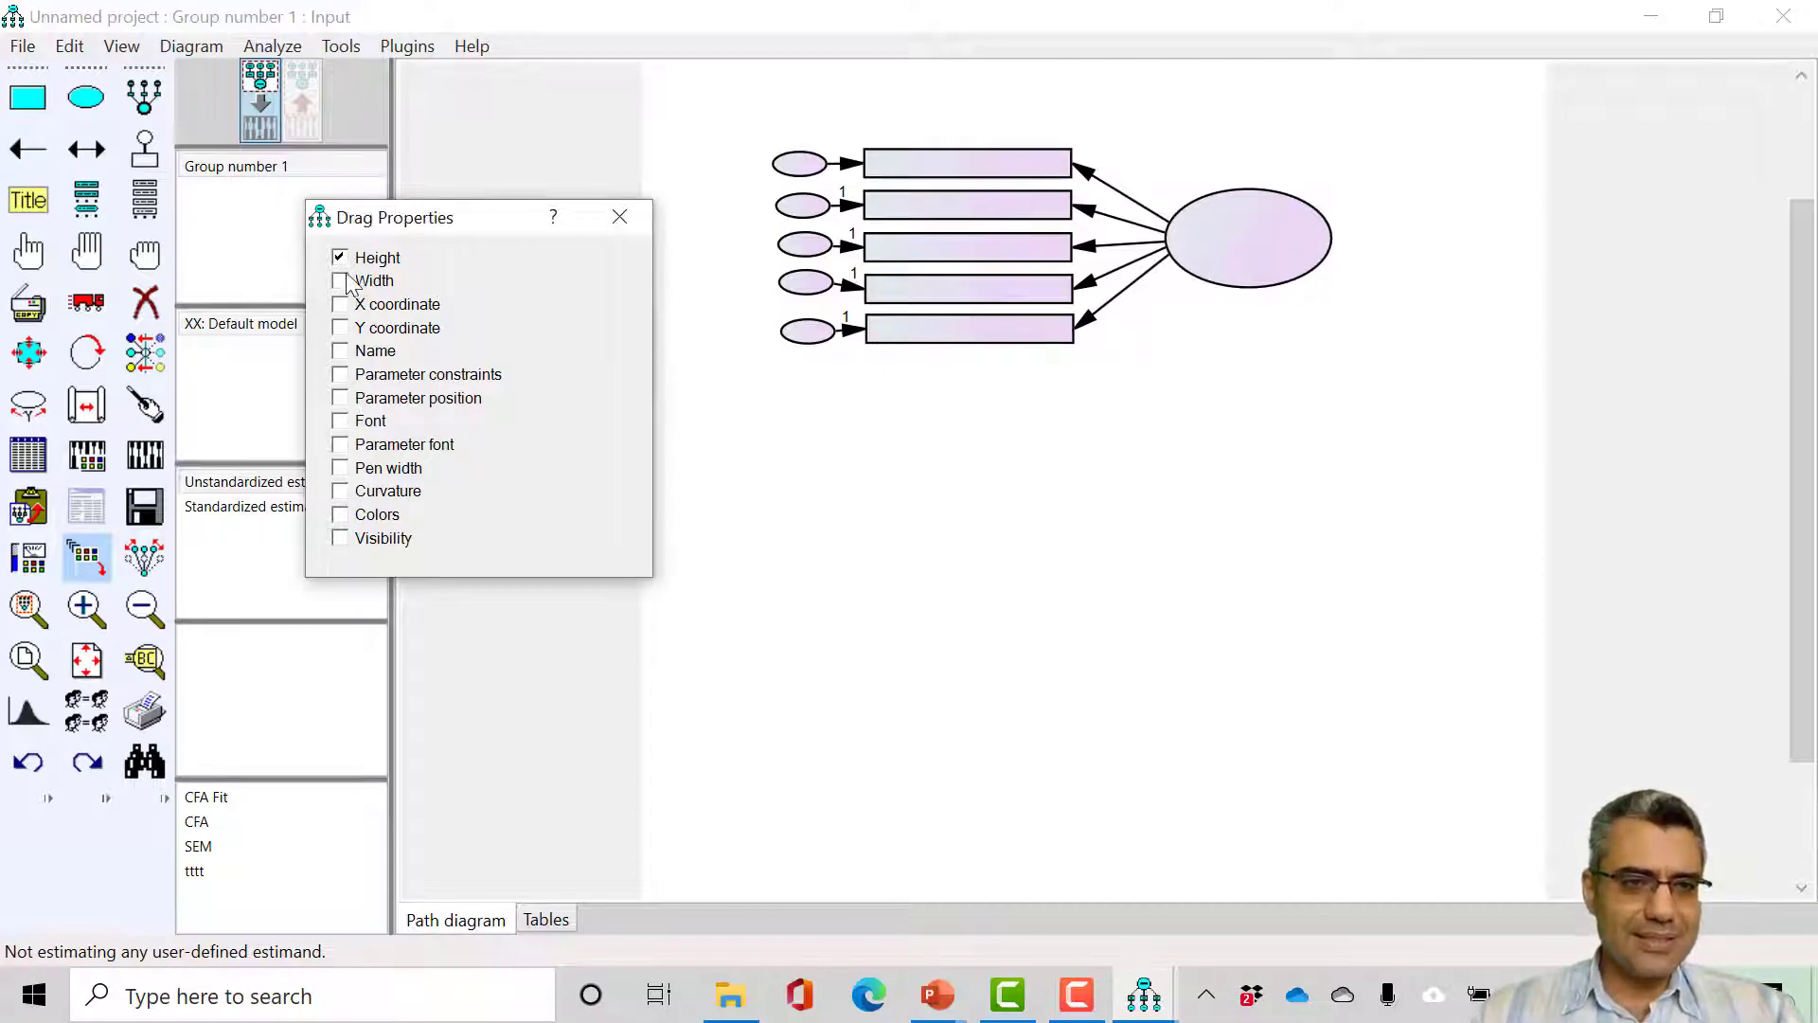
{"action": "left_click", "coordinate": [339, 257]}
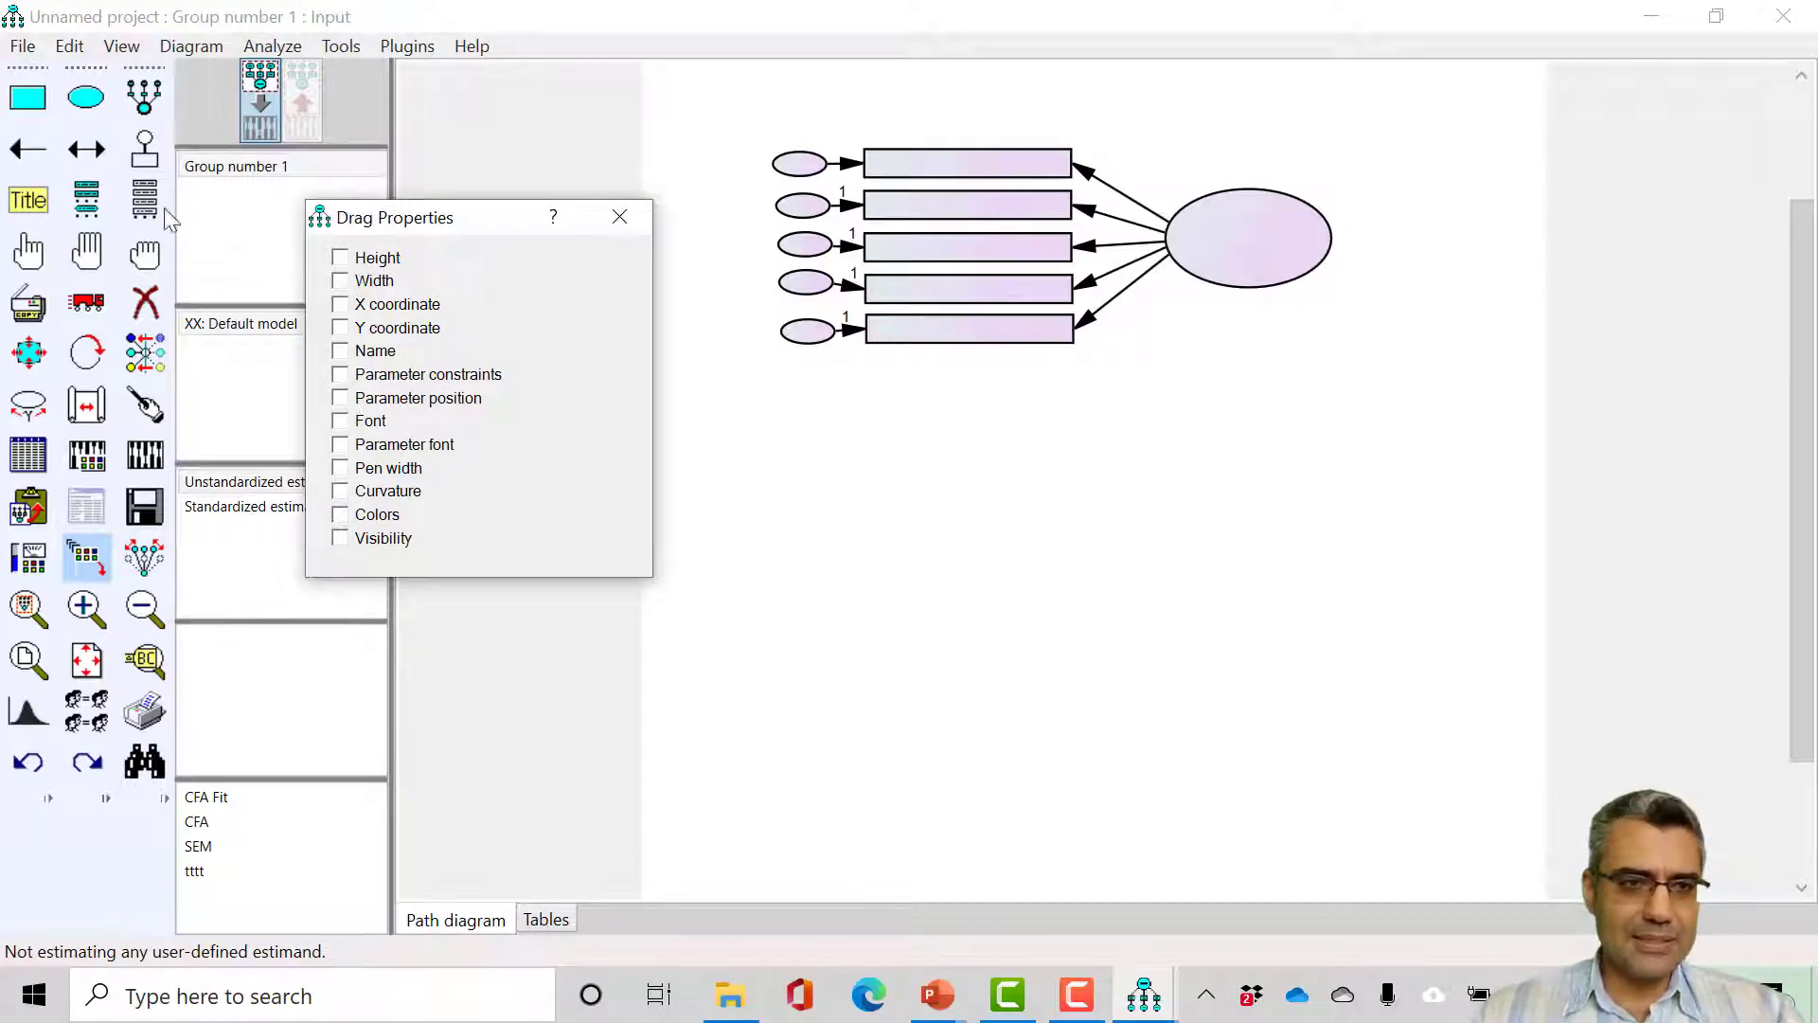
{"action": "left_click", "coordinate": [86, 301]}
{"action": "left_click_drag", "start_coordinate": [922, 335], "coordinate": [872, 396]}
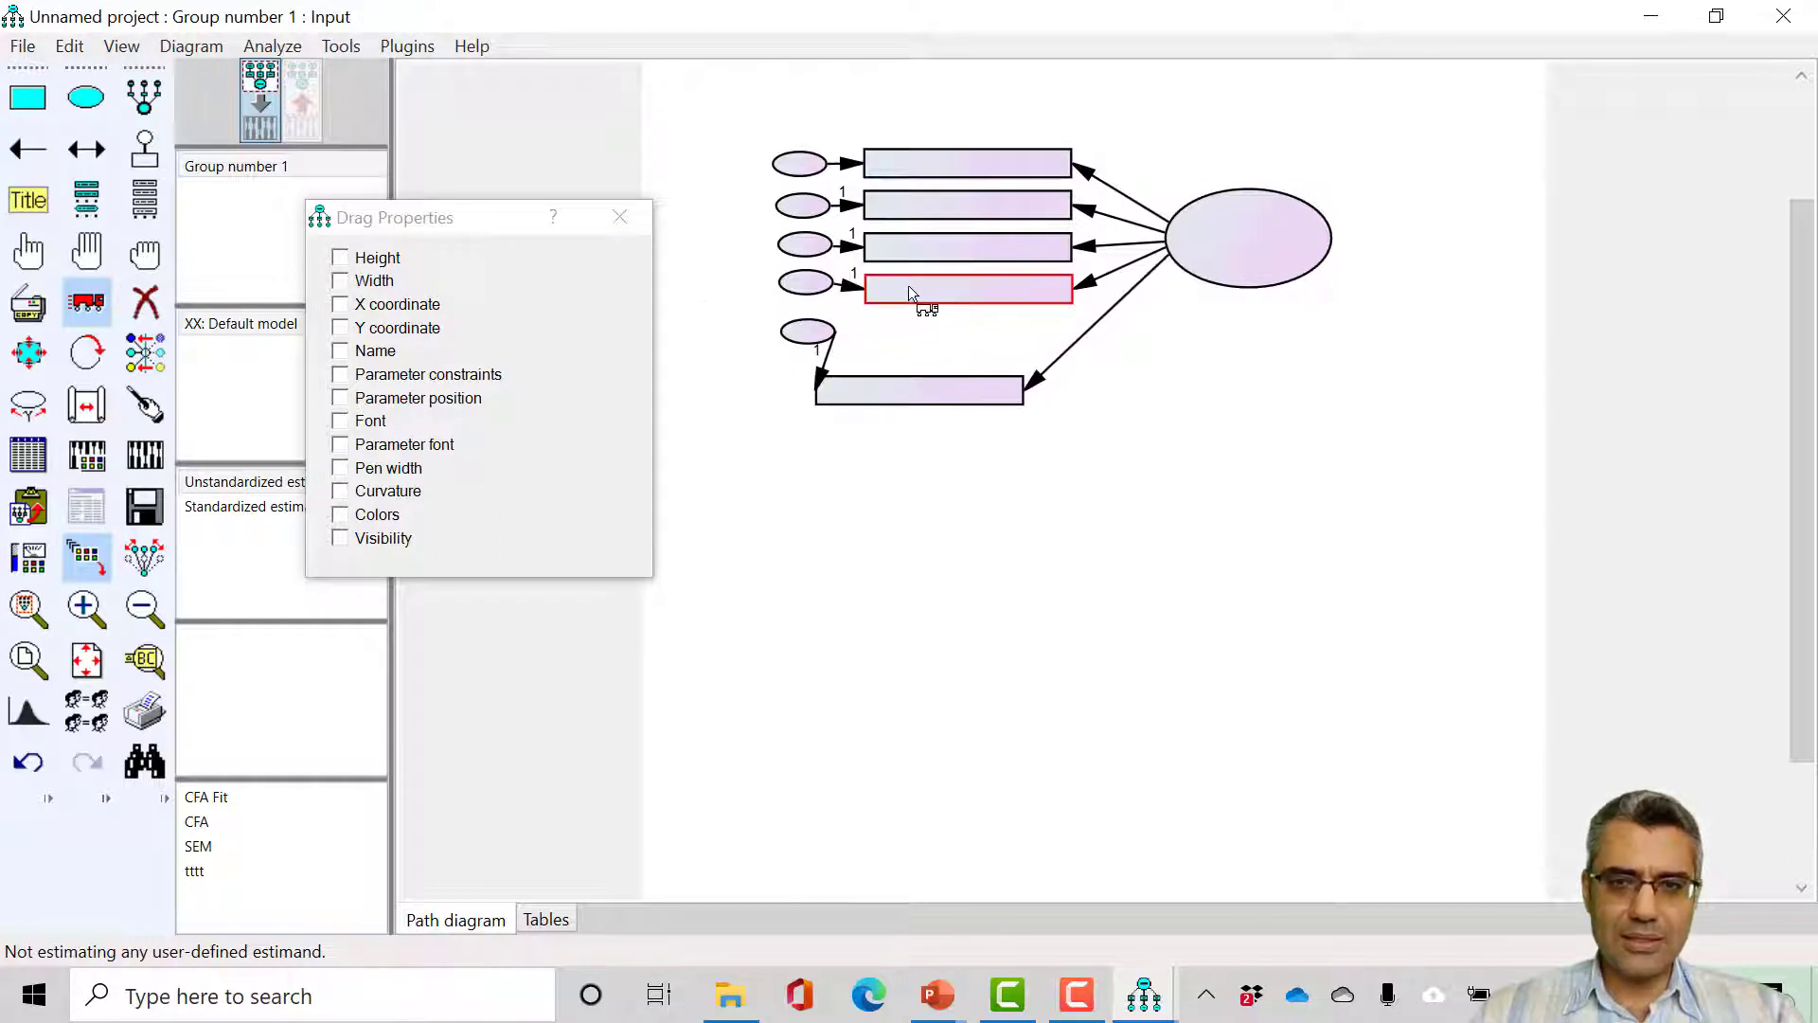
{"action": "left_click_drag", "start_coordinate": [908, 286], "coordinate": [973, 320]}
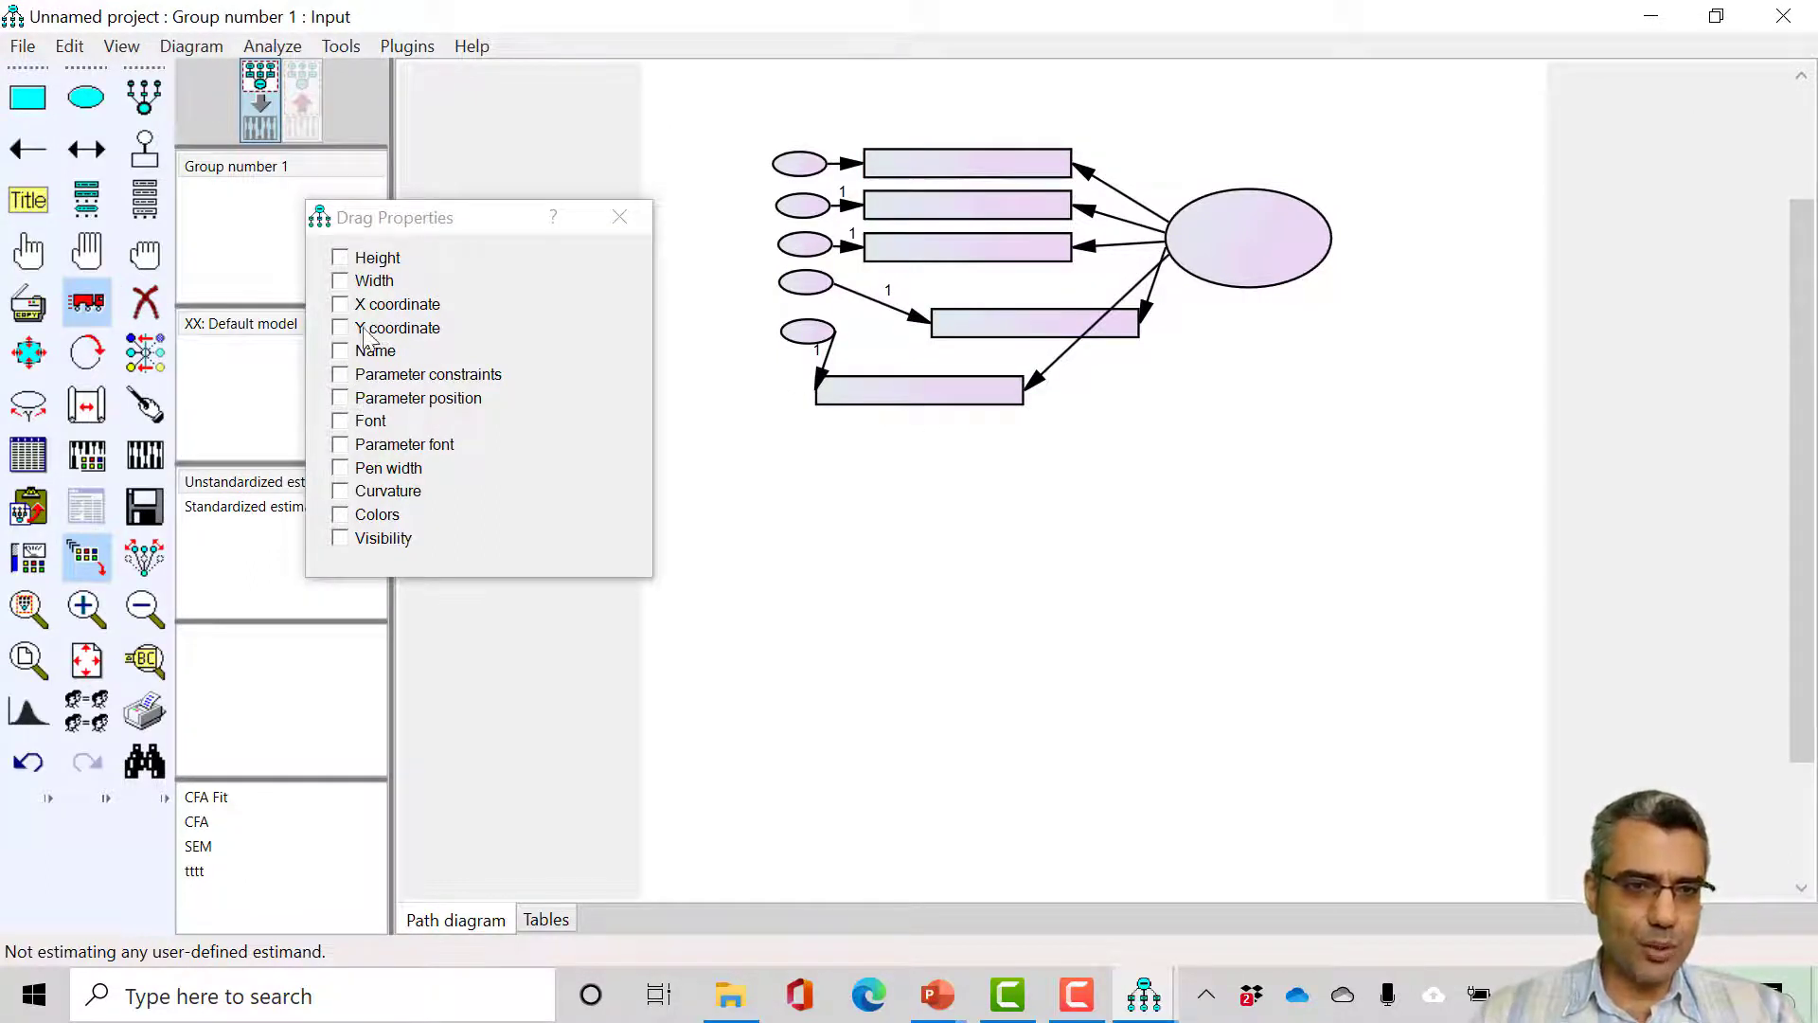
Step: Copy only the third rectangle's X coordinate to the displaced fourth rectangle with Drag Properties
{"action": "left_click", "coordinate": [346, 304]}
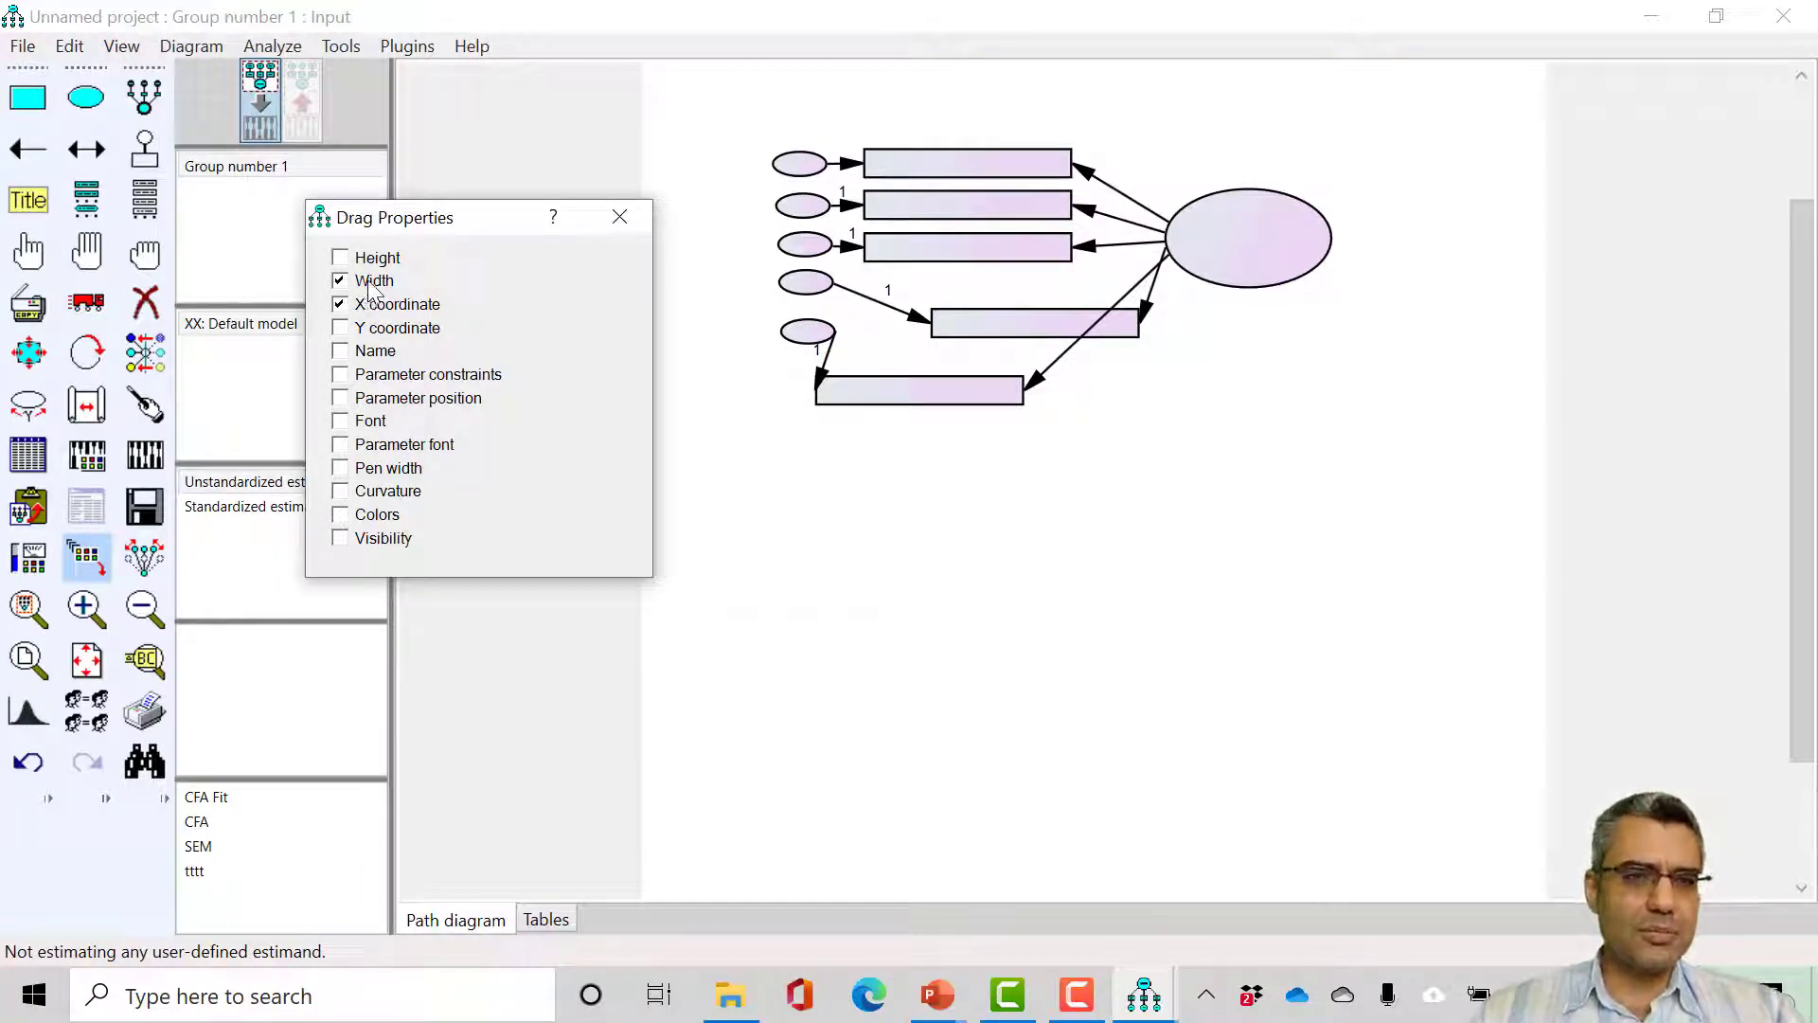
{"action": "left_click", "coordinate": [368, 284]}
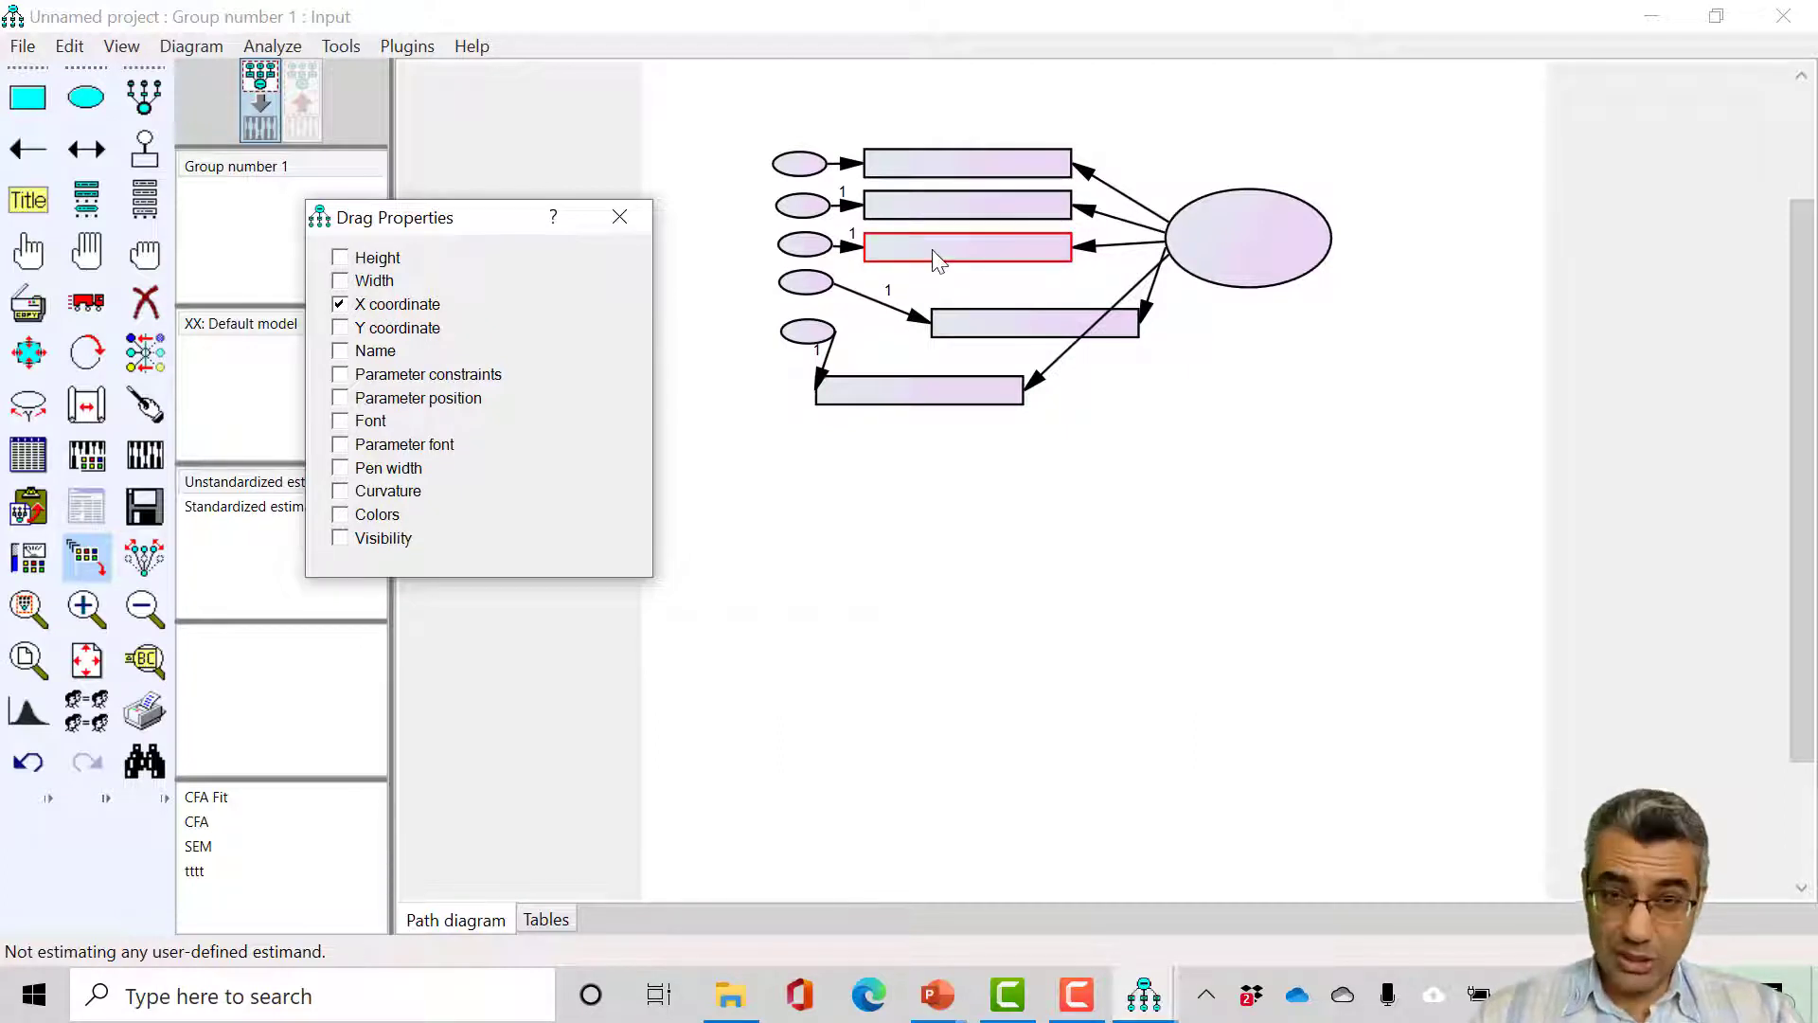
{"action": "left_click_drag", "start_coordinate": [932, 251], "coordinate": [1015, 322]}
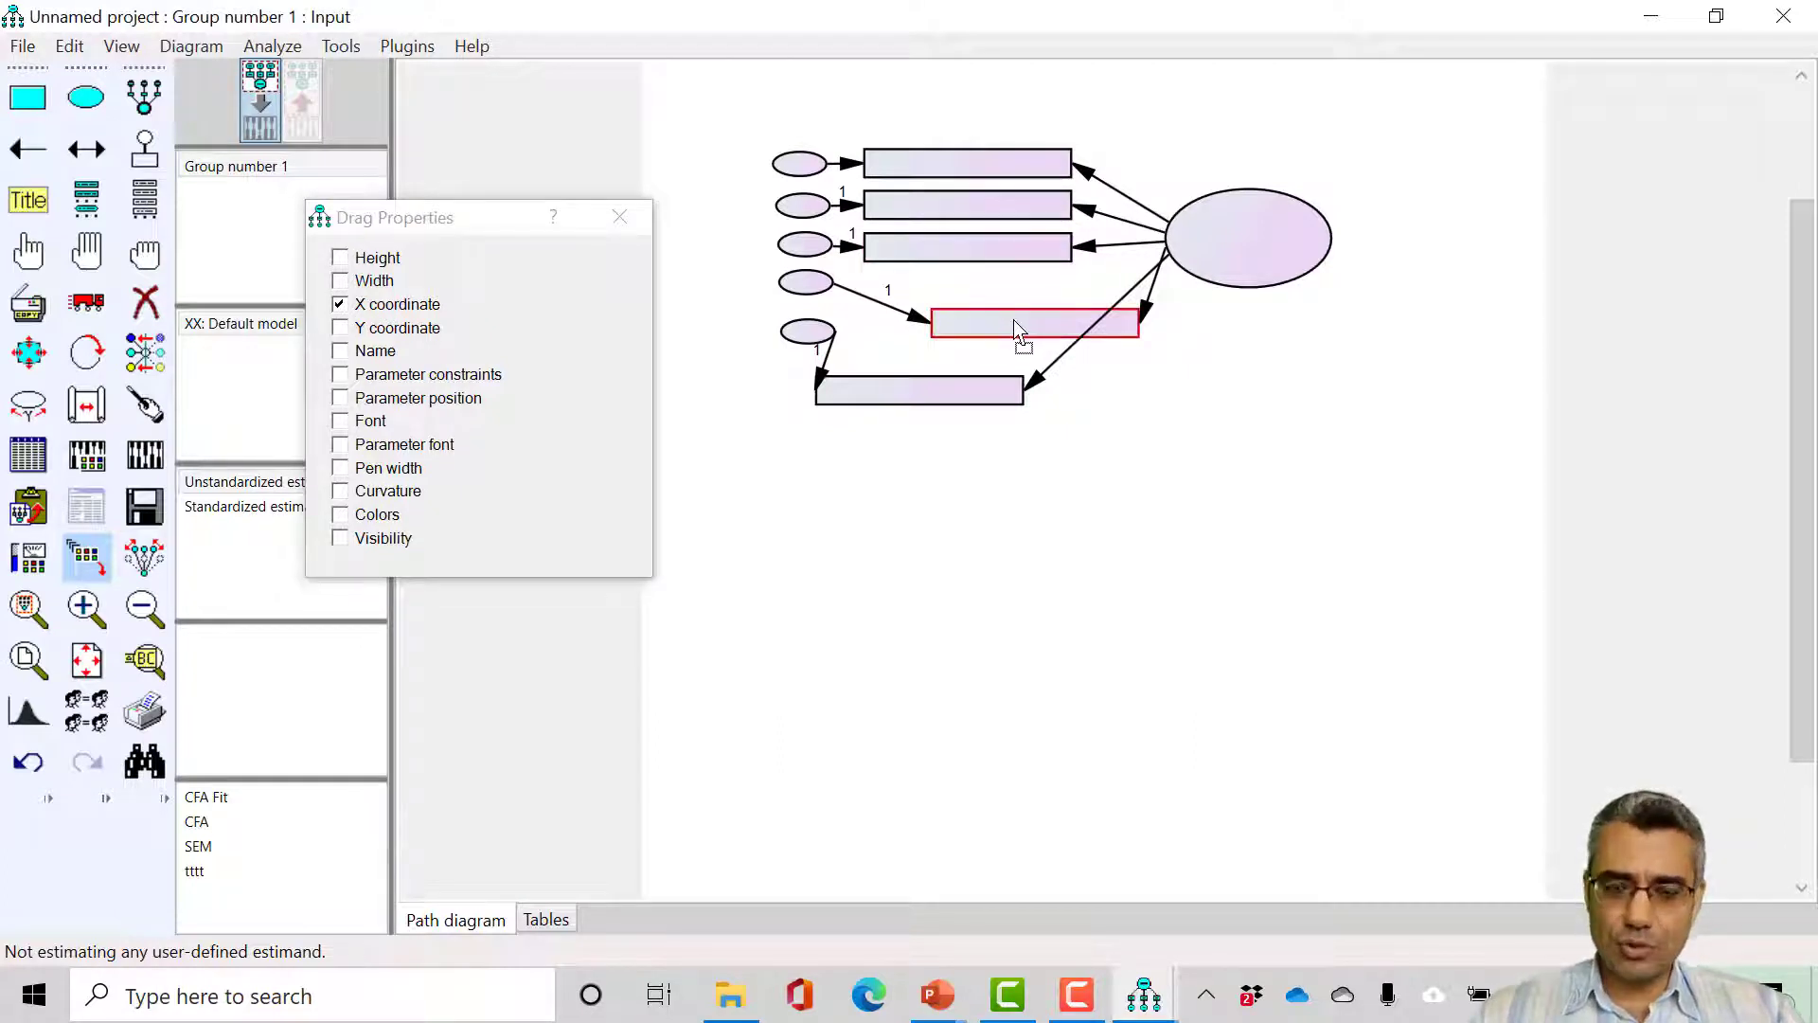
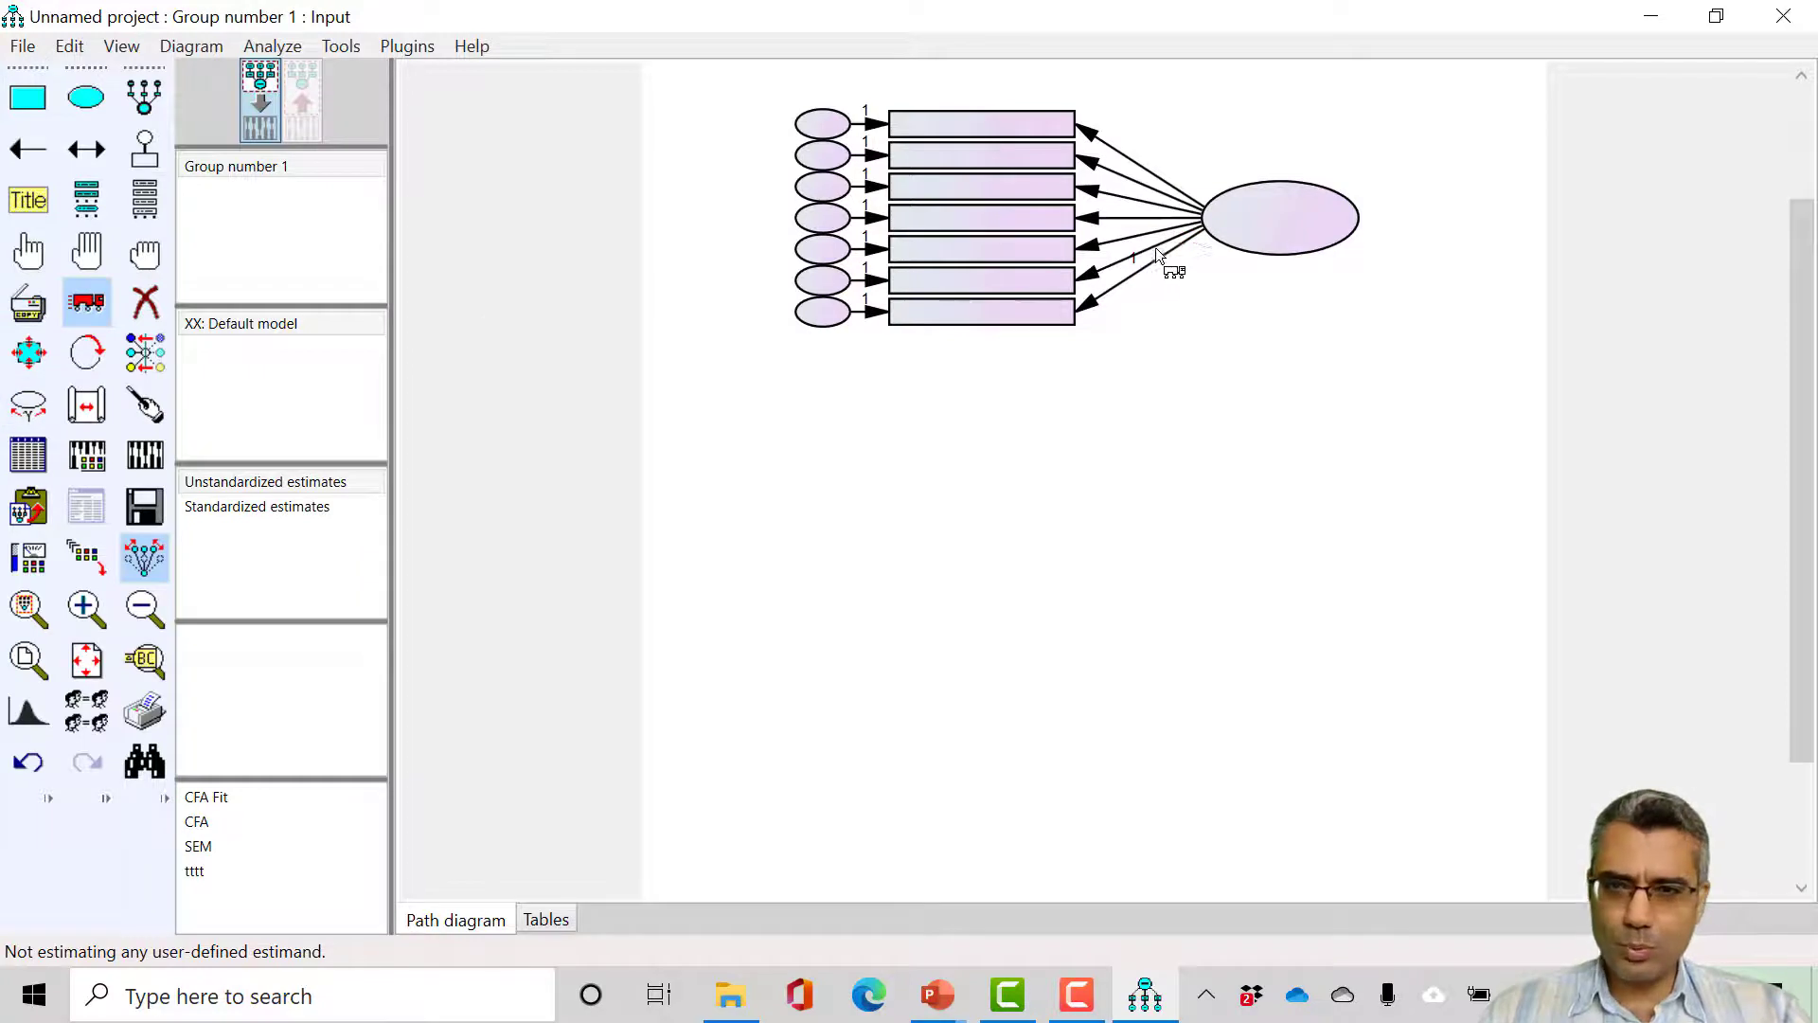
Step: Move the parameter label of the lowest latent-to-rectangle path to just below its arrow
{"action": "left_click", "coordinate": [33, 405]}
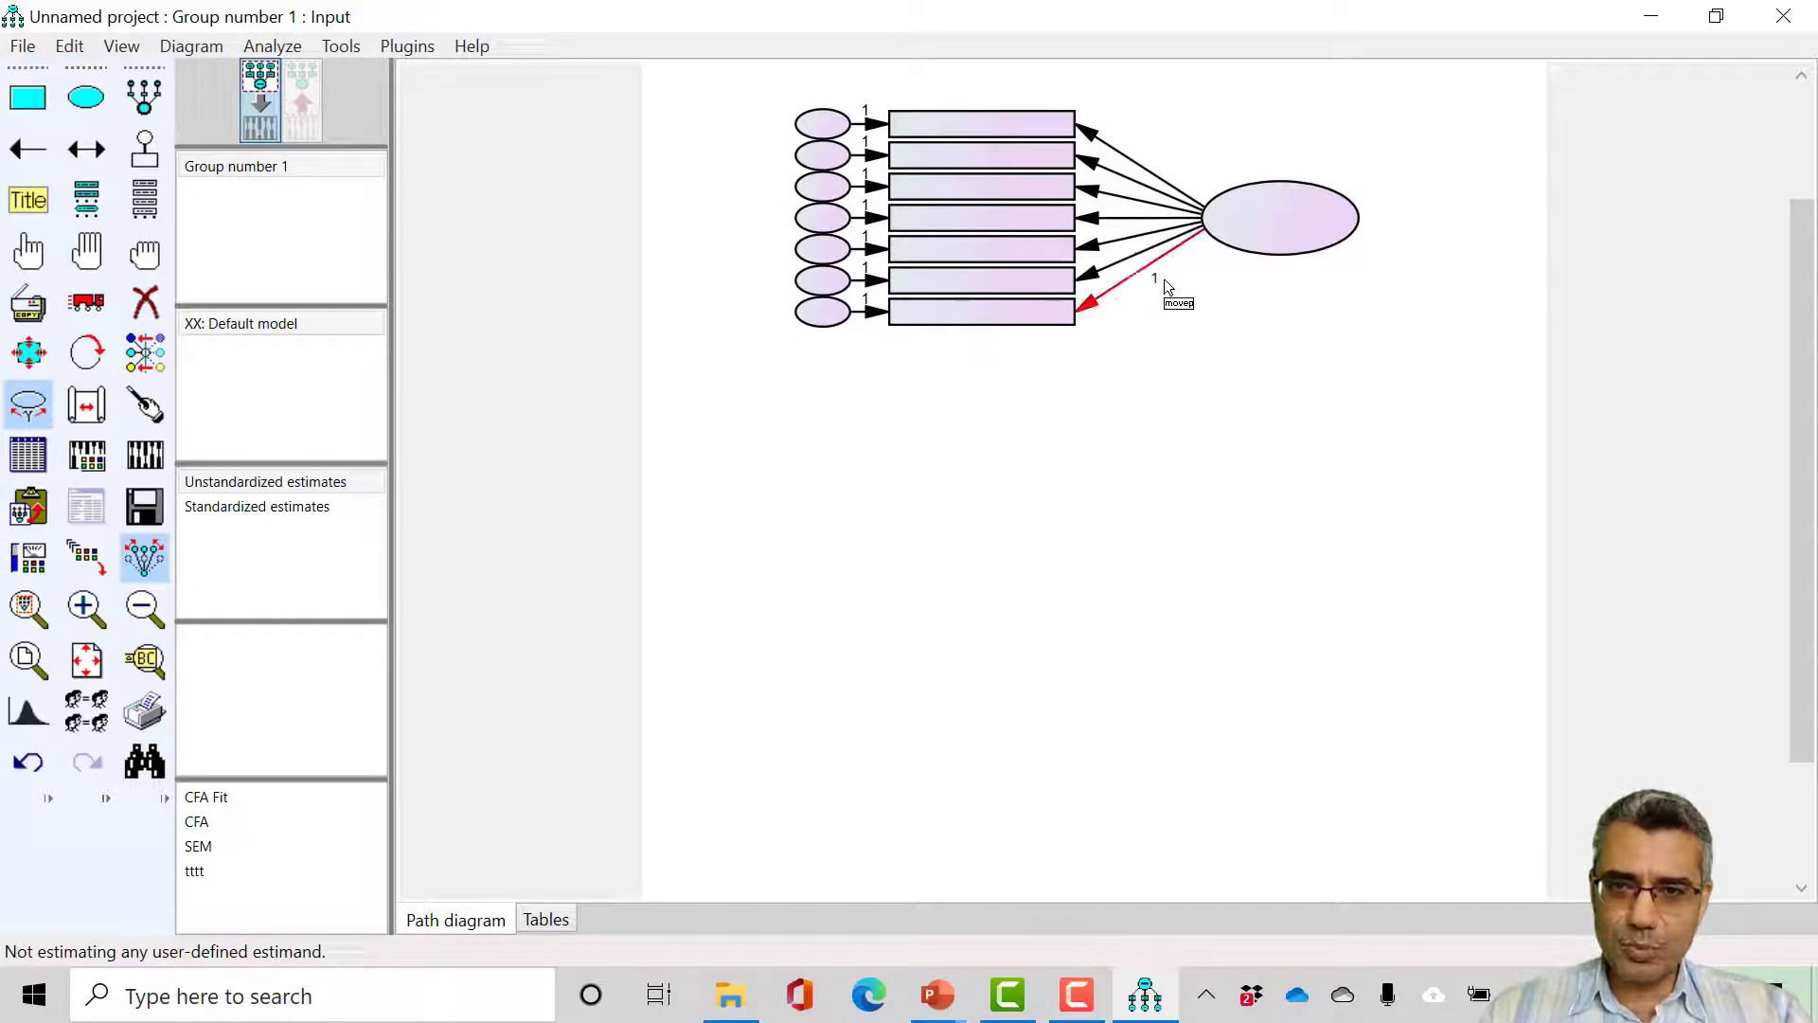
{"action": "left_click_drag", "start_coordinate": [1150, 286], "coordinate": [1134, 296]}
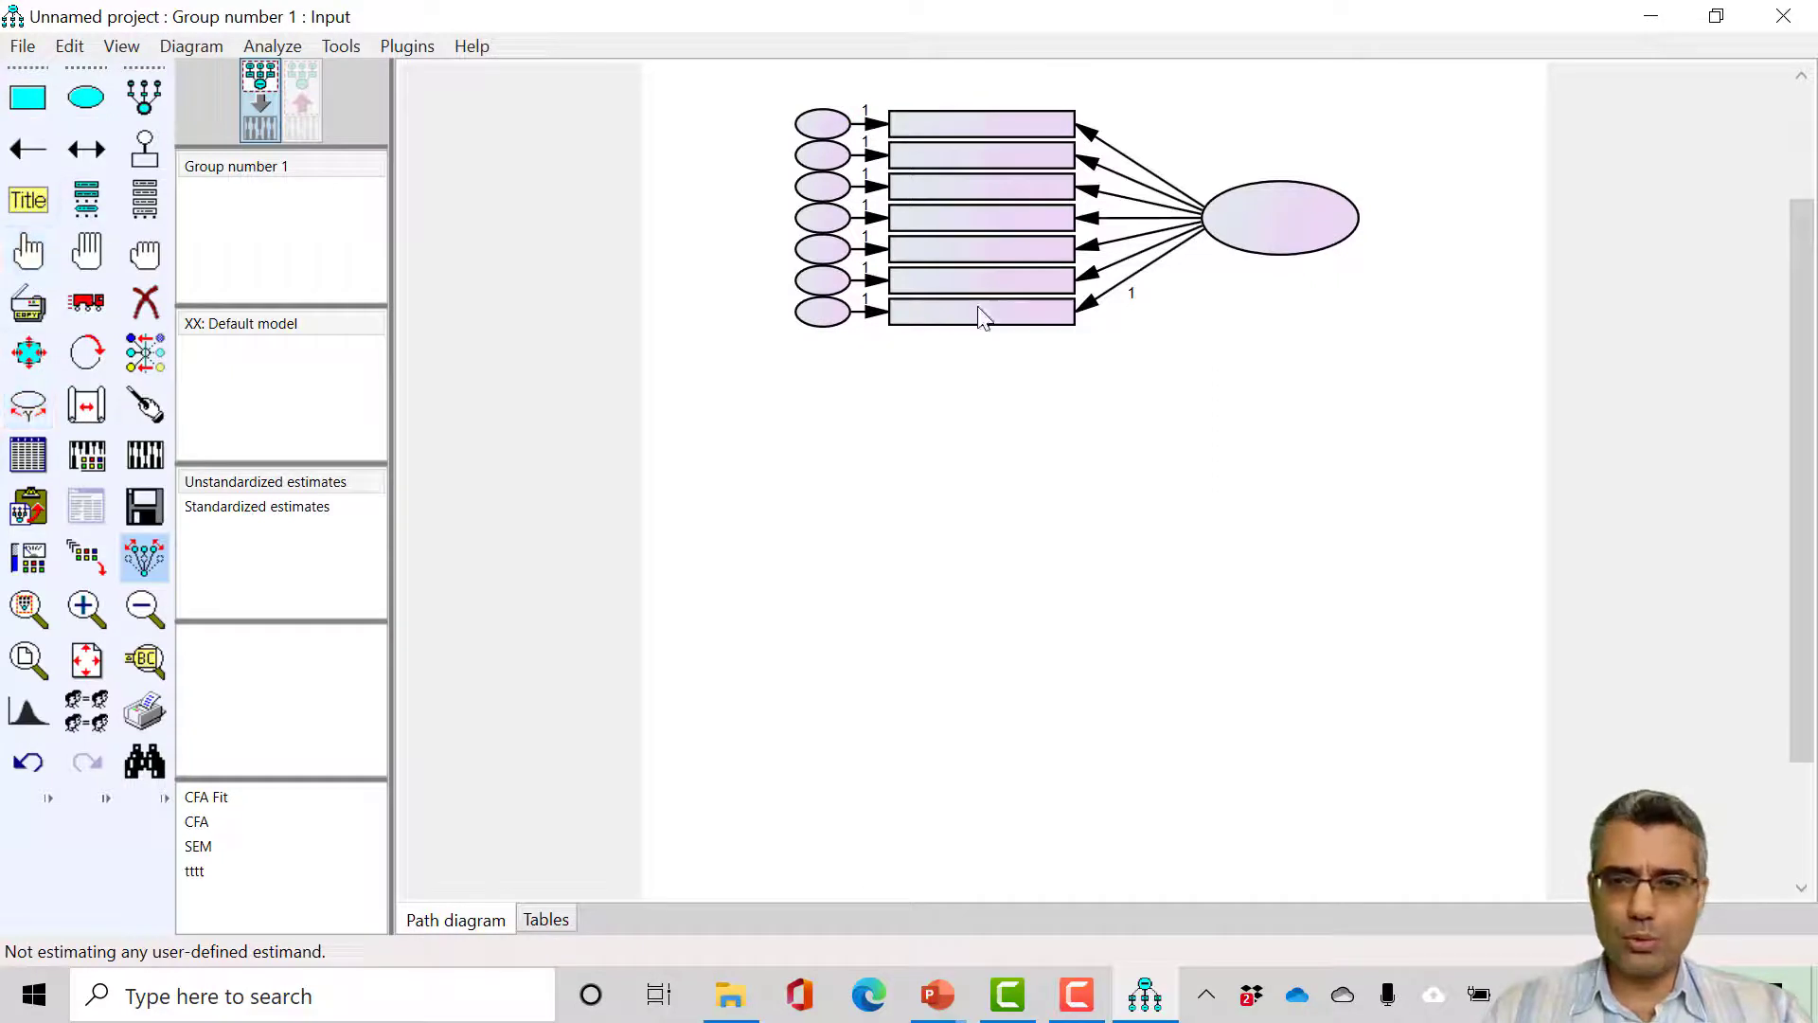
Step: Clear the regression weight of the path from the latent ellipse to the lowest rectangle
{"action": "double_click", "coordinate": [1094, 313]}
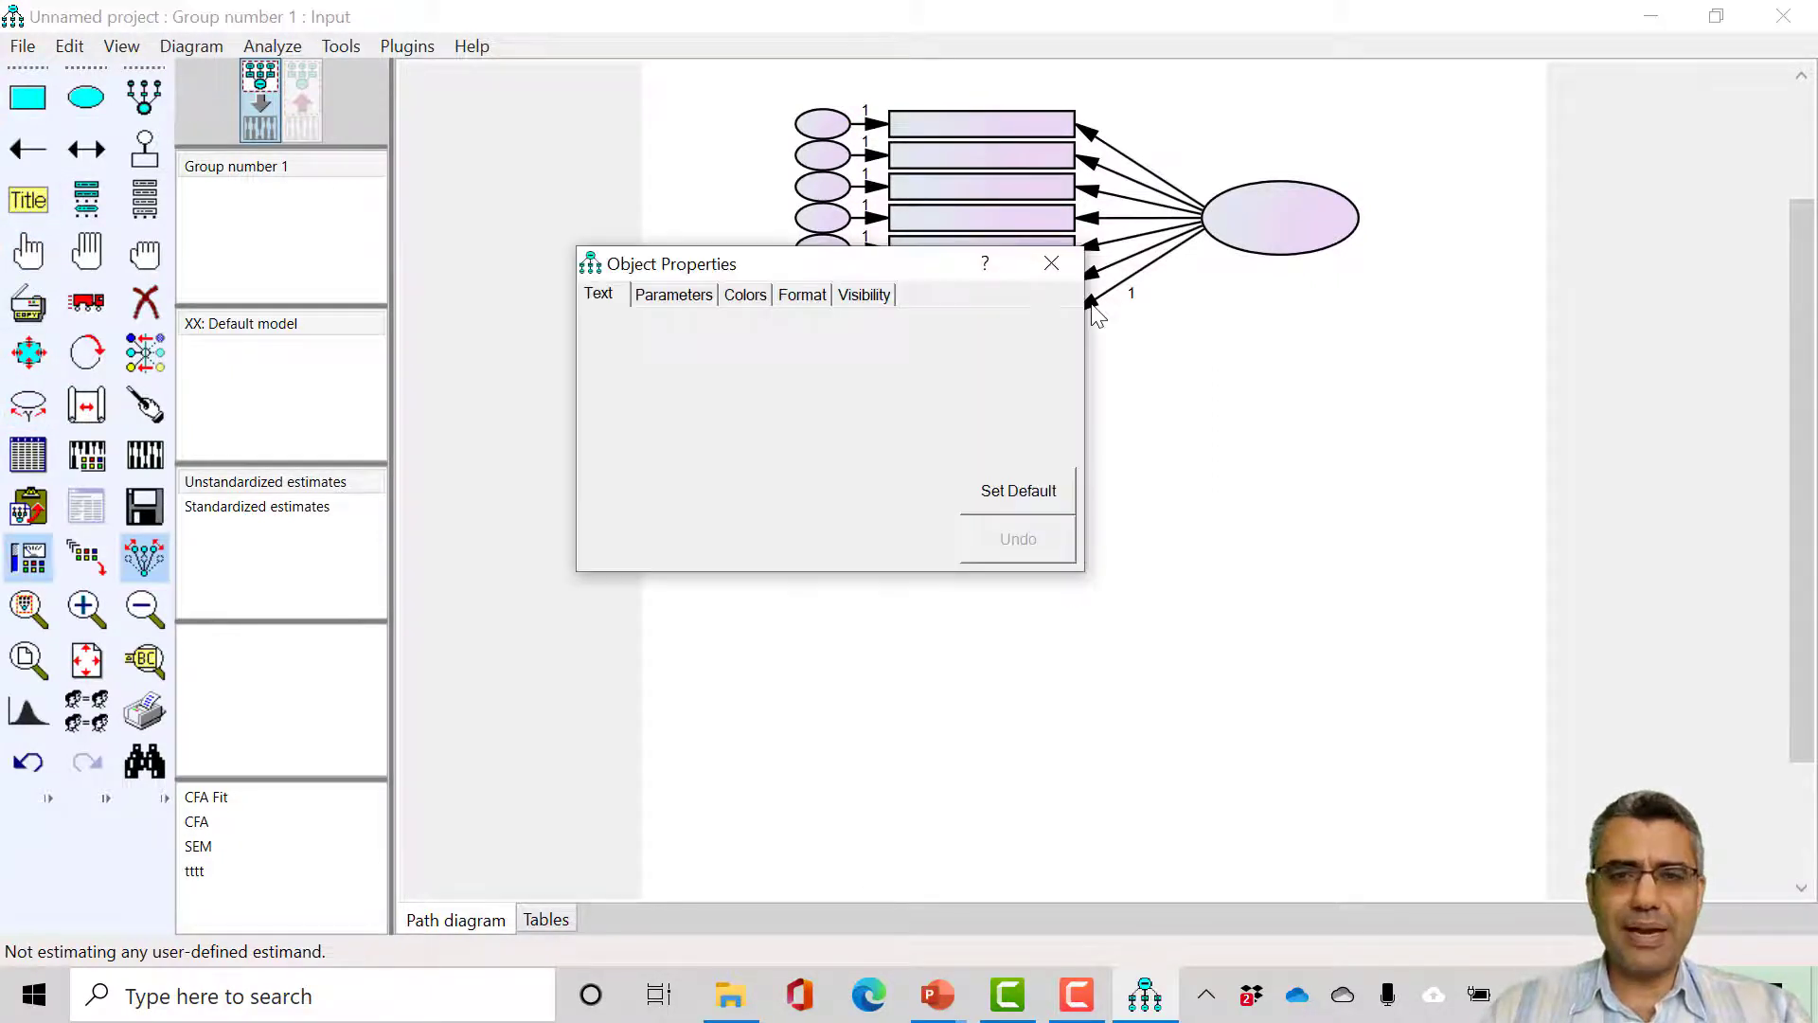
{"action": "left_click", "coordinate": [674, 295]}
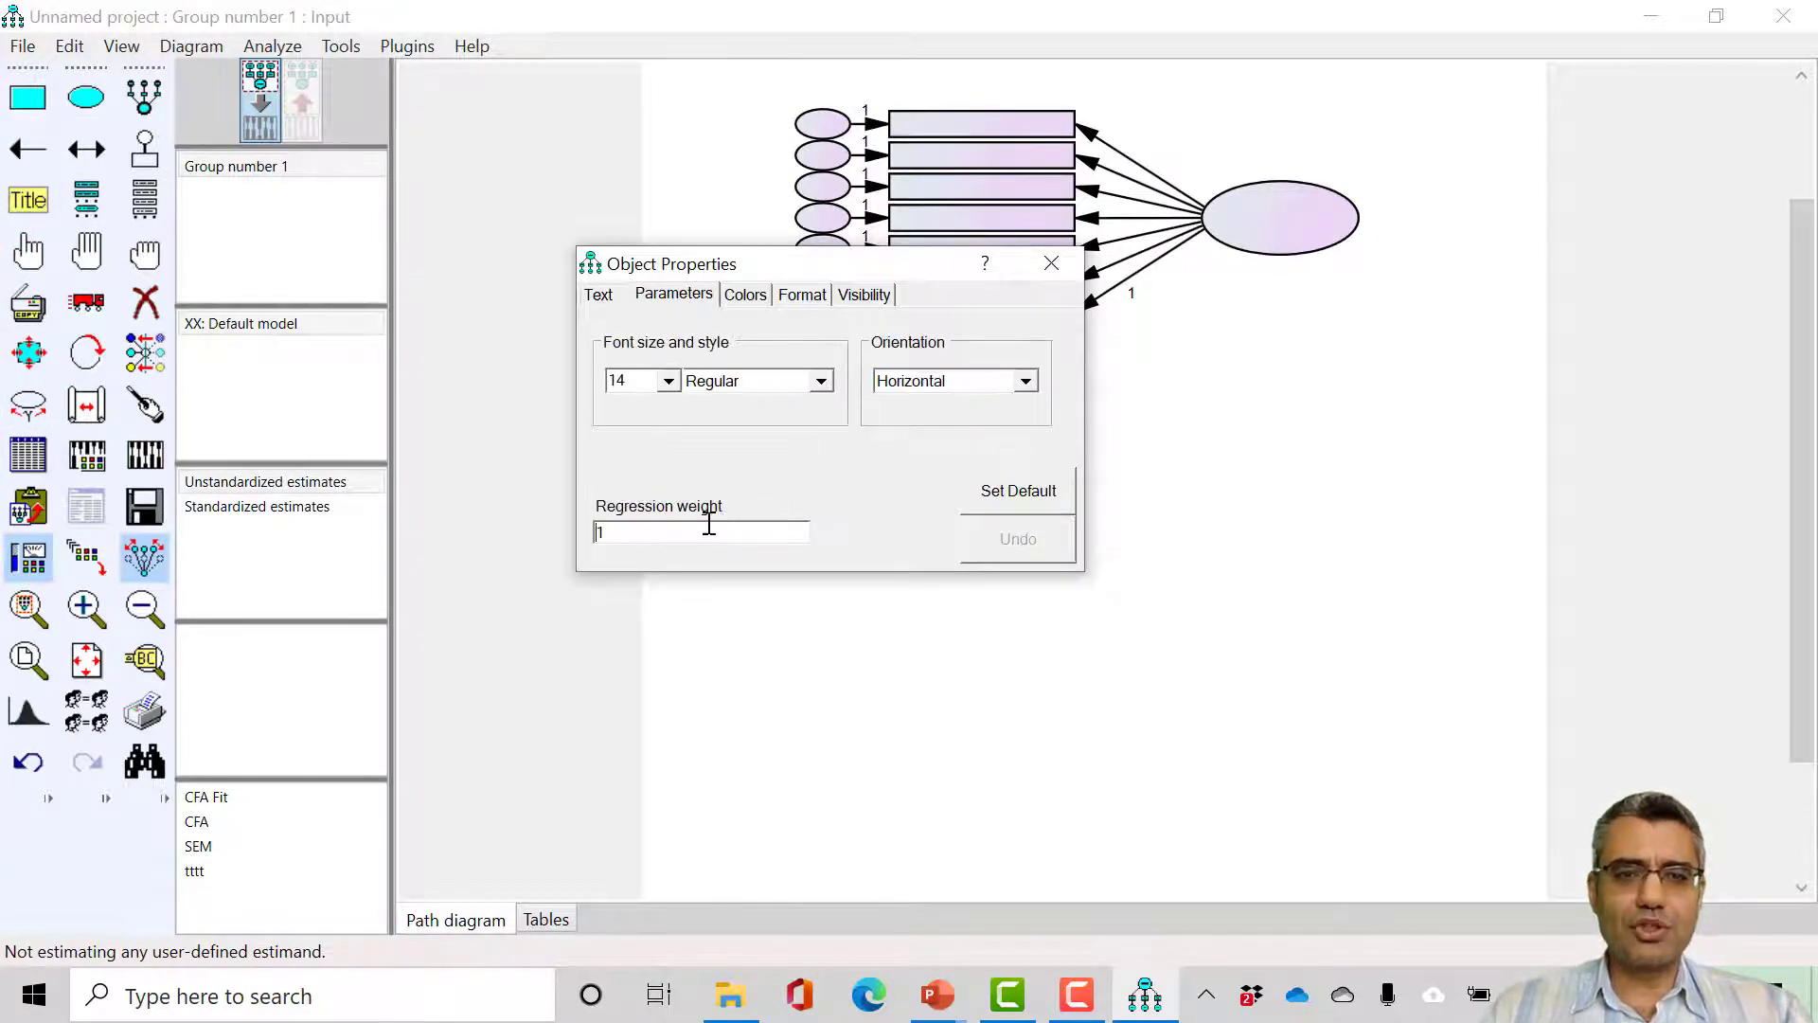
{"action": "left_click_drag", "start_coordinate": [649, 530], "coordinate": [559, 547]}
{"action": "key", "text": "BackSpace"}
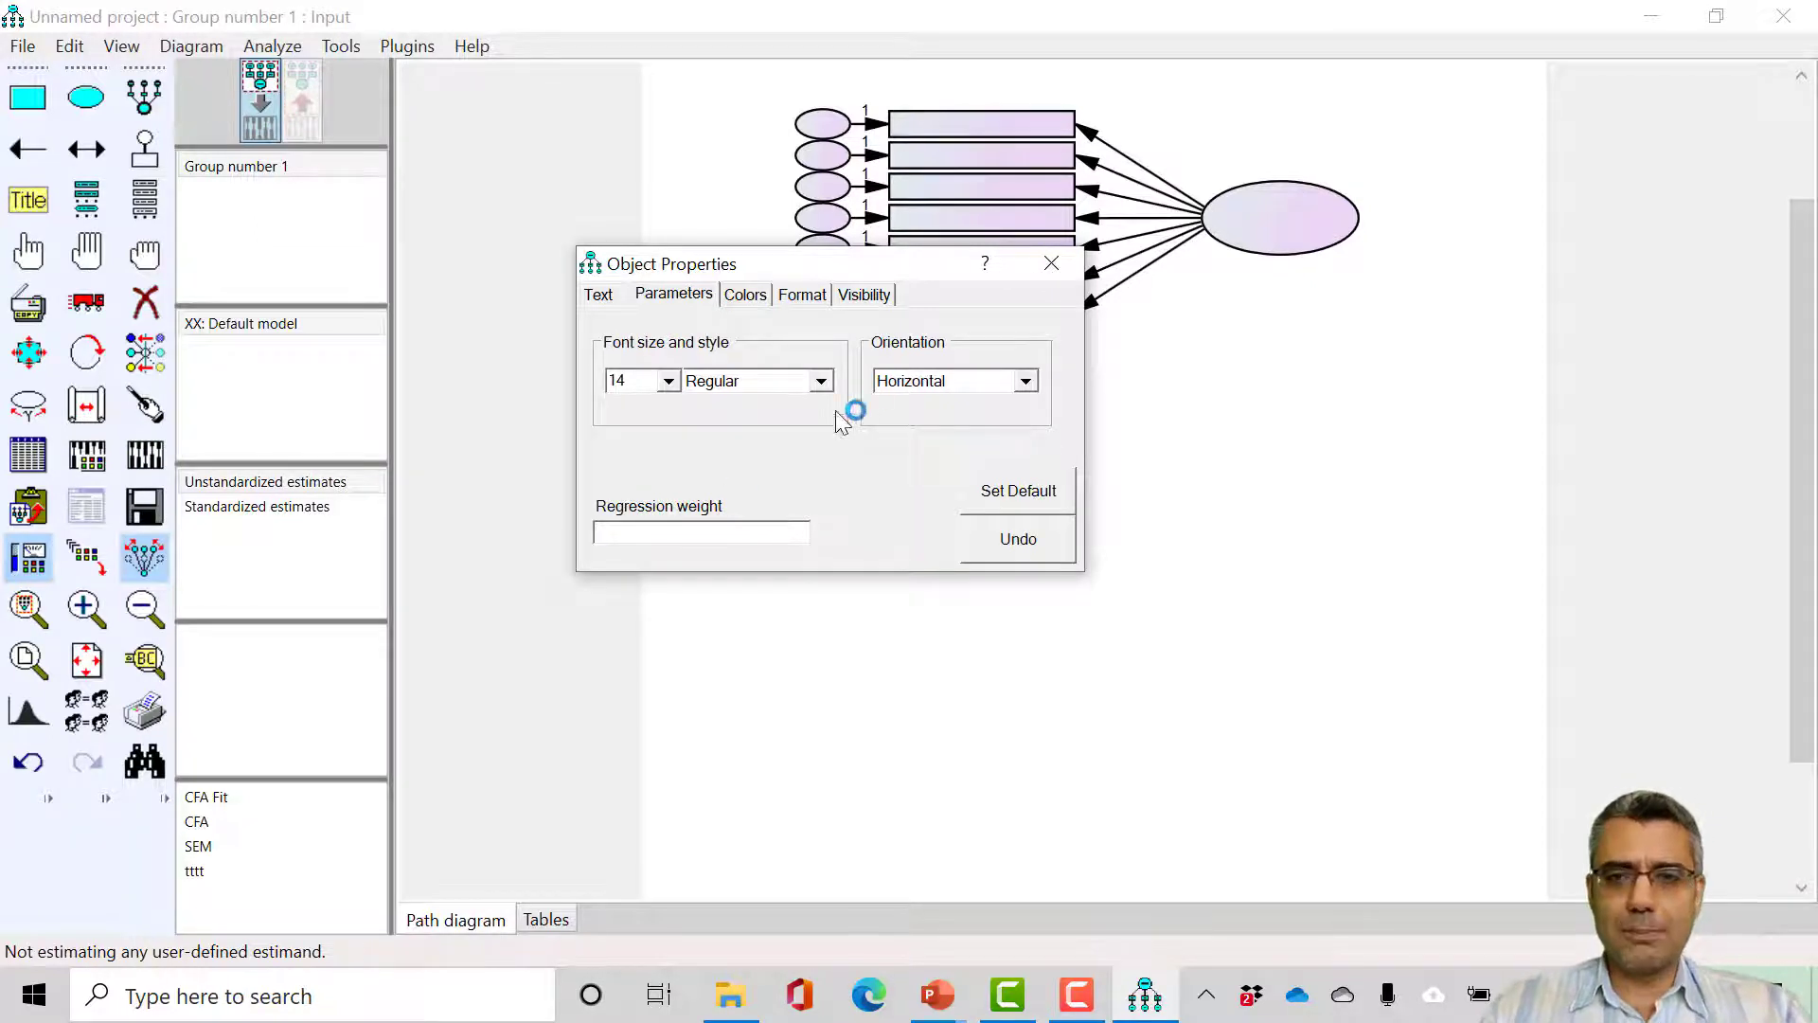
{"action": "left_click", "coordinate": [1050, 265]}
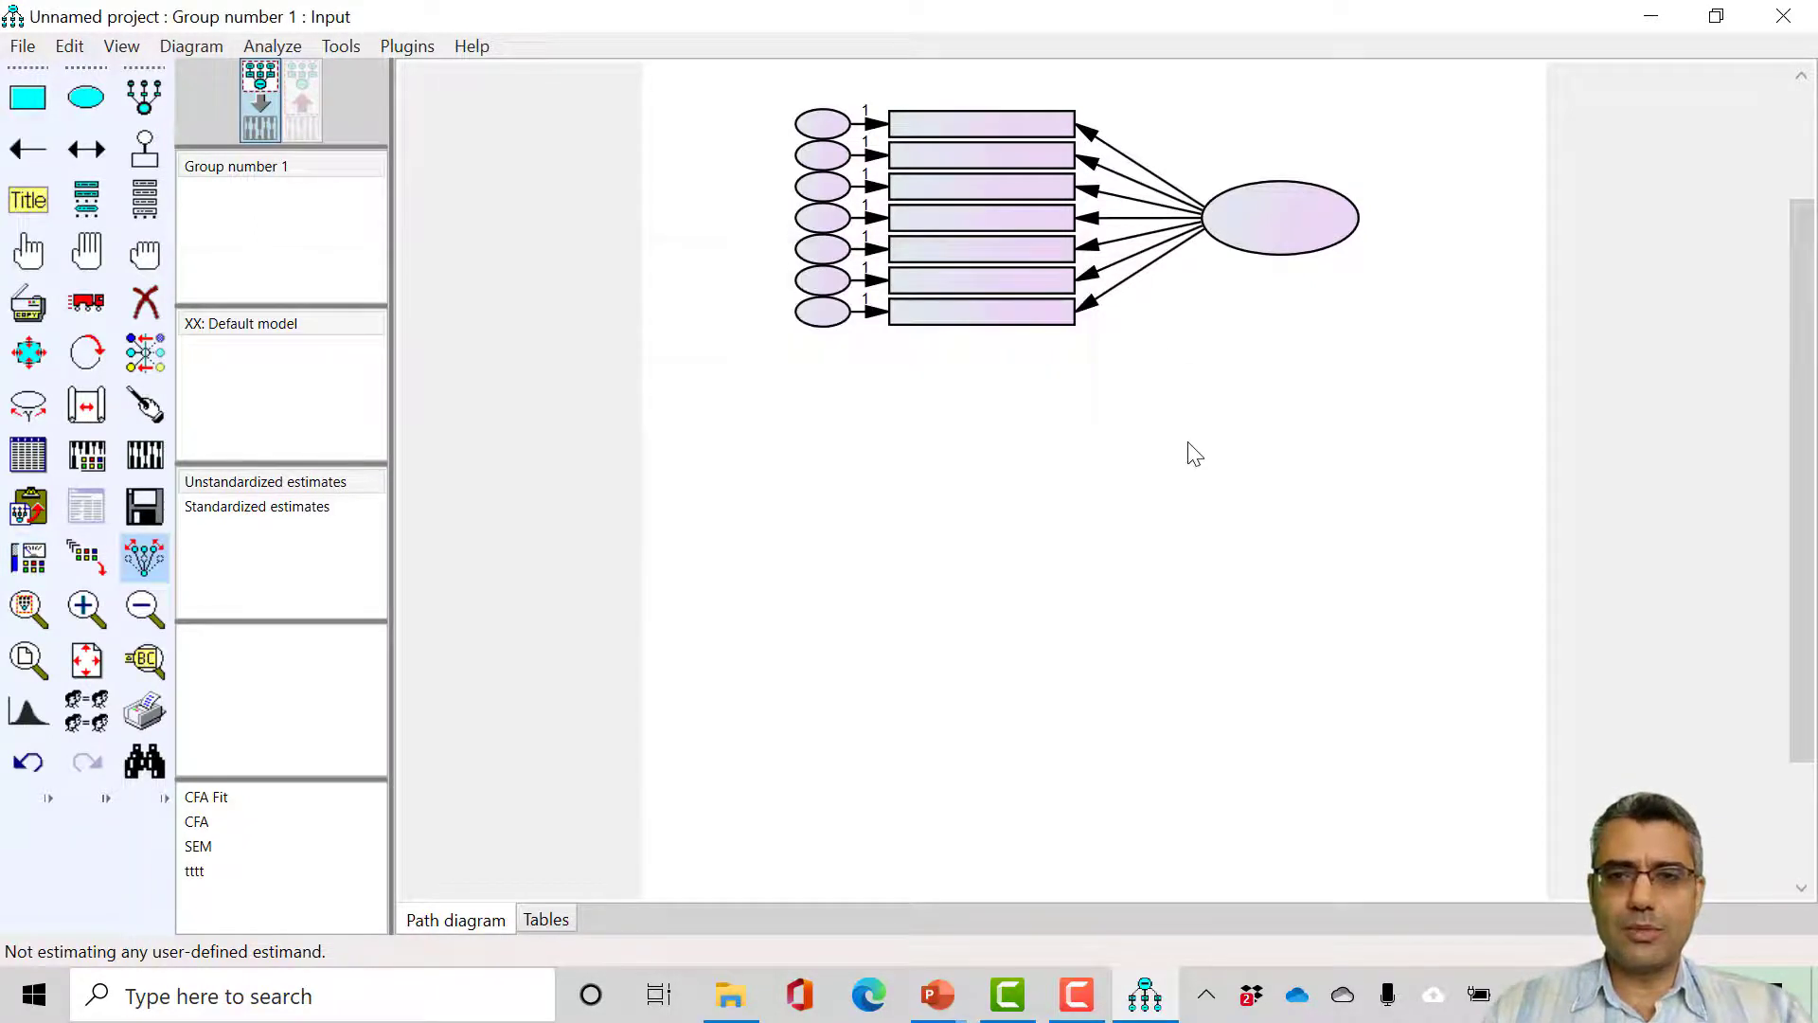
Step: Set the regression weight of the path to the lowest rectangle to 1
{"action": "double_click", "coordinate": [1091, 314]}
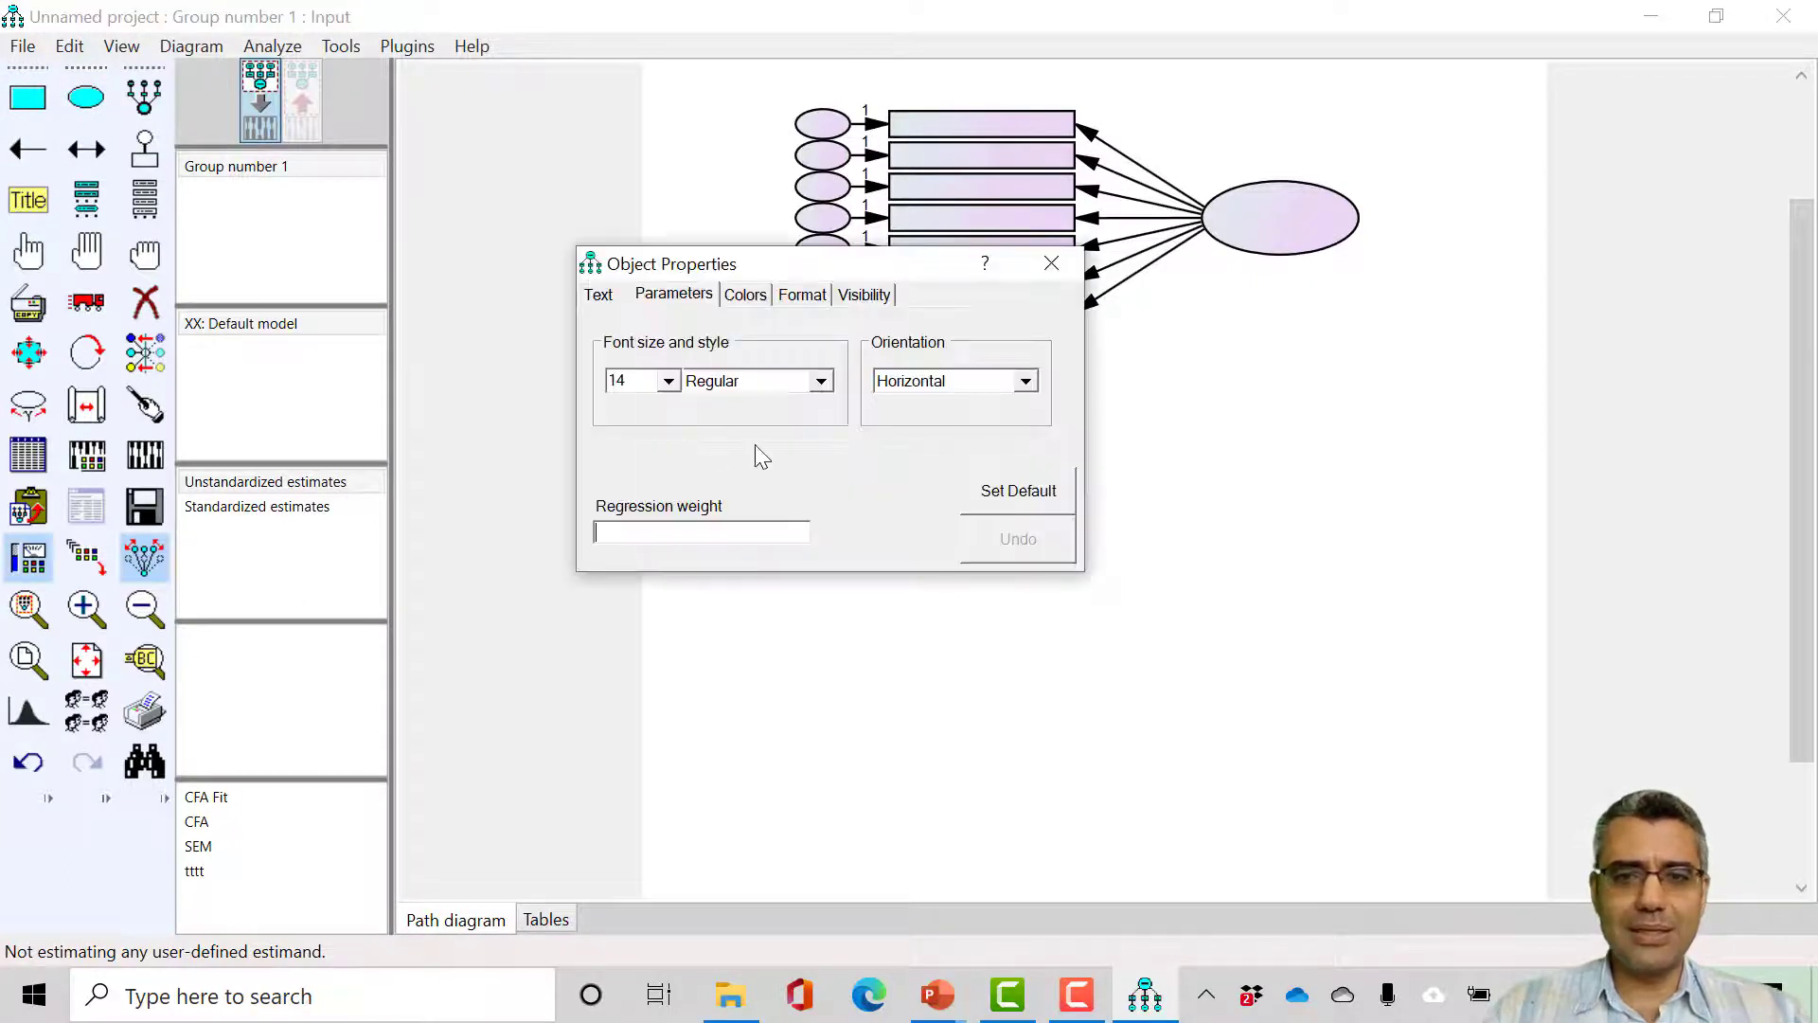
{"action": "left_click", "coordinate": [650, 540]}
{"action": "type", "text": "1"}
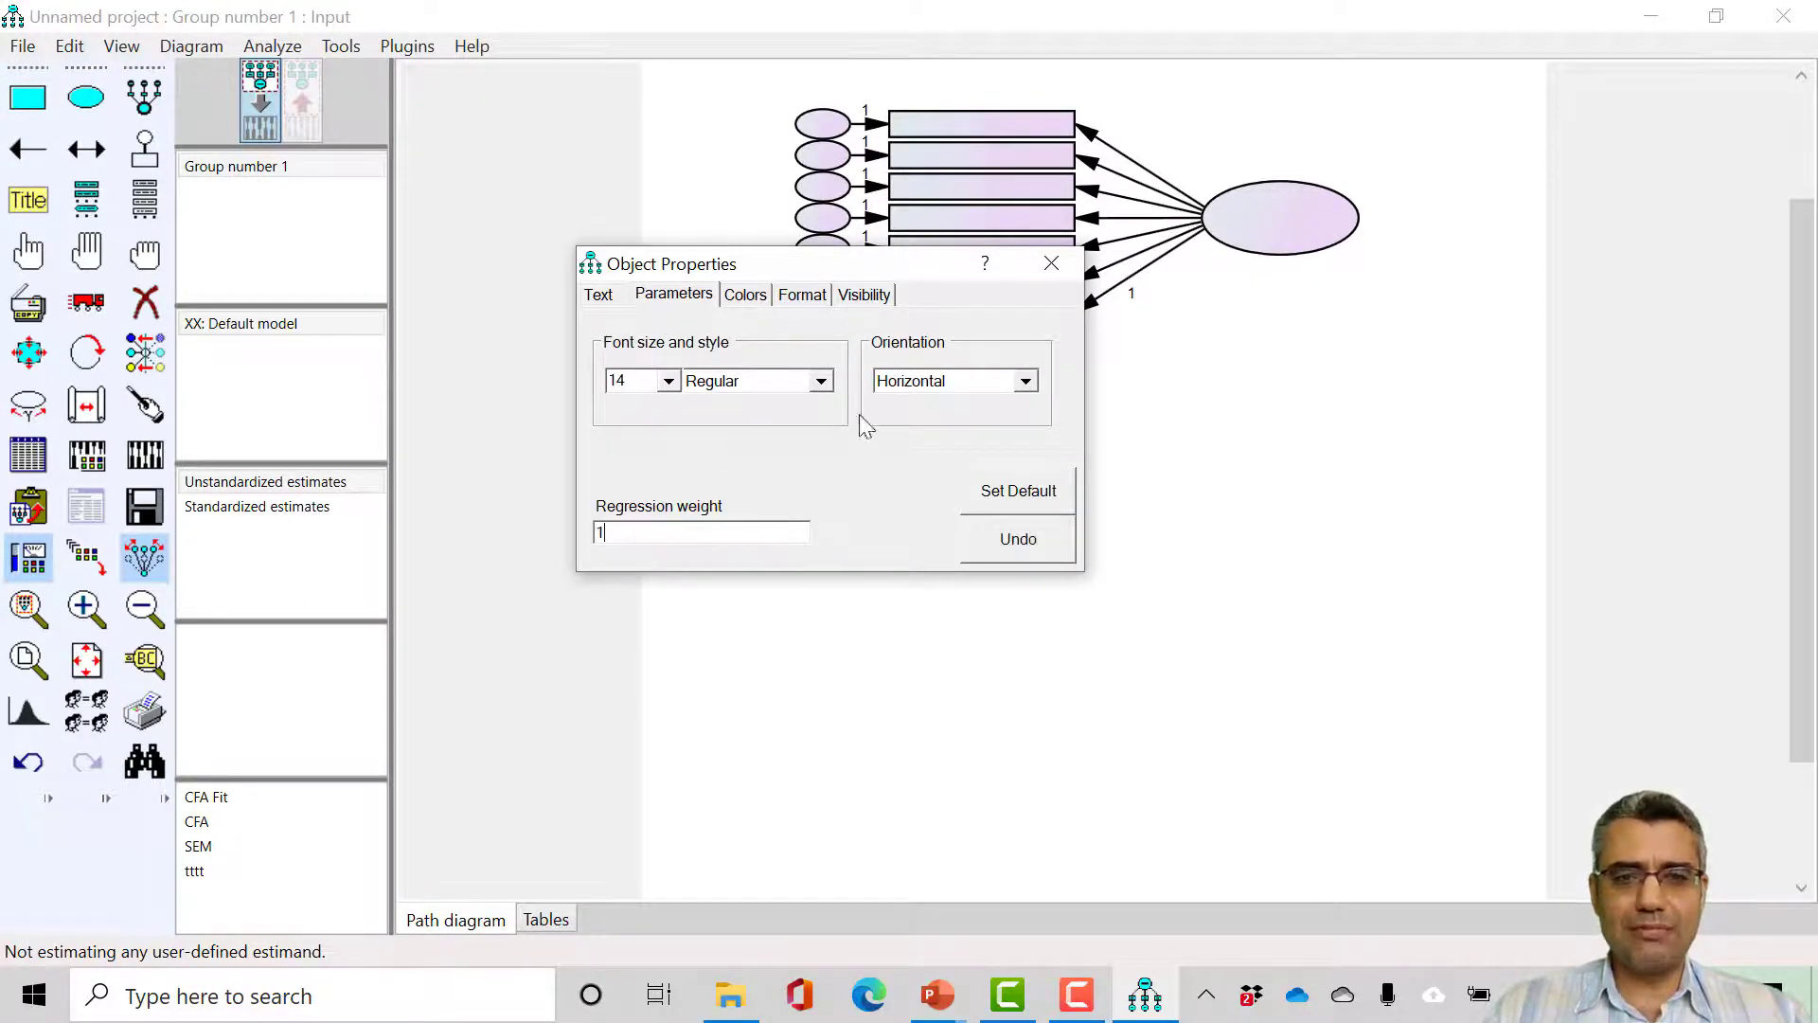
{"action": "left_click", "coordinate": [1051, 264]}
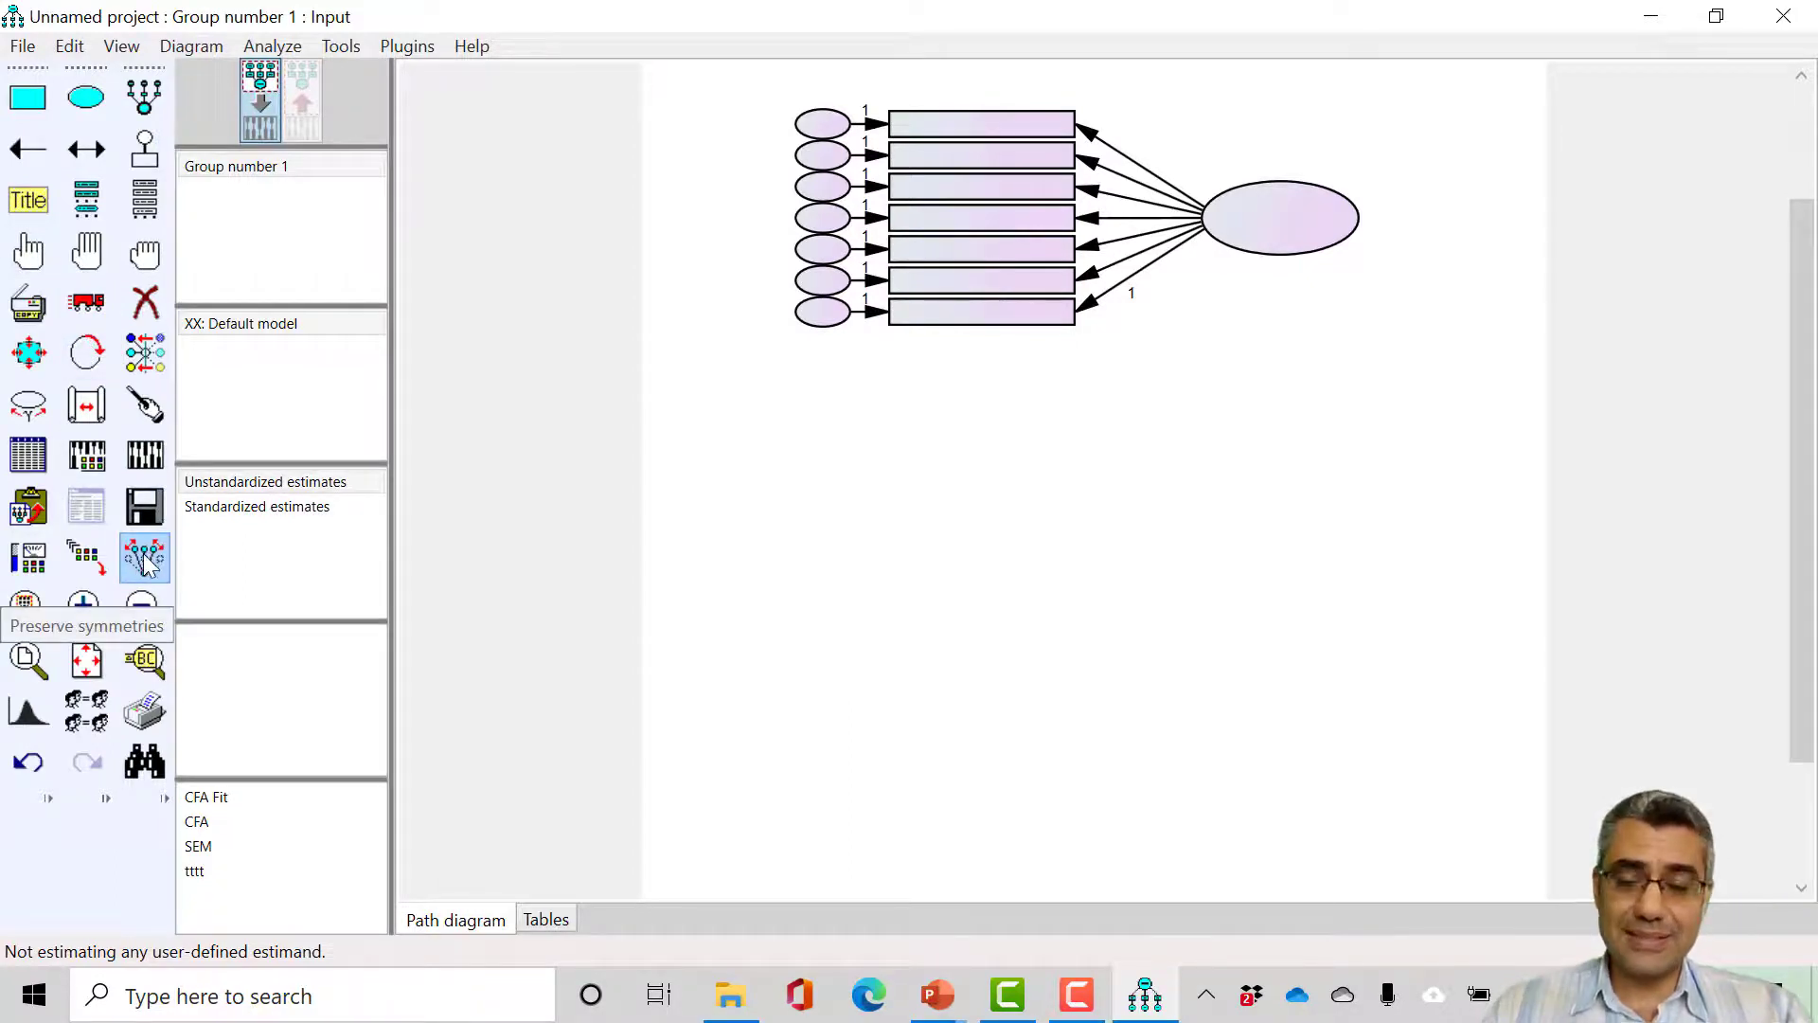
Step: Try duplicating the large latent ellipse with Preserve symmetries off, and undo the copy
{"action": "left_click", "coordinate": [28, 303]}
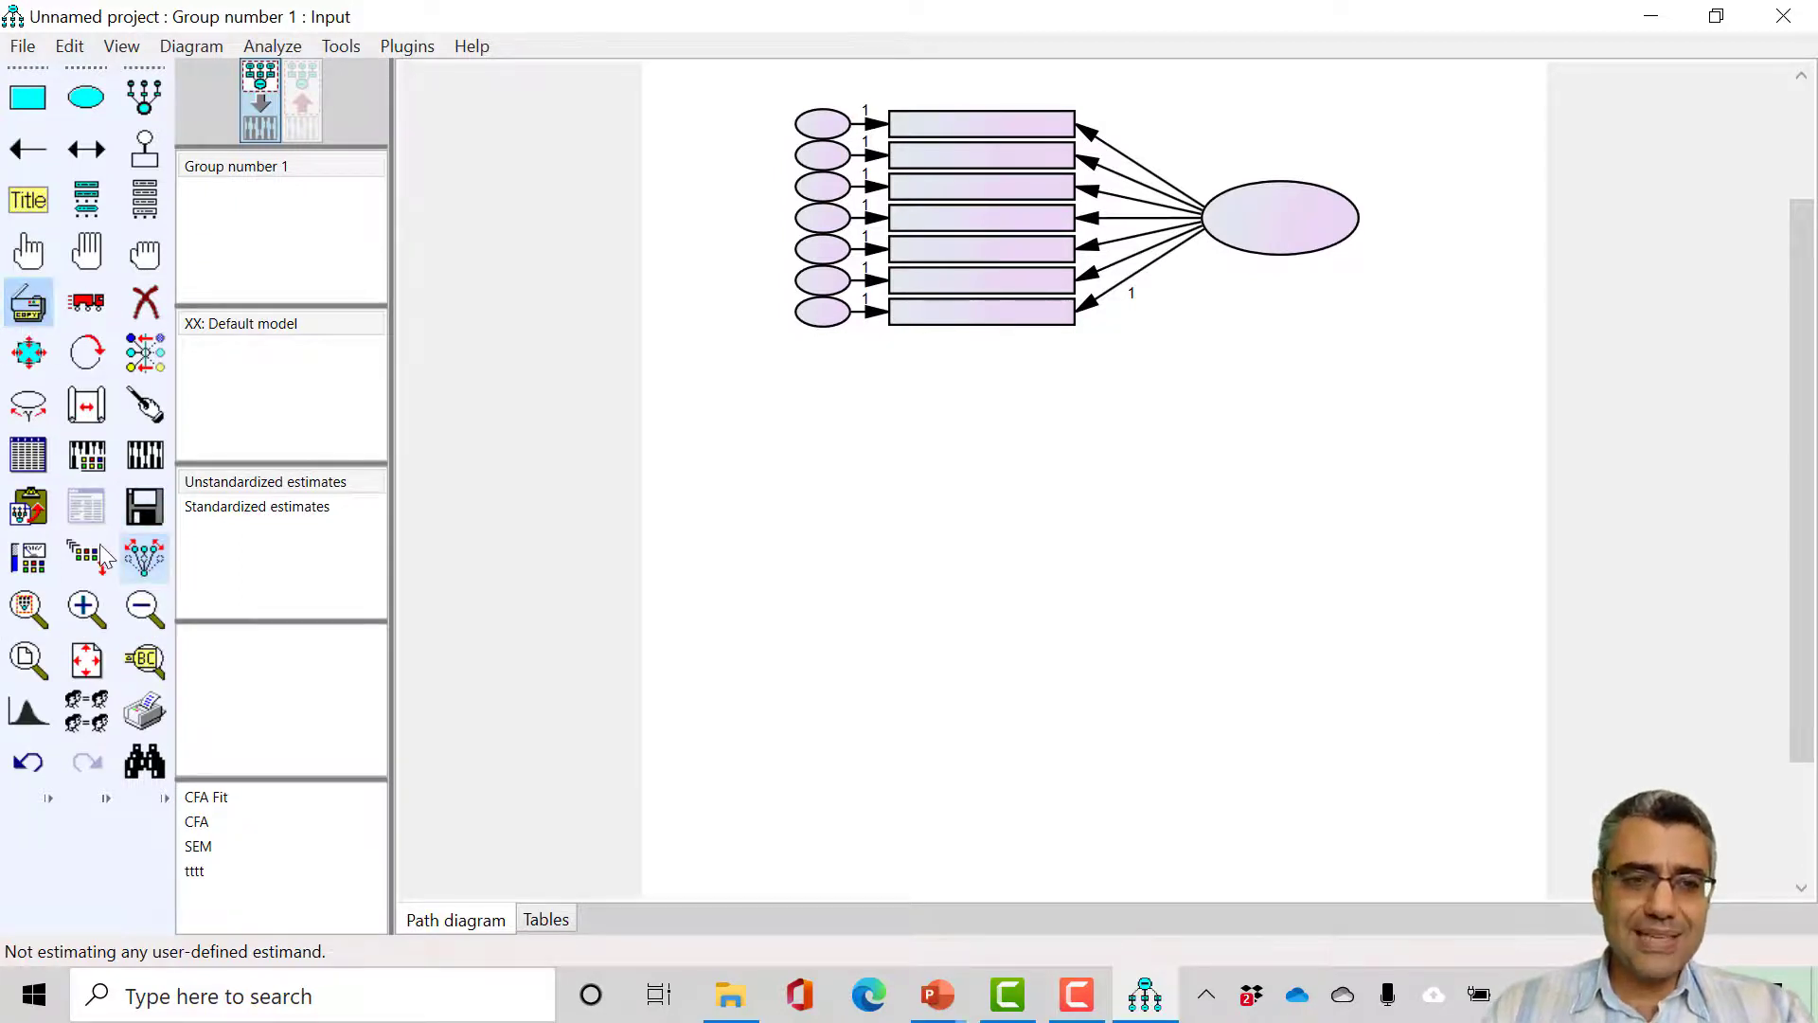
{"action": "left_click_drag", "start_coordinate": [1286, 243], "coordinate": [1314, 405]}
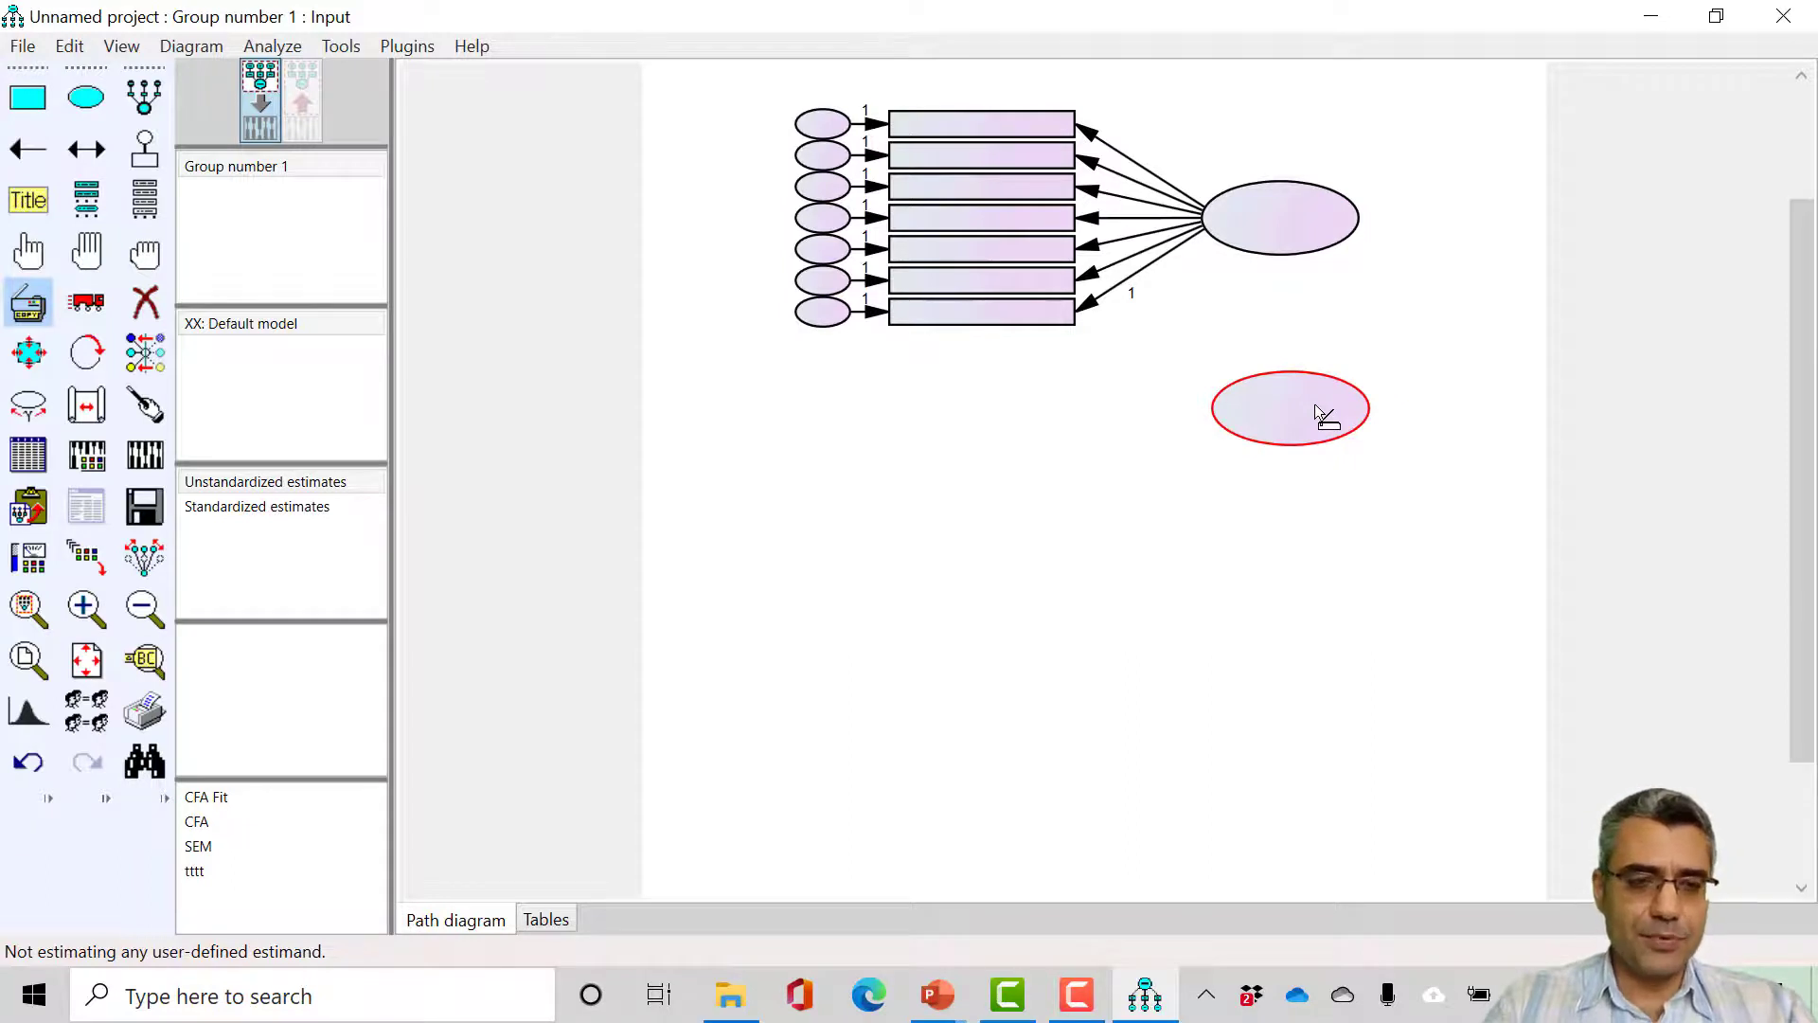
{"action": "key", "text": "ctrl+z"}
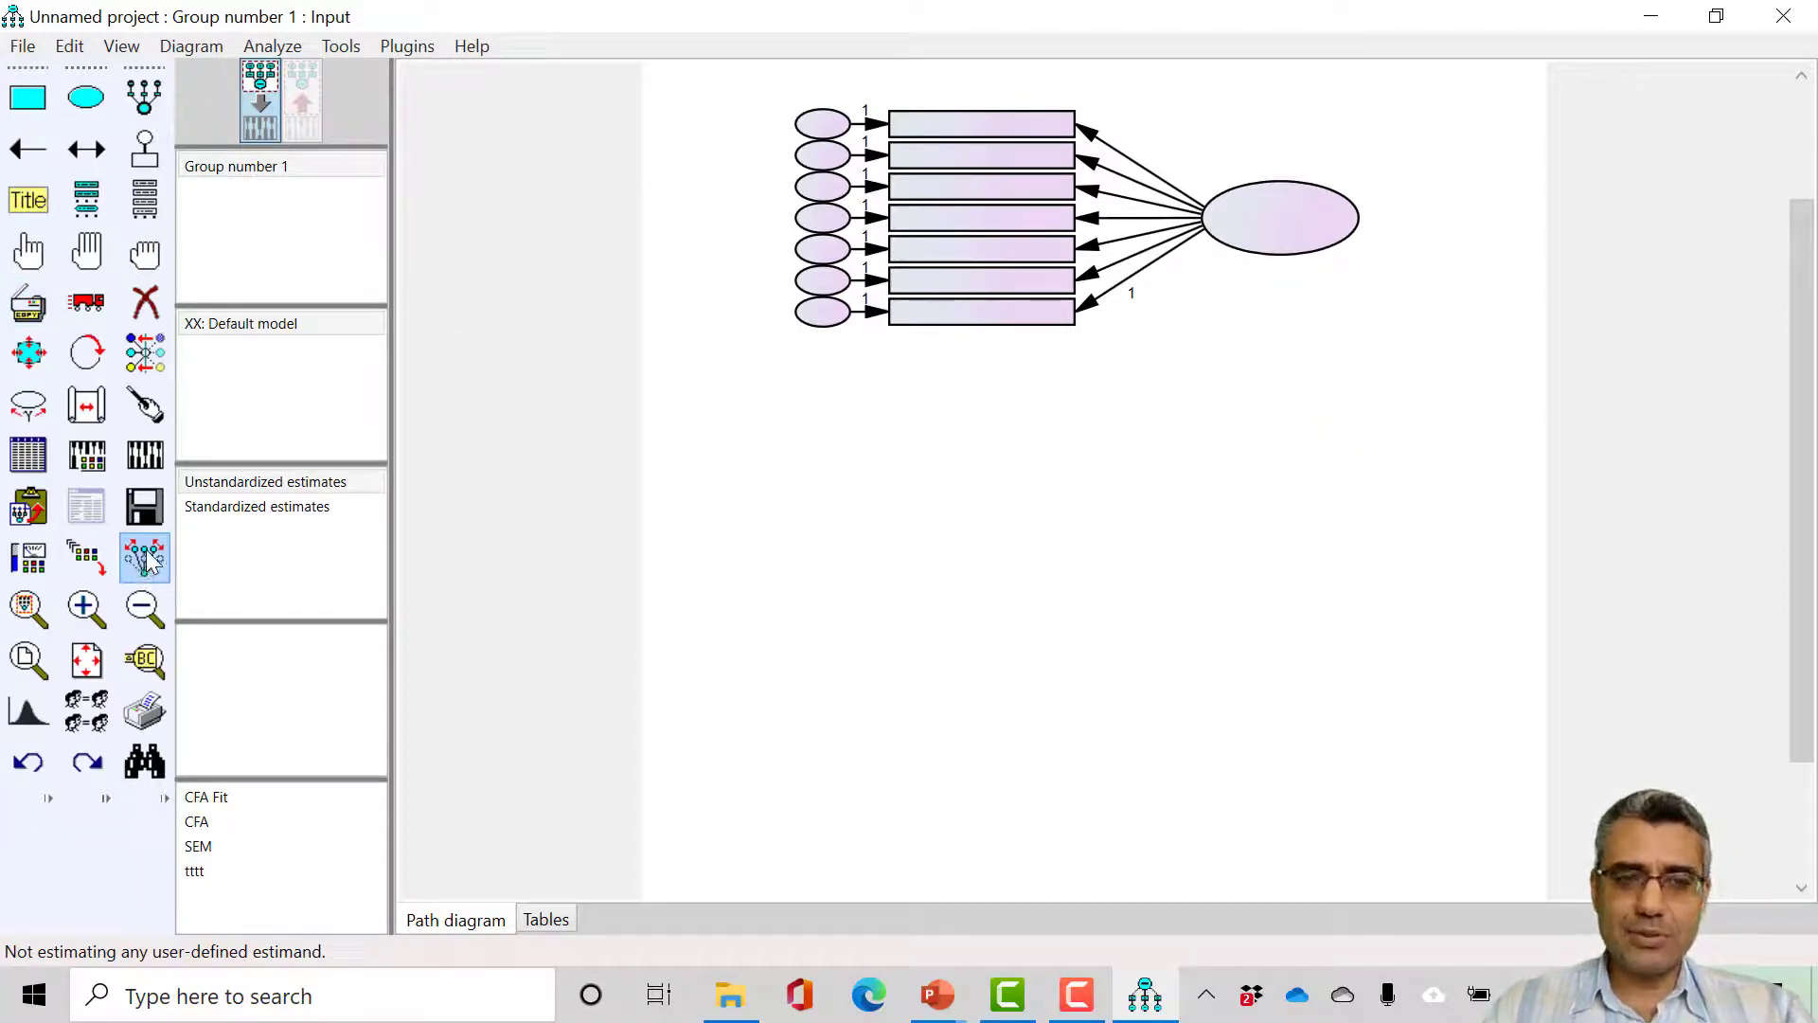
Step: Duplicate the whole latent model twice with Preserve symmetries on, stacking both copies below the original
{"action": "left_click", "coordinate": [28, 305]}
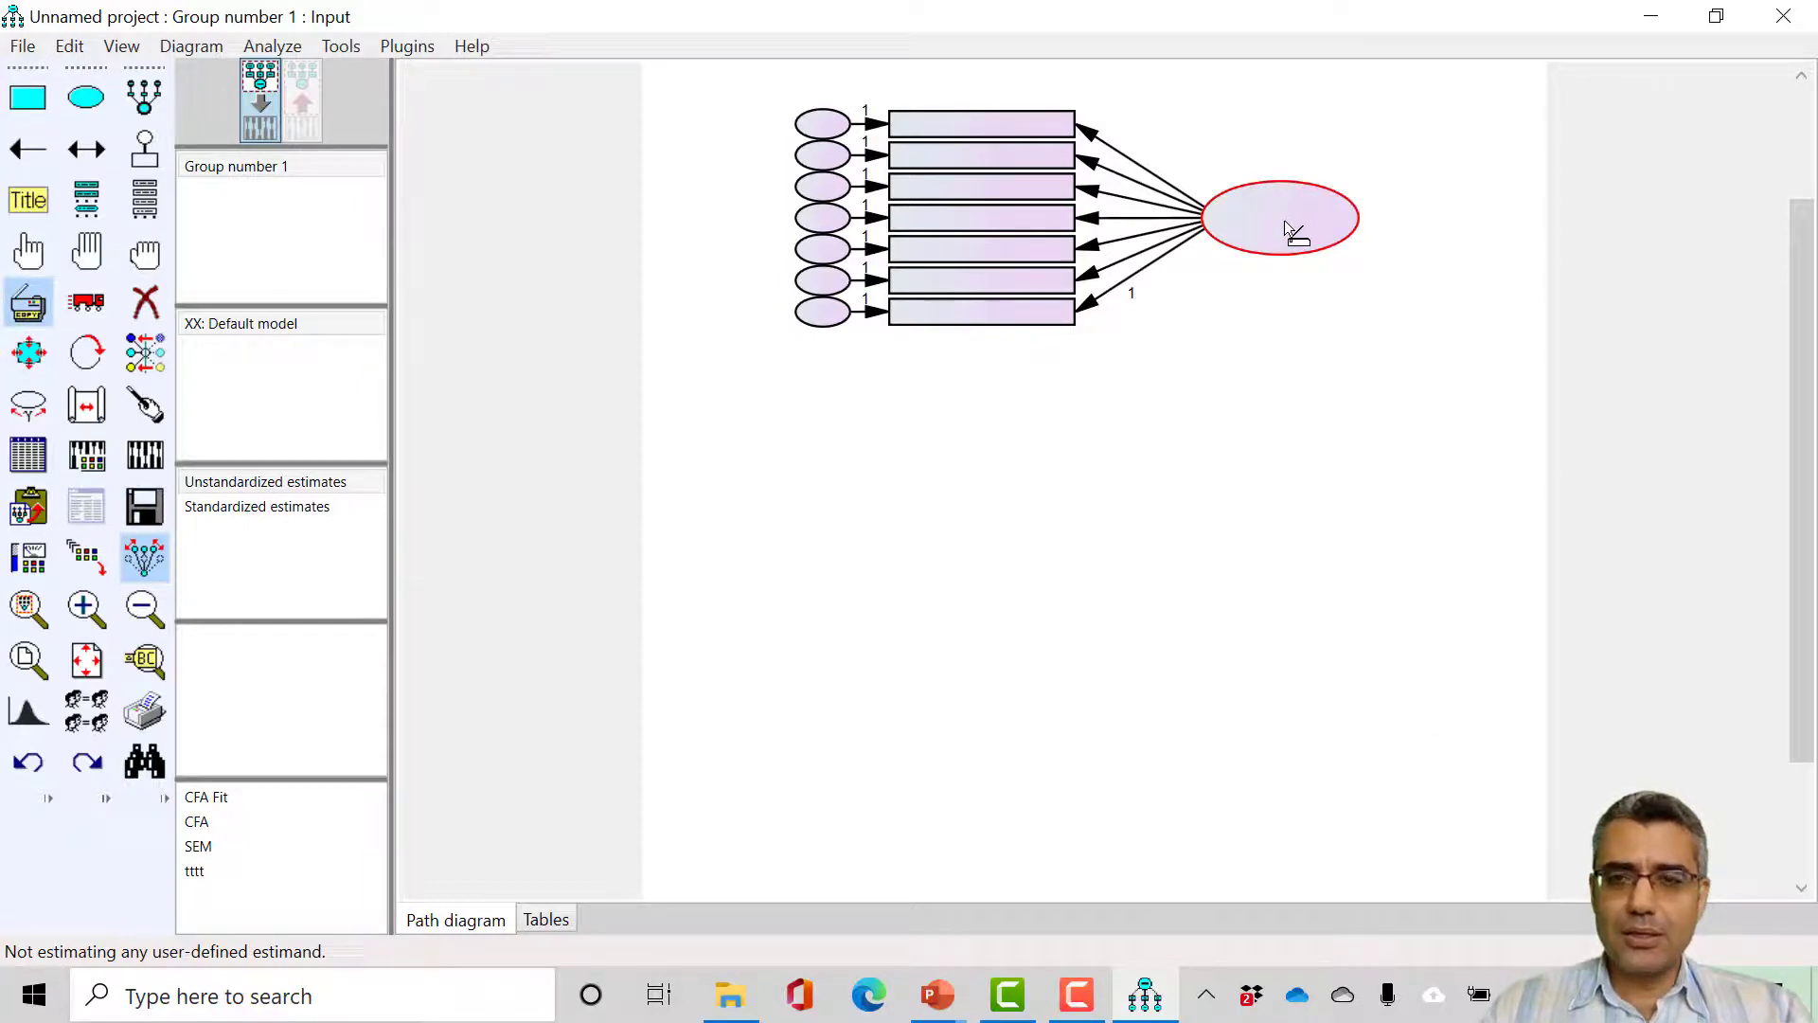
{"action": "left_click_drag", "start_coordinate": [1298, 236], "coordinate": [1290, 691]}
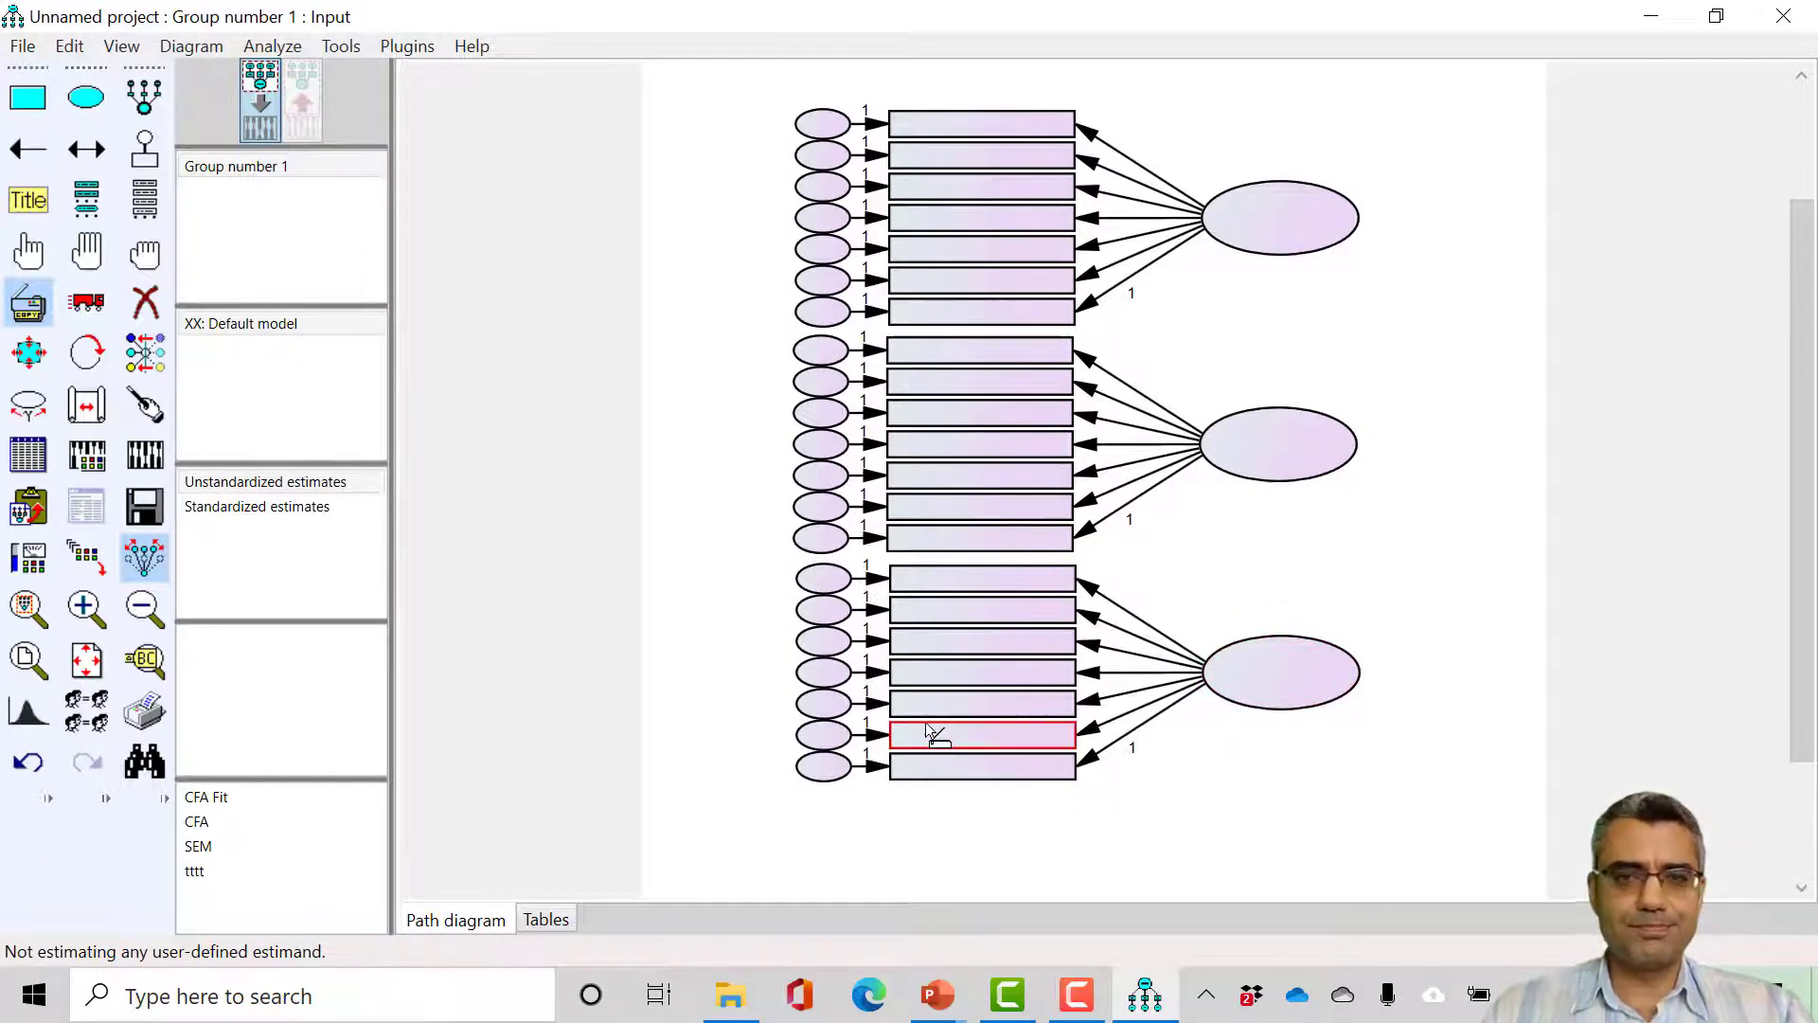
{"action": "left_click", "coordinate": [28, 303]}
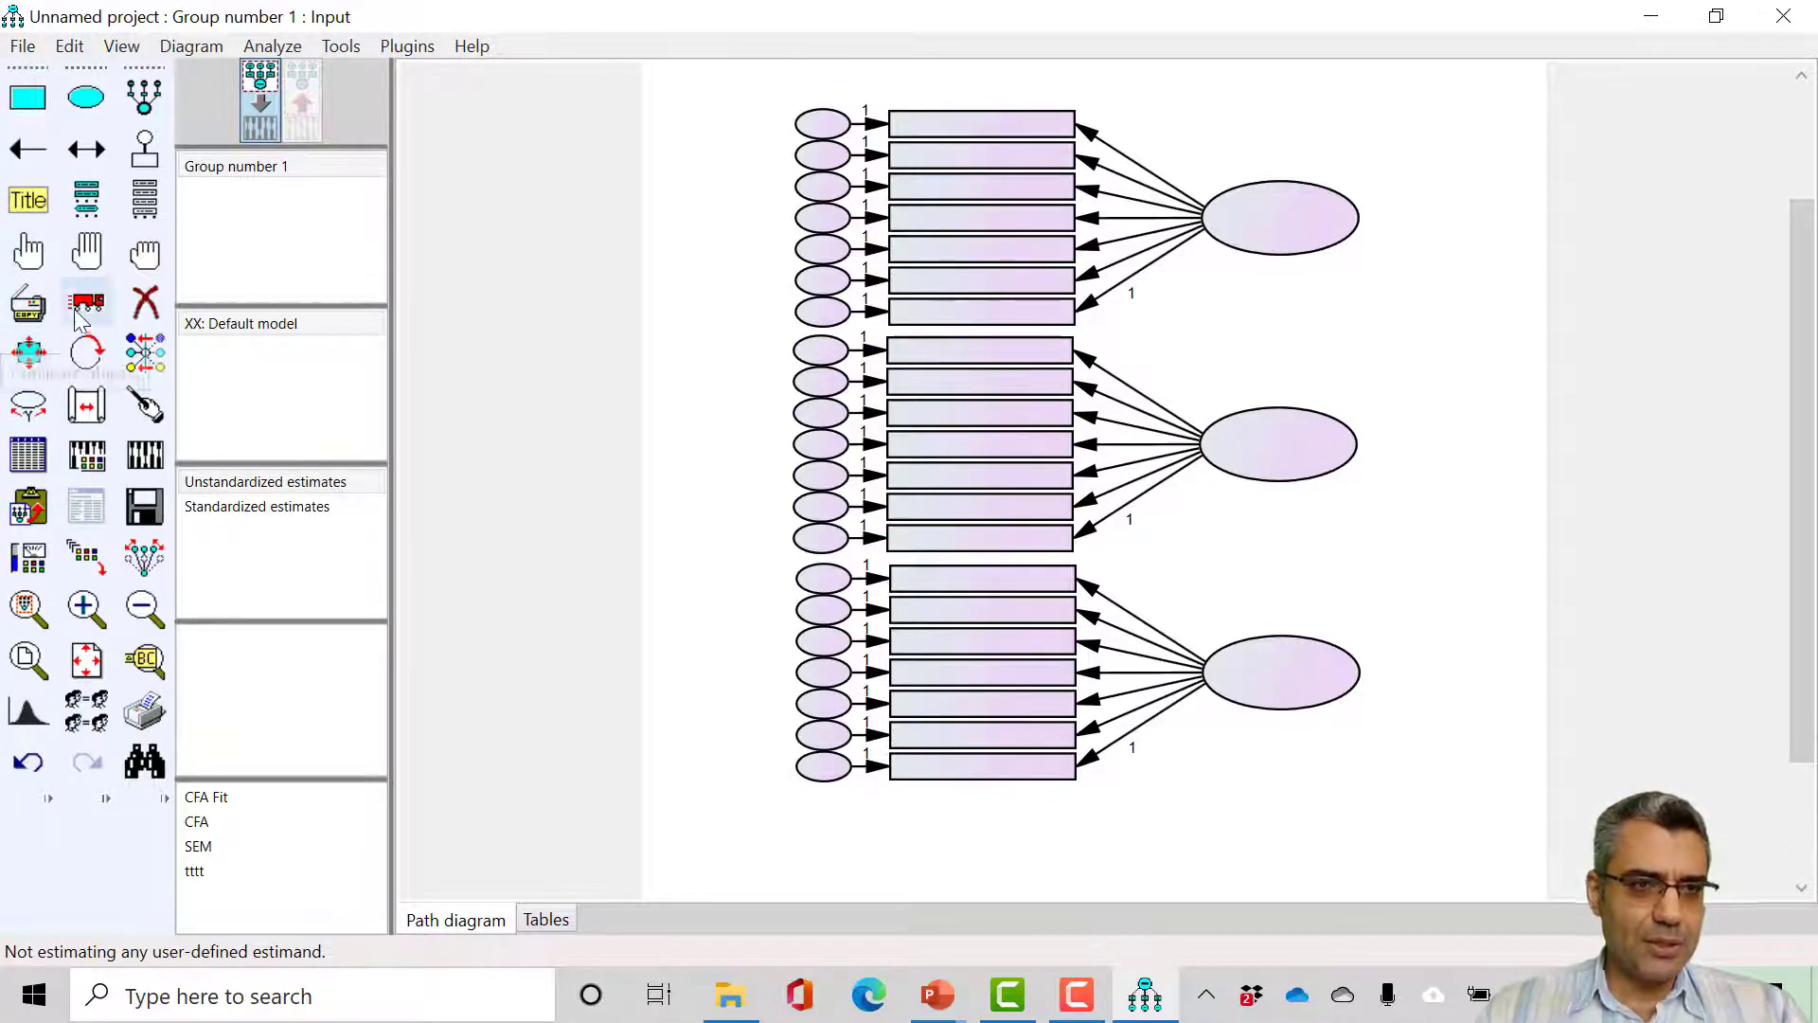
Step: Rotate the middle model's indicators to the opposite side, and arrange two models side by side with the third below them
{"action": "left_click", "coordinate": [103, 364]}
{"action": "double_click", "coordinate": [1211, 464]}
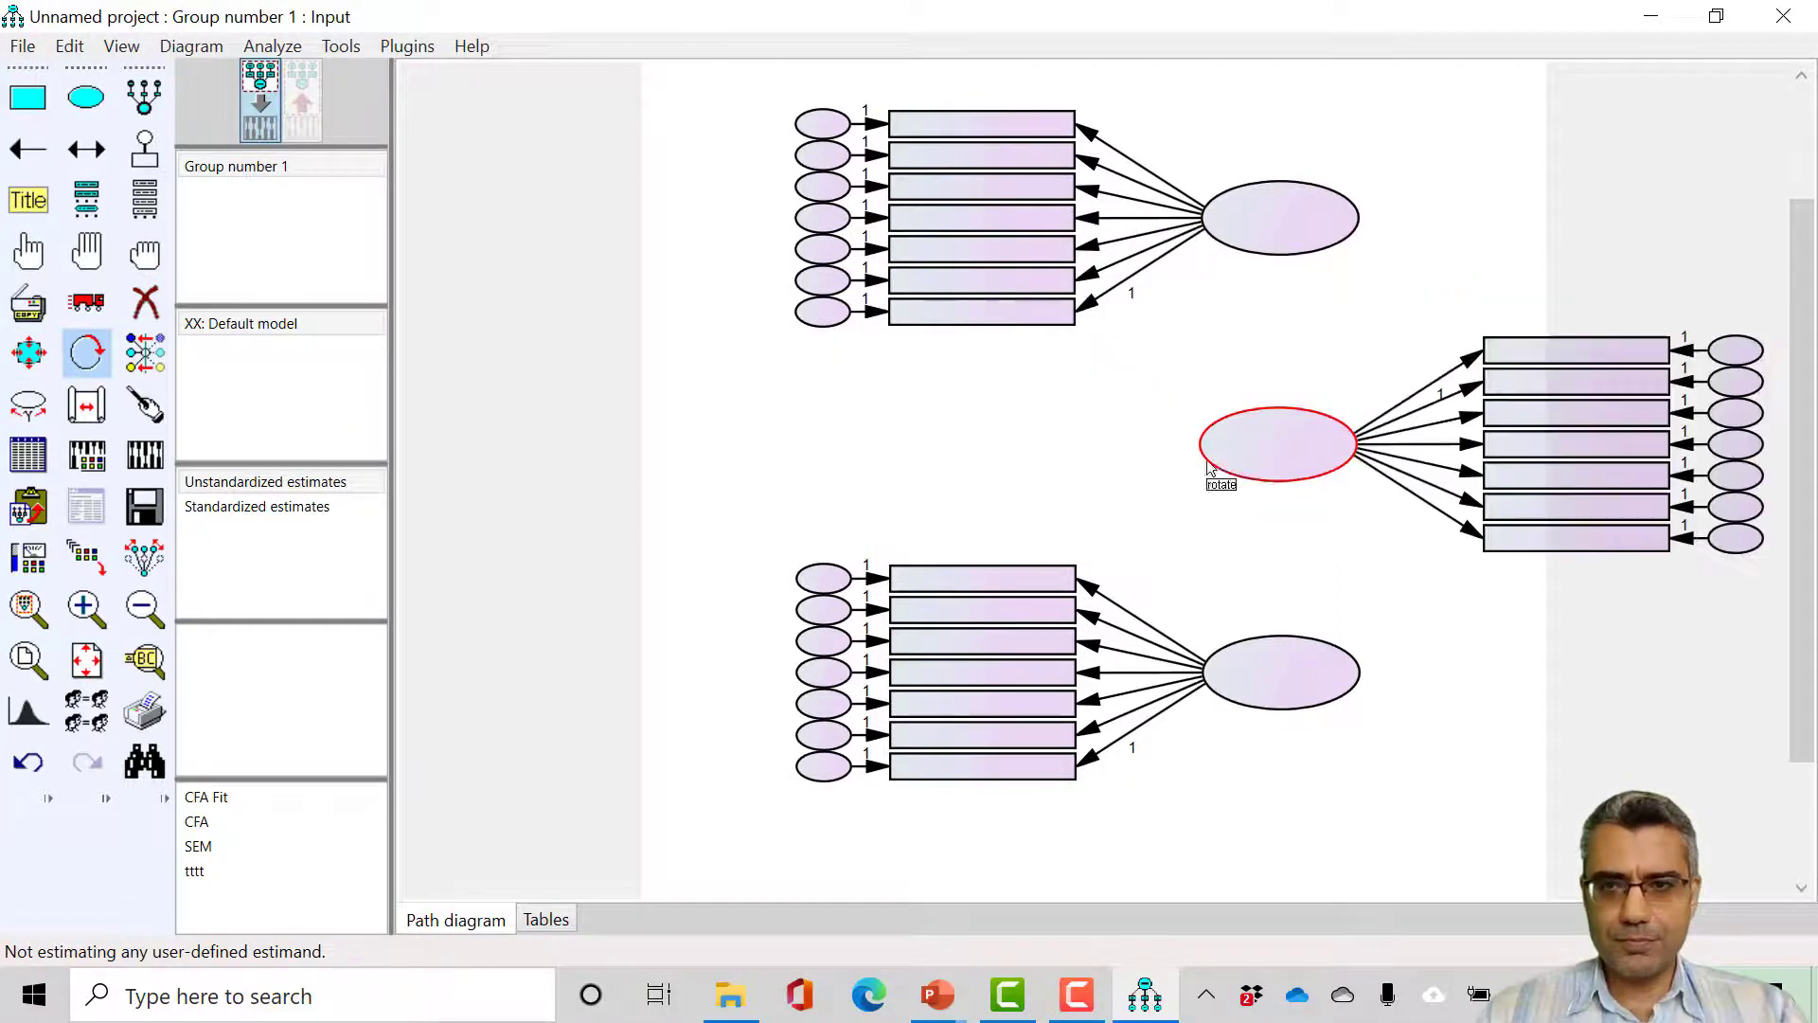
{"action": "left_click", "coordinate": [86, 301]}
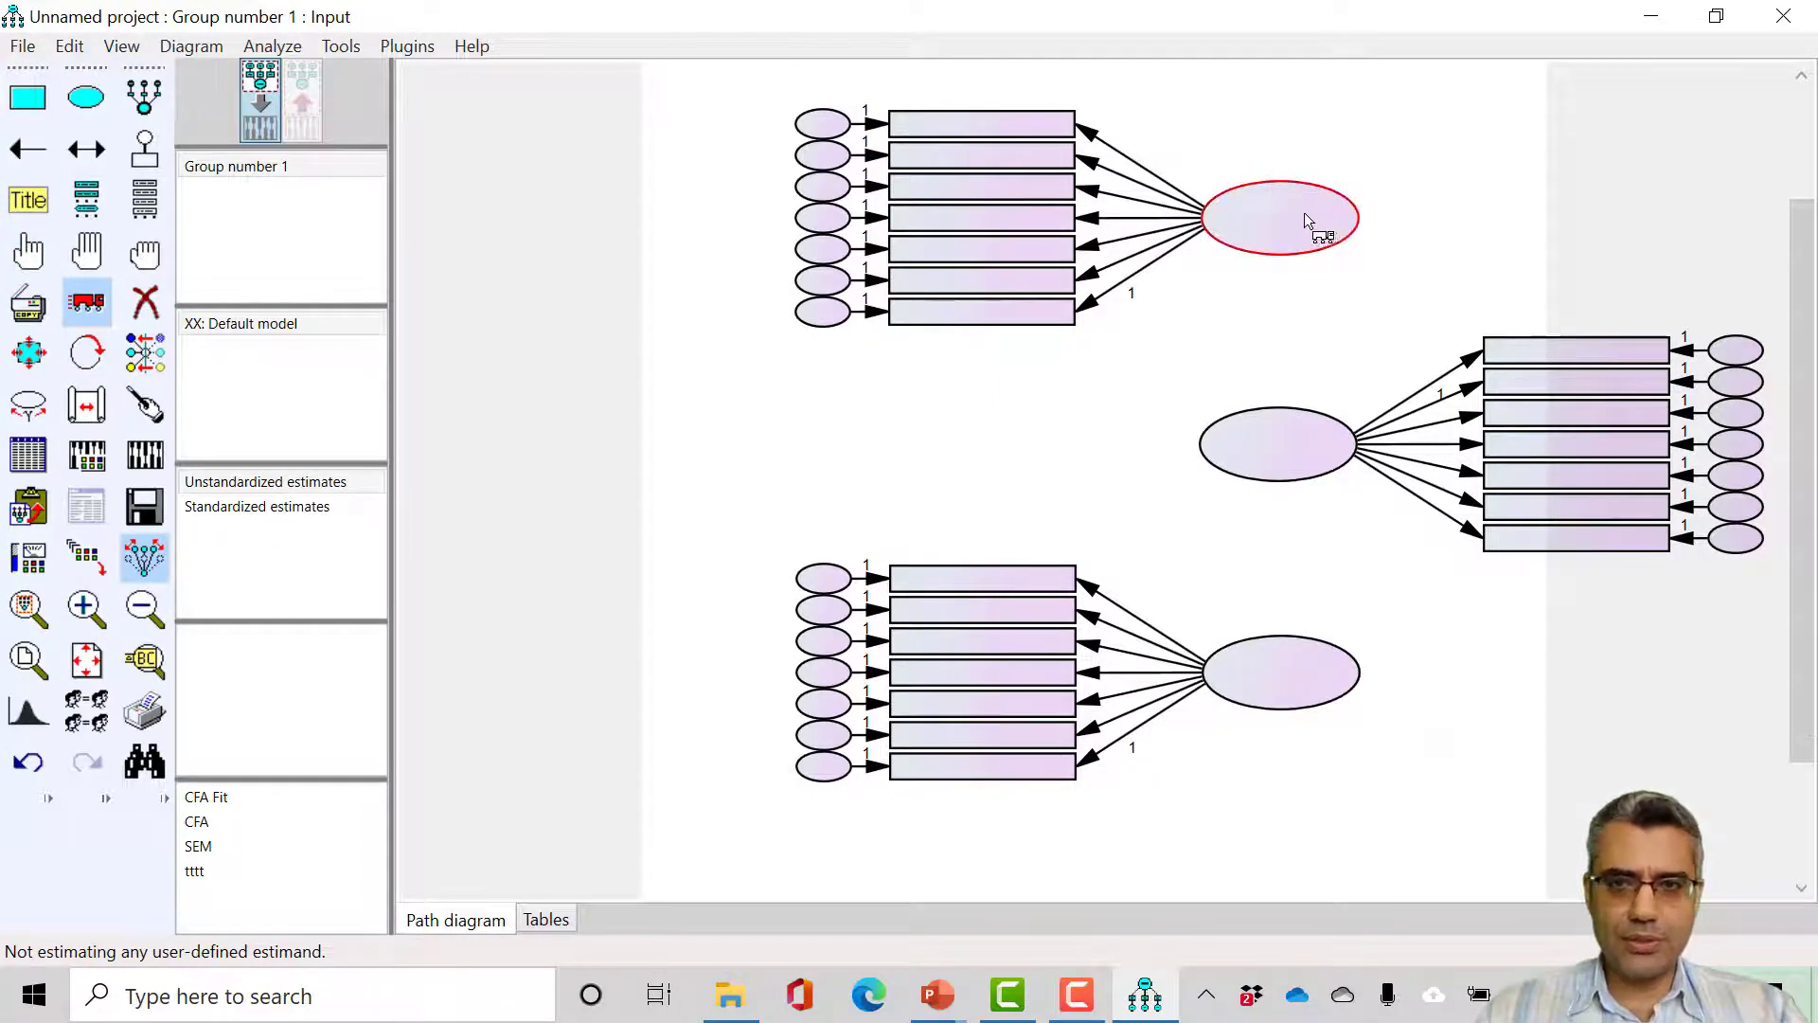
{"action": "left_click_drag", "start_coordinate": [1307, 220], "coordinate": [1159, 247]}
{"action": "left_click_drag", "start_coordinate": [1282, 451], "coordinate": [1312, 261]}
{"action": "left_click_drag", "start_coordinate": [1240, 633], "coordinate": [1172, 562]}
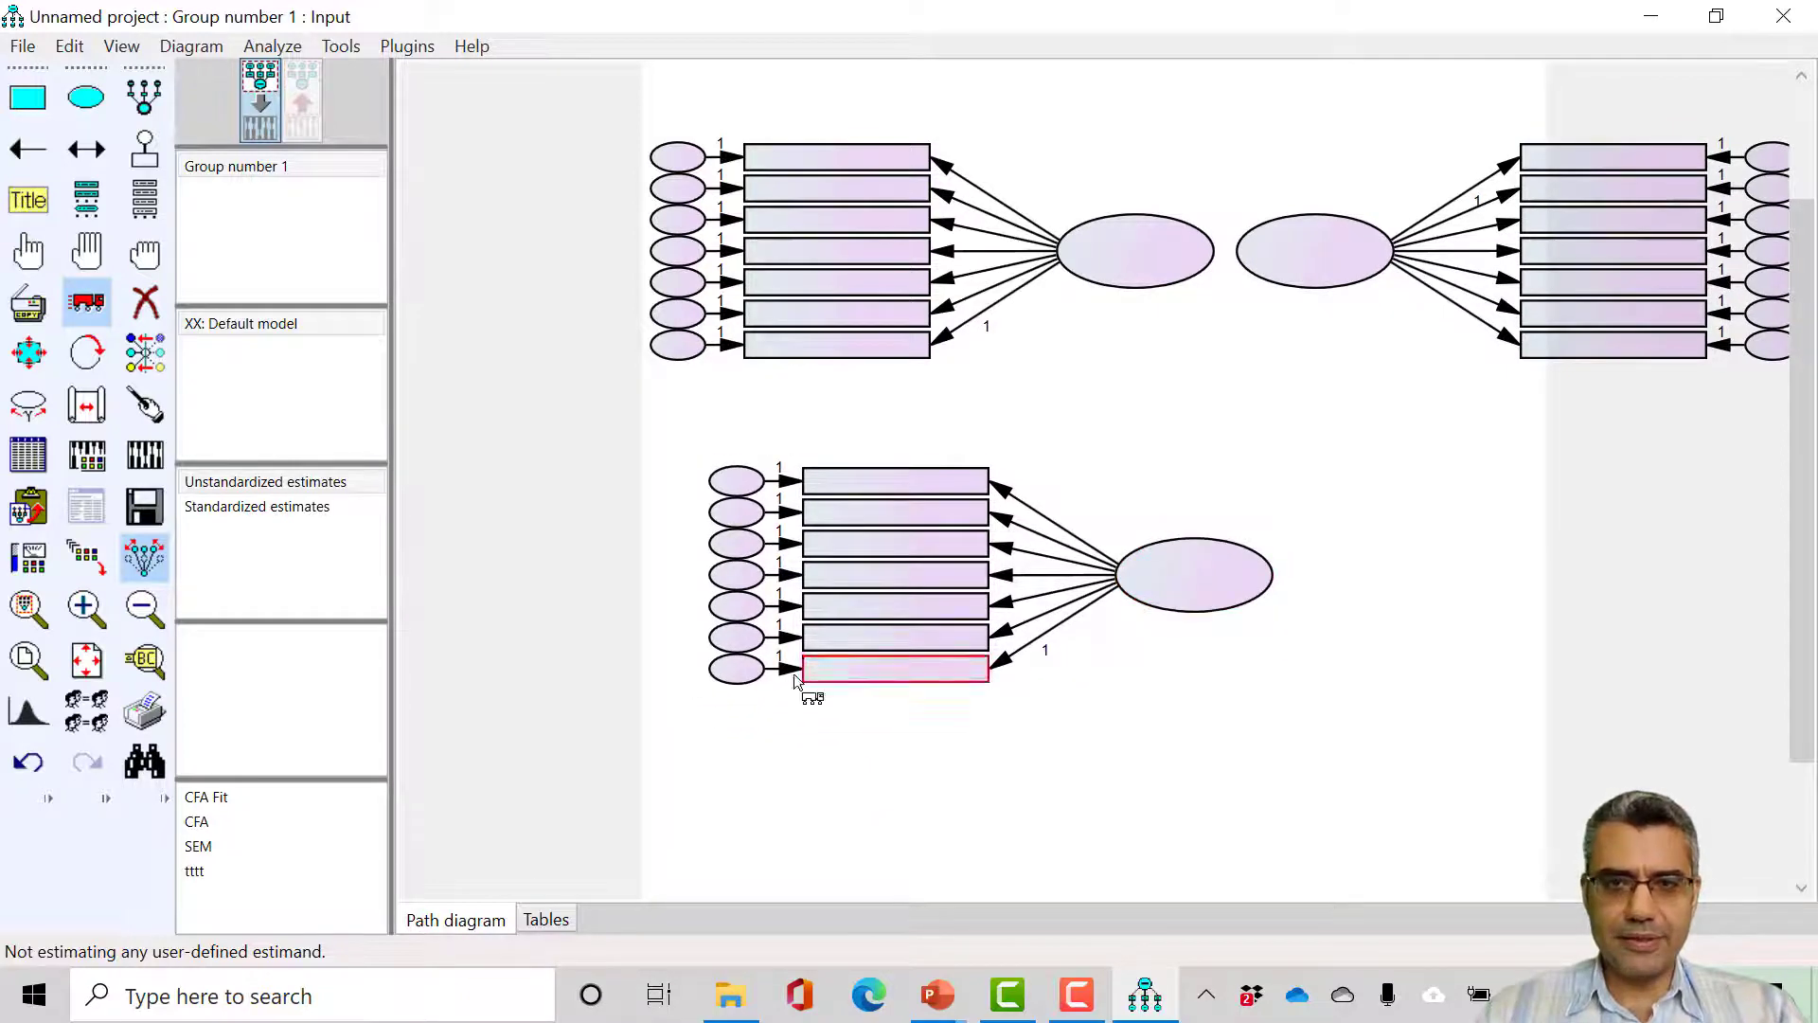
Step: Draw a single-headed path from each of the two upper latent ellipses to the lower latent ellipse
{"action": "left_click", "coordinate": [38, 159]}
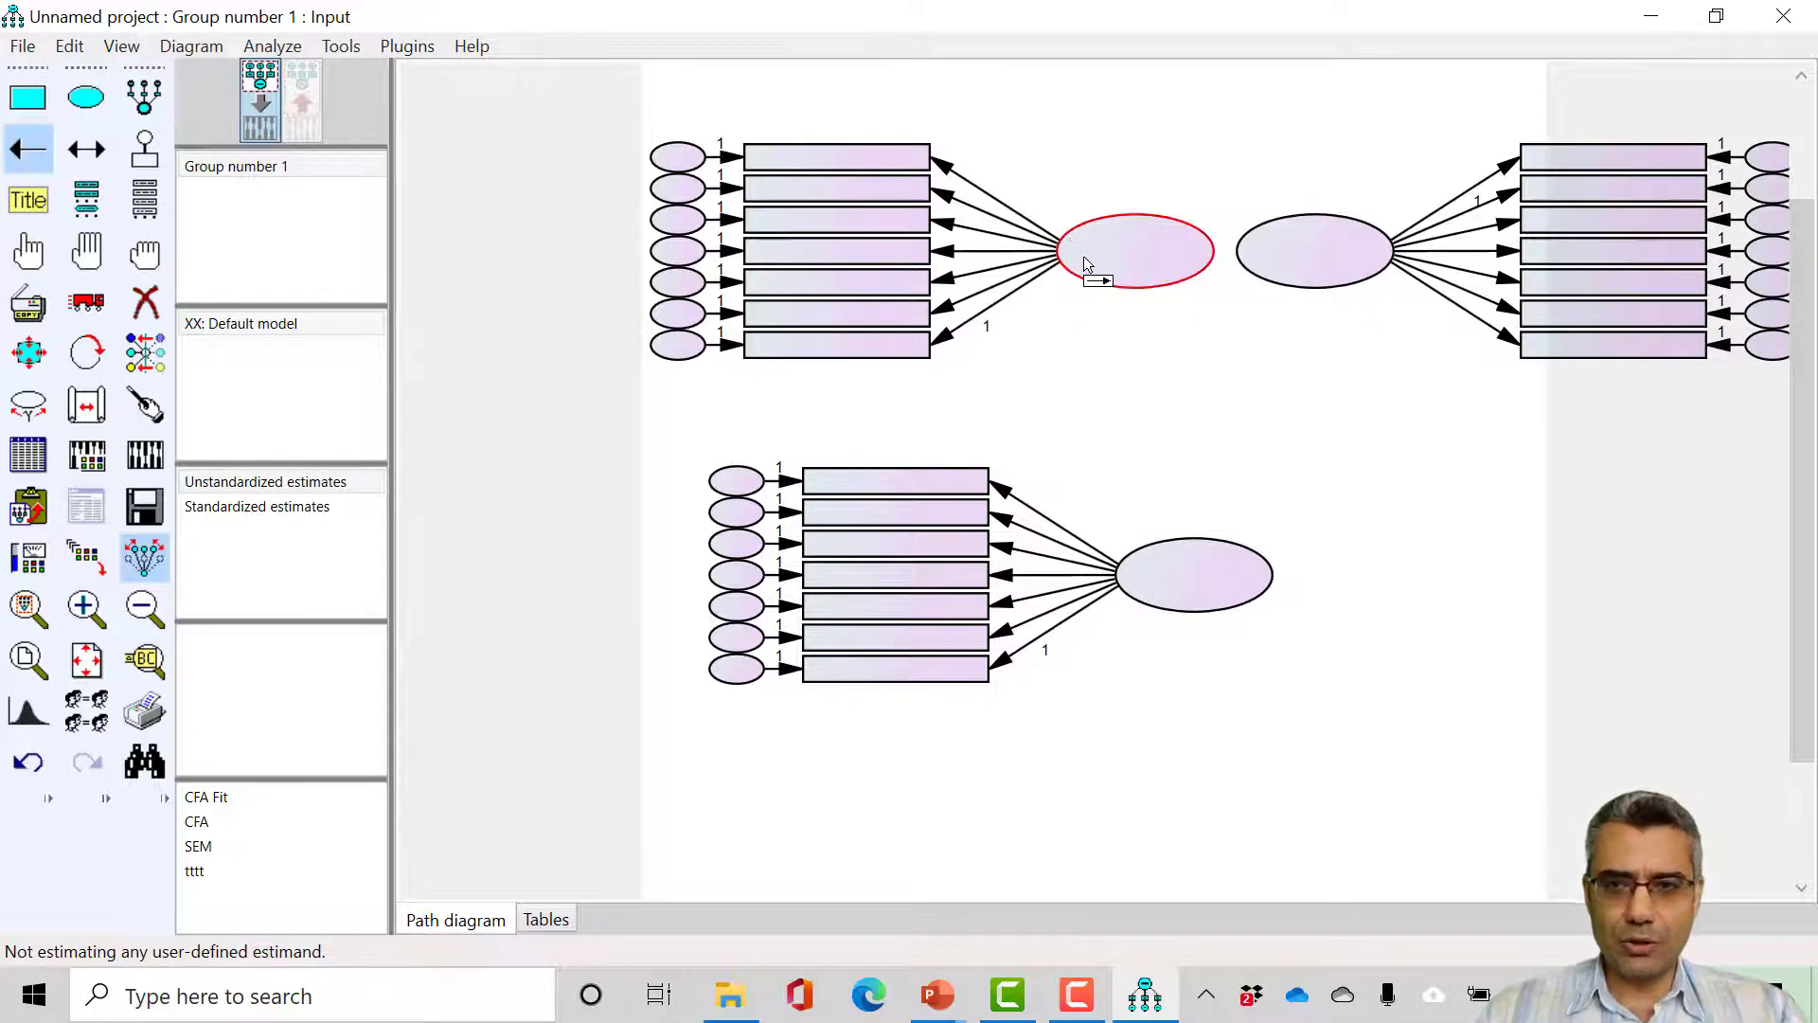
{"action": "mouse_move", "coordinate": [1092, 268]}
{"action": "left_mouse_down"}
{"action": "mouse_move", "coordinate": [1124, 268]}
{"action": "mouse_move", "coordinate": [1185, 600]}
{"action": "left_mouse_up"}
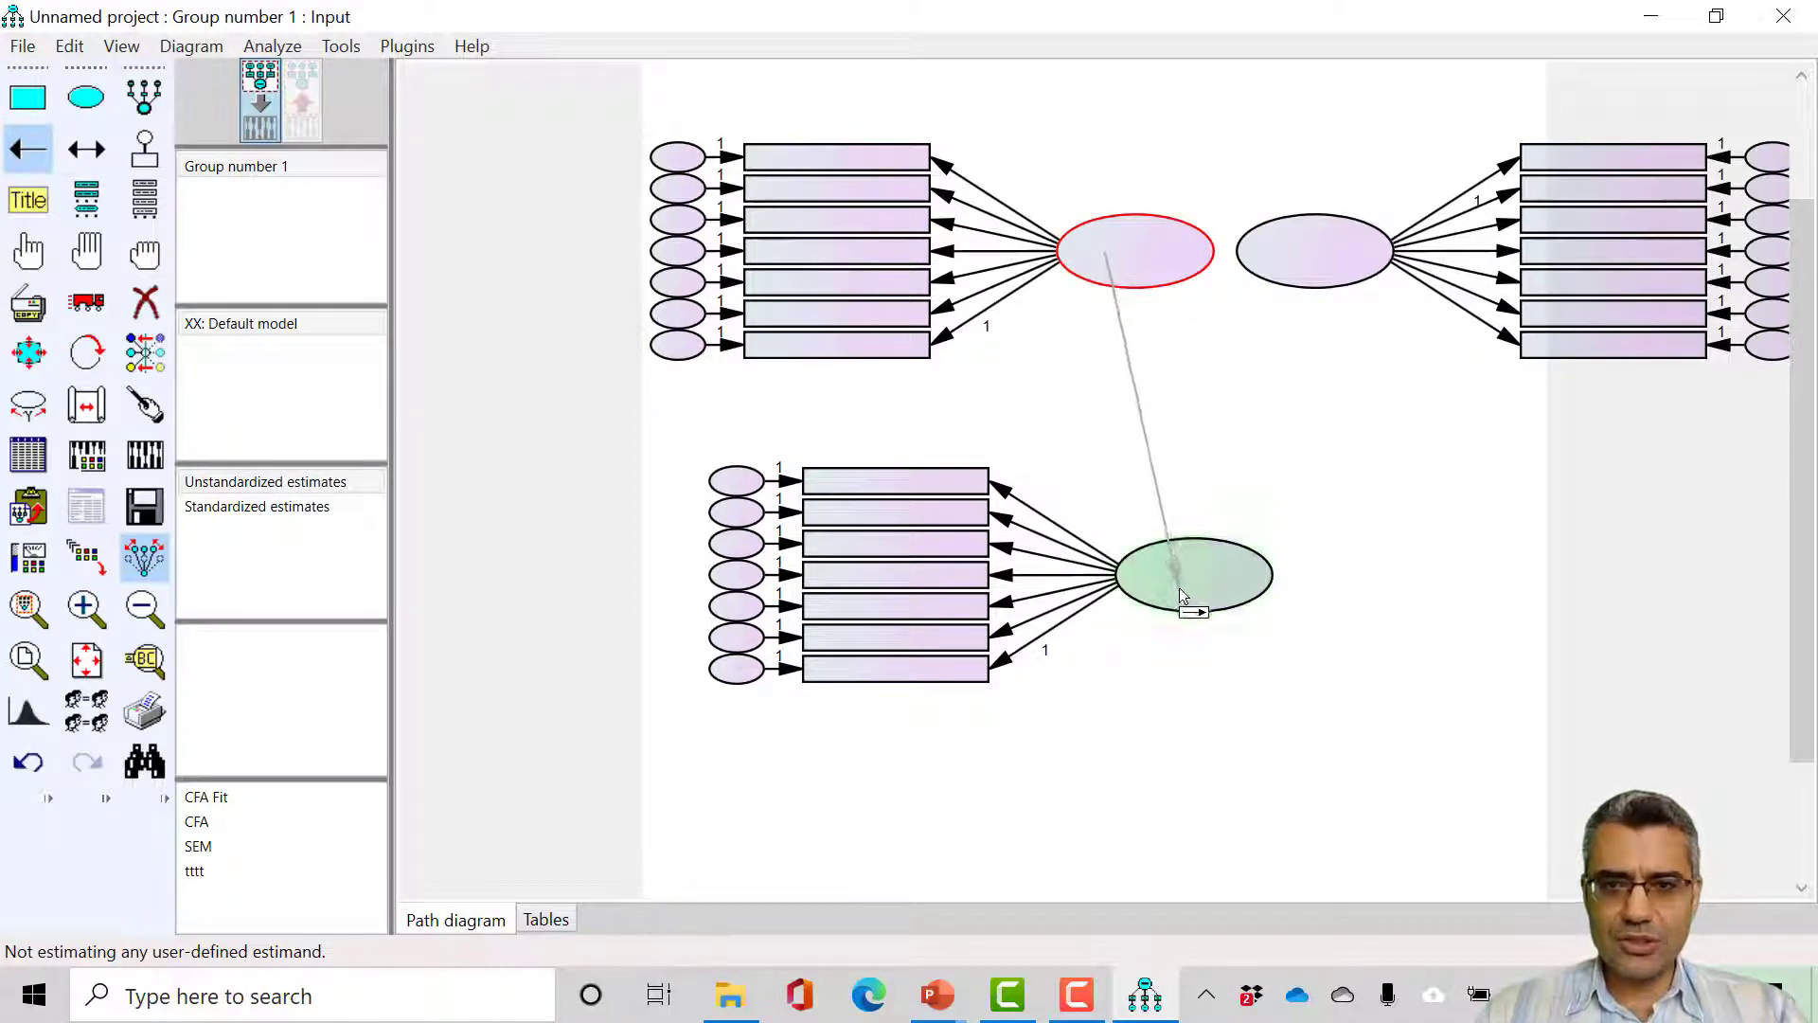
{"action": "left_click_drag", "start_coordinate": [1351, 280], "coordinate": [1208, 600]}
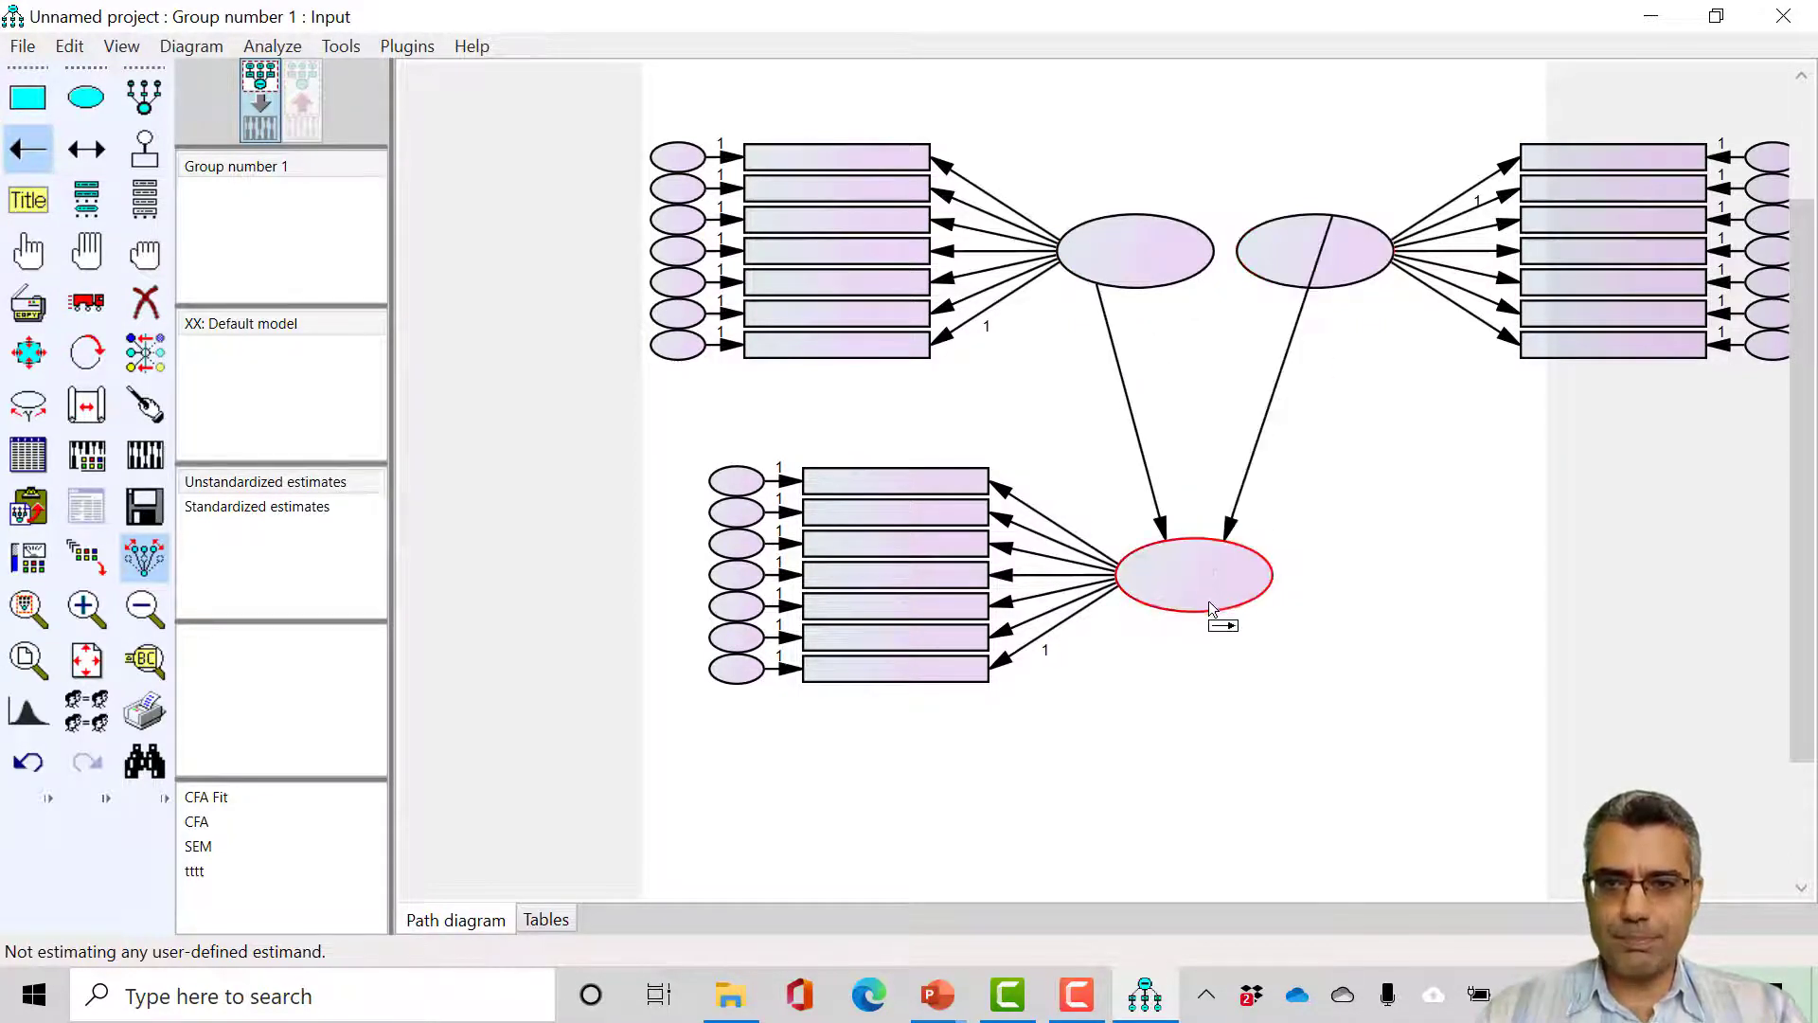
Step: Draw a covariance between the two upper latent ellipses and add a unique variable to the lower latent ellipse
{"action": "left_click", "coordinate": [93, 155]}
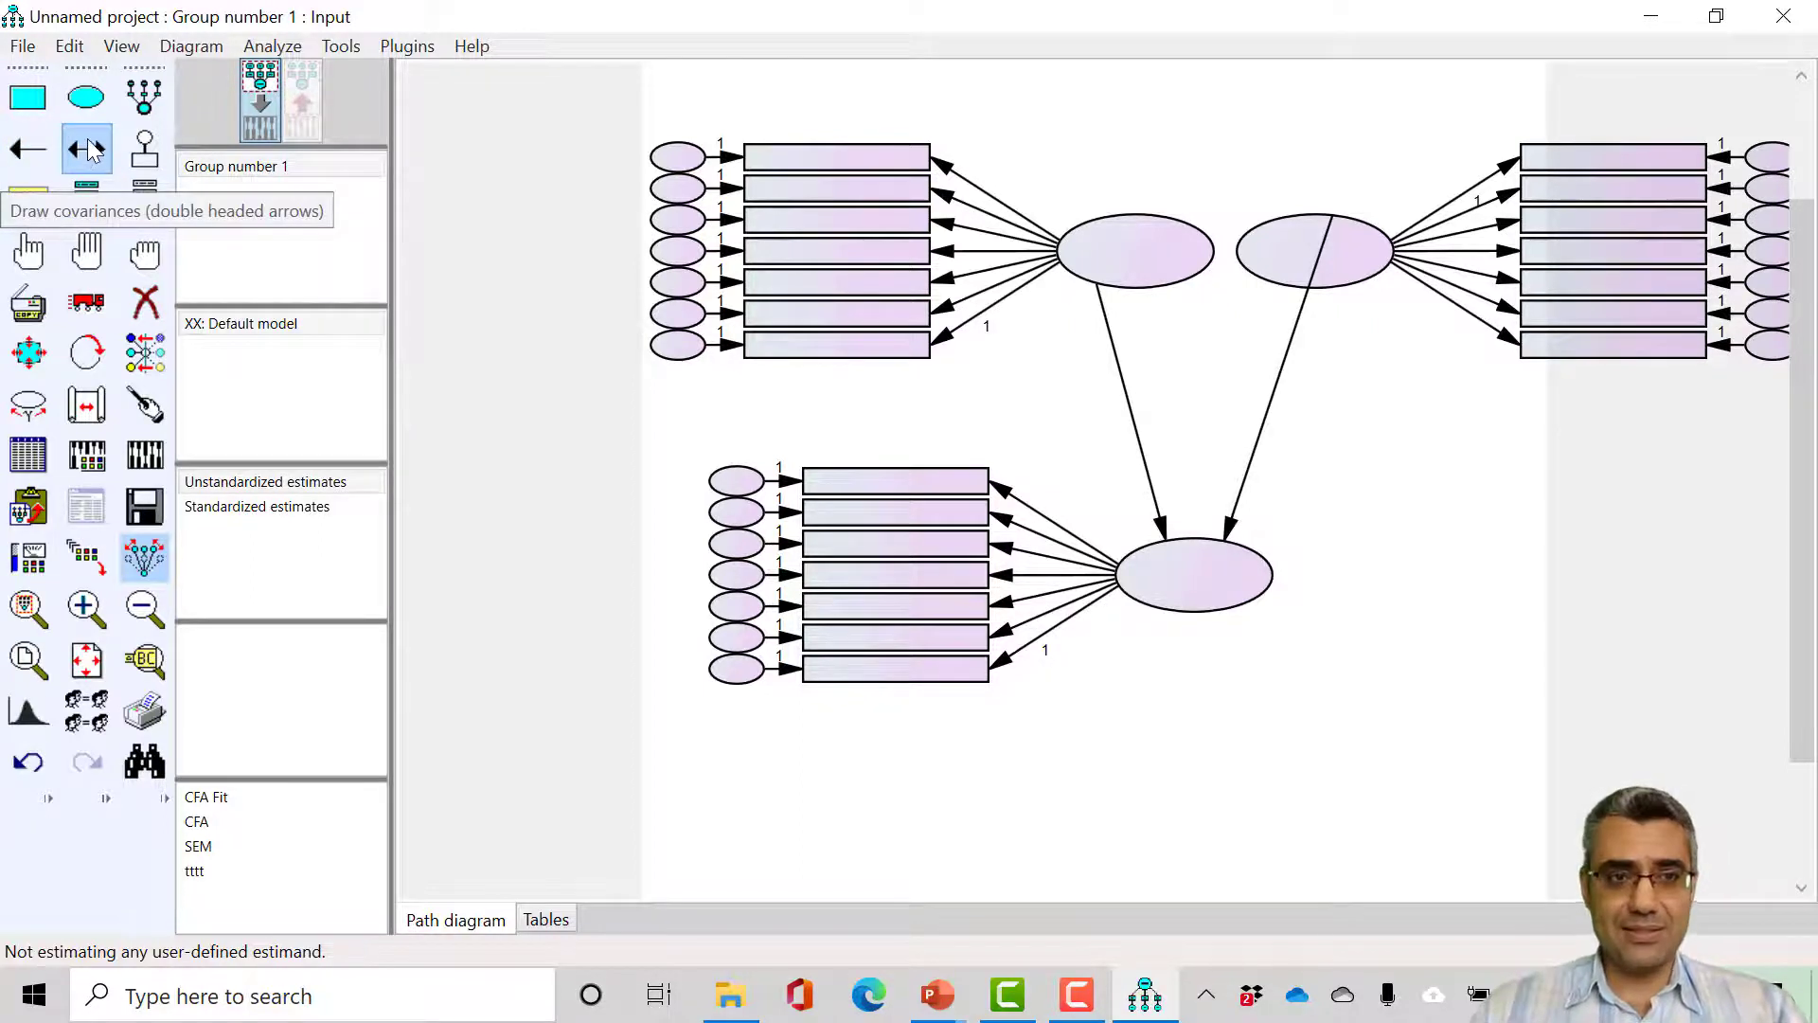
{"action": "left_click_drag", "start_coordinate": [1124, 245], "coordinate": [1324, 275]}
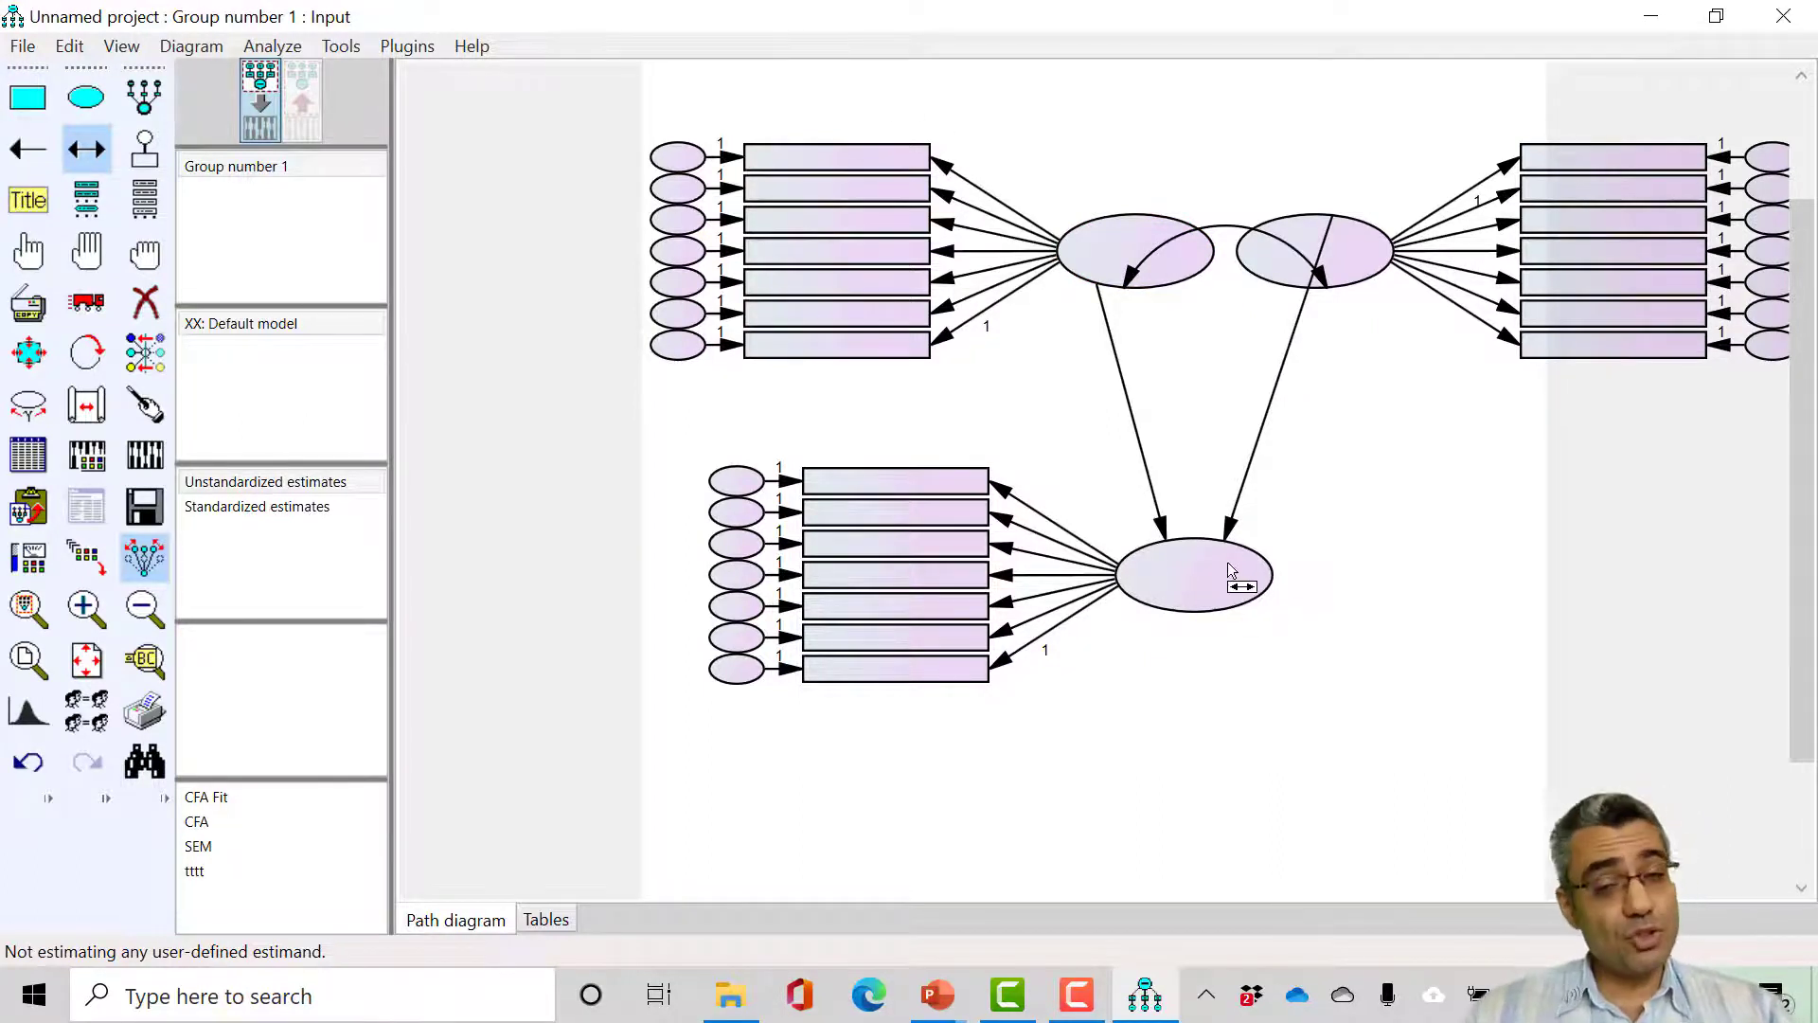
{"action": "left_click", "coordinate": [149, 159]}
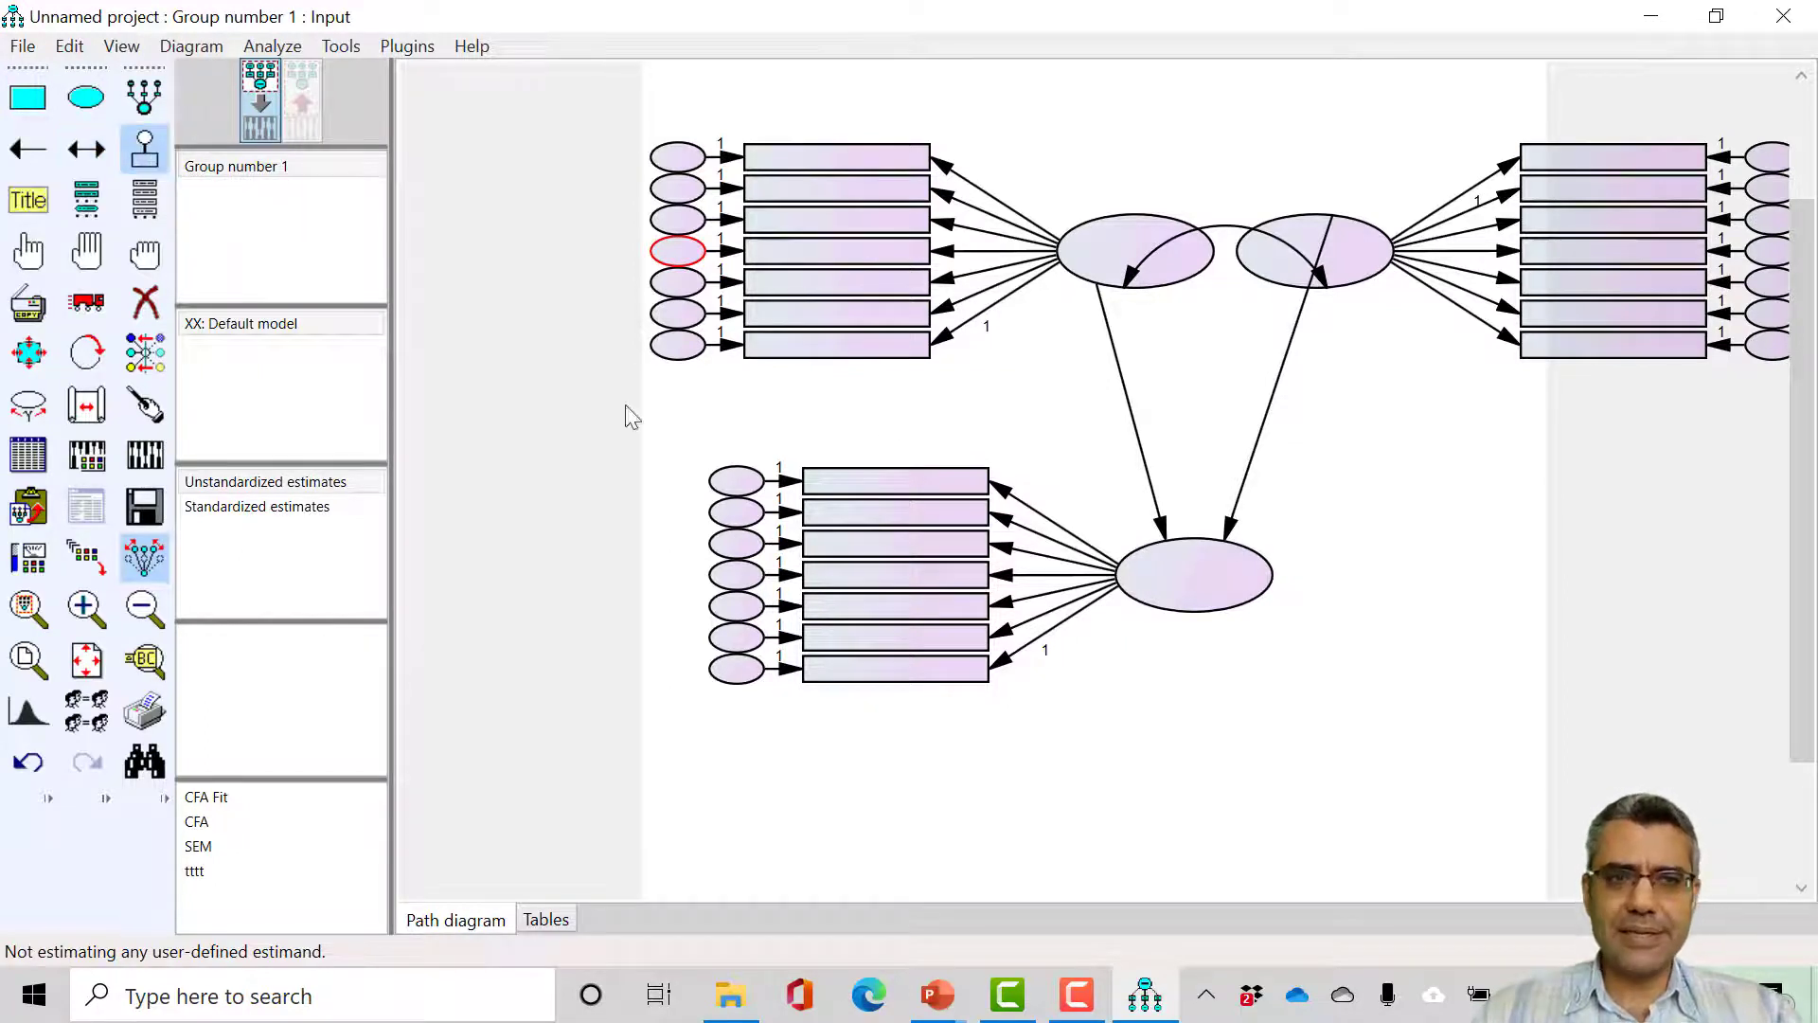
{"action": "left_click", "coordinate": [1198, 561]}
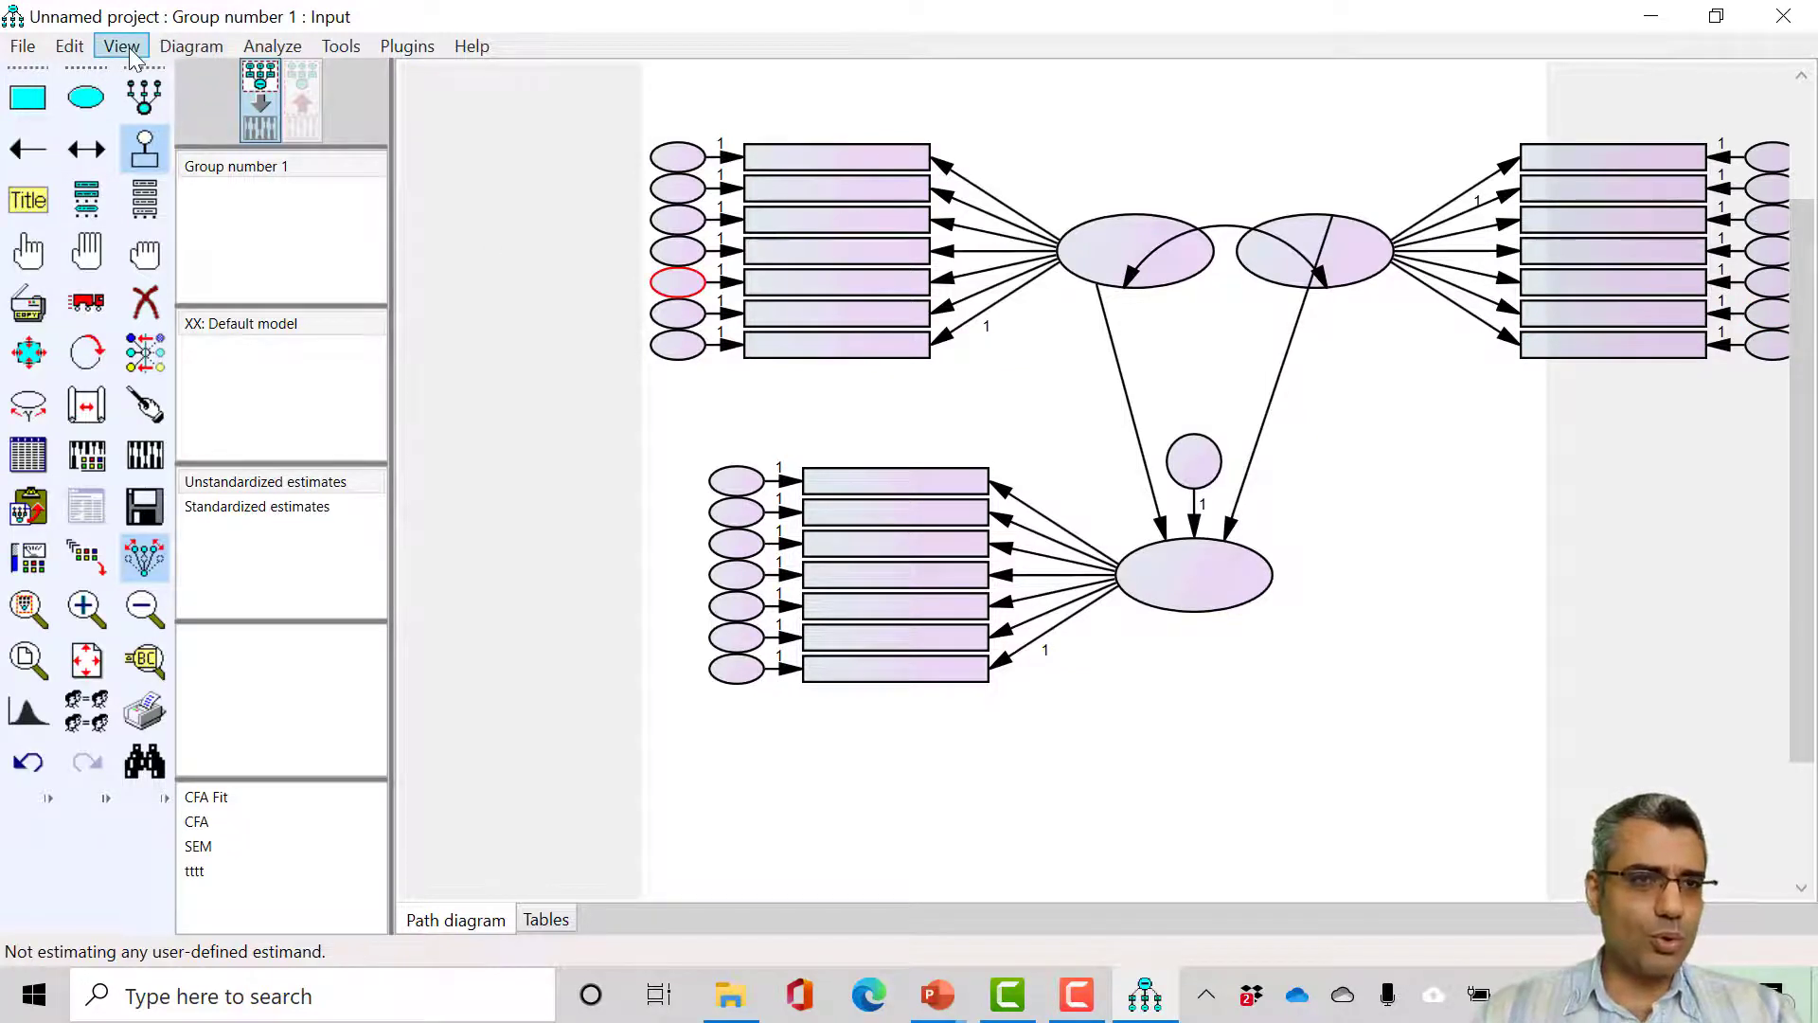
{"action": "left_click", "coordinate": [198, 47]}
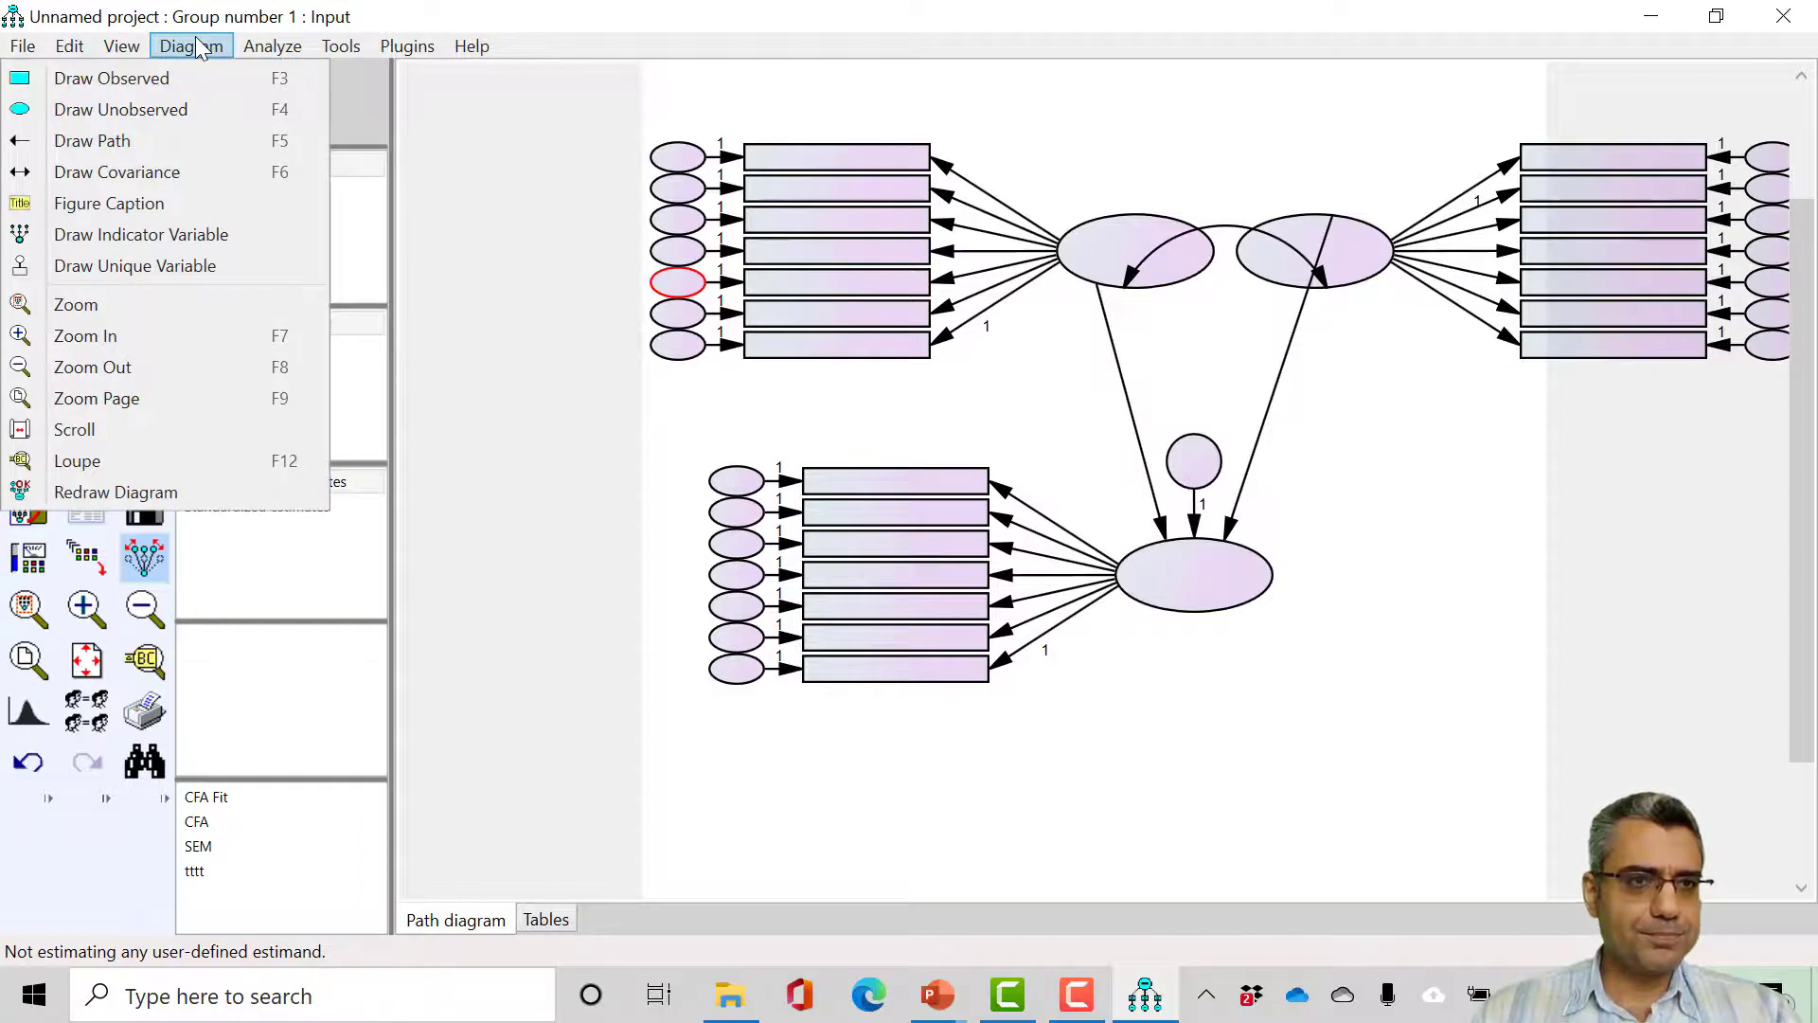
{"action": "mouse_move", "coordinate": [118, 52]}
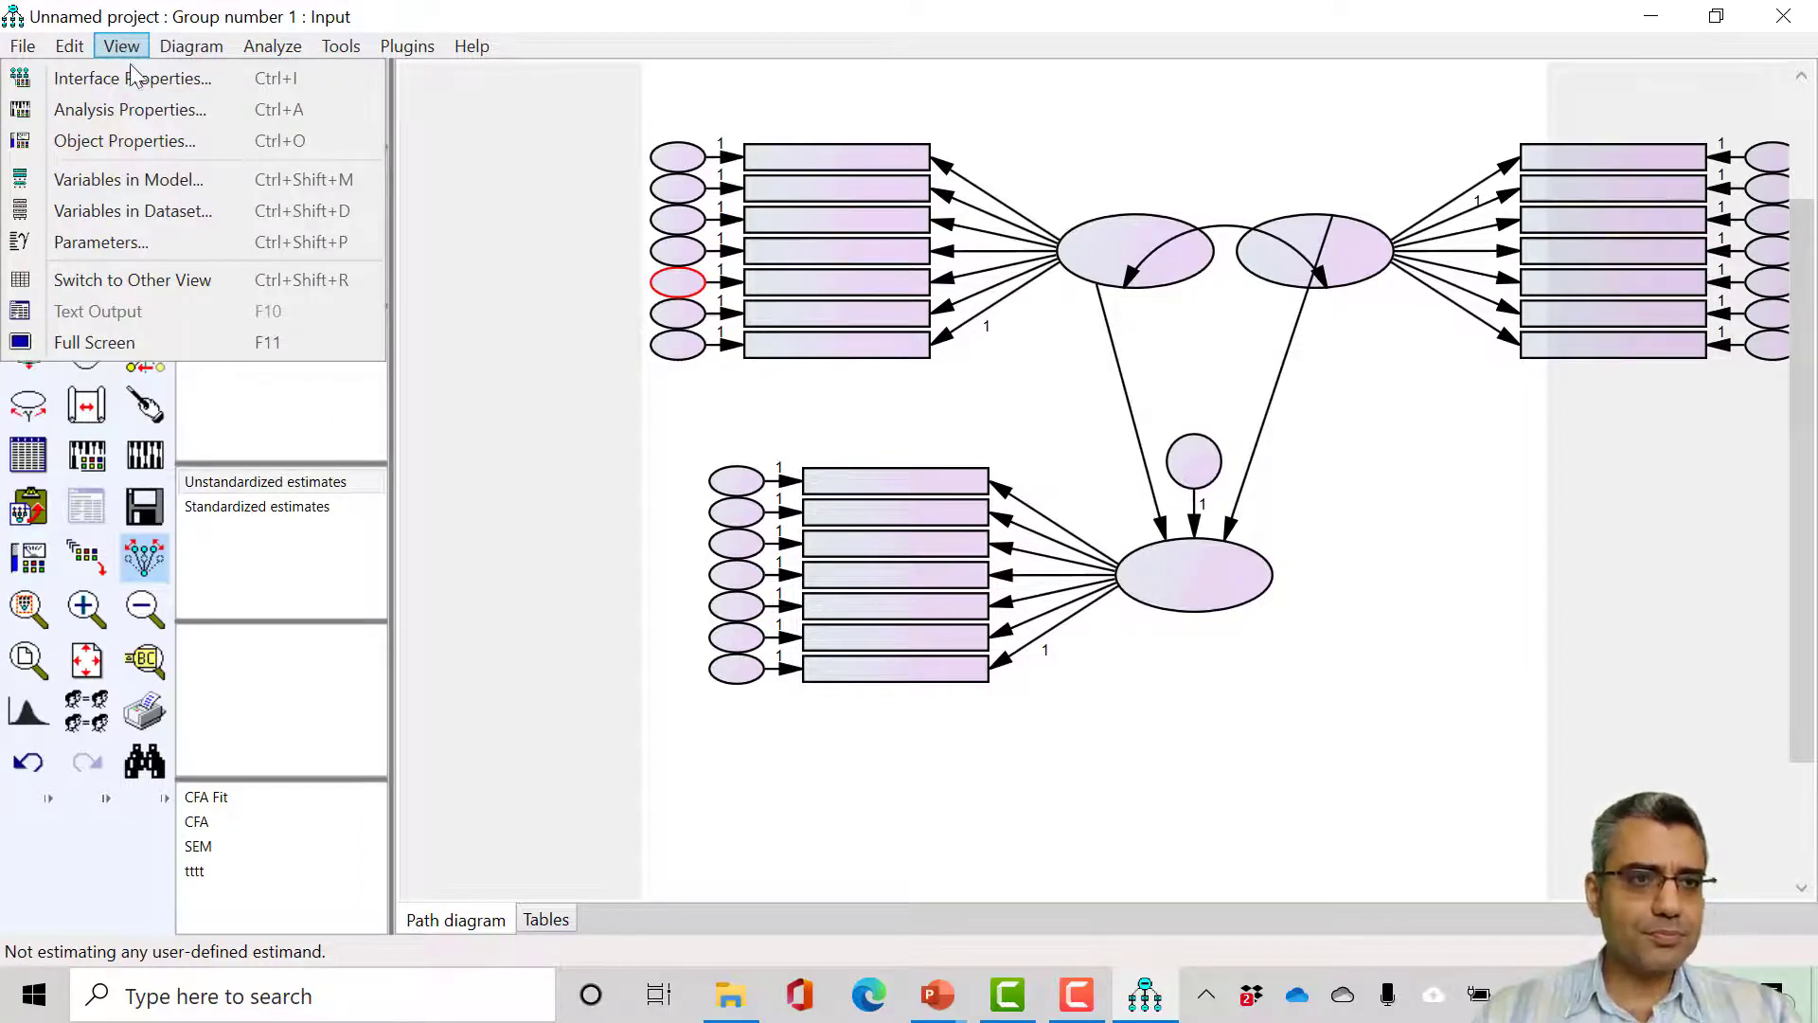
Step: Change the diagram's page layout to the Landscape - A4 paper size in the interface properties and close them
{"action": "left_click", "coordinate": [142, 77]}
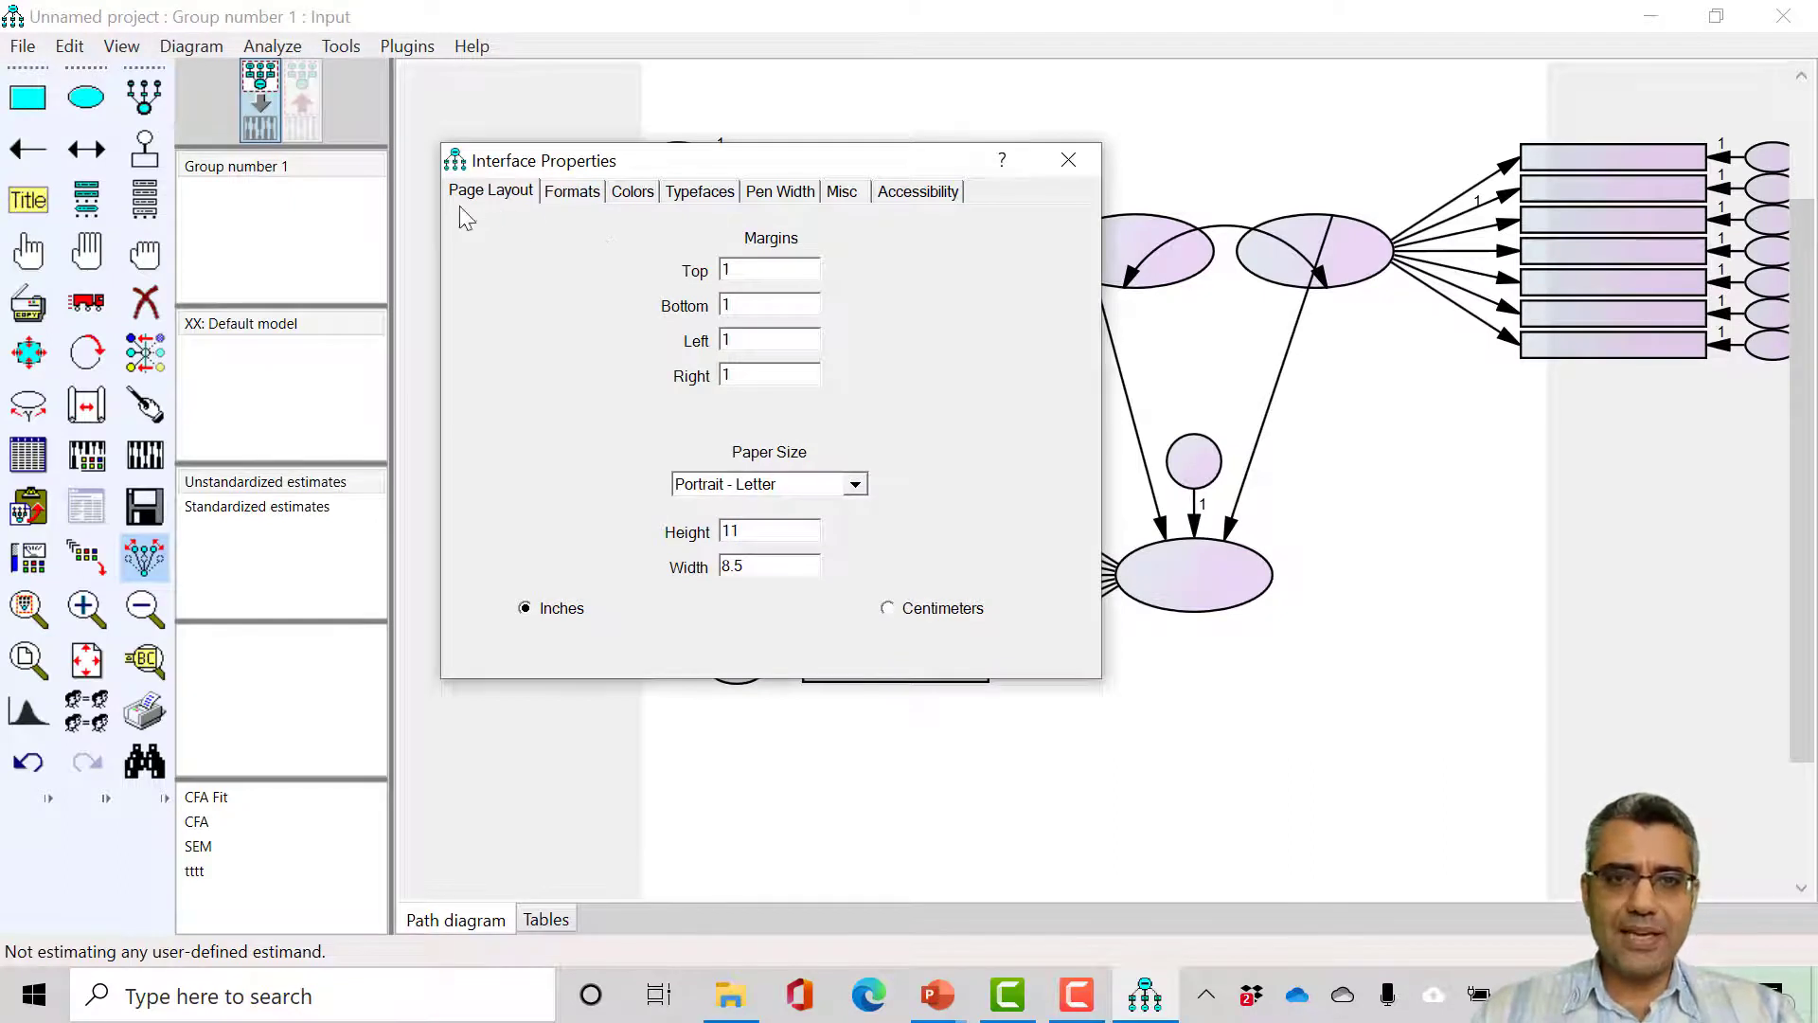
{"action": "left_click", "coordinate": [856, 486]}
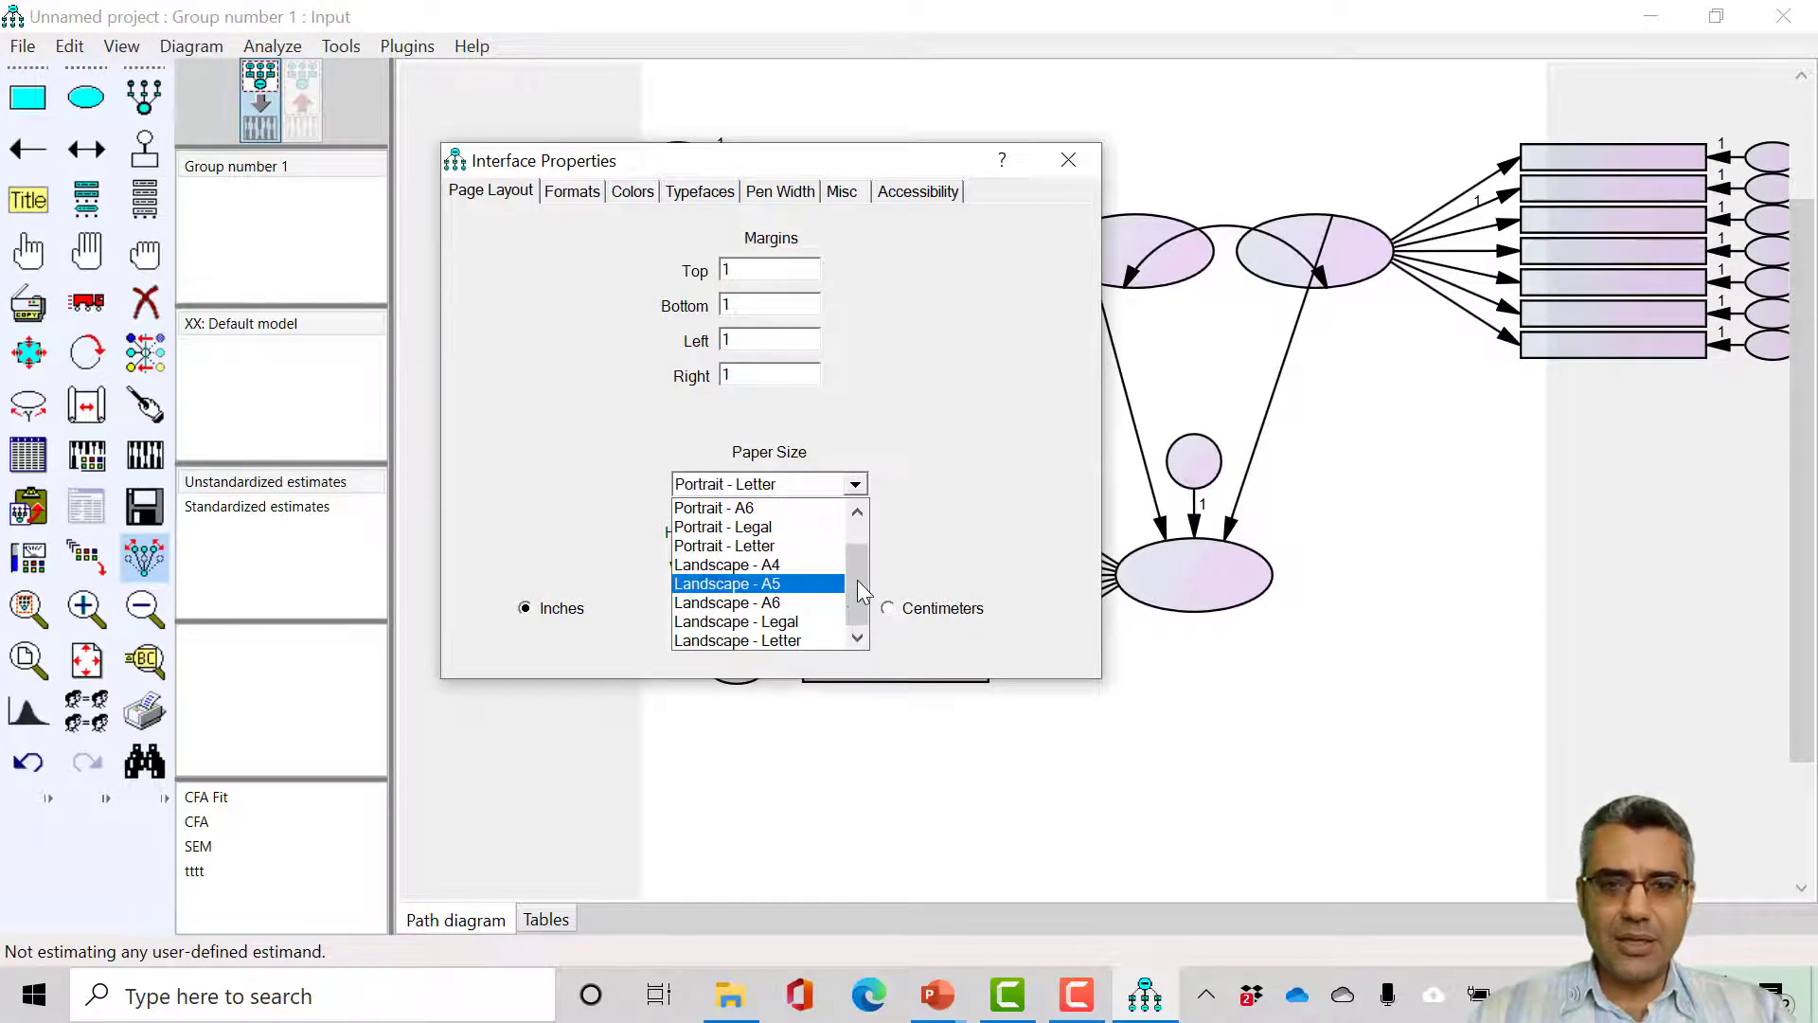
{"action": "left_click_drag", "start_coordinate": [856, 579], "coordinate": [865, 557]}
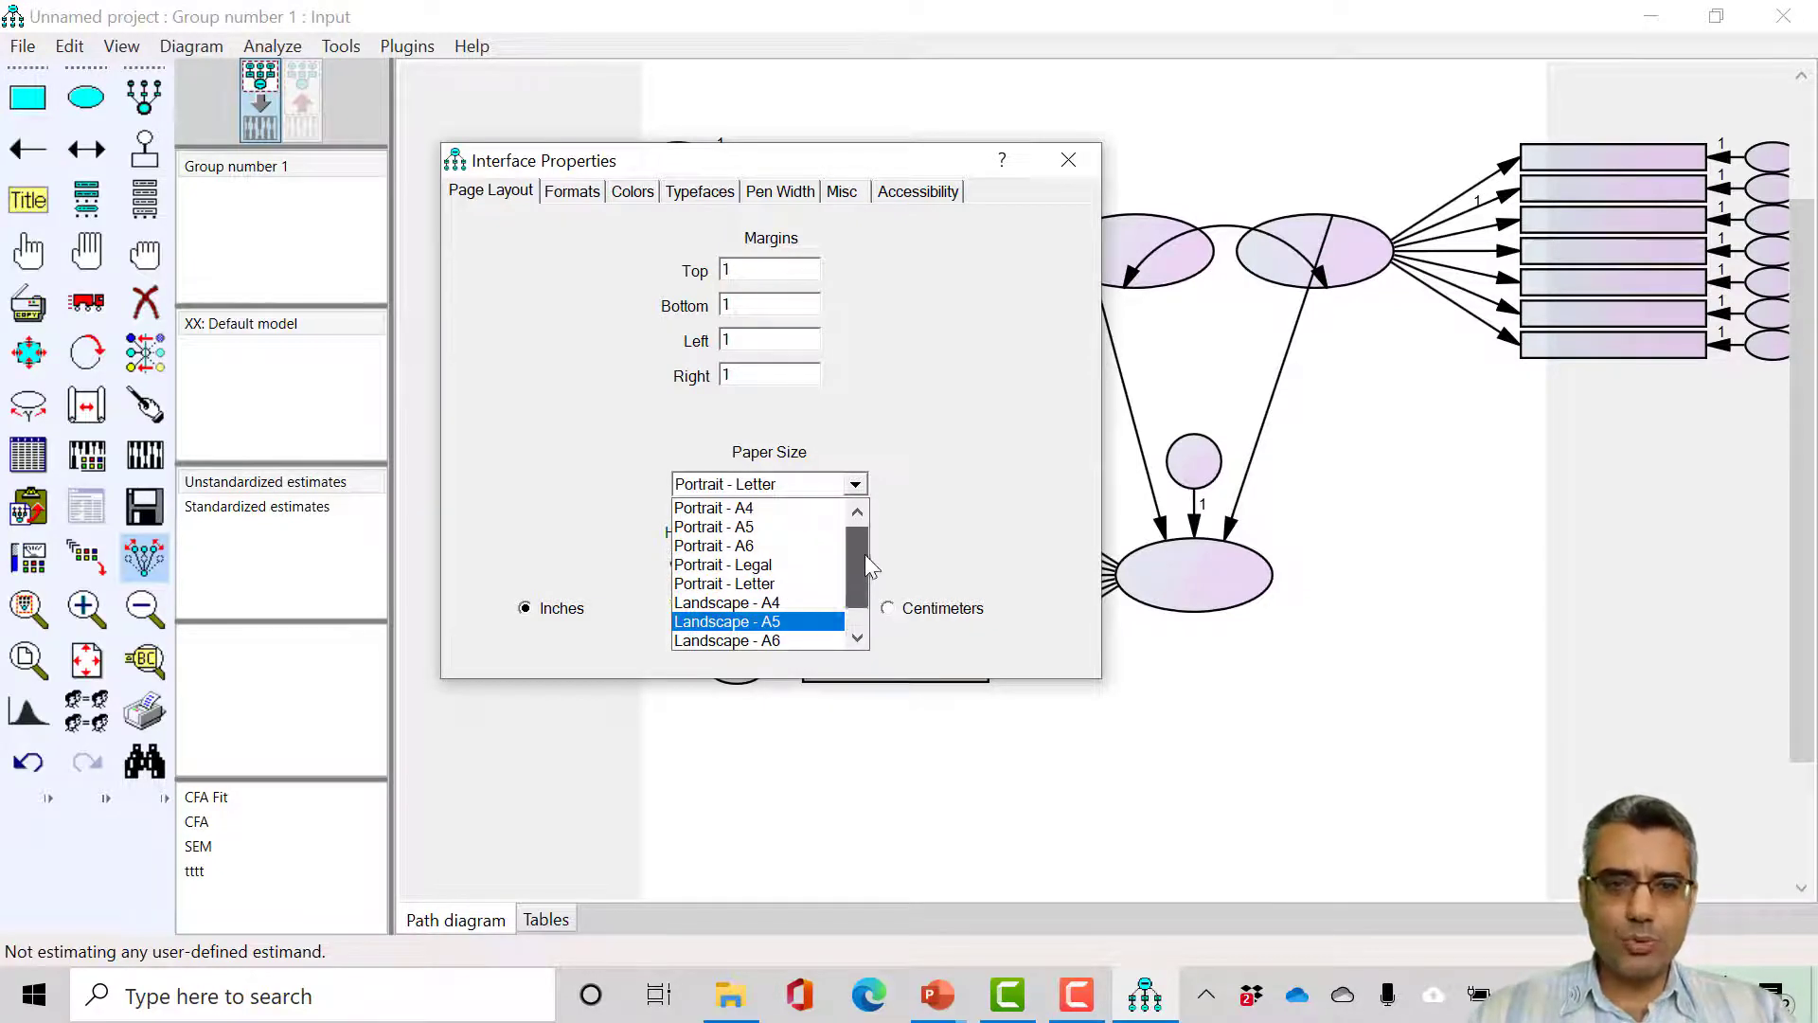
{"action": "left_click", "coordinate": [776, 609]}
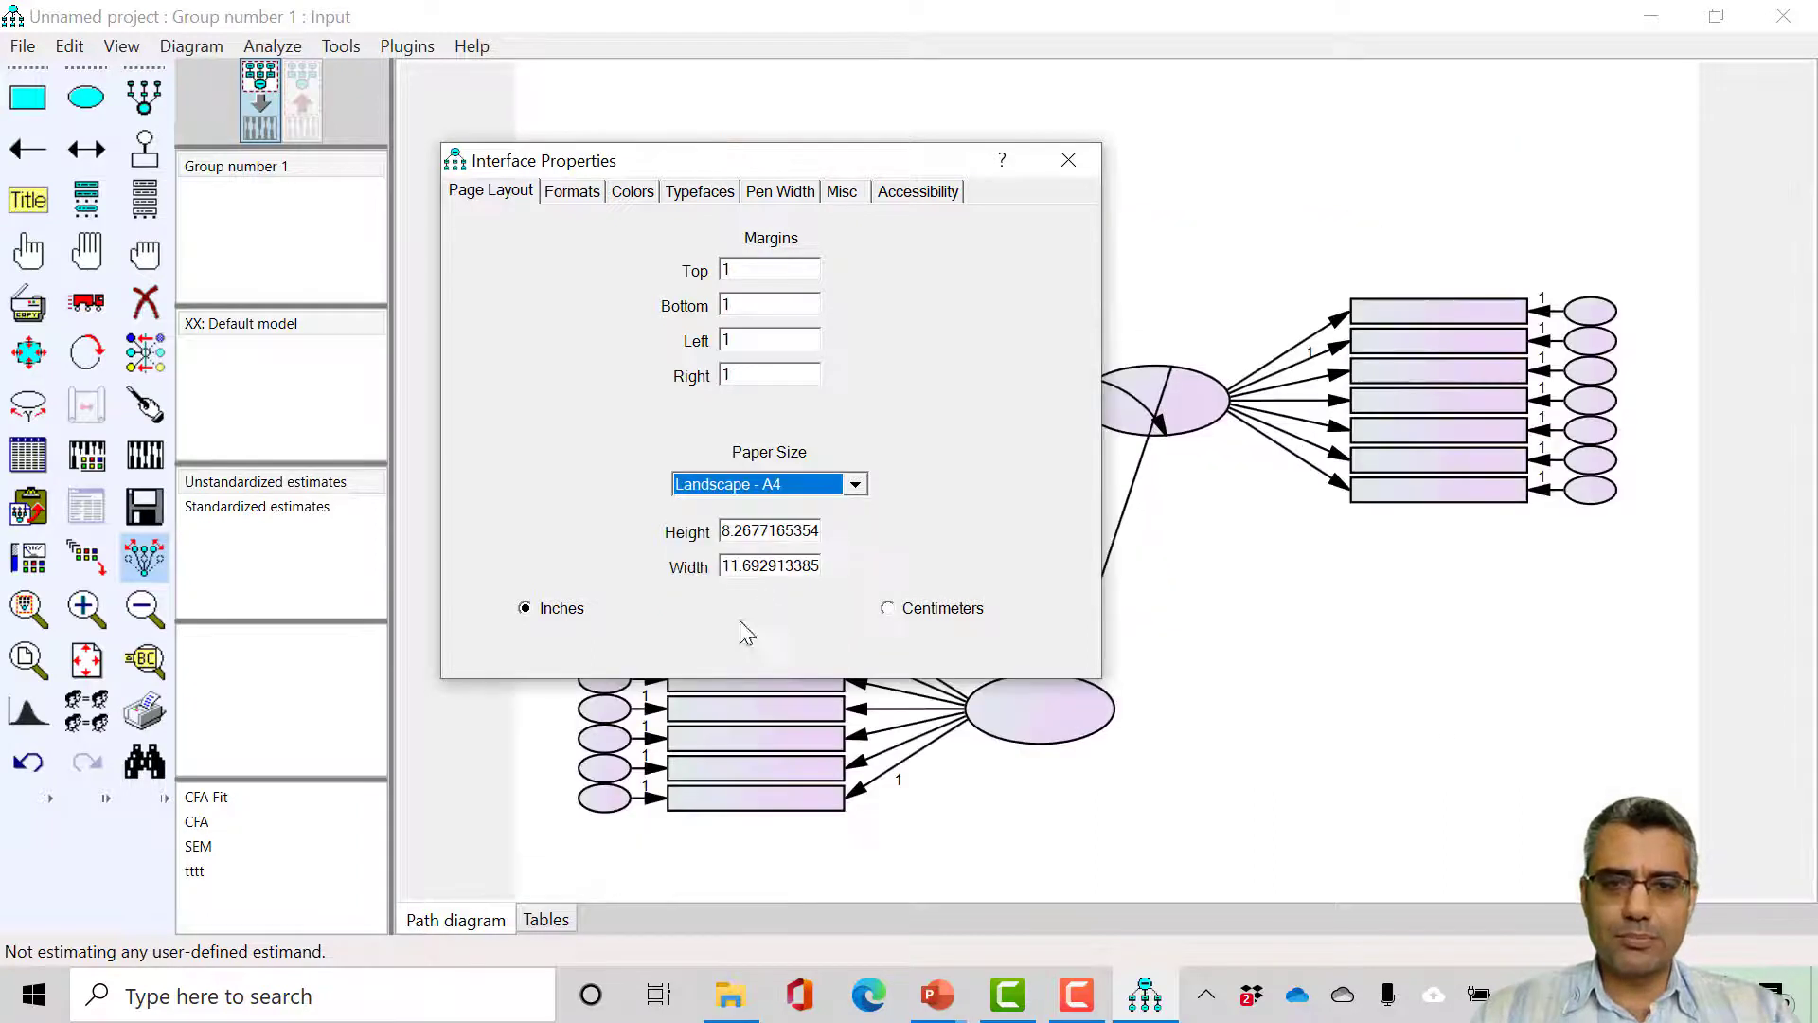
{"action": "left_click", "coordinate": [1072, 167]}
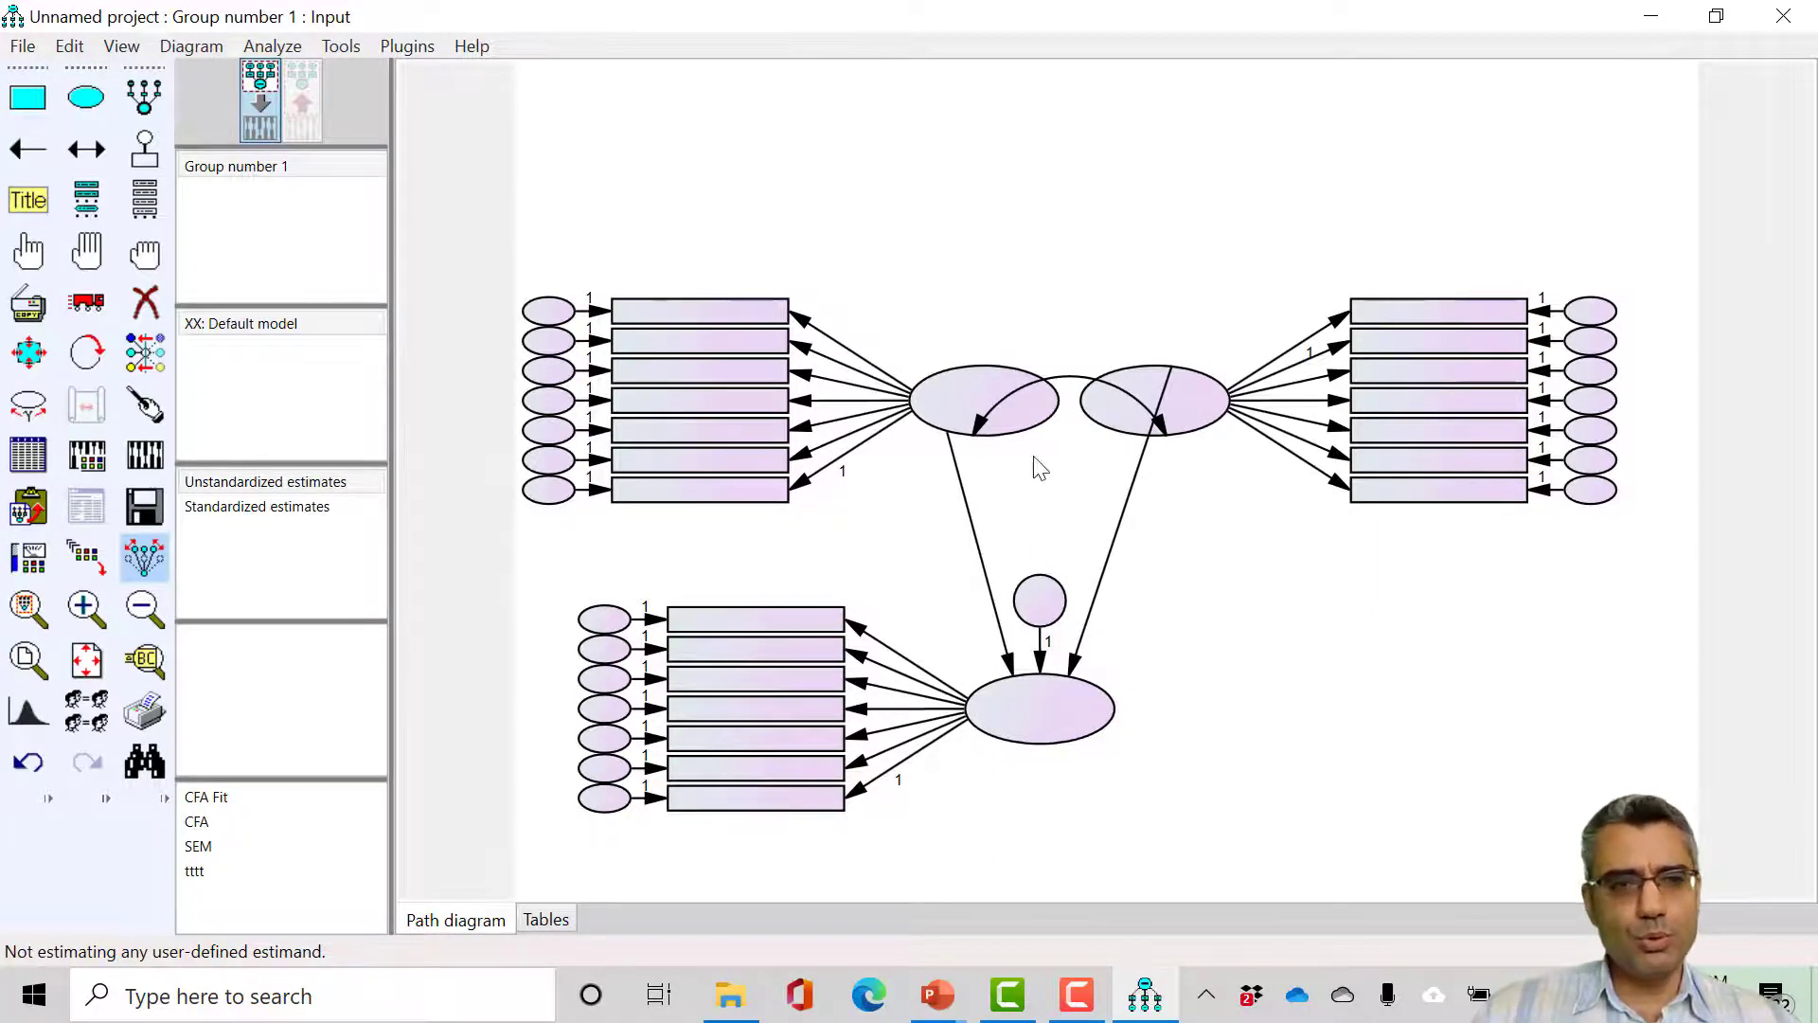
Step: Try repositioning the covariance arrow between the two upper latent ellipses, and undo the move
{"action": "left_click", "coordinate": [98, 313]}
{"action": "left_click_drag", "start_coordinate": [993, 435], "coordinate": [1060, 412]}
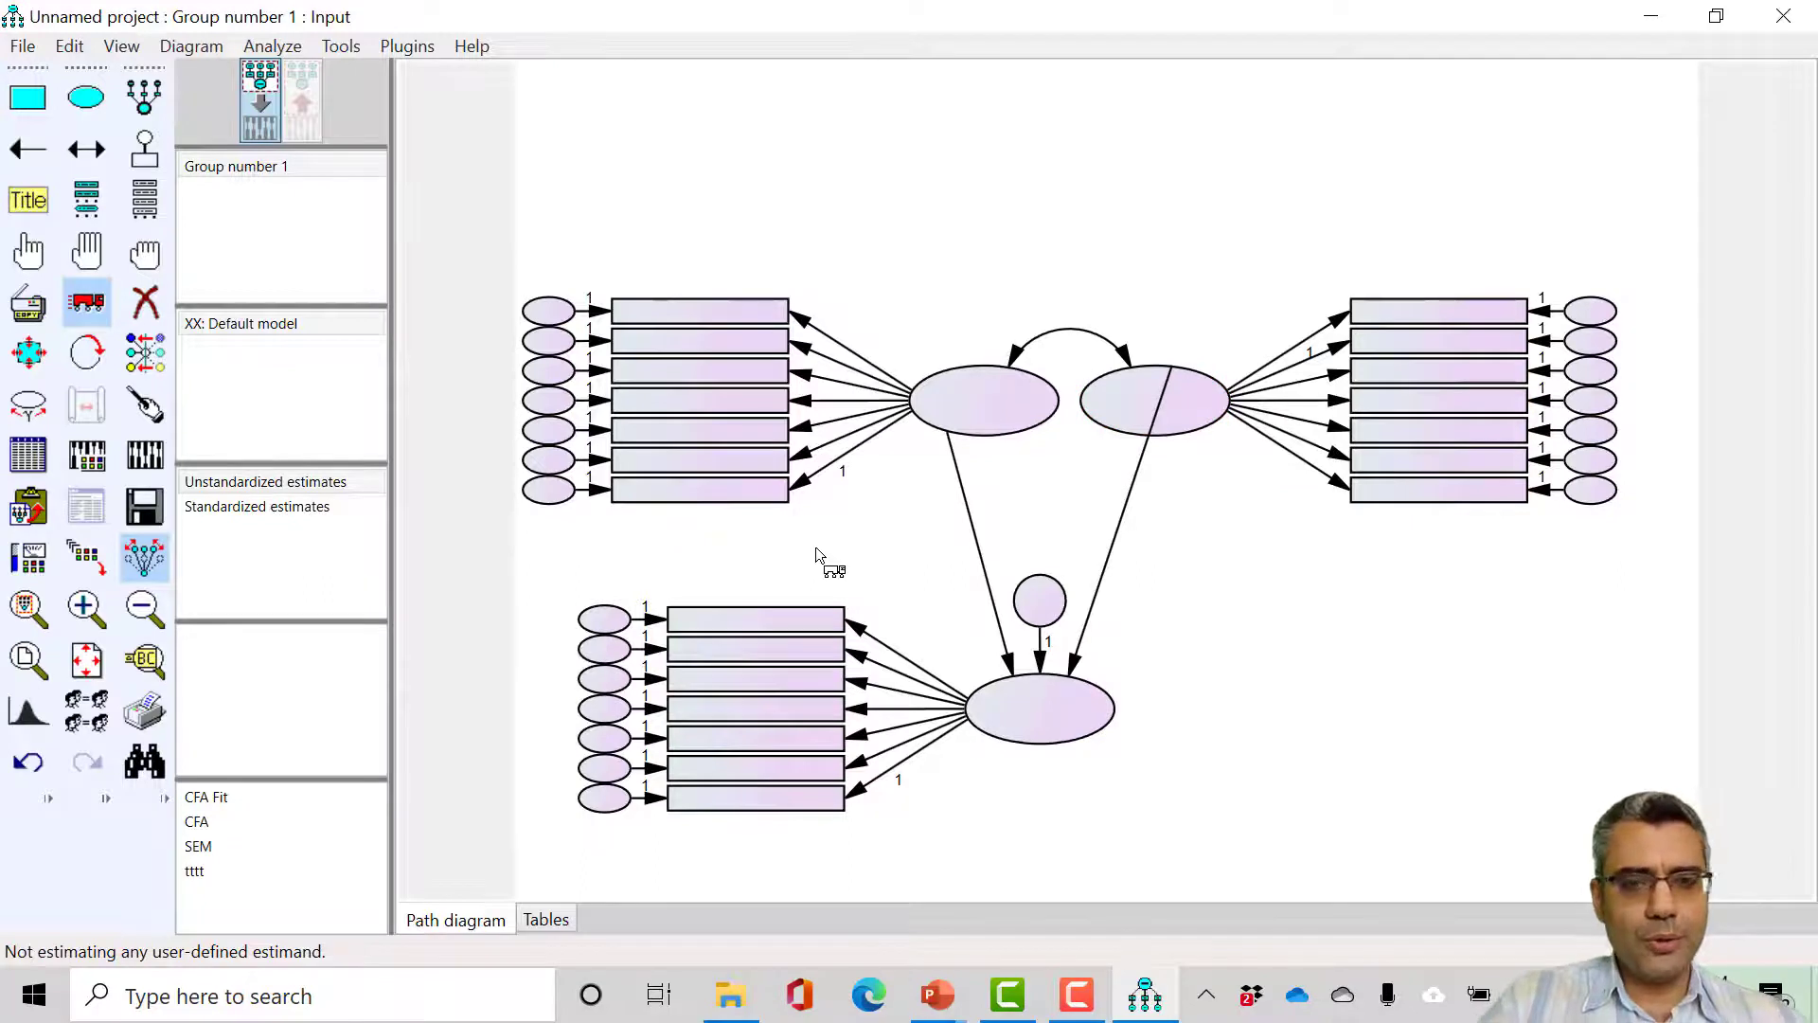
{"action": "key", "text": "ctrl+z"}
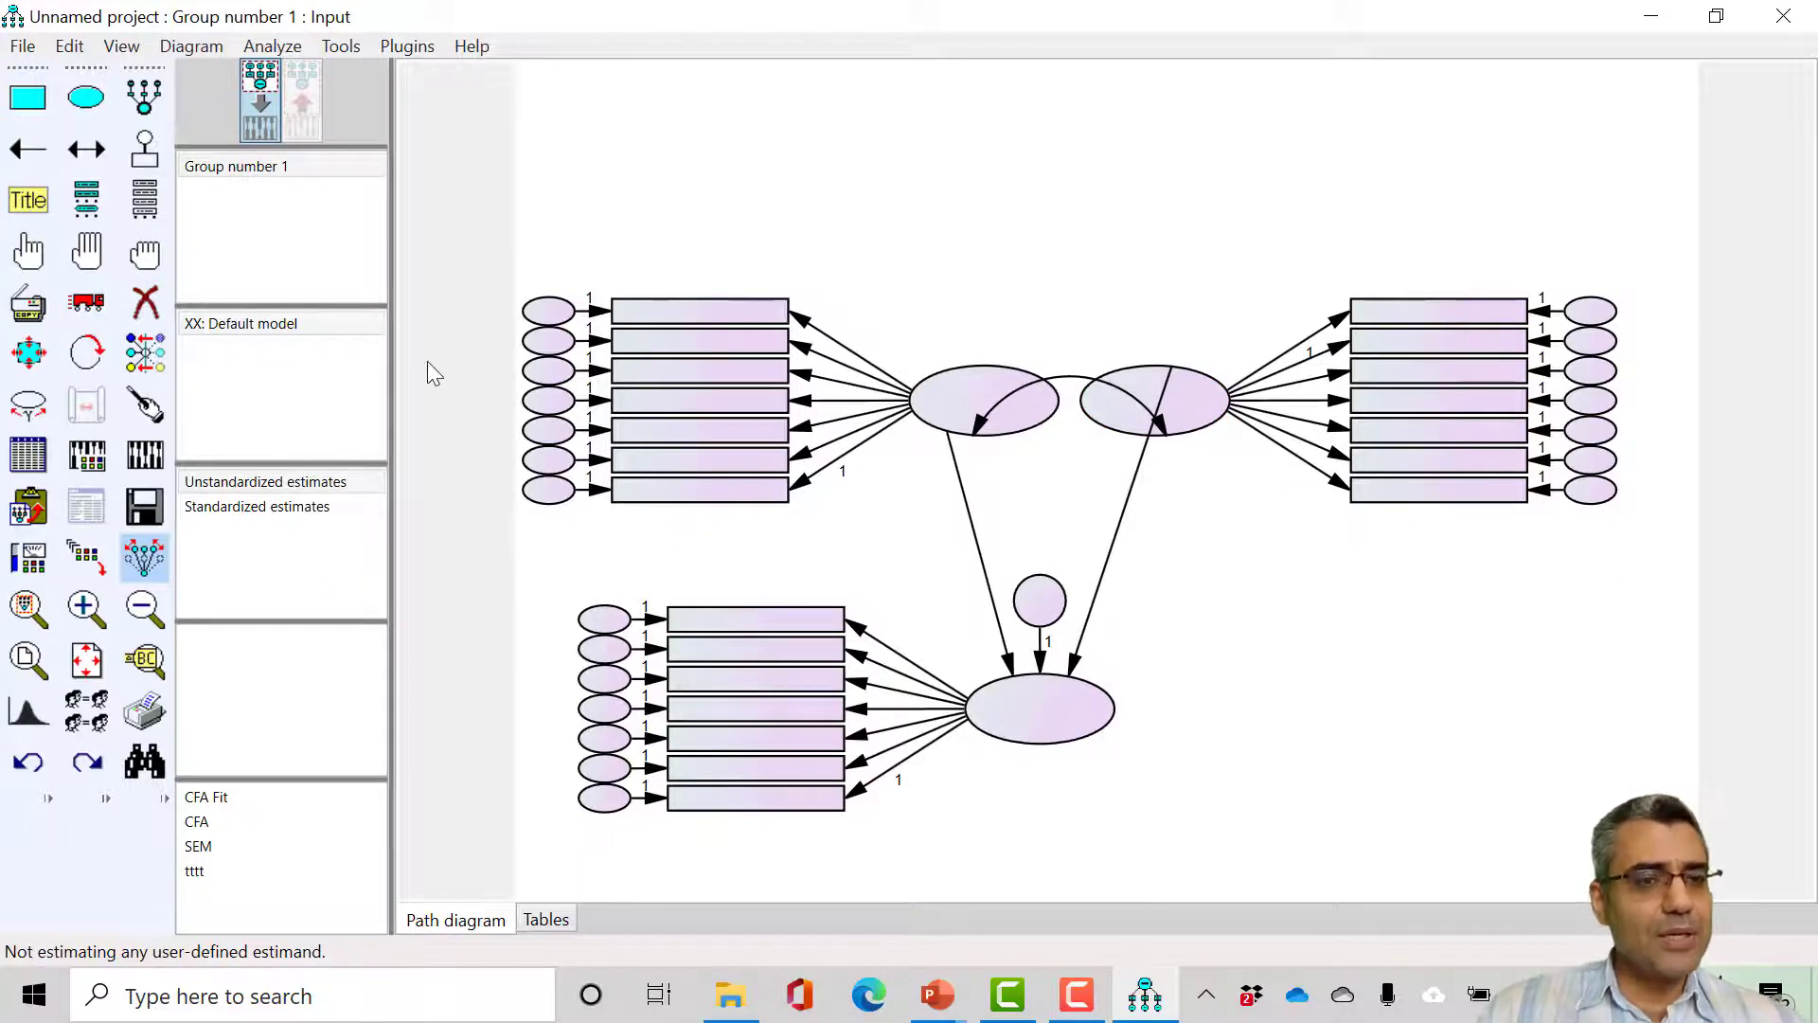